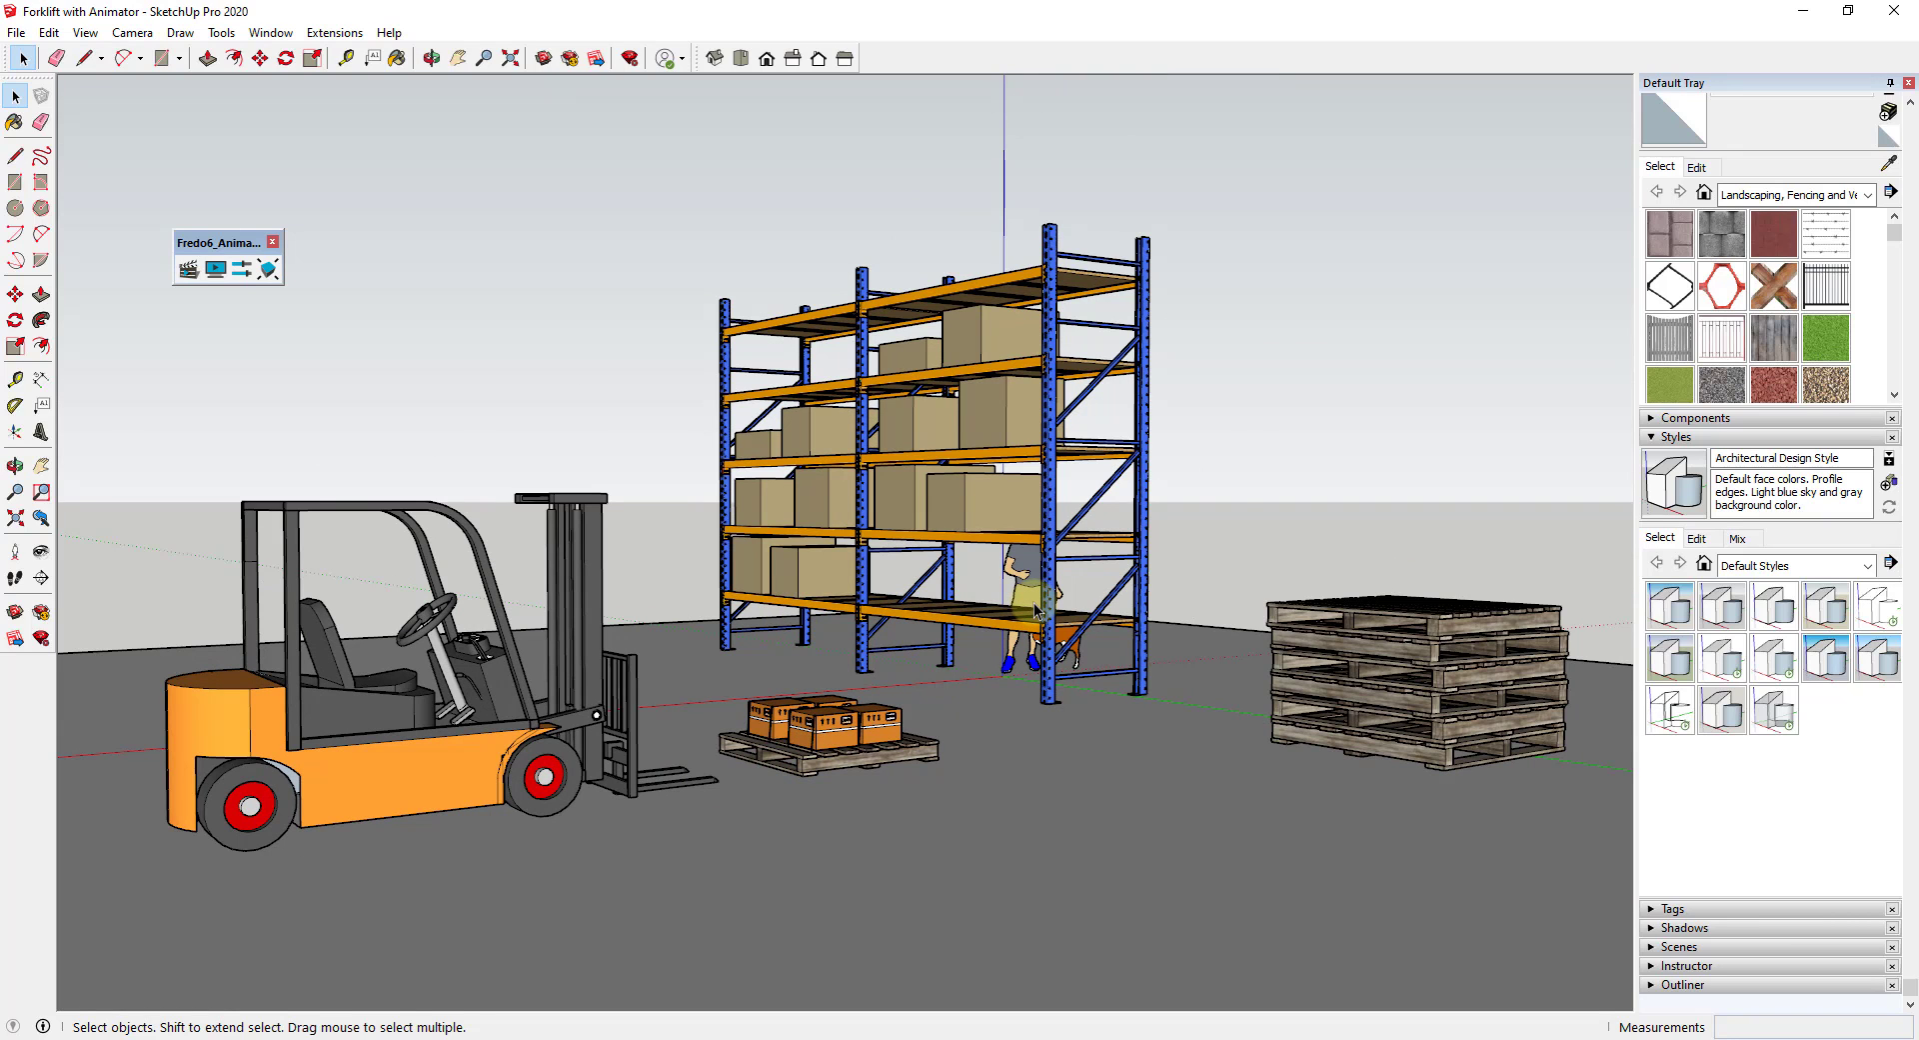
- Open the Fredo6 Animator clip editor, holding a new 10.0-second 'Film 1'
{"action": "middle_click_drag", "start_coordinate": [1039, 609], "coordinate": [796, 586]}
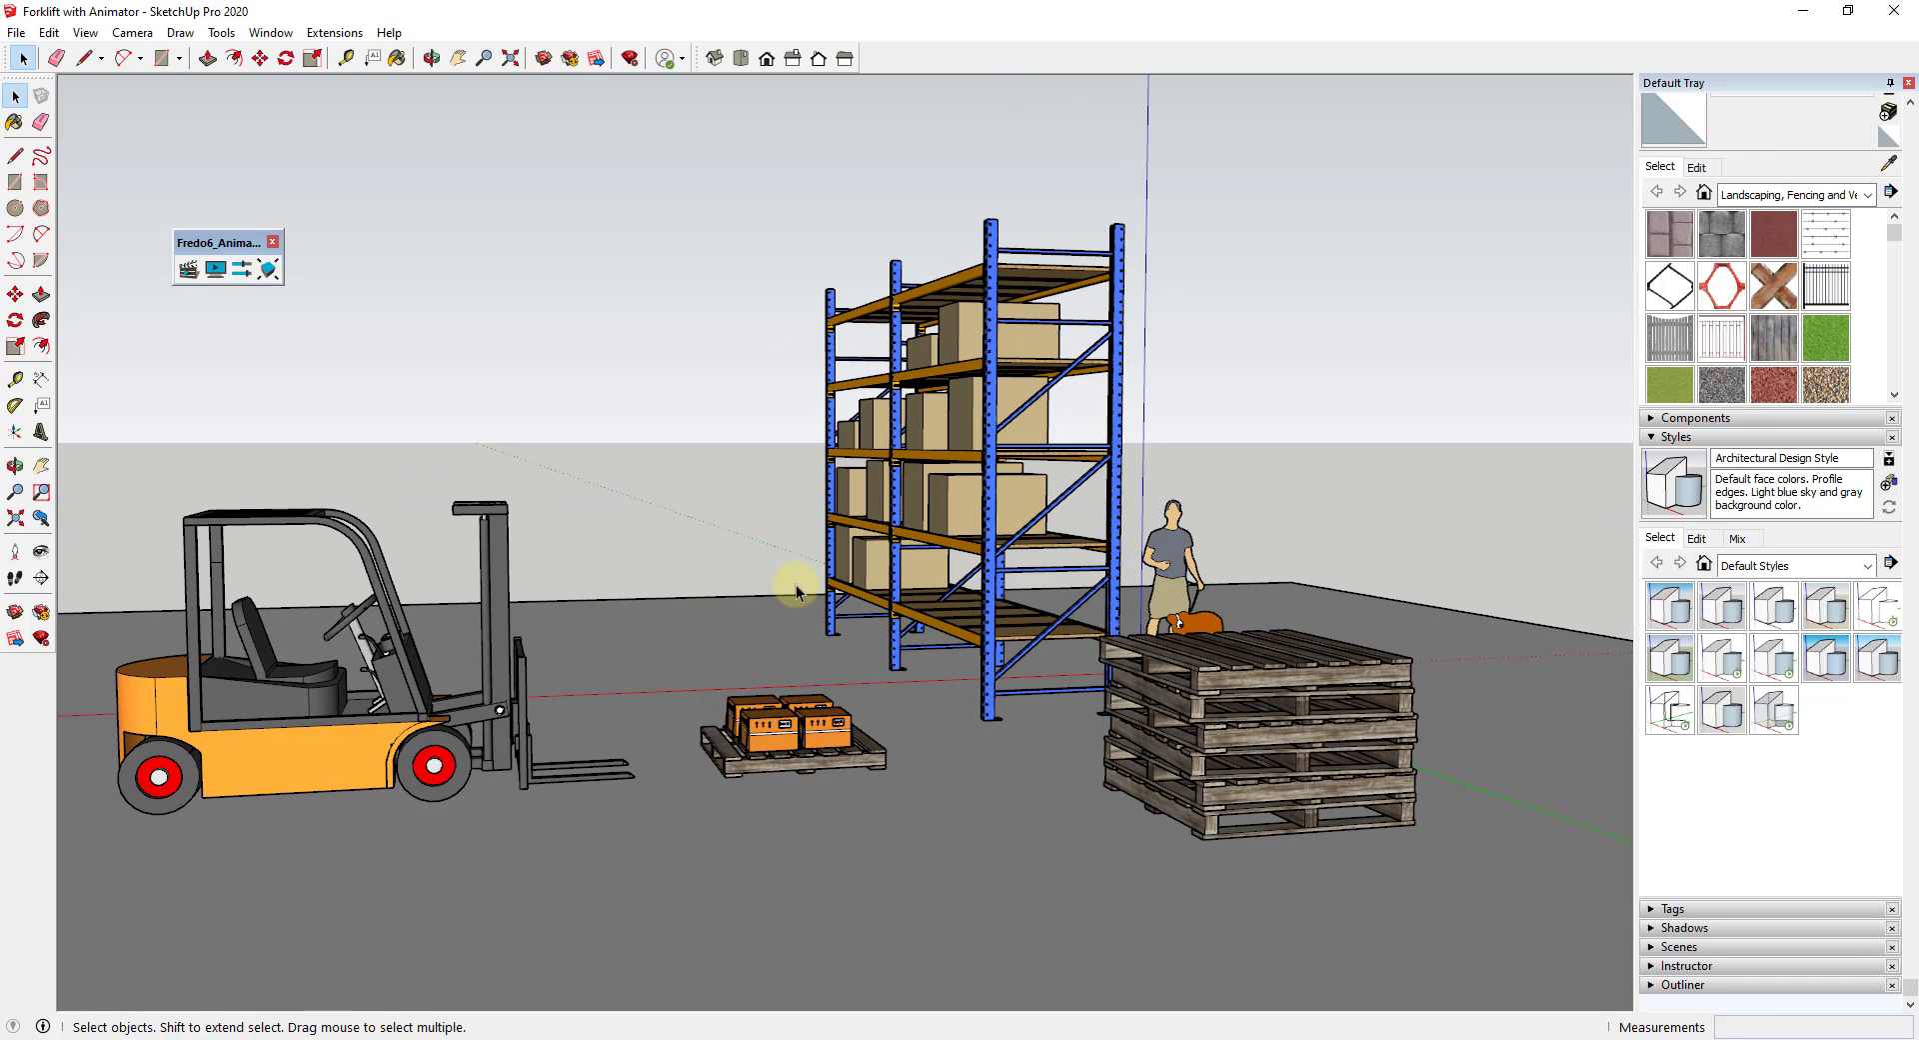
{"action": "scroll", "coordinate": [795, 584], "scroll_direction": "down", "scroll_amount": 3}
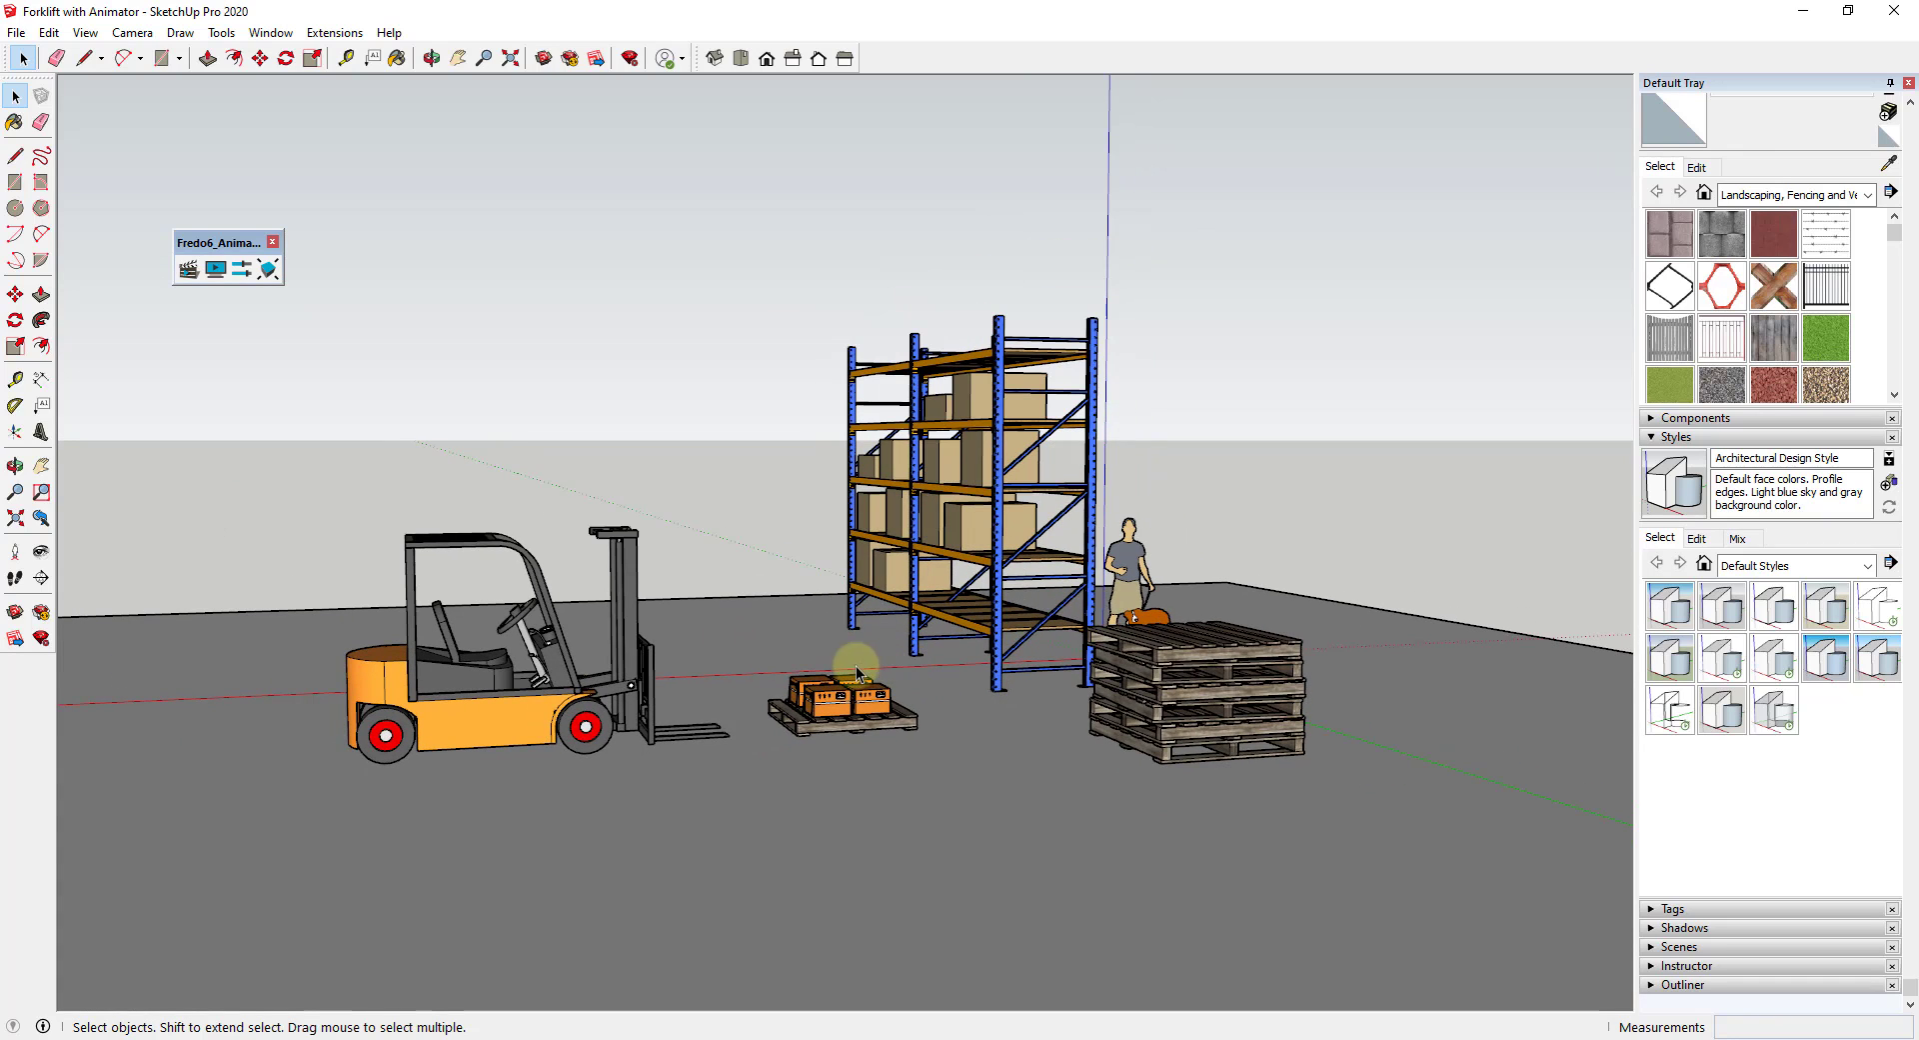
{"action": "scroll", "coordinate": [988, 686], "scroll_direction": "up", "scroll_amount": 2}
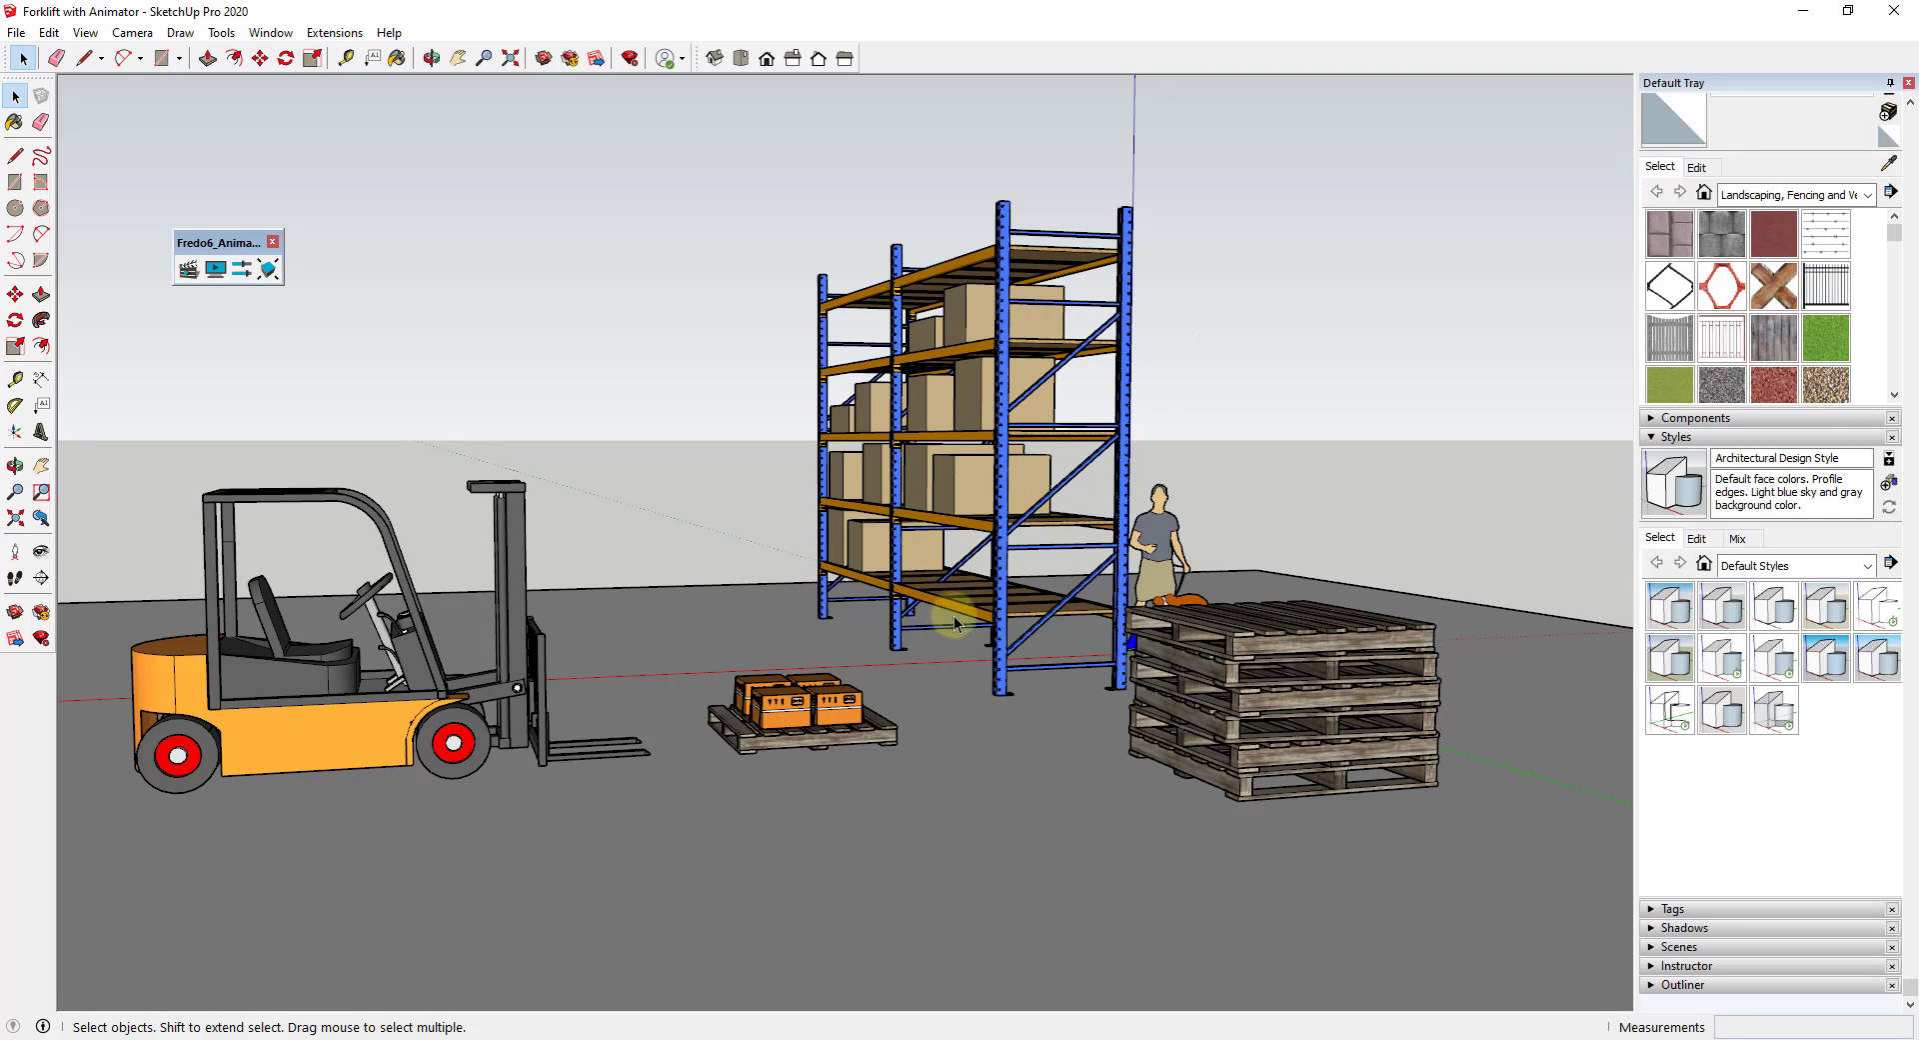
{"action": "left_click", "coordinate": [189, 270]}
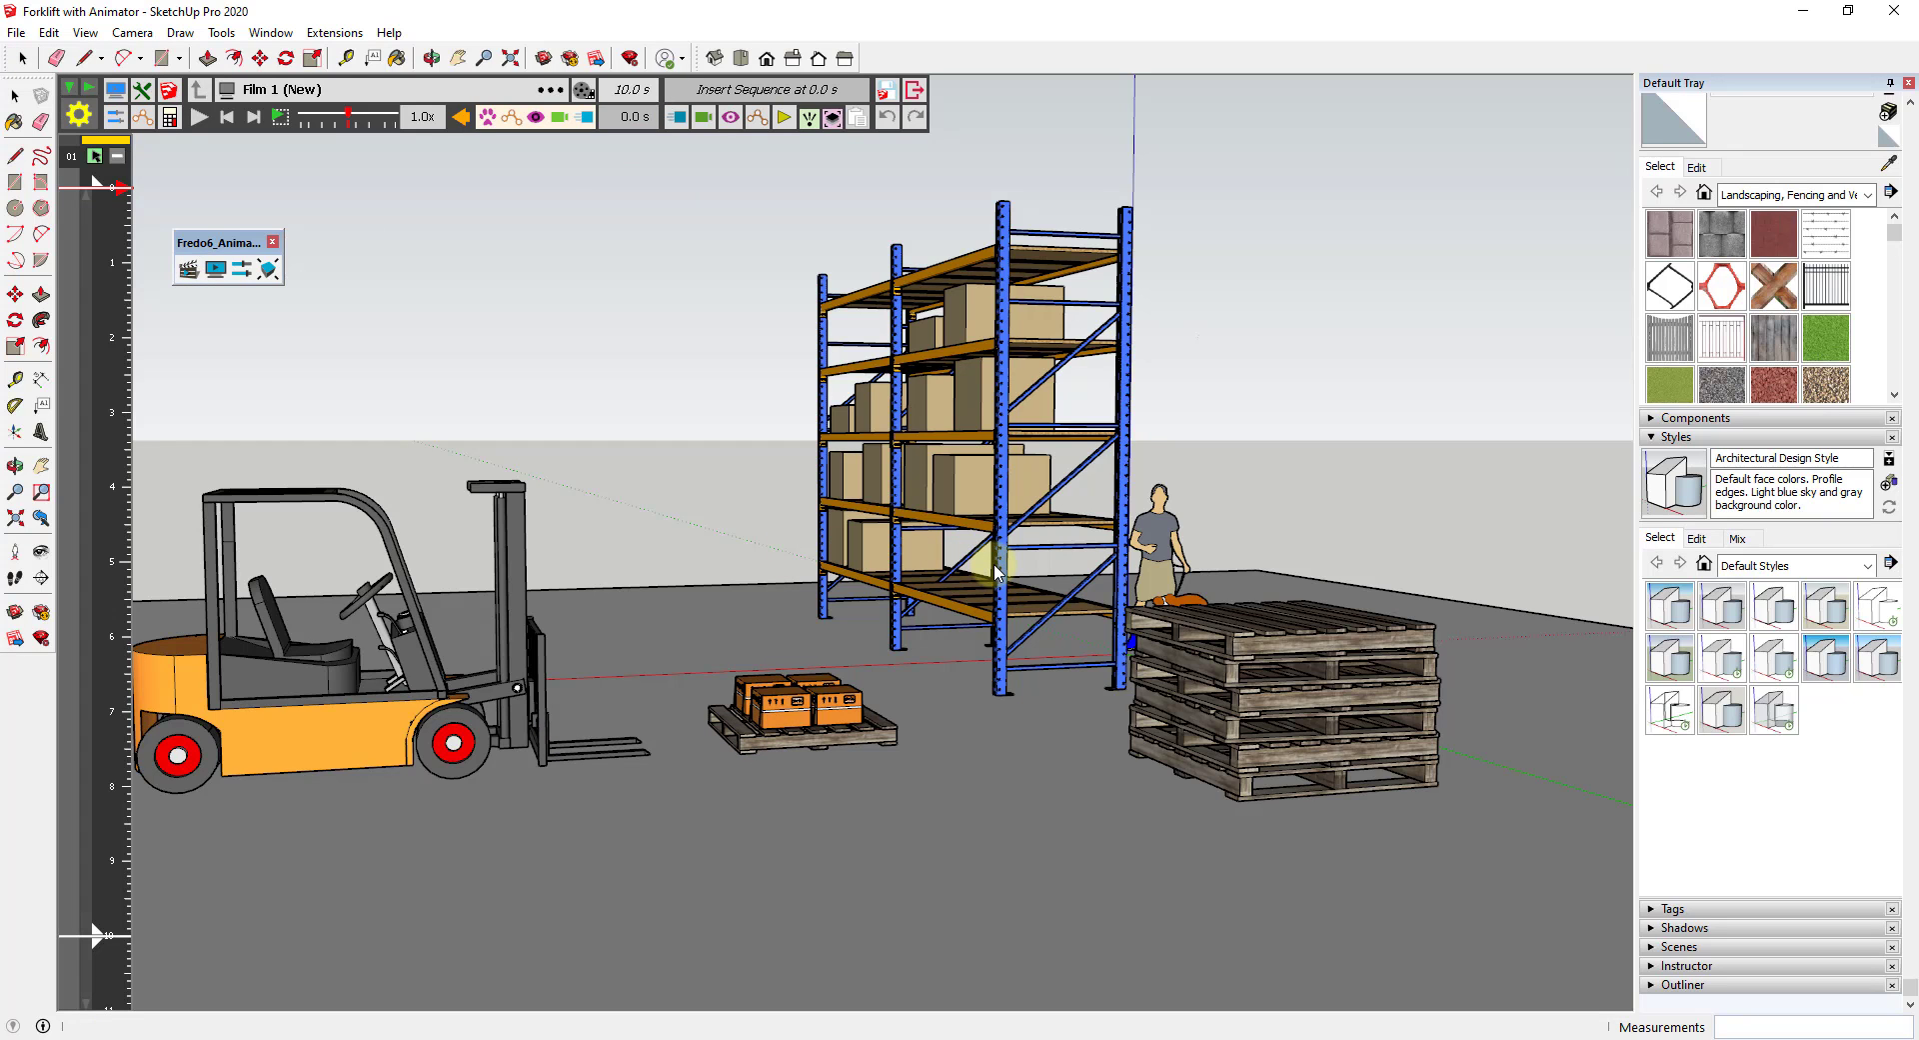
- Show Model Info > Credits listing the model's component authors
{"action": "middle_click_drag", "start_coordinate": [949, 596], "coordinate": [718, 728]}
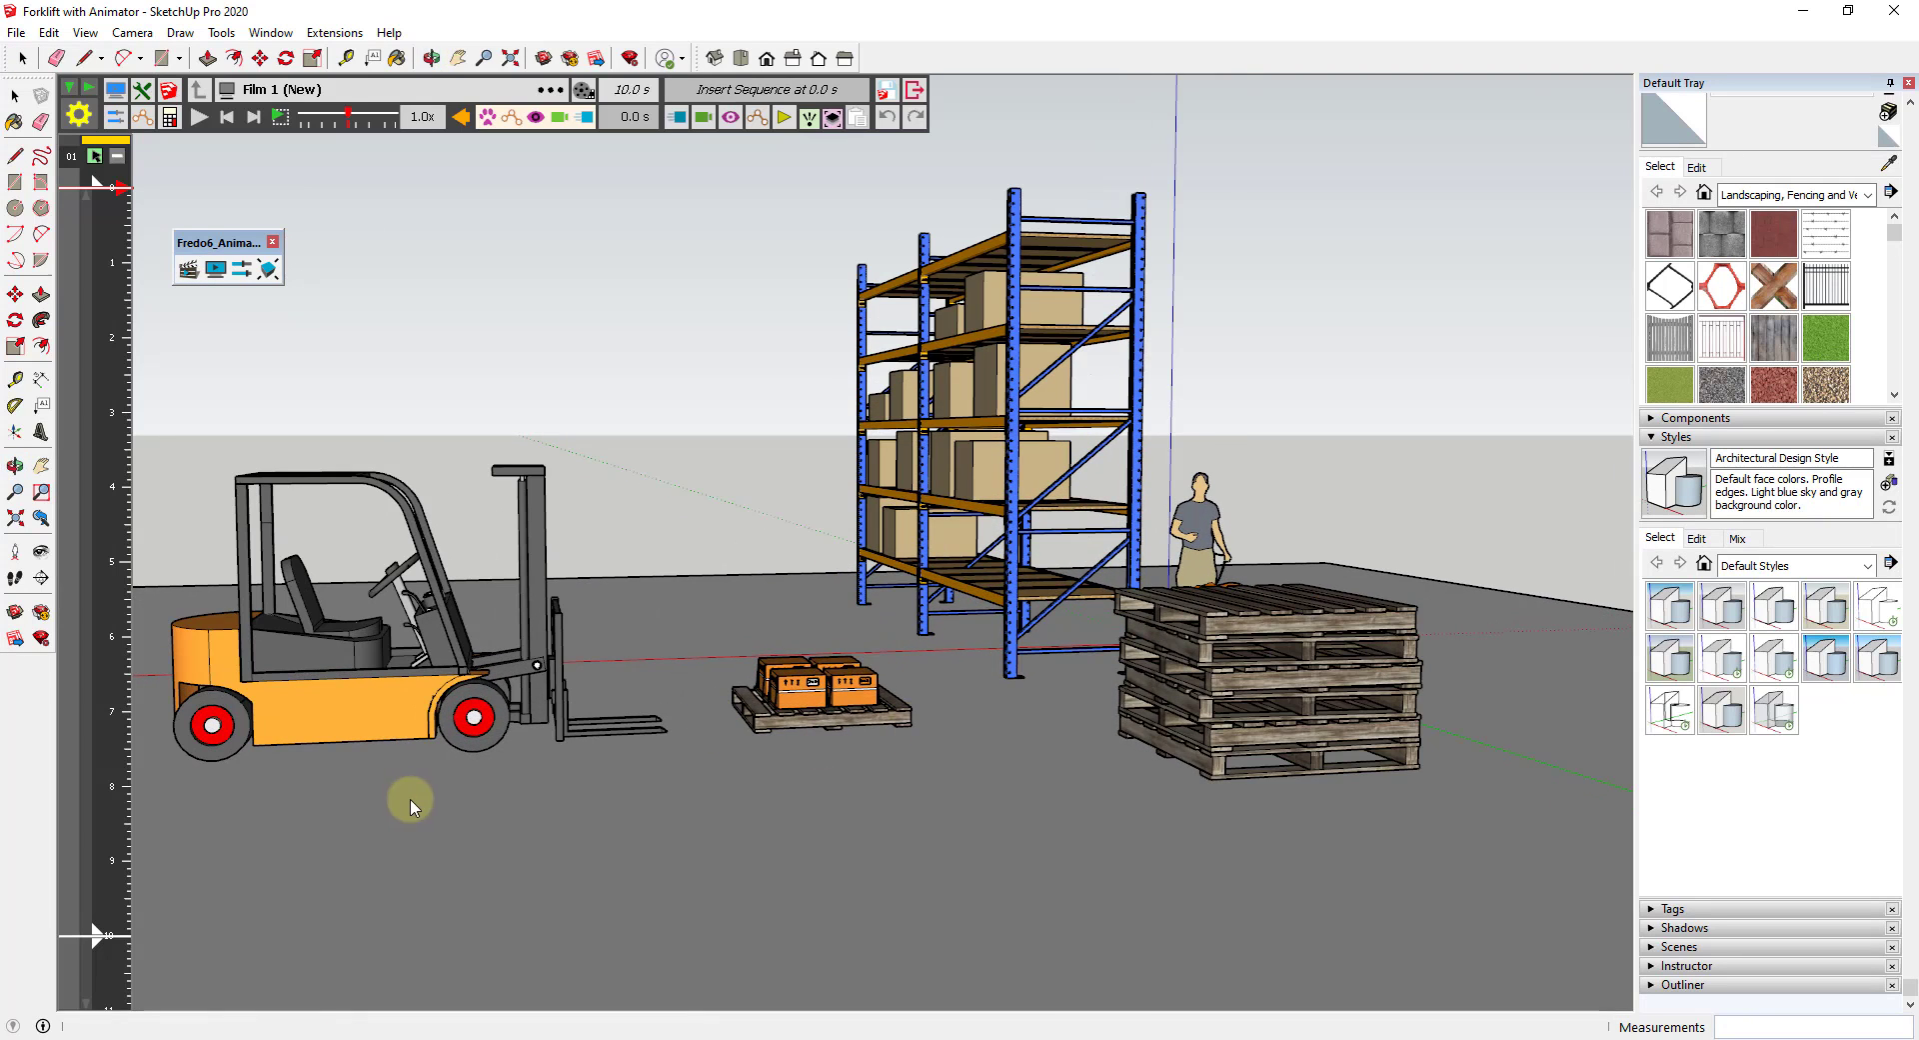
{"action": "scroll", "coordinate": [405, 796], "scroll_direction": "up", "scroll_amount": 2}
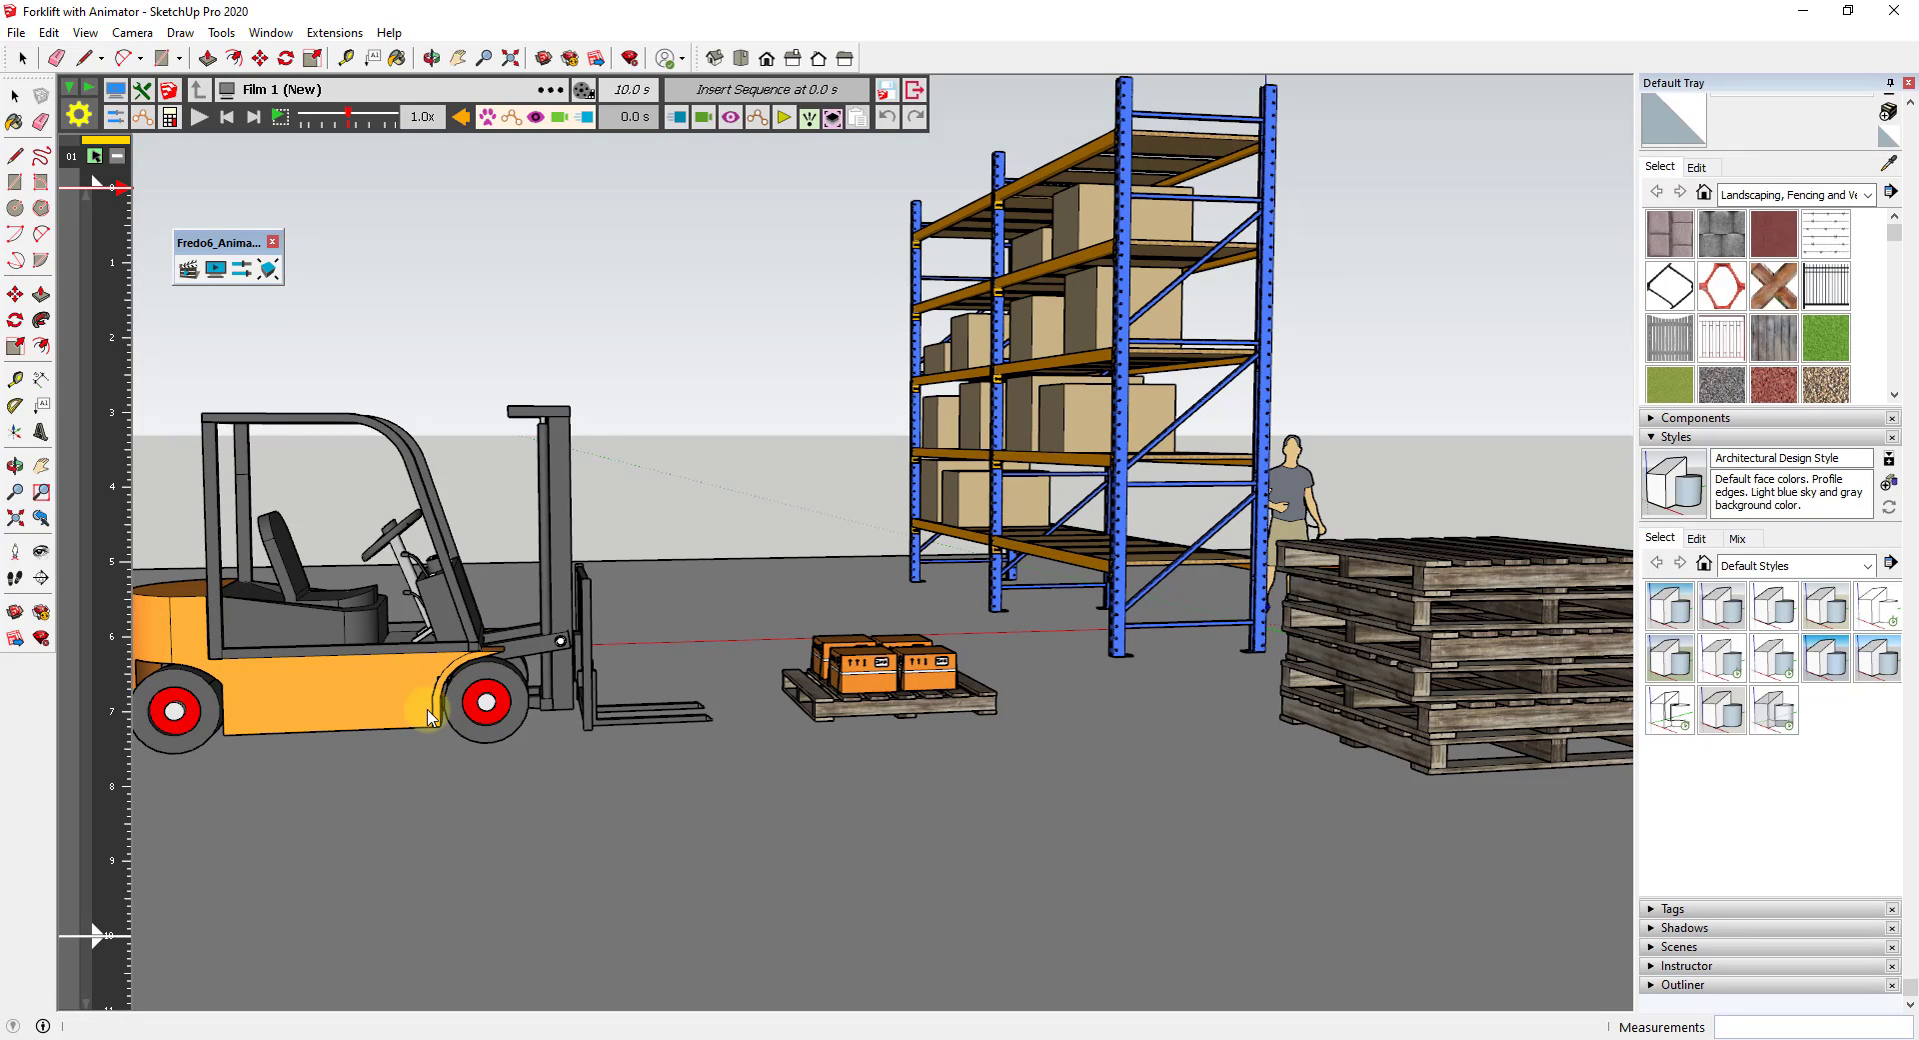
{"action": "left_click", "coordinate": [42, 1026]}
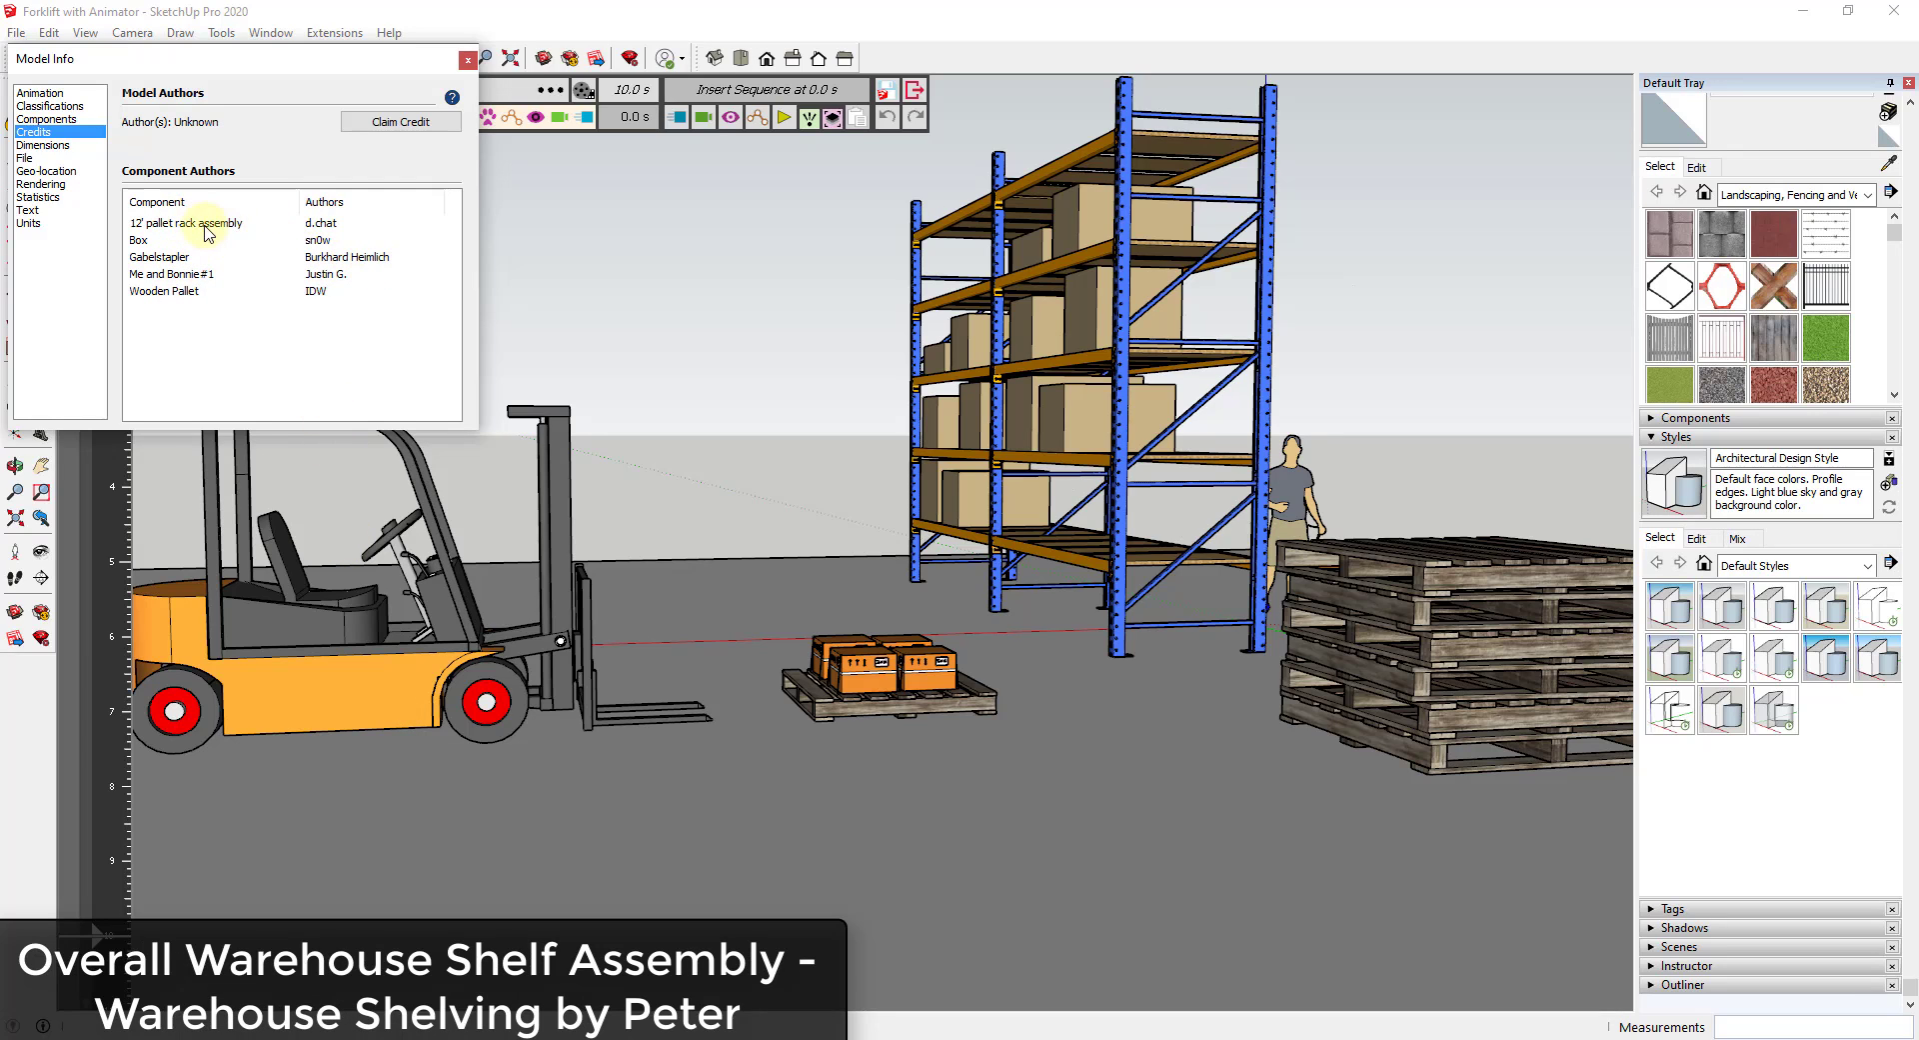
- View the Warehouse Shelving credit in 3D Warehouse, then close 3D Warehouse and Model Info
{"action": "left_click", "coordinate": [318, 244]}
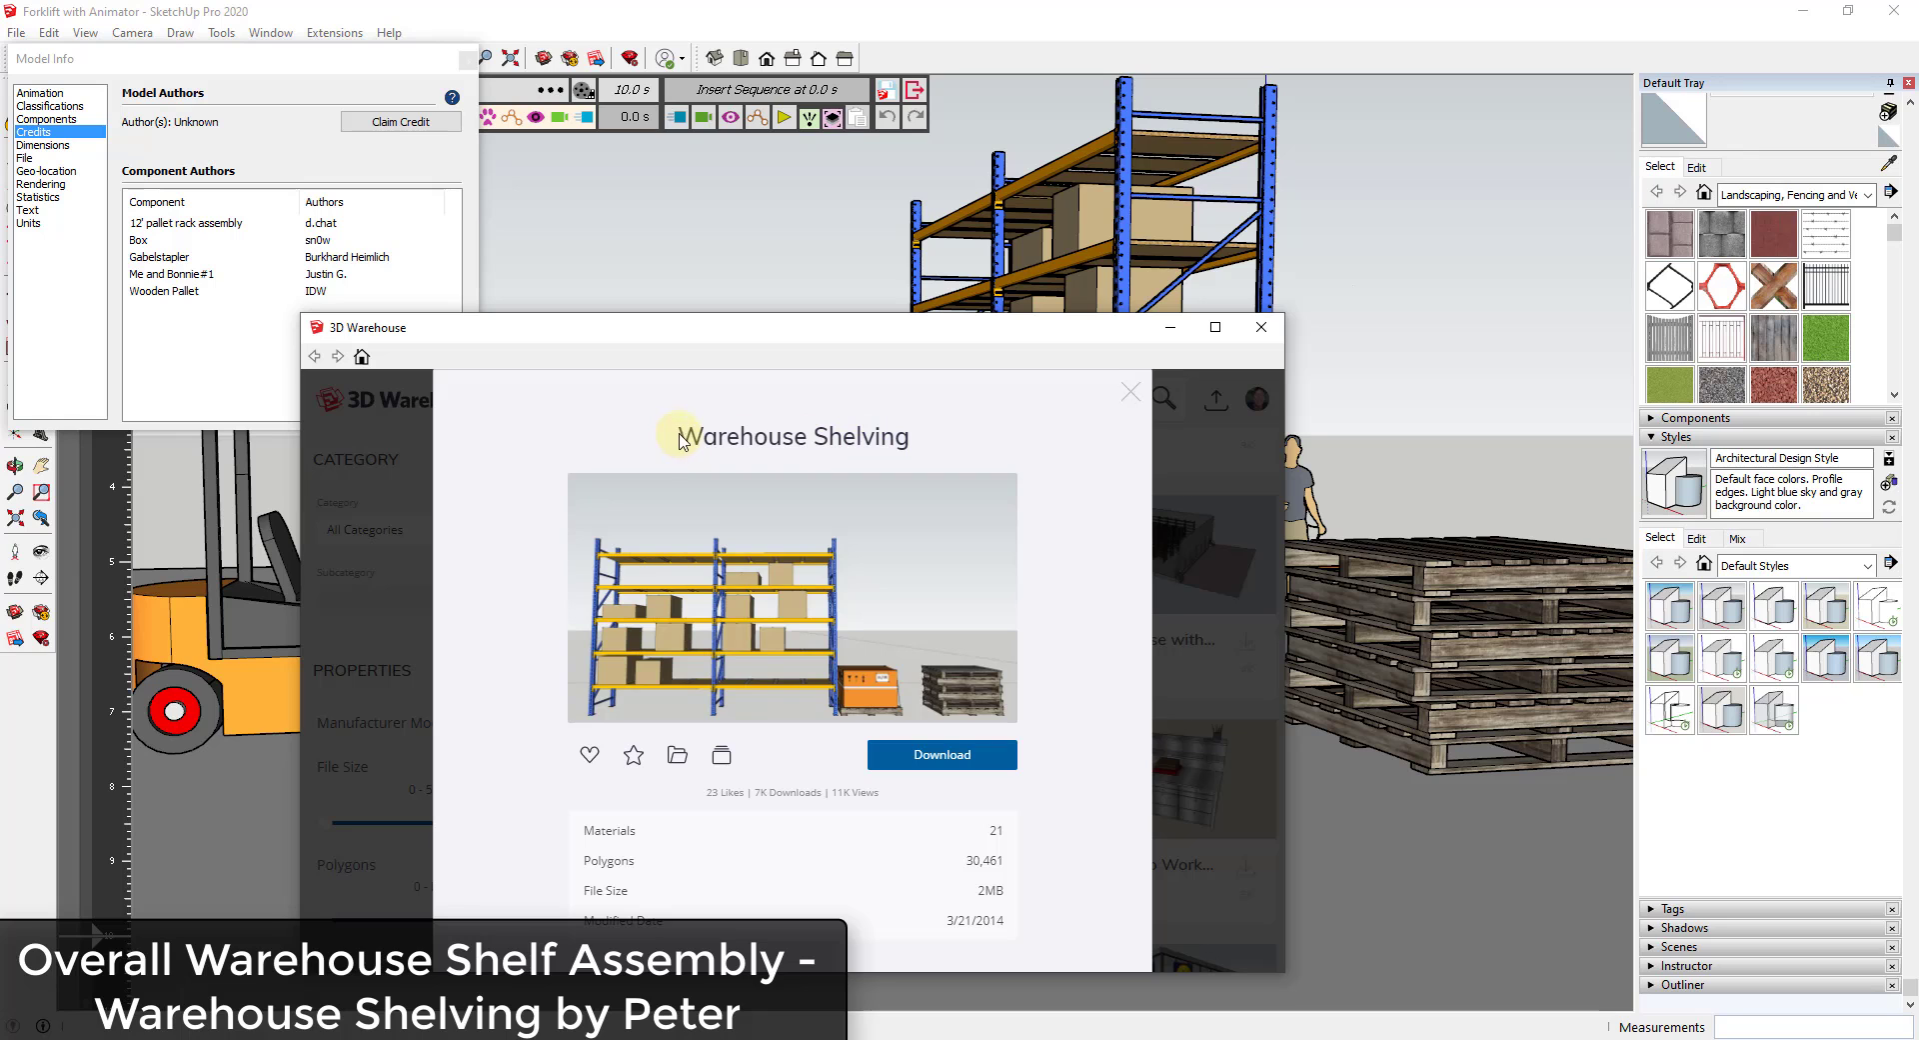
{"action": "left_click", "coordinate": [1132, 397]}
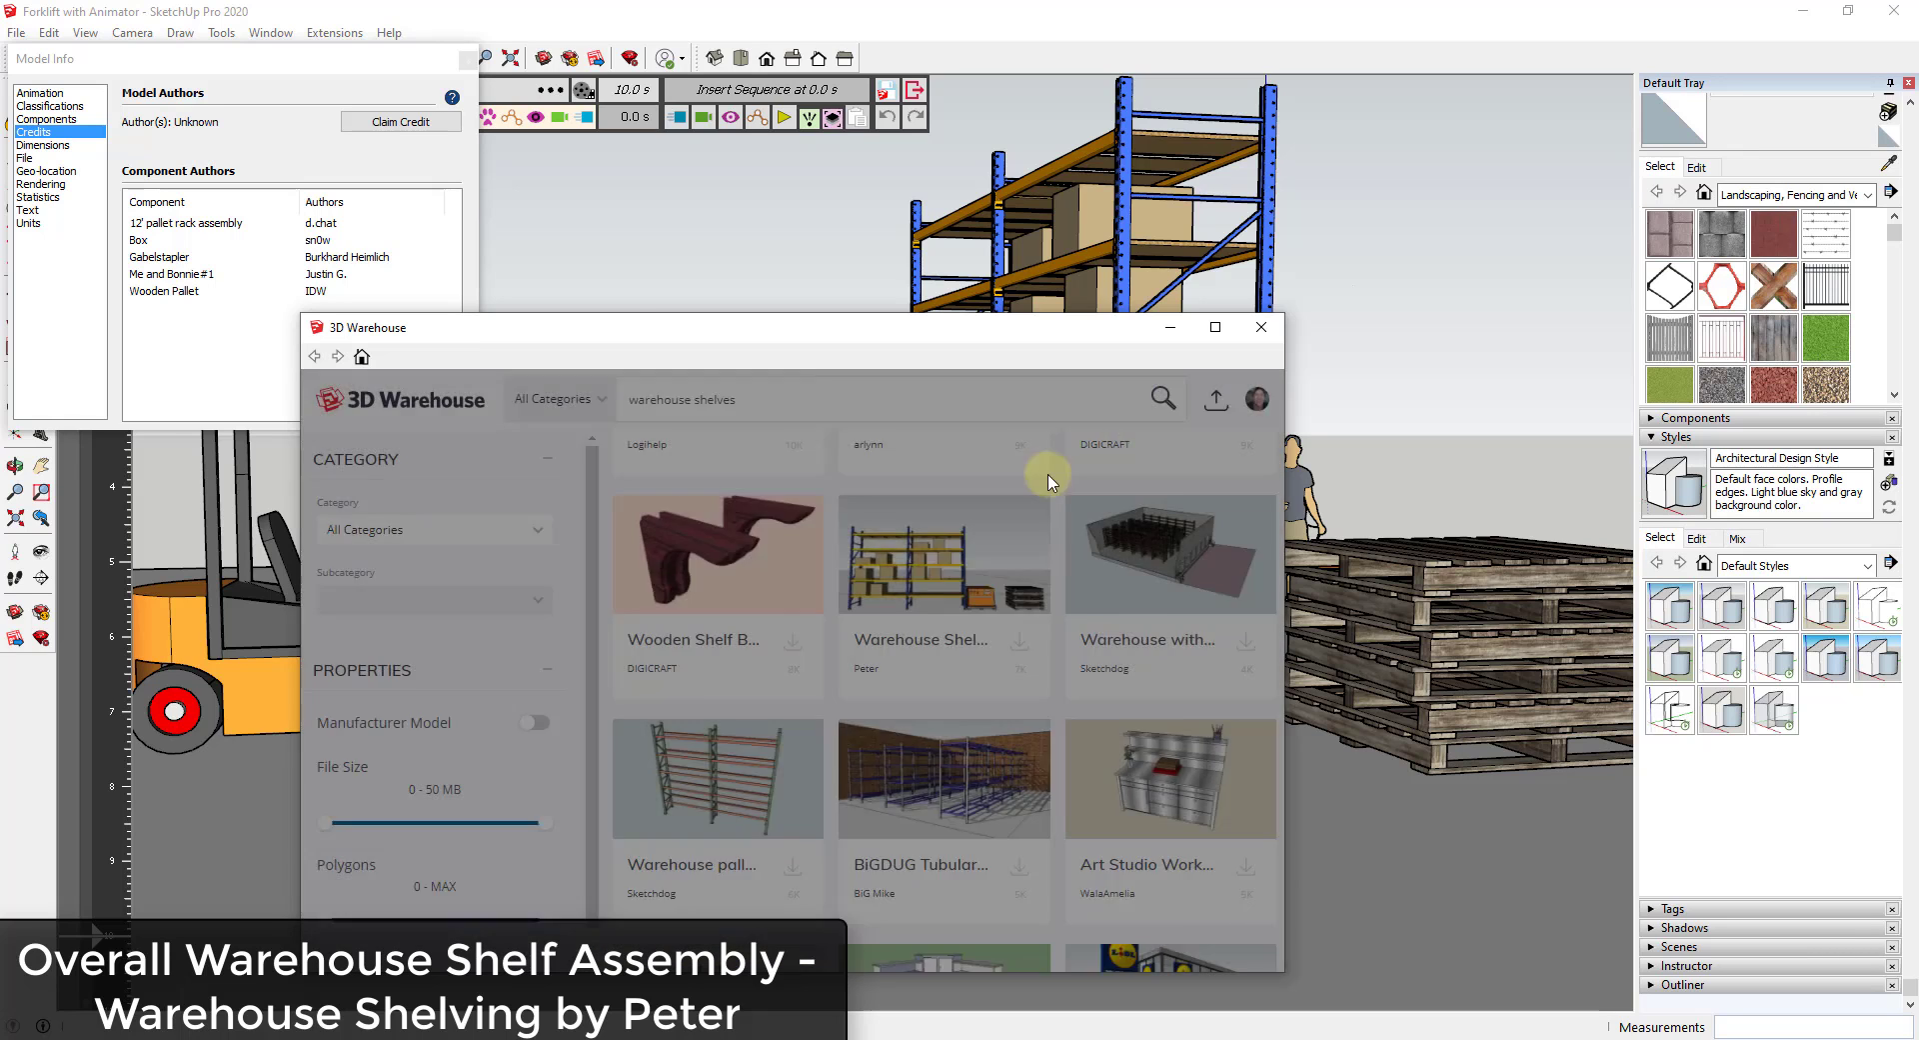
{"action": "left_click", "coordinate": [1261, 327]}
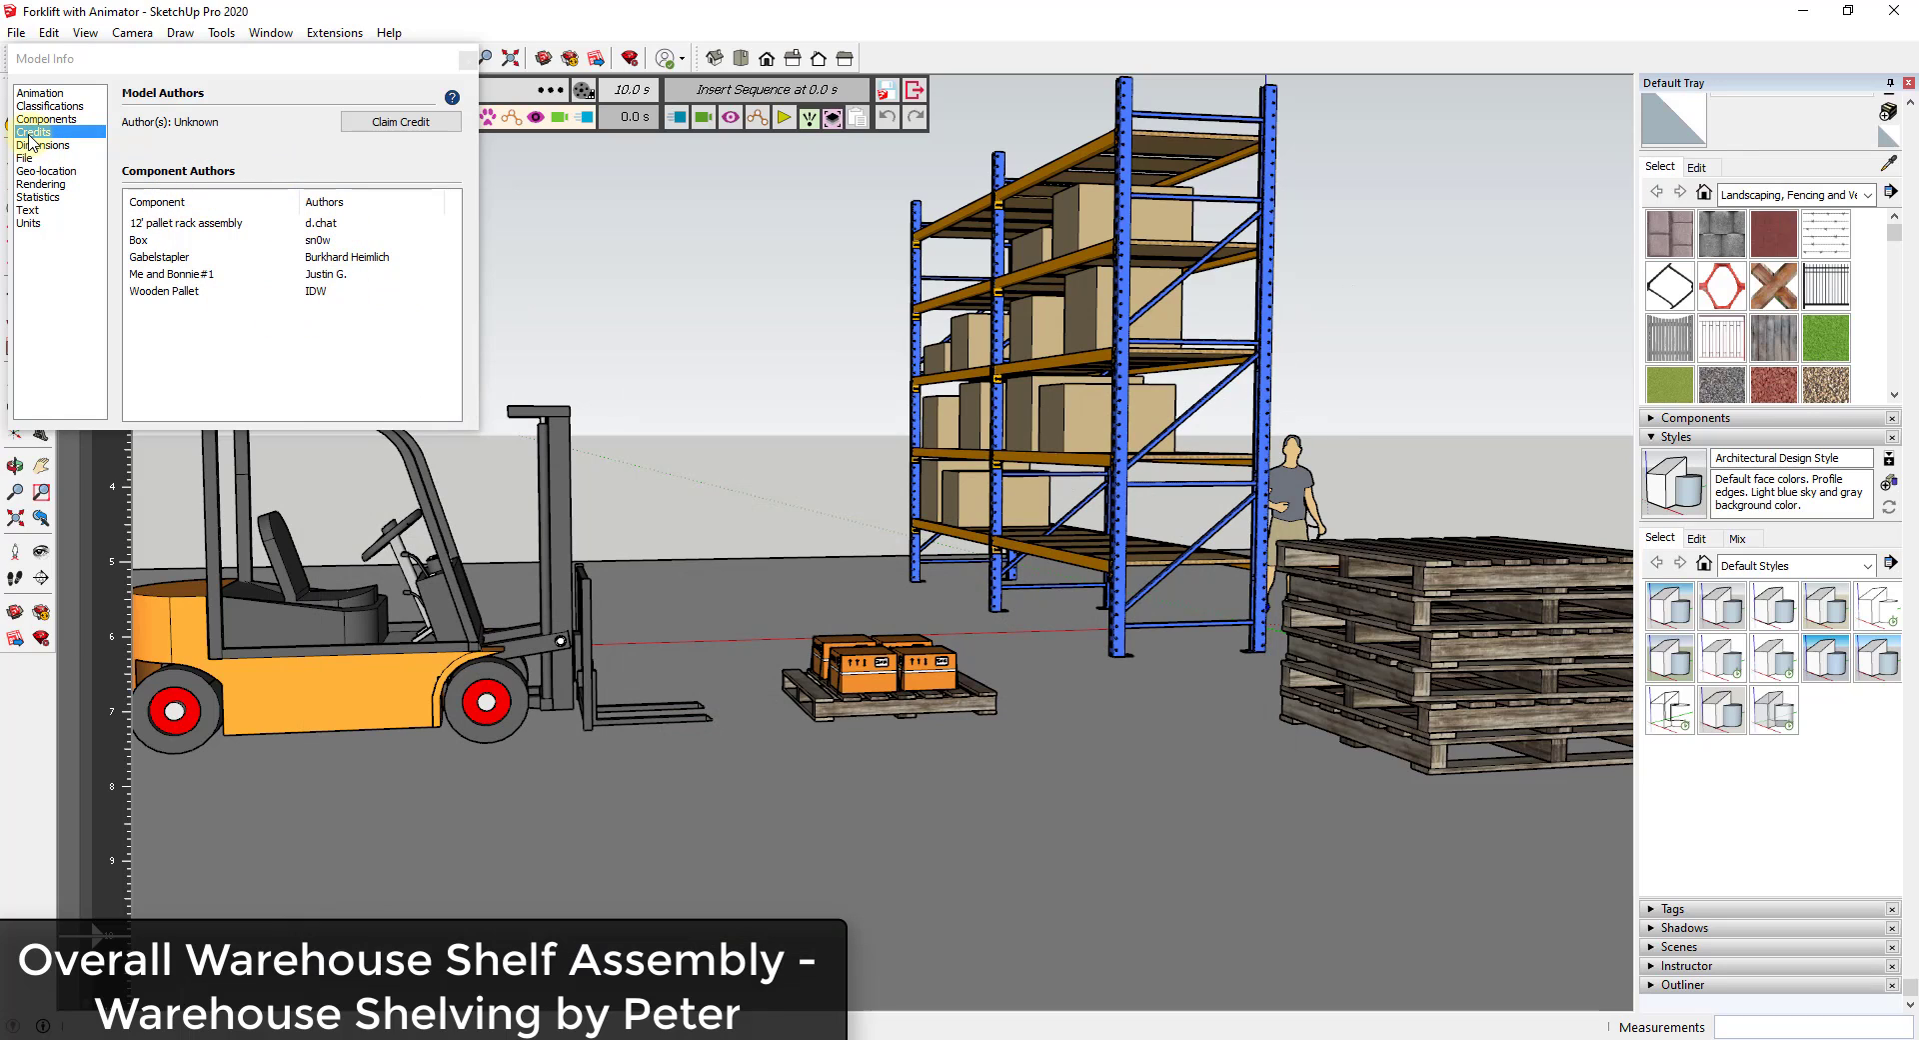
{"action": "left_click", "coordinate": [467, 65]}
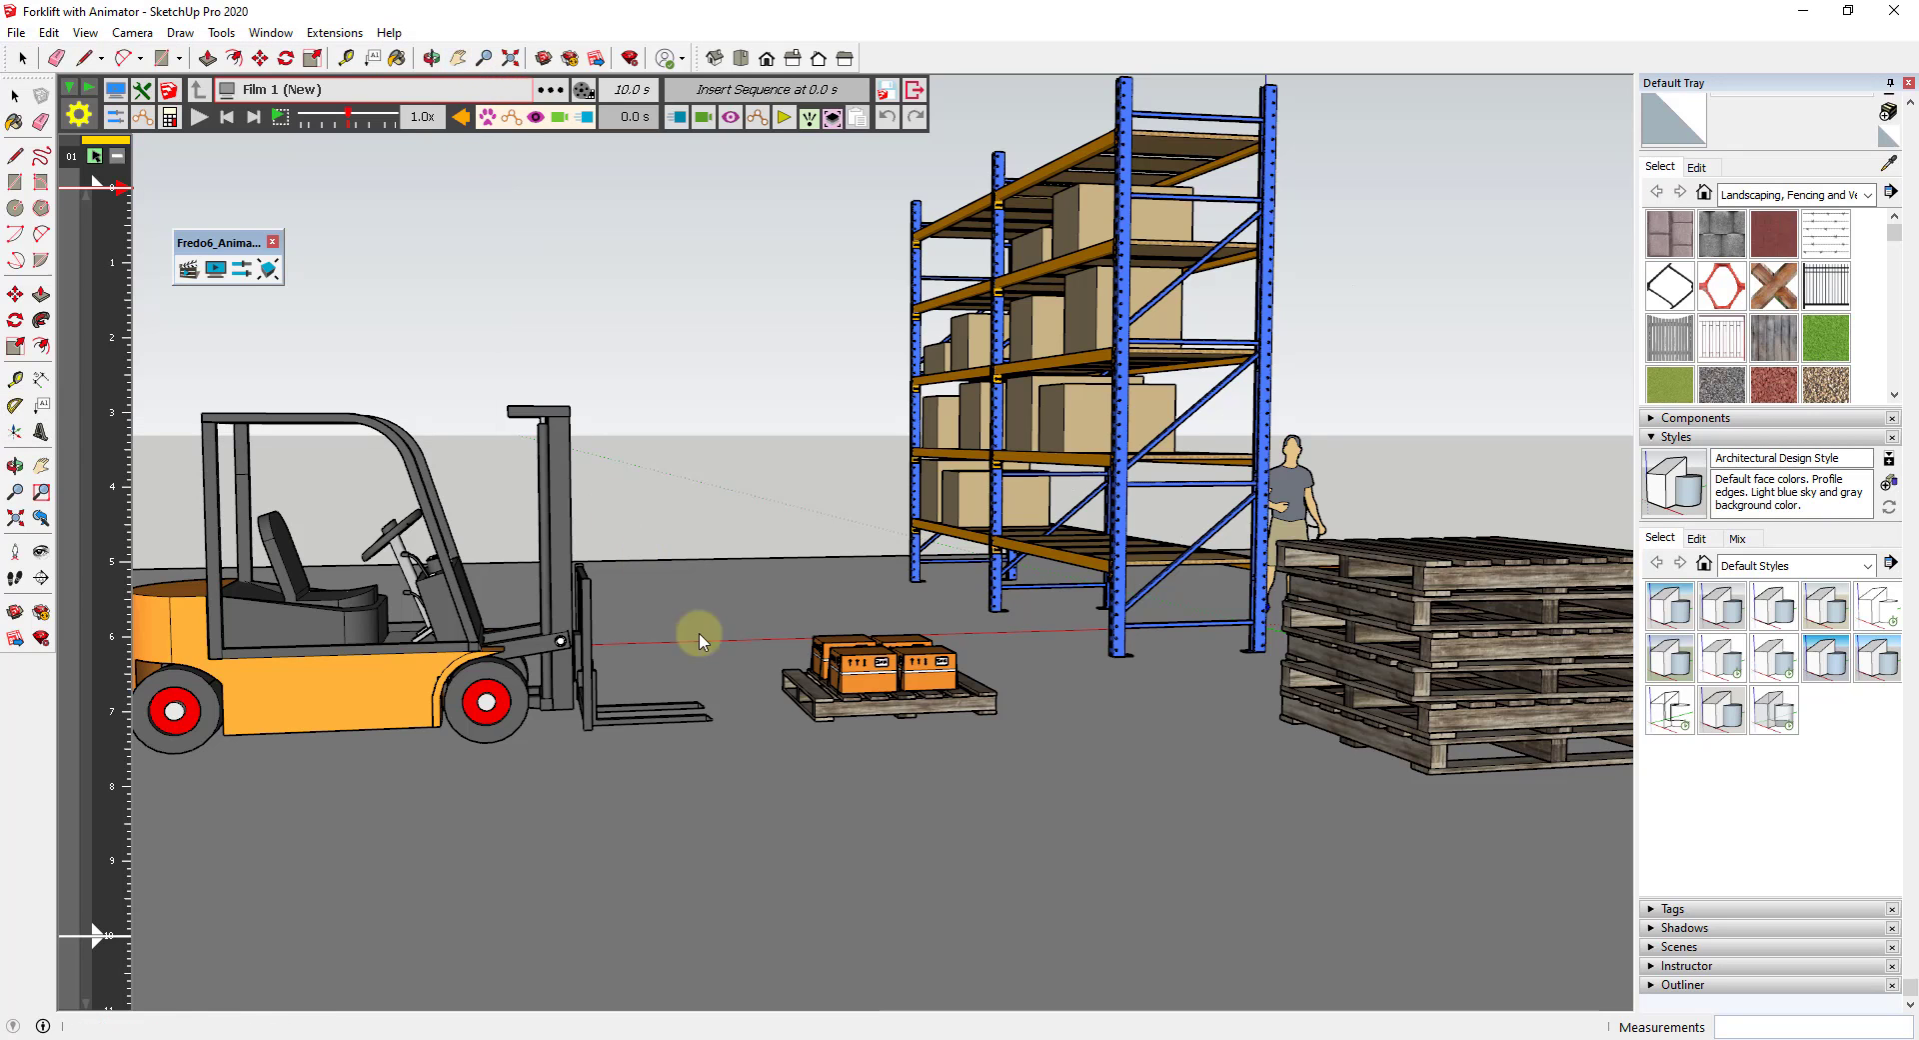
- Enter the forklift group from a front view and select its Fork Assembly
{"action": "middle_click_drag", "start_coordinate": [771, 676], "coordinate": [783, 677]}
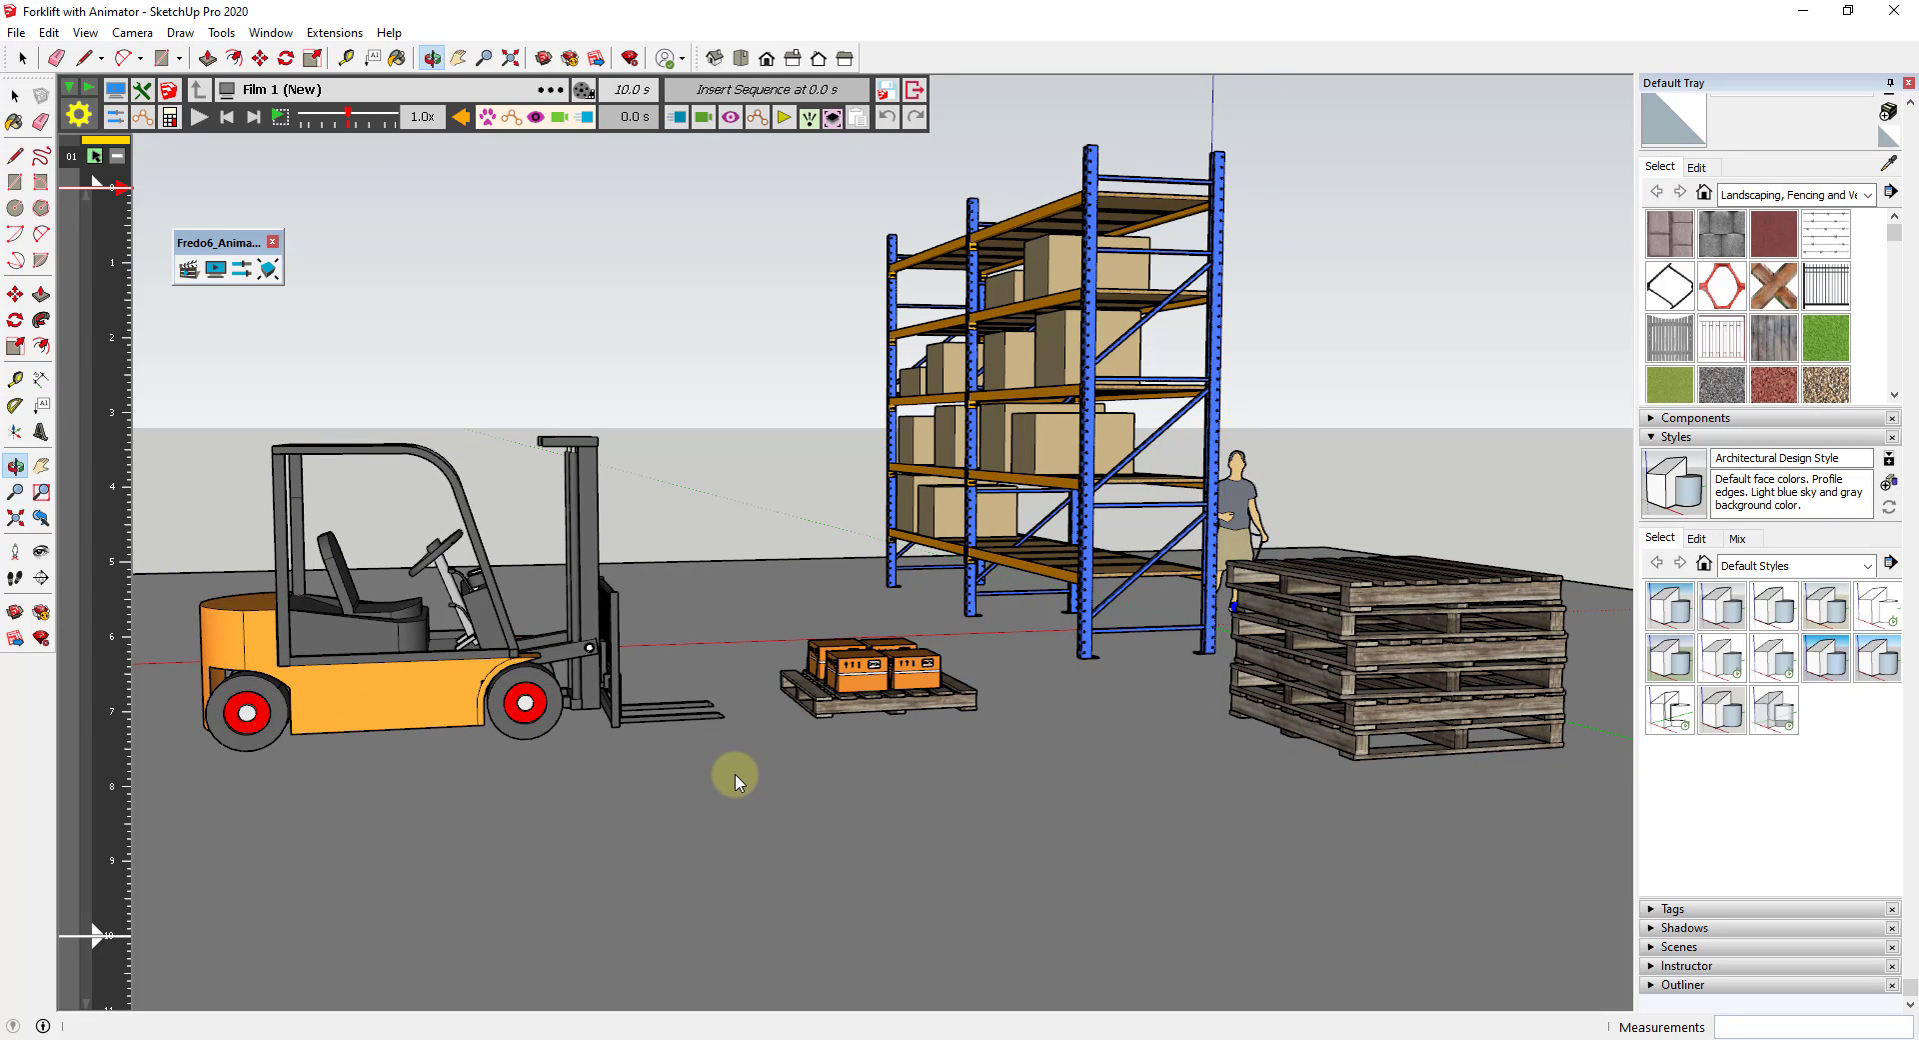
{"action": "scroll", "coordinate": [782, 705], "scroll_direction": "up", "scroll_amount": 2}
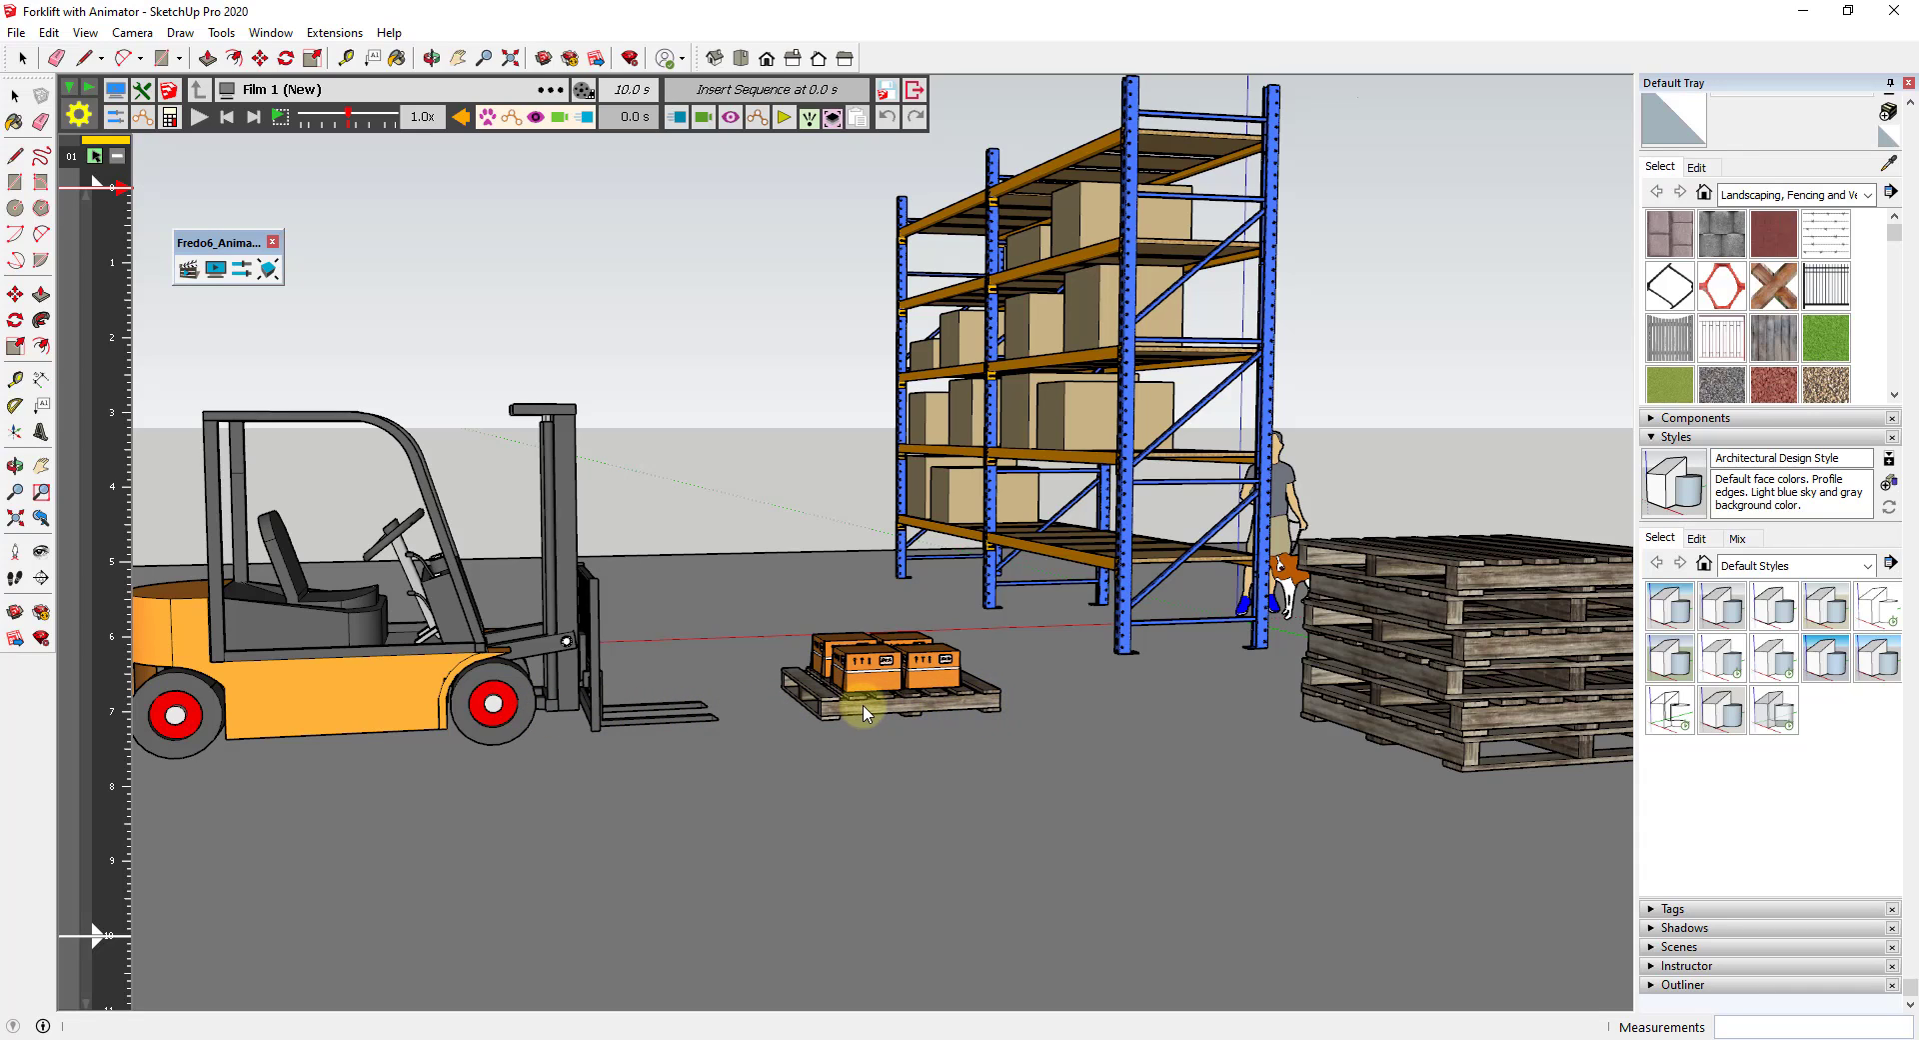
{"action": "middle_click_drag", "start_coordinate": [856, 693], "coordinate": [424, 728]}
{"action": "scroll", "coordinate": [425, 728], "scroll_direction": "up", "scroll_amount": 3}
{"action": "double_click", "coordinate": [528, 660]}
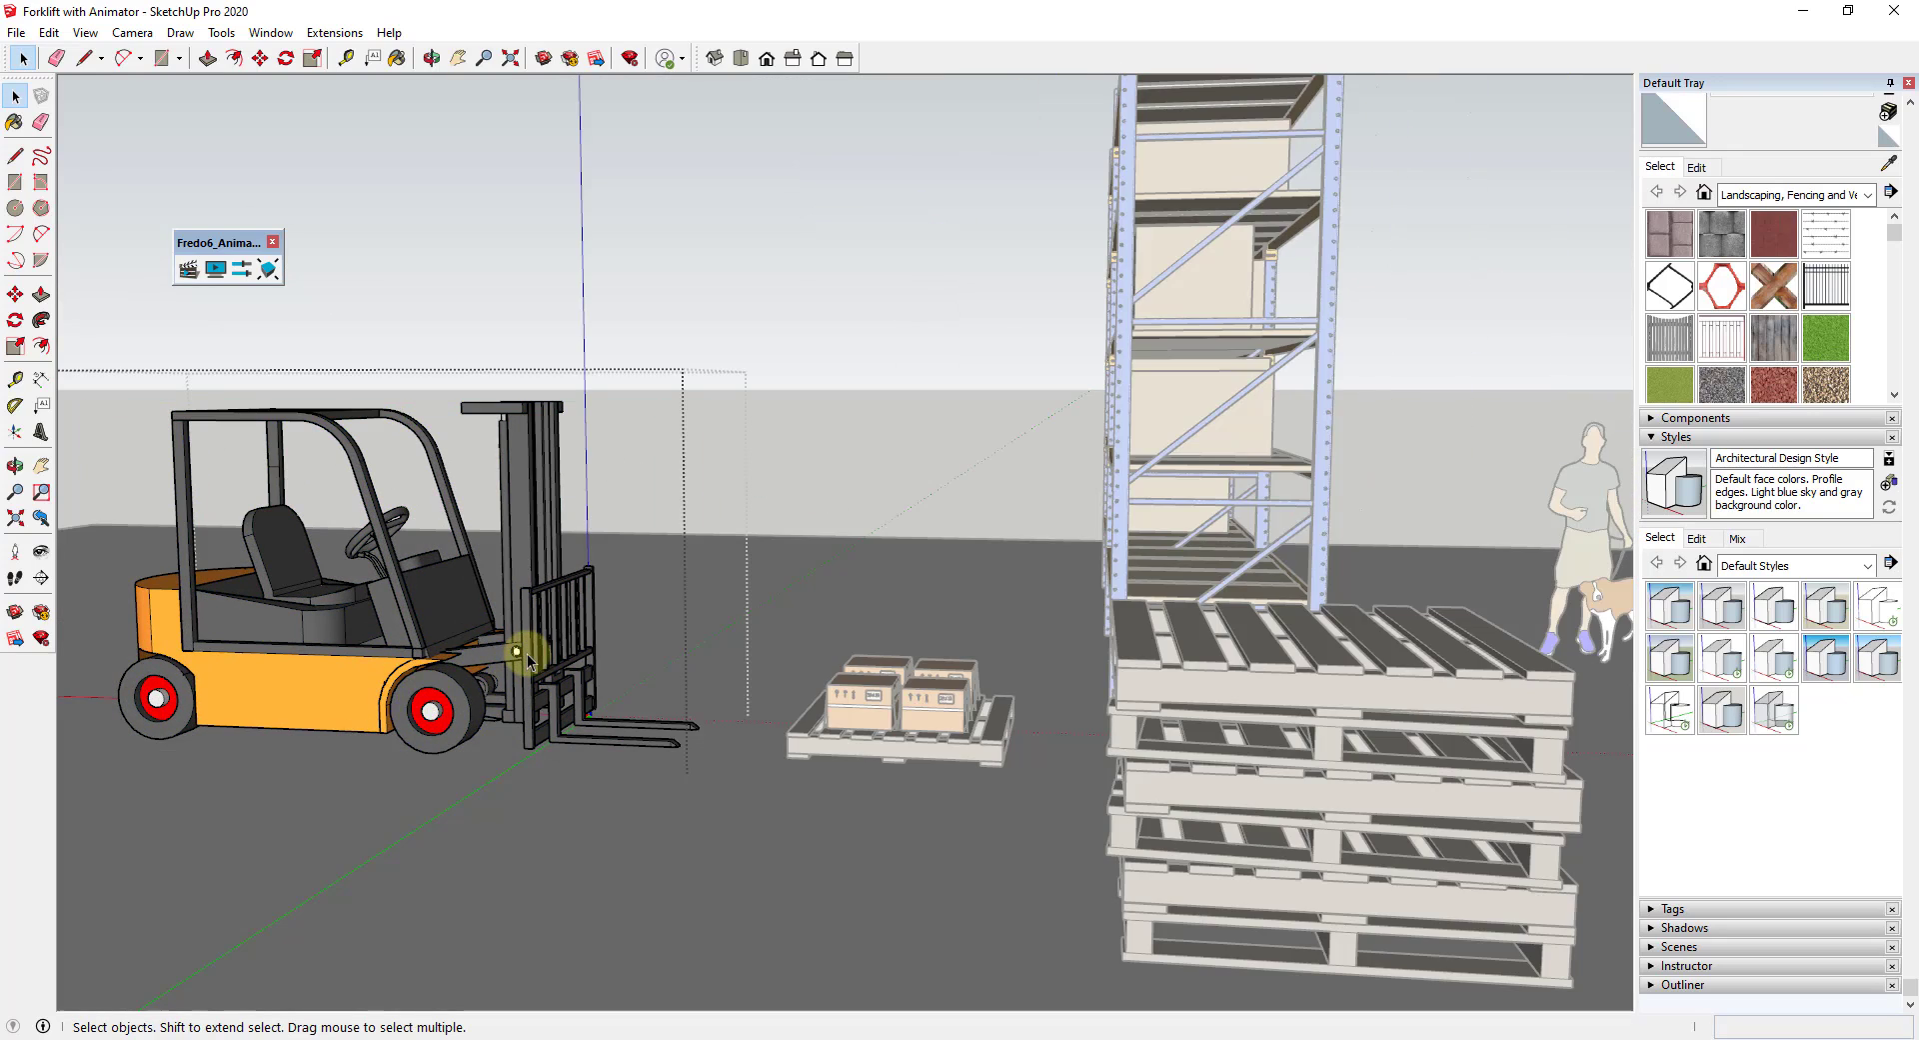
{"action": "left_click", "coordinate": [537, 659]}
{"action": "scroll", "coordinate": [537, 660], "scroll_direction": "up", "scroll_amount": 3}
- Test-lift the Fork Assembly with Move, then set it back at floor level
{"action": "key", "text": "m"}
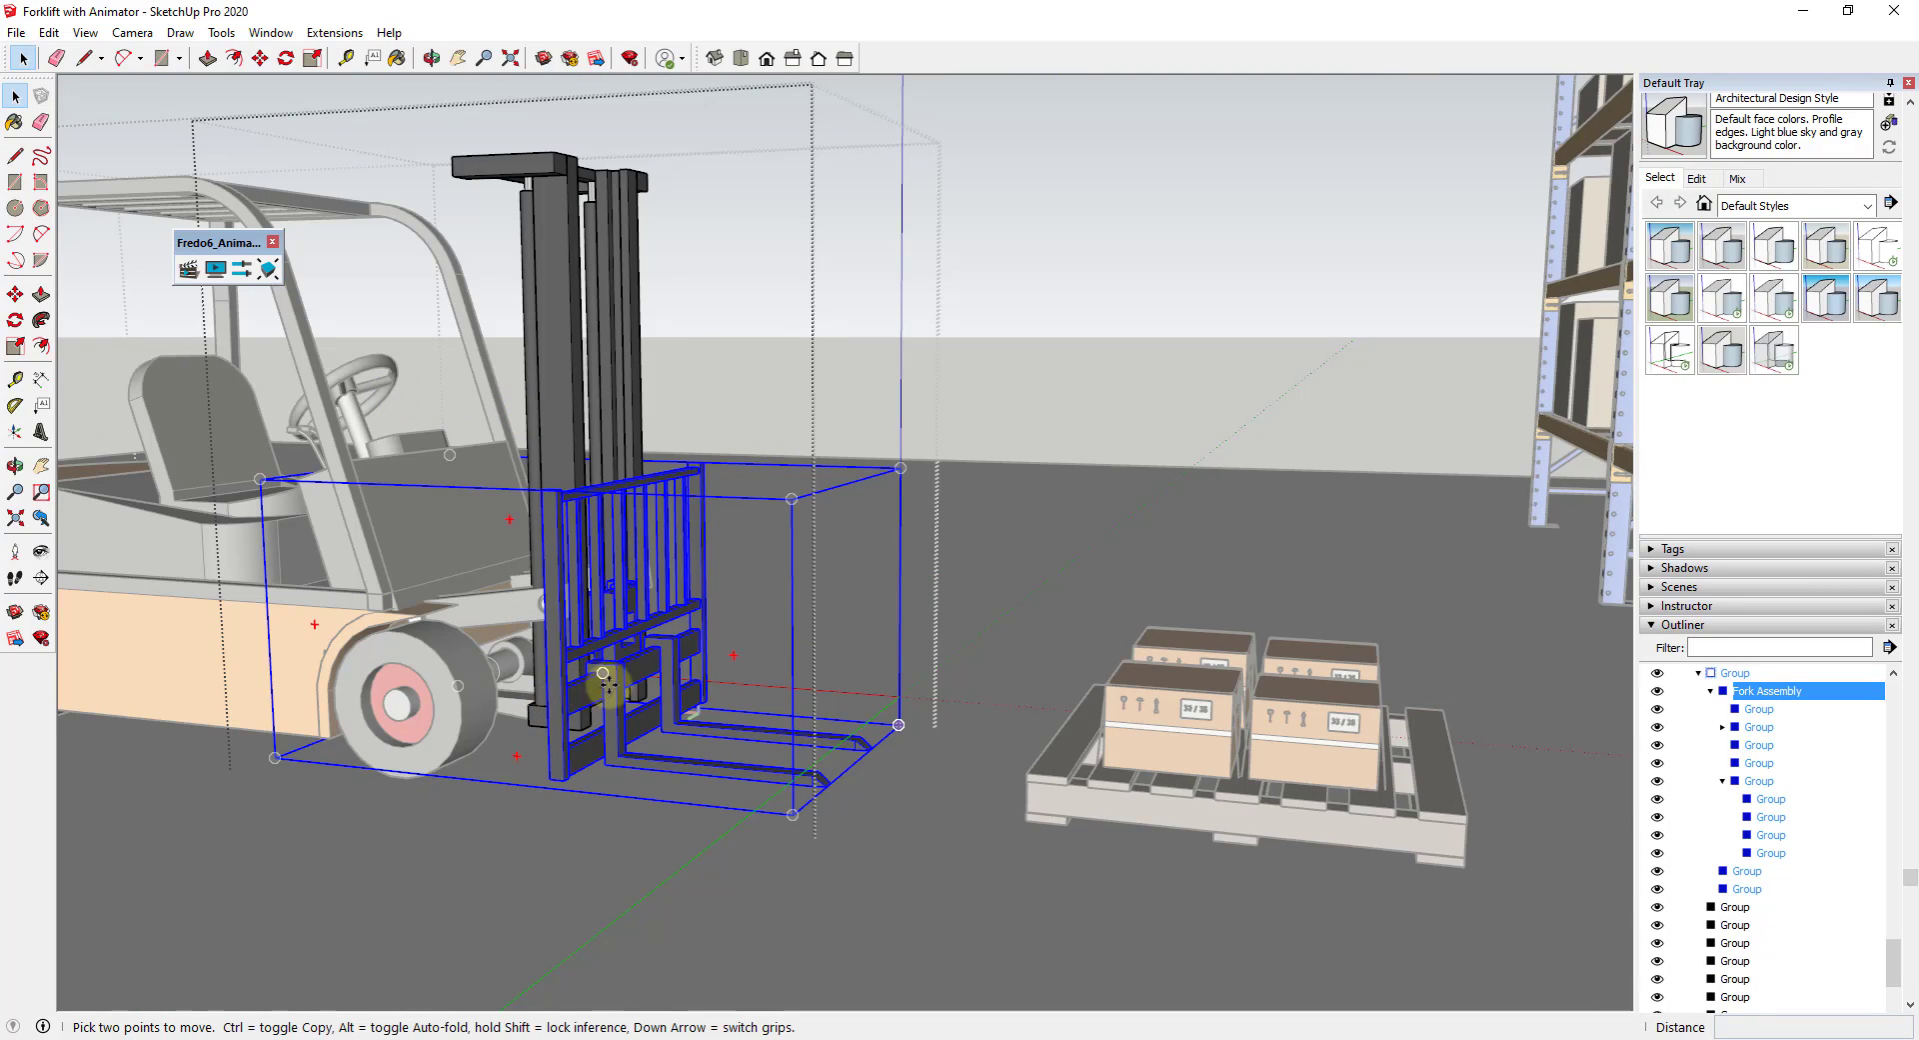
{"action": "left_click", "coordinate": [613, 651]}
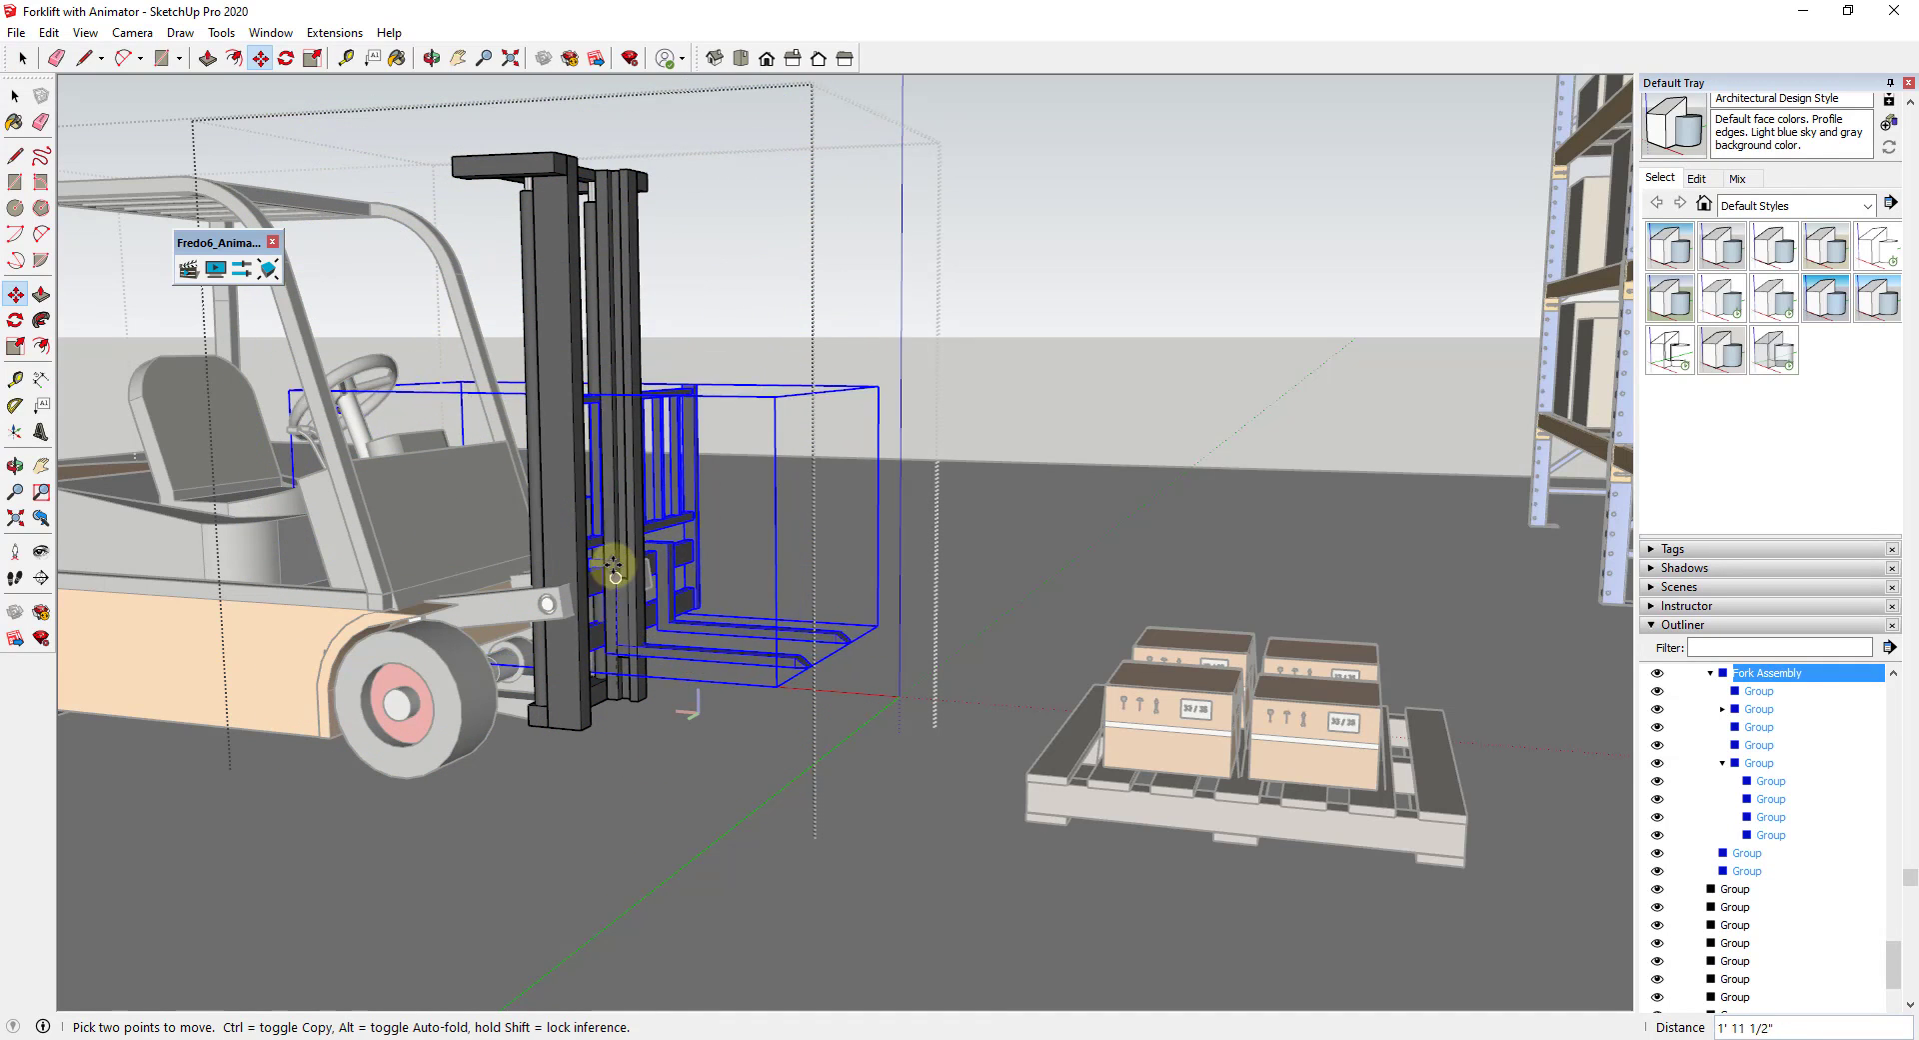
{"action": "left_click", "coordinate": [672, 652]}
{"action": "key", "text": "space"}
{"action": "middle_click_drag", "start_coordinate": [672, 652], "coordinate": [749, 700]}
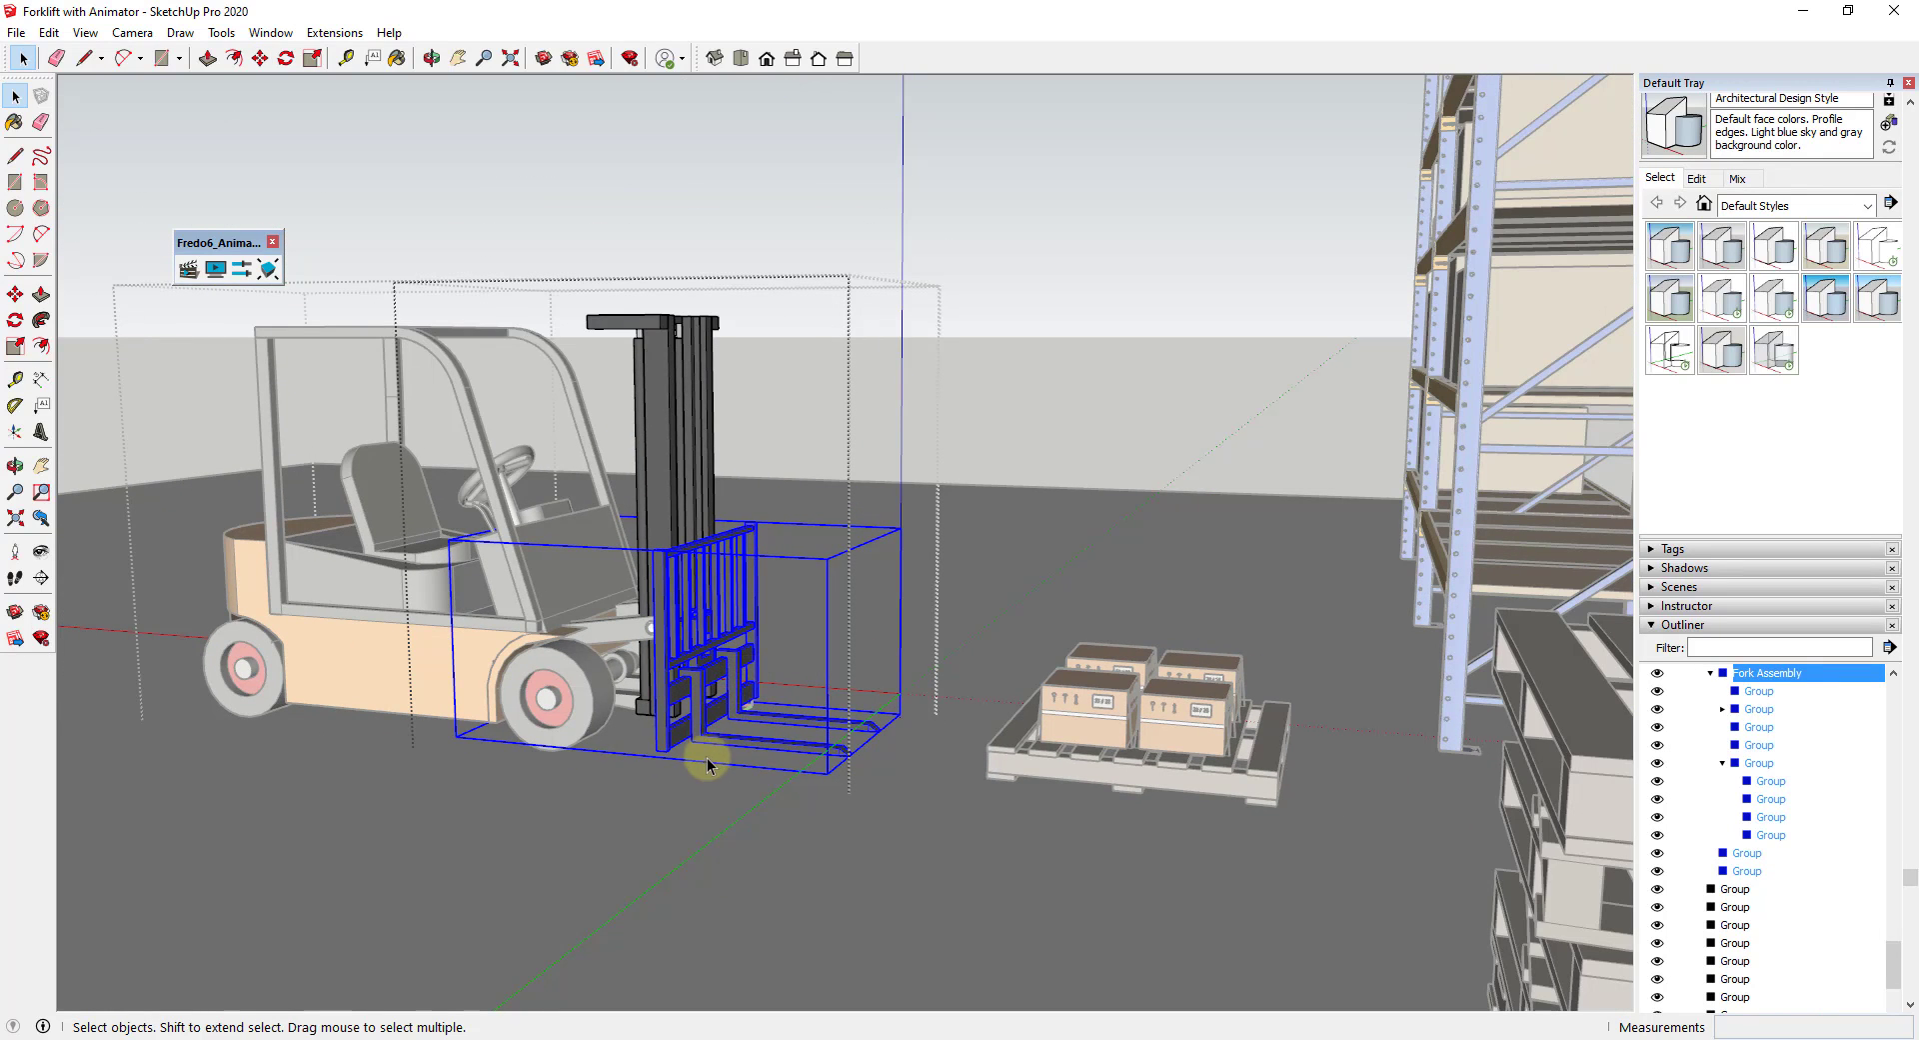
- Exit the Fork Assembly and forklift groups and collapse the Outliner
{"action": "left_click", "coordinate": [900, 355]}
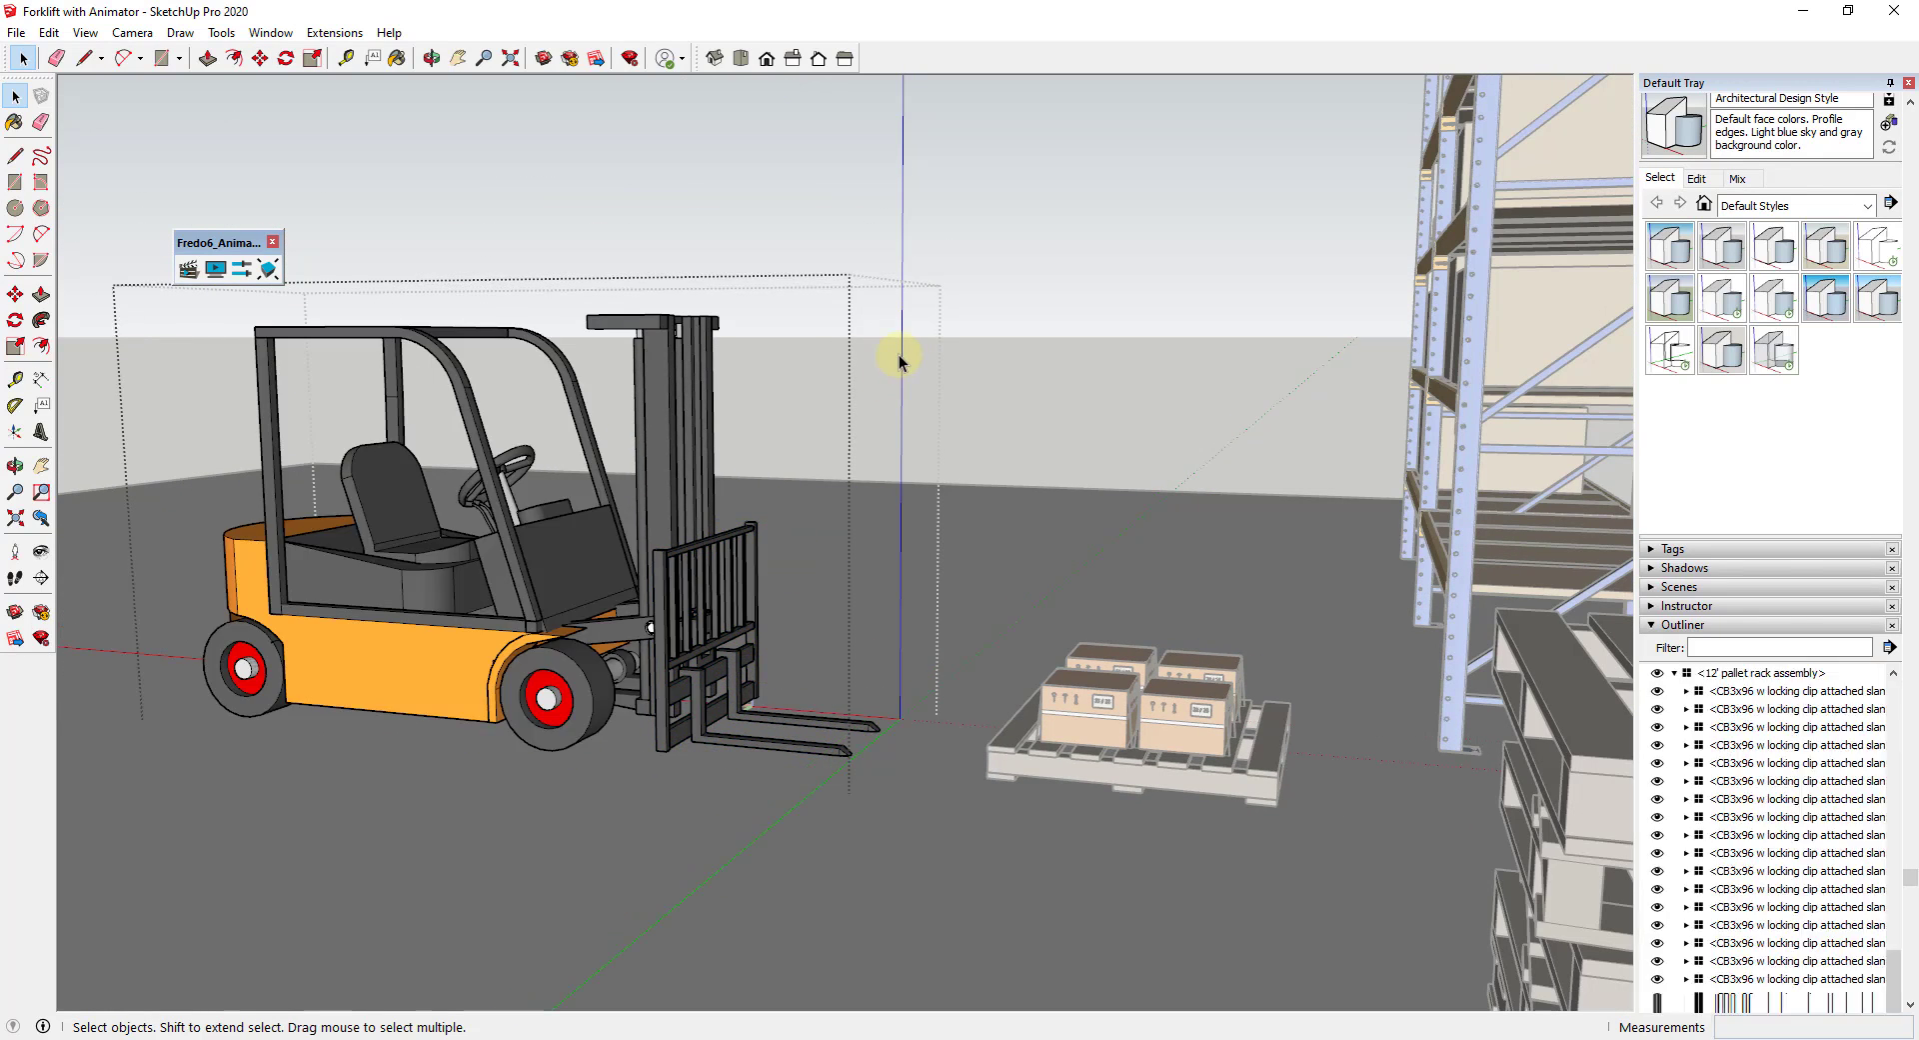
{"action": "left_click", "coordinate": [999, 432]}
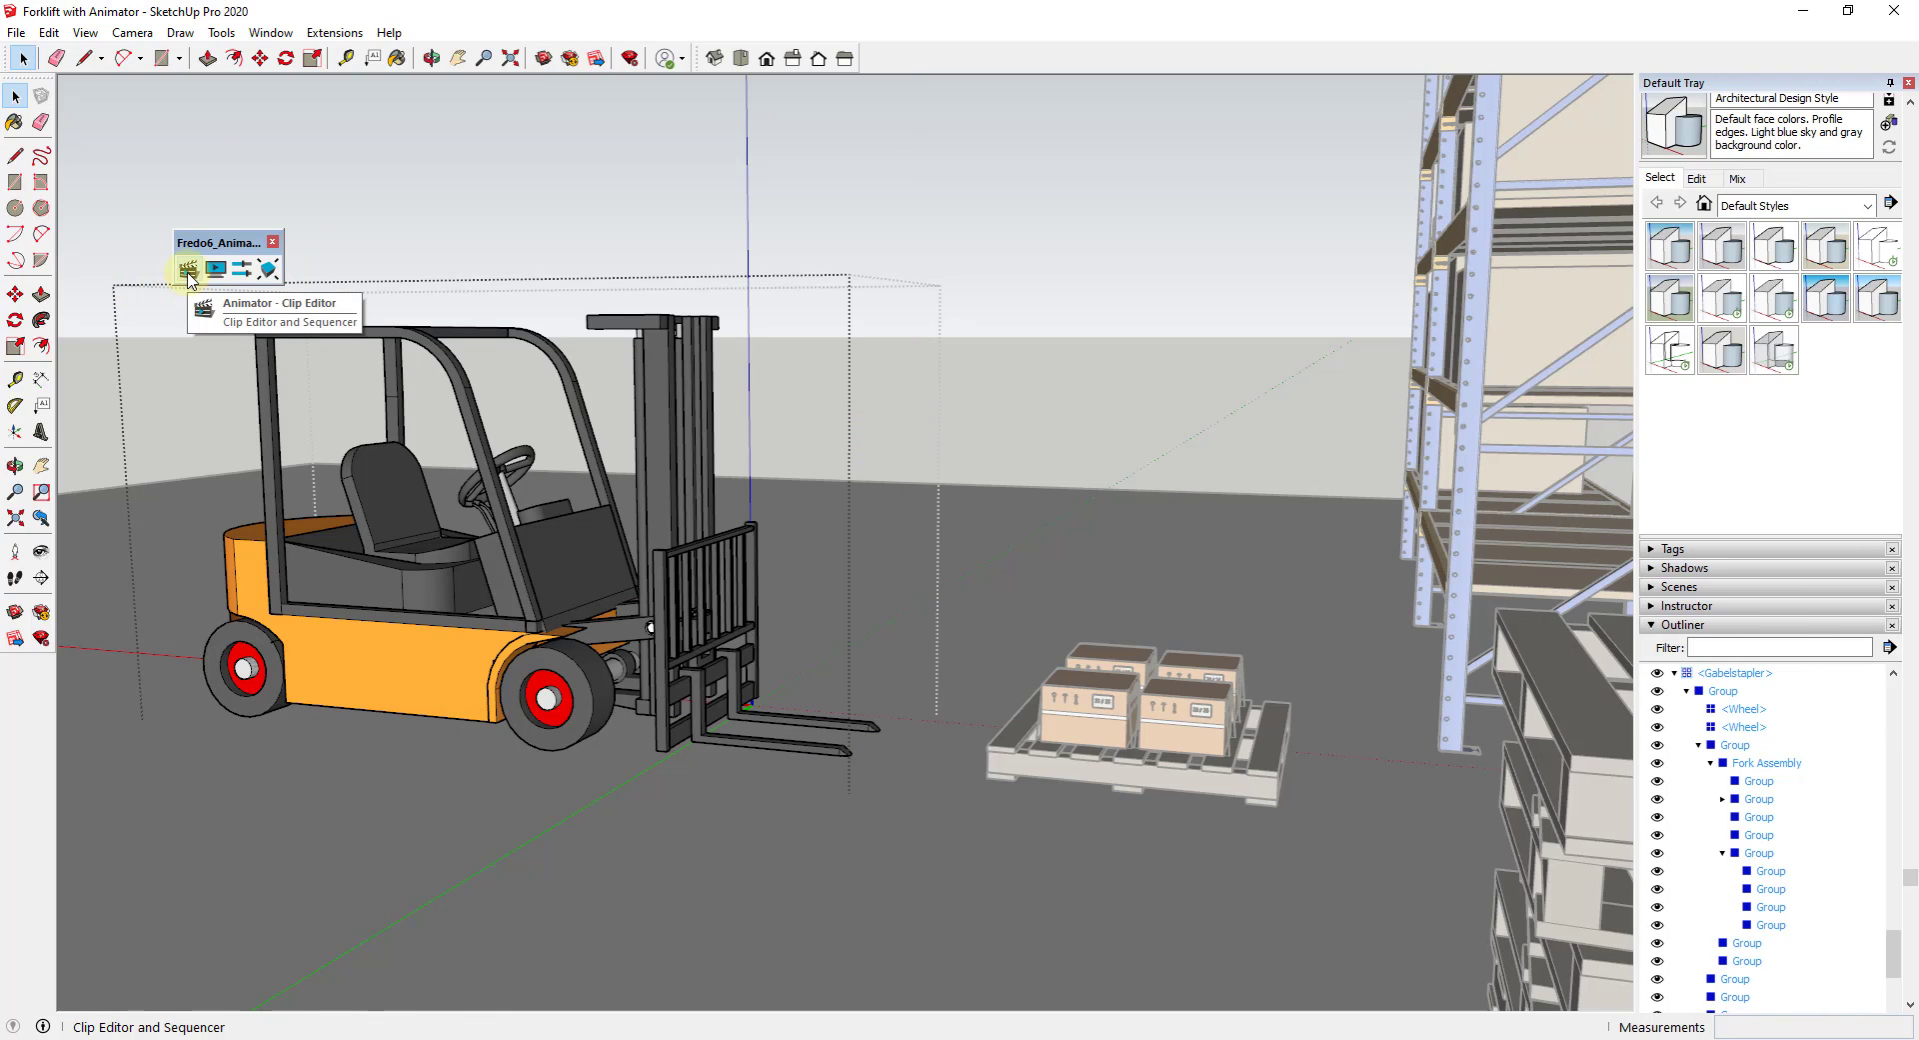
{"action": "left_click", "coordinate": [1656, 626]}
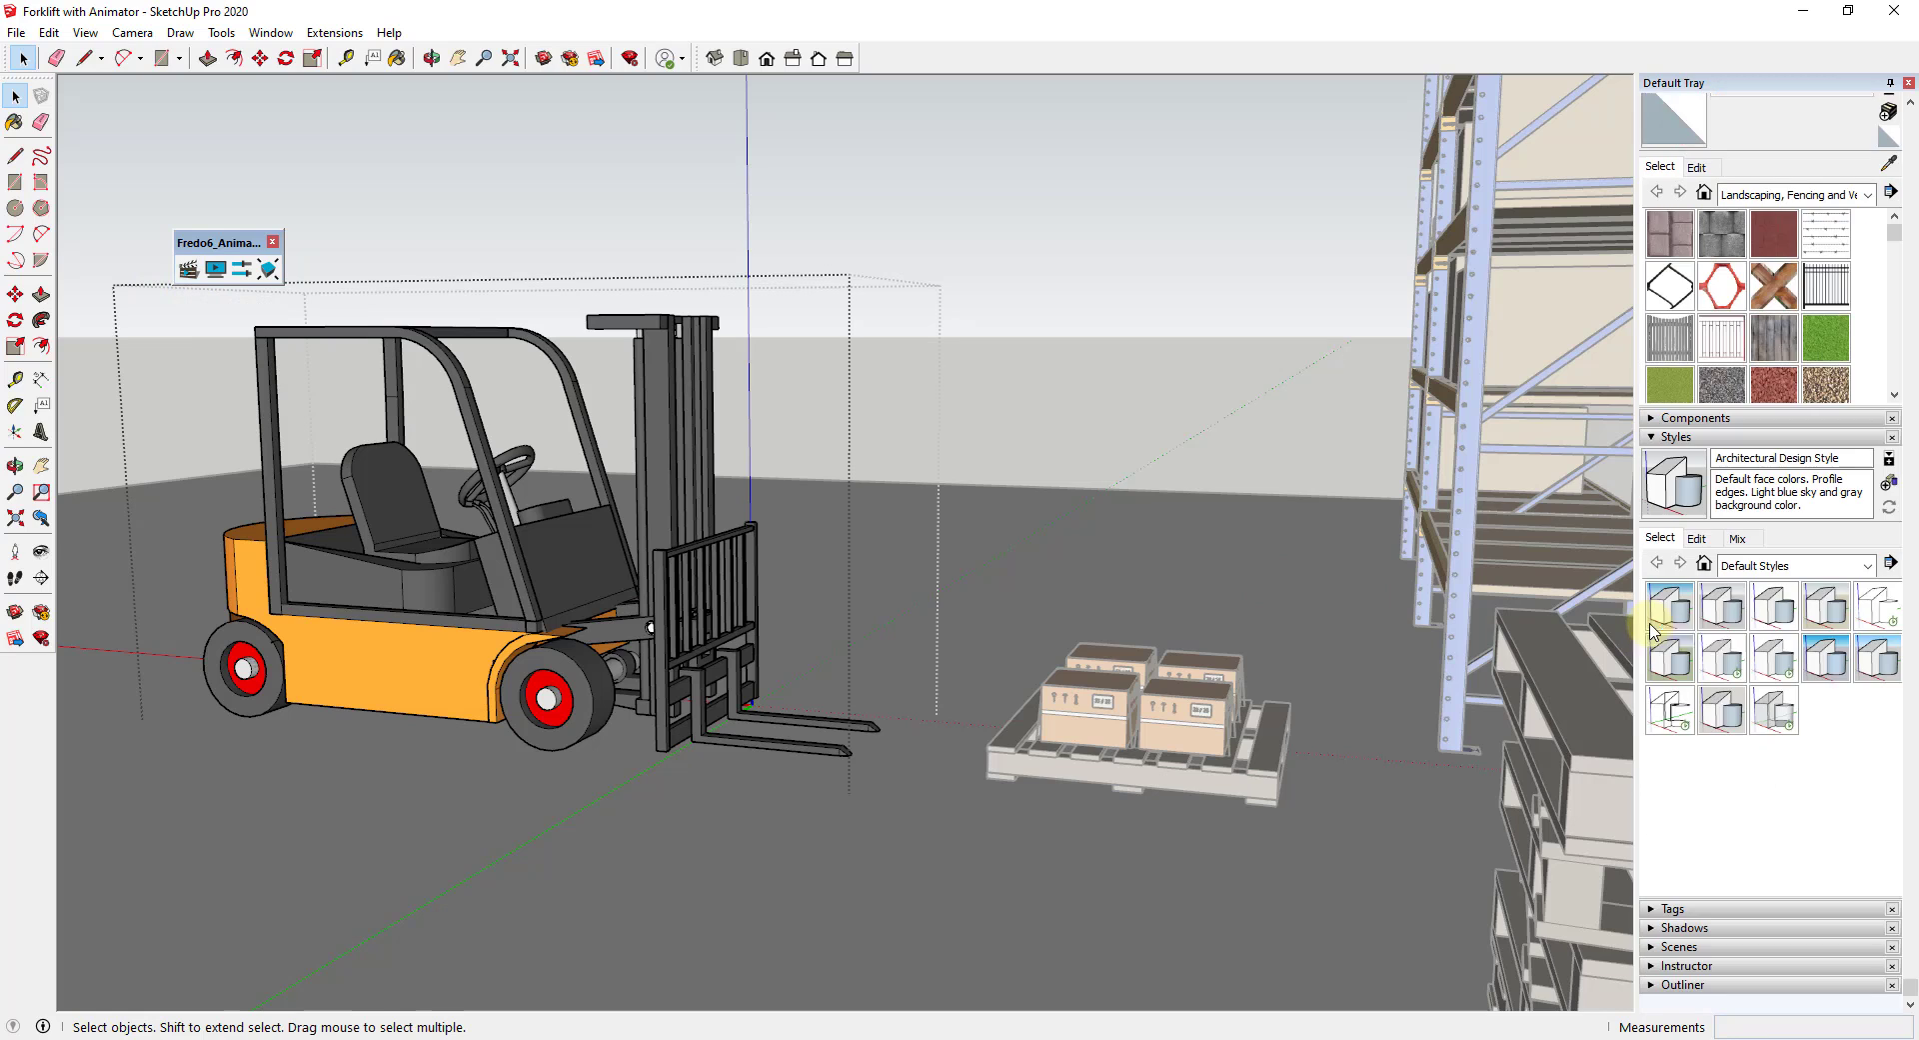
- Reopen the Animator clip editor and show the New Movement insert option at 0.0 s
{"action": "left_click", "coordinate": [186, 270]}
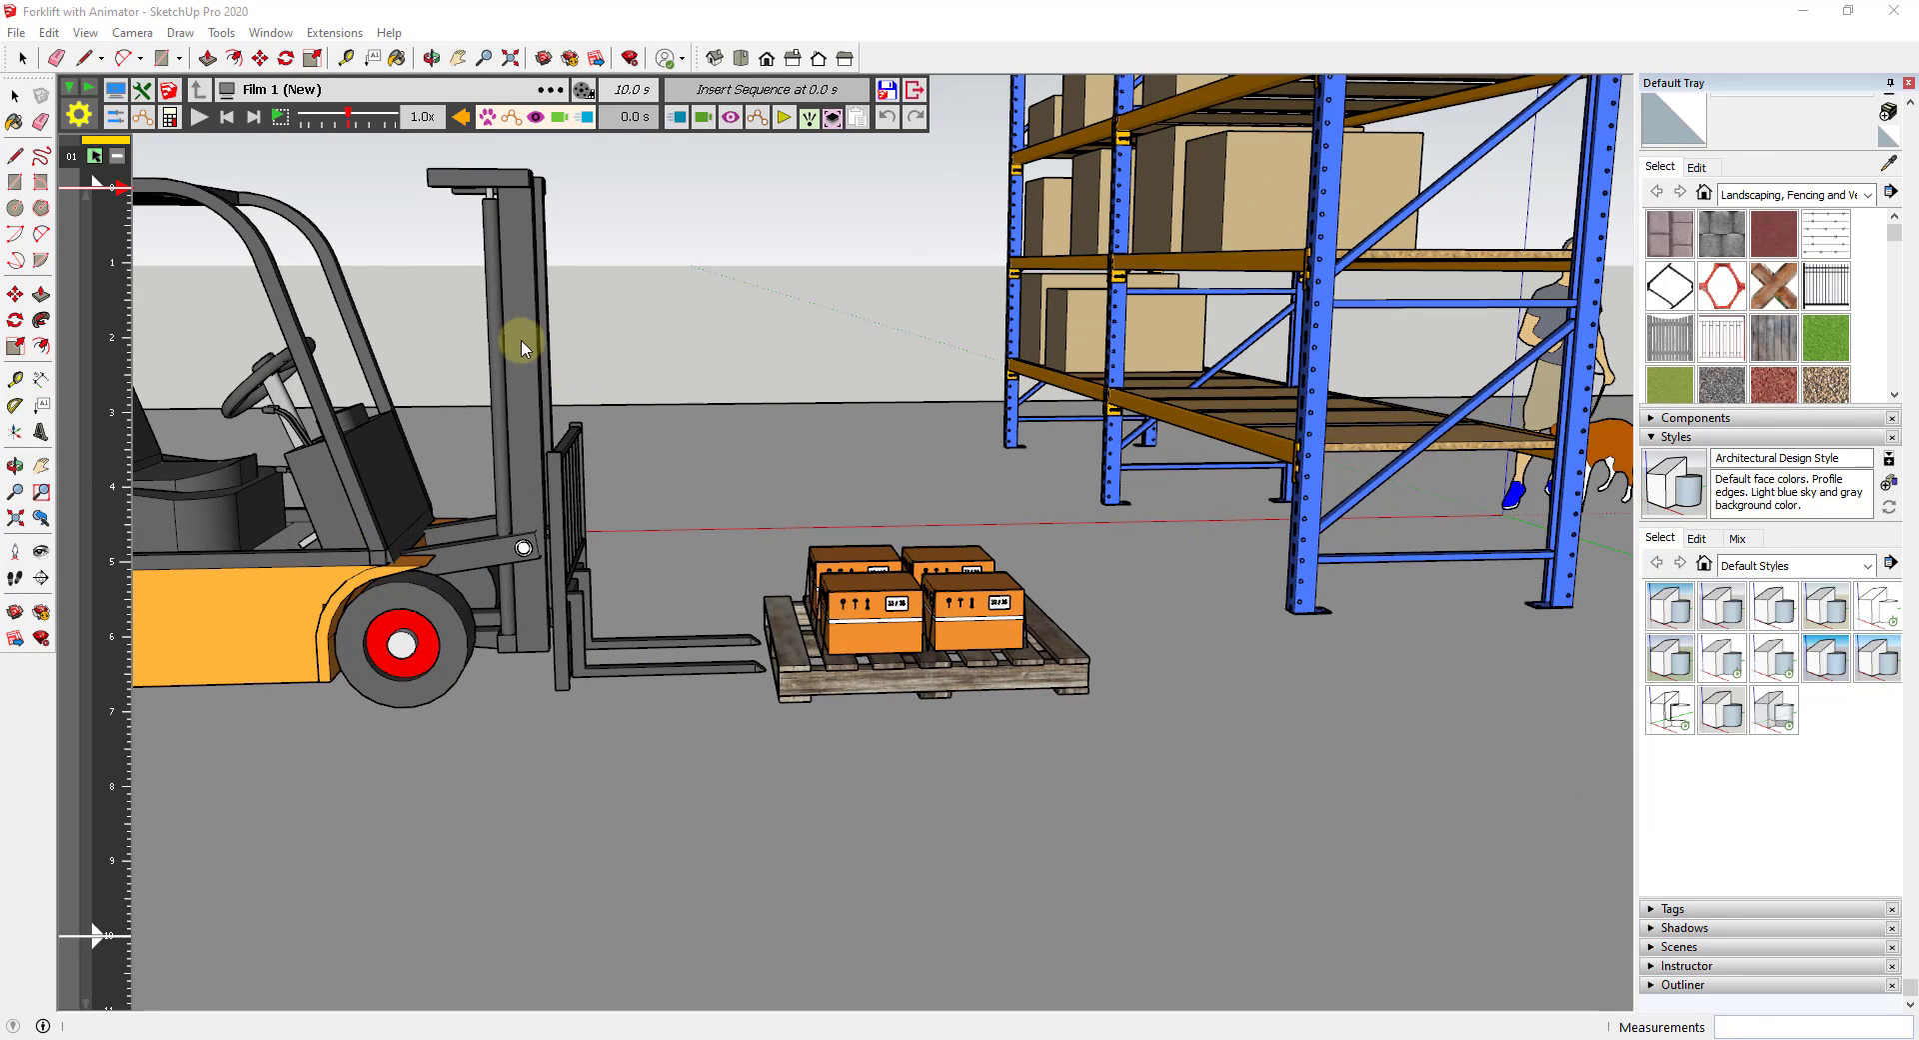
{"action": "left_click", "coordinate": [678, 120]}
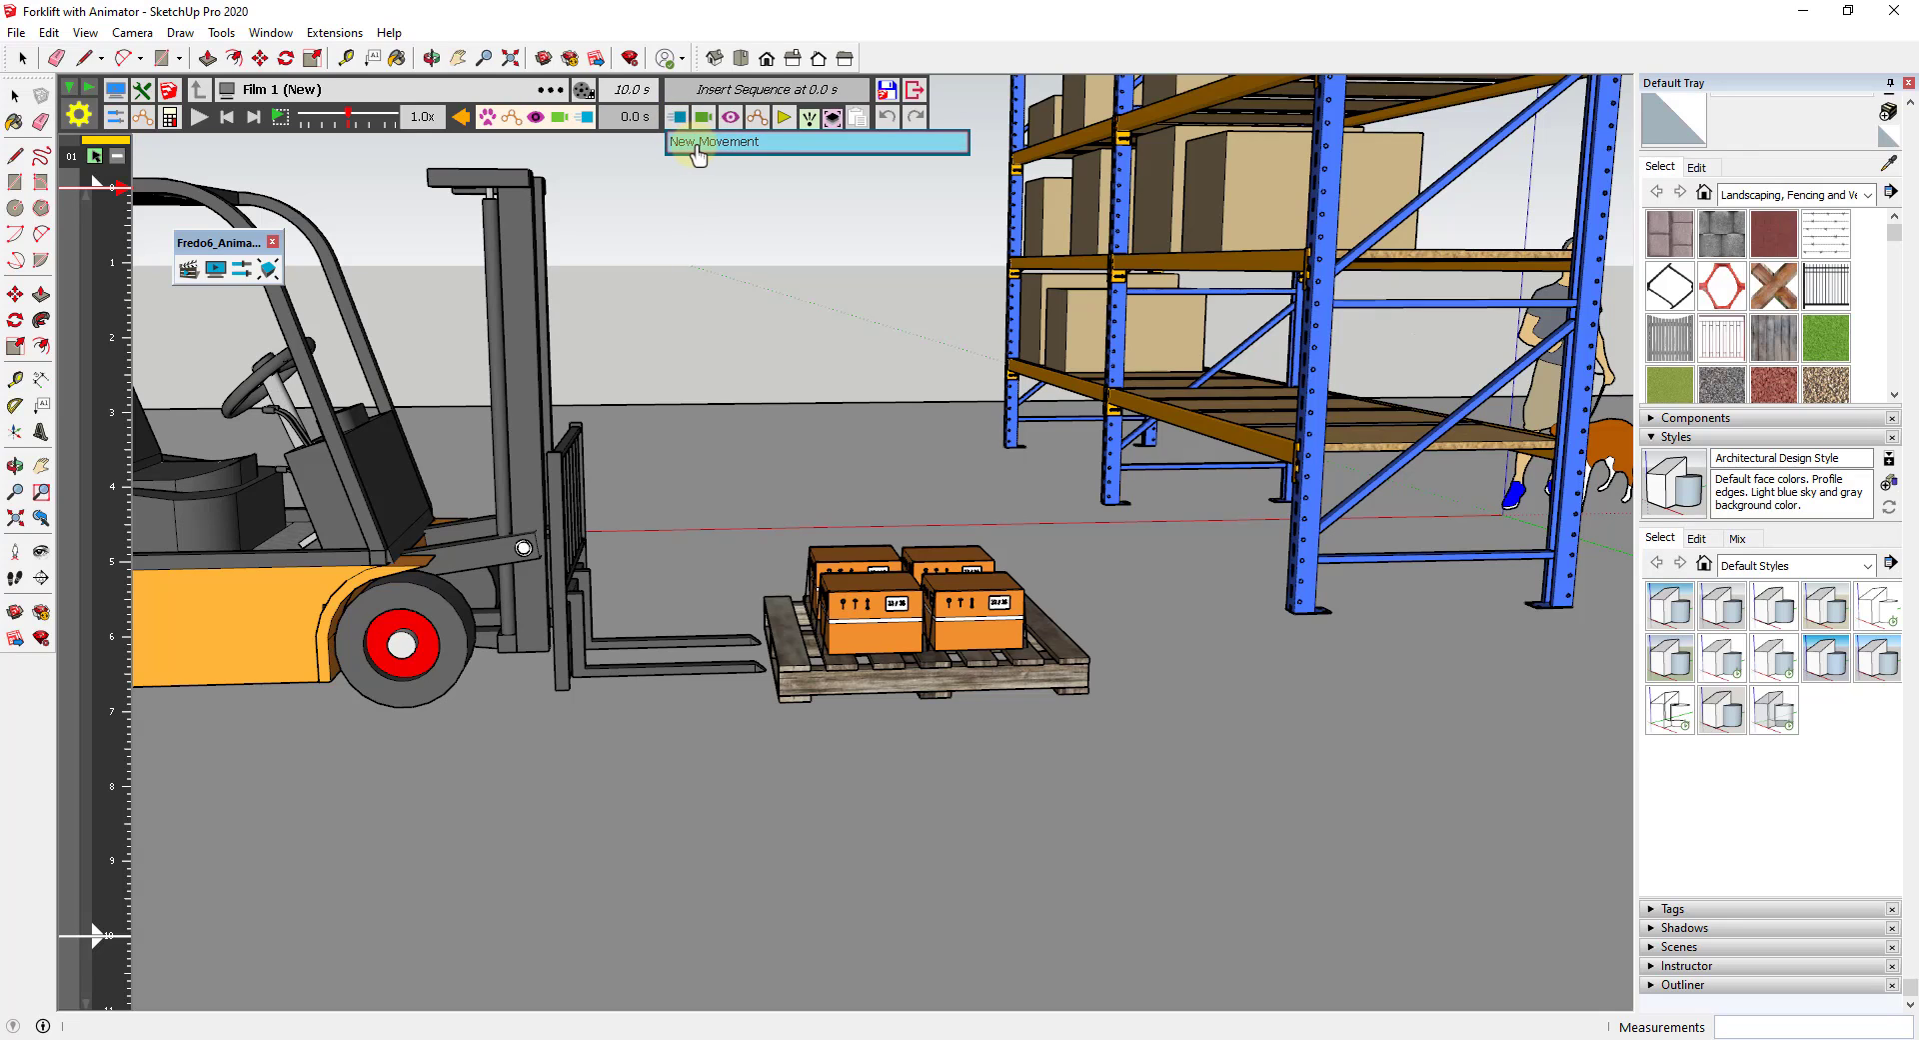
- Create 2.0-second 'Movement 1' with '1 - Gabelstapler [1]', the whole forklift, as moving object
{"action": "left_click", "coordinate": [699, 143]}
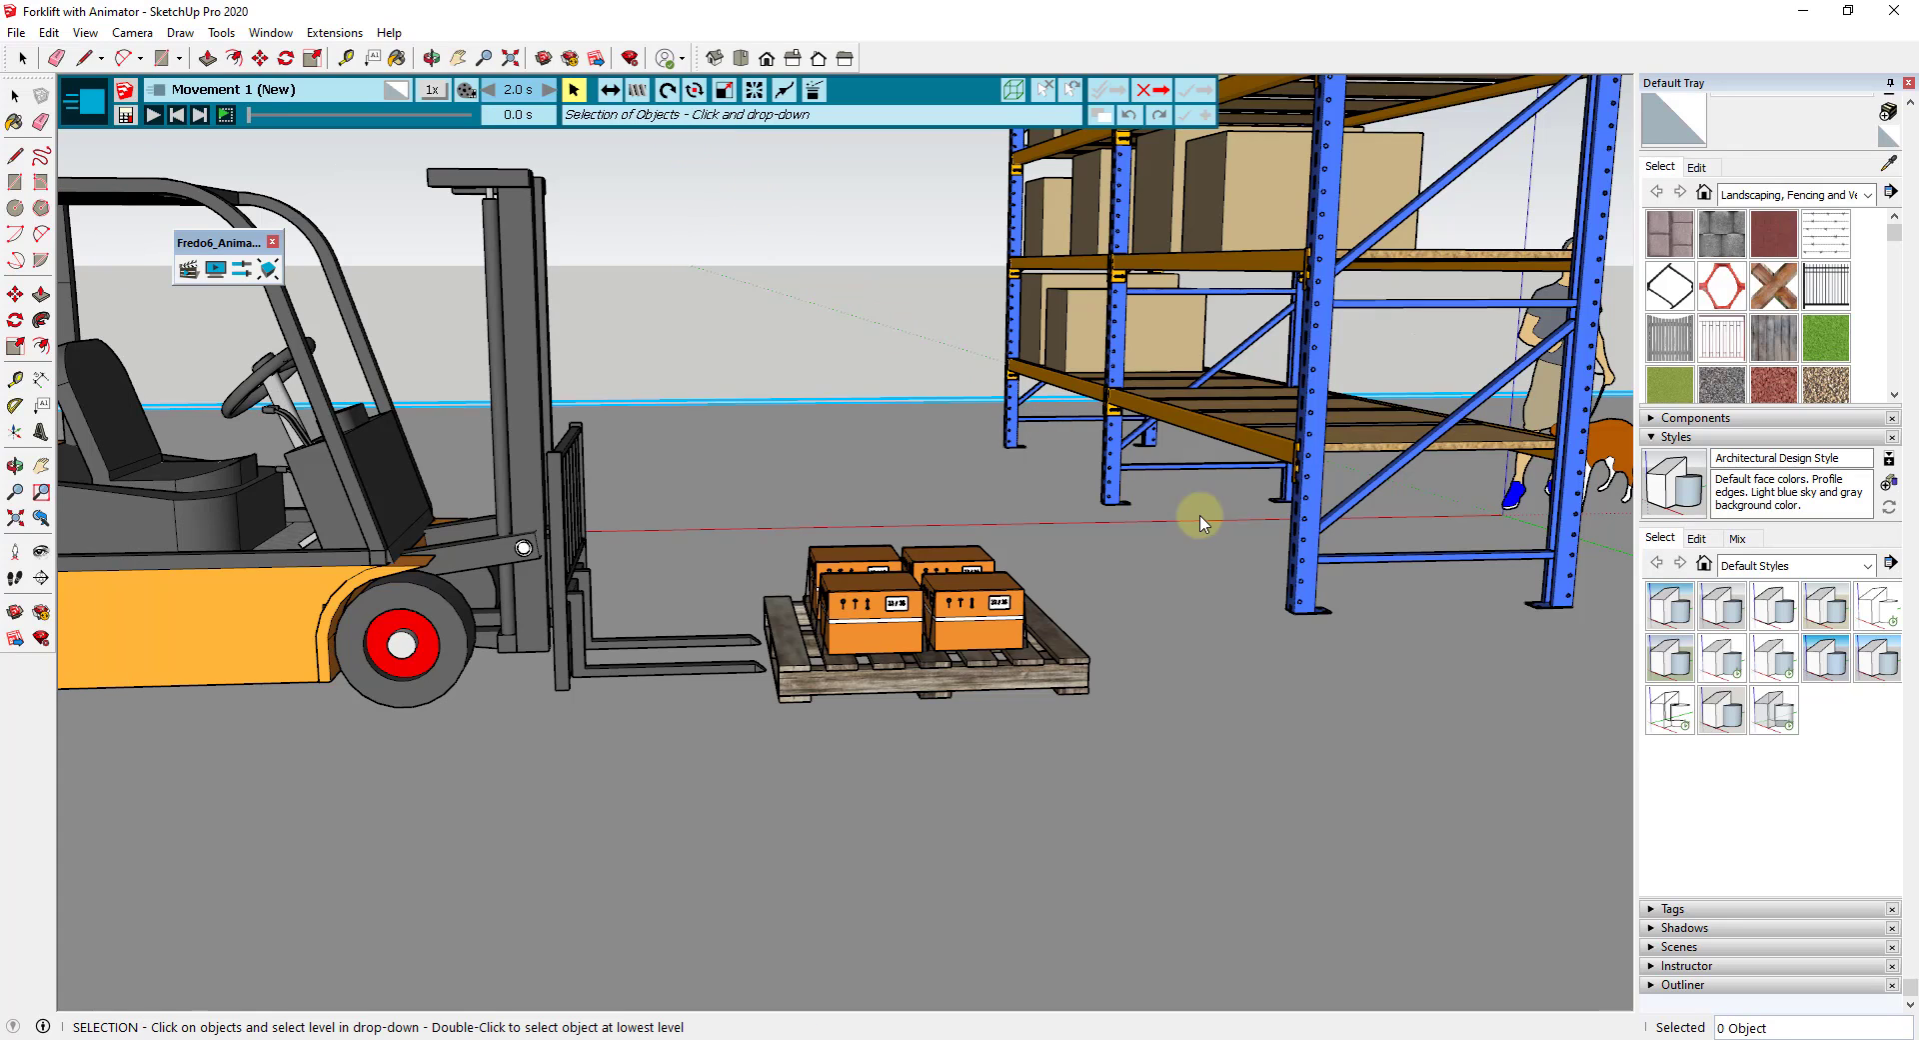
{"action": "scroll", "coordinate": [1190, 435], "scroll_direction": "down", "scroll_amount": 2}
{"action": "middle_click_drag", "start_coordinate": [1187, 433], "coordinate": [857, 442]}
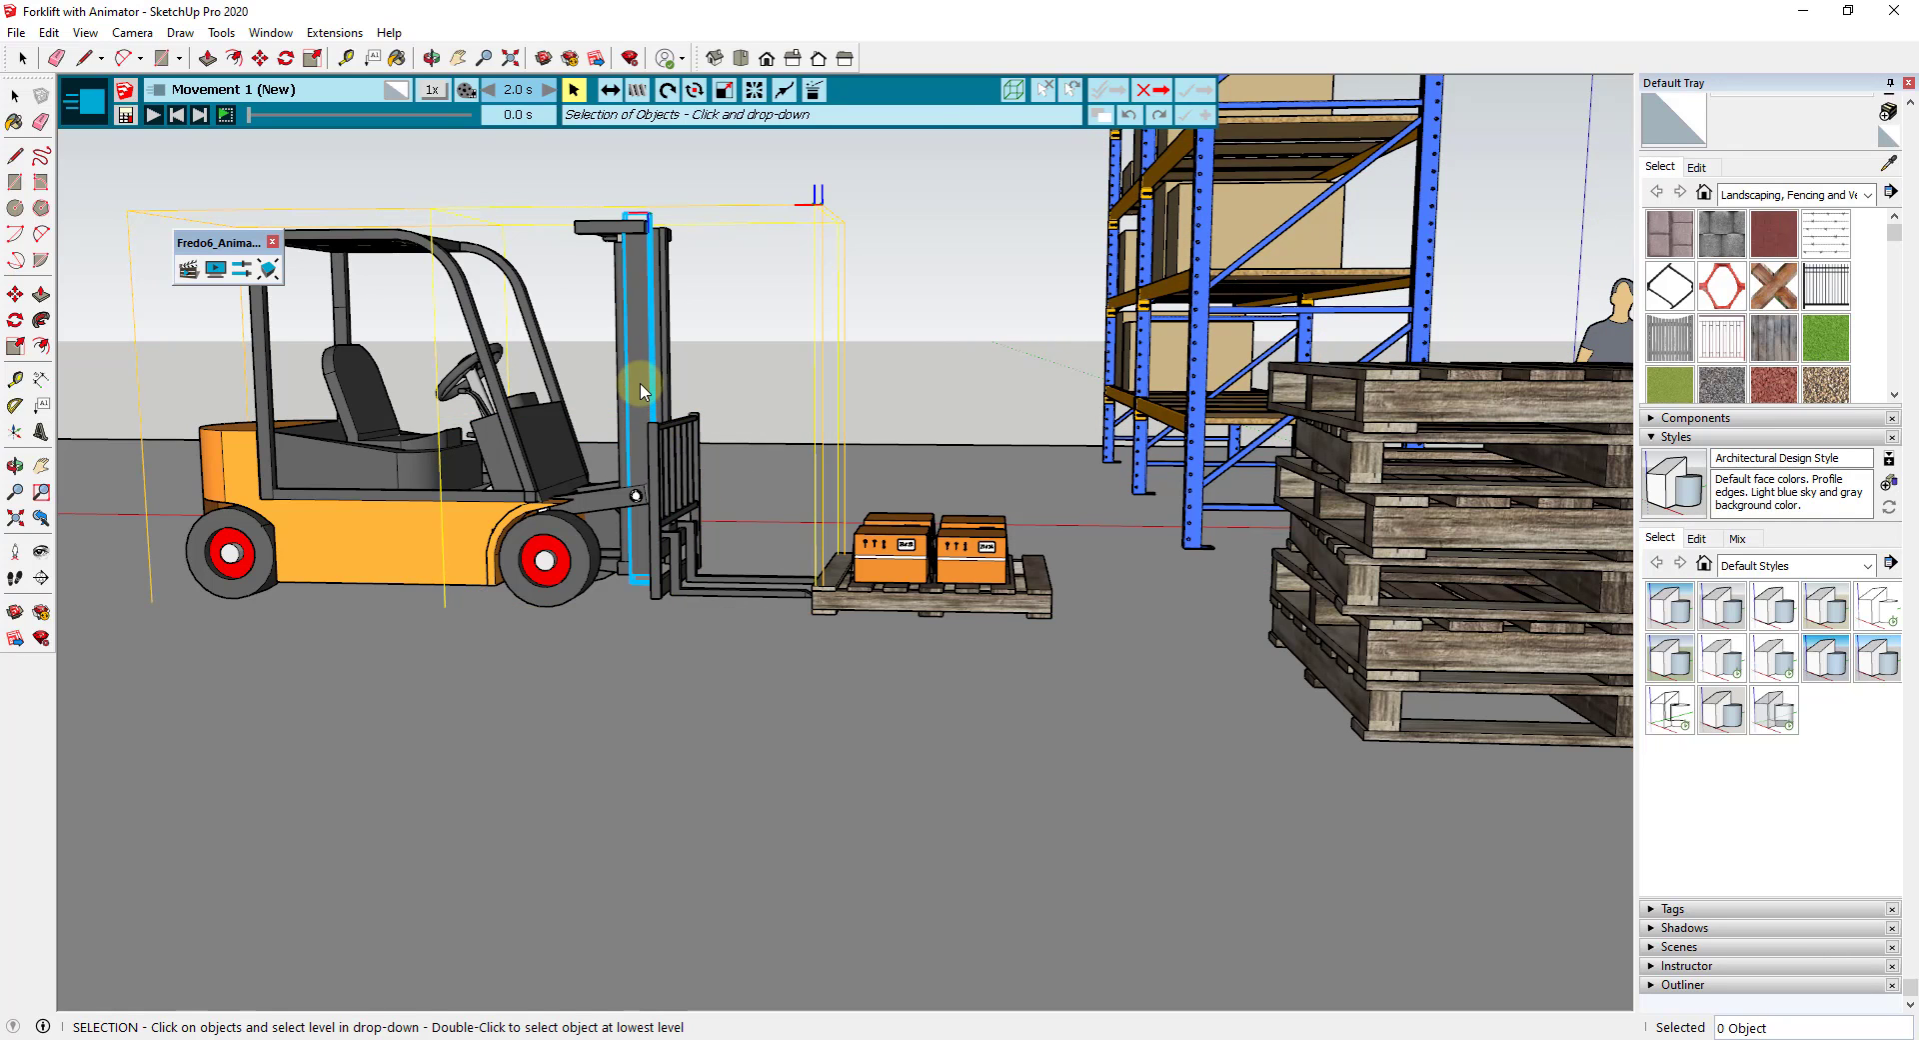
{"action": "left_click", "coordinate": [474, 541]}
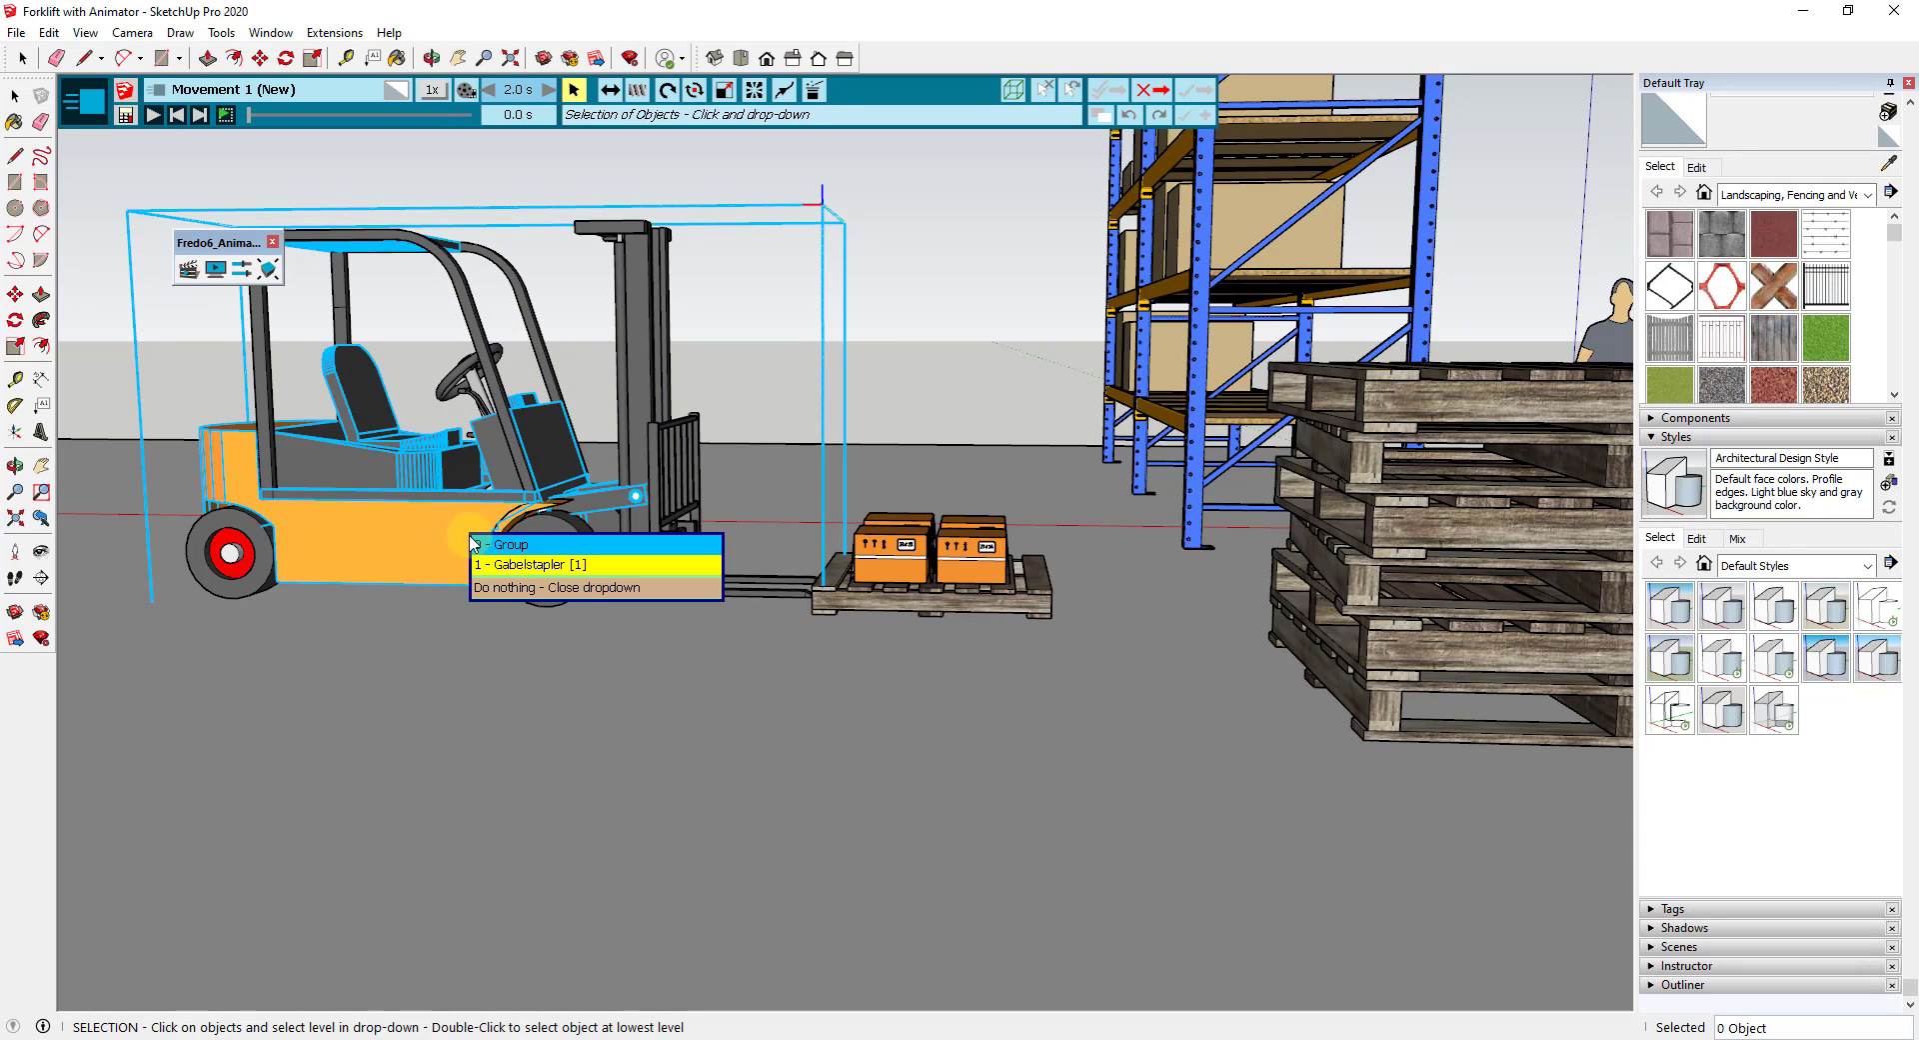
{"action": "left_click", "coordinate": [517, 565]}
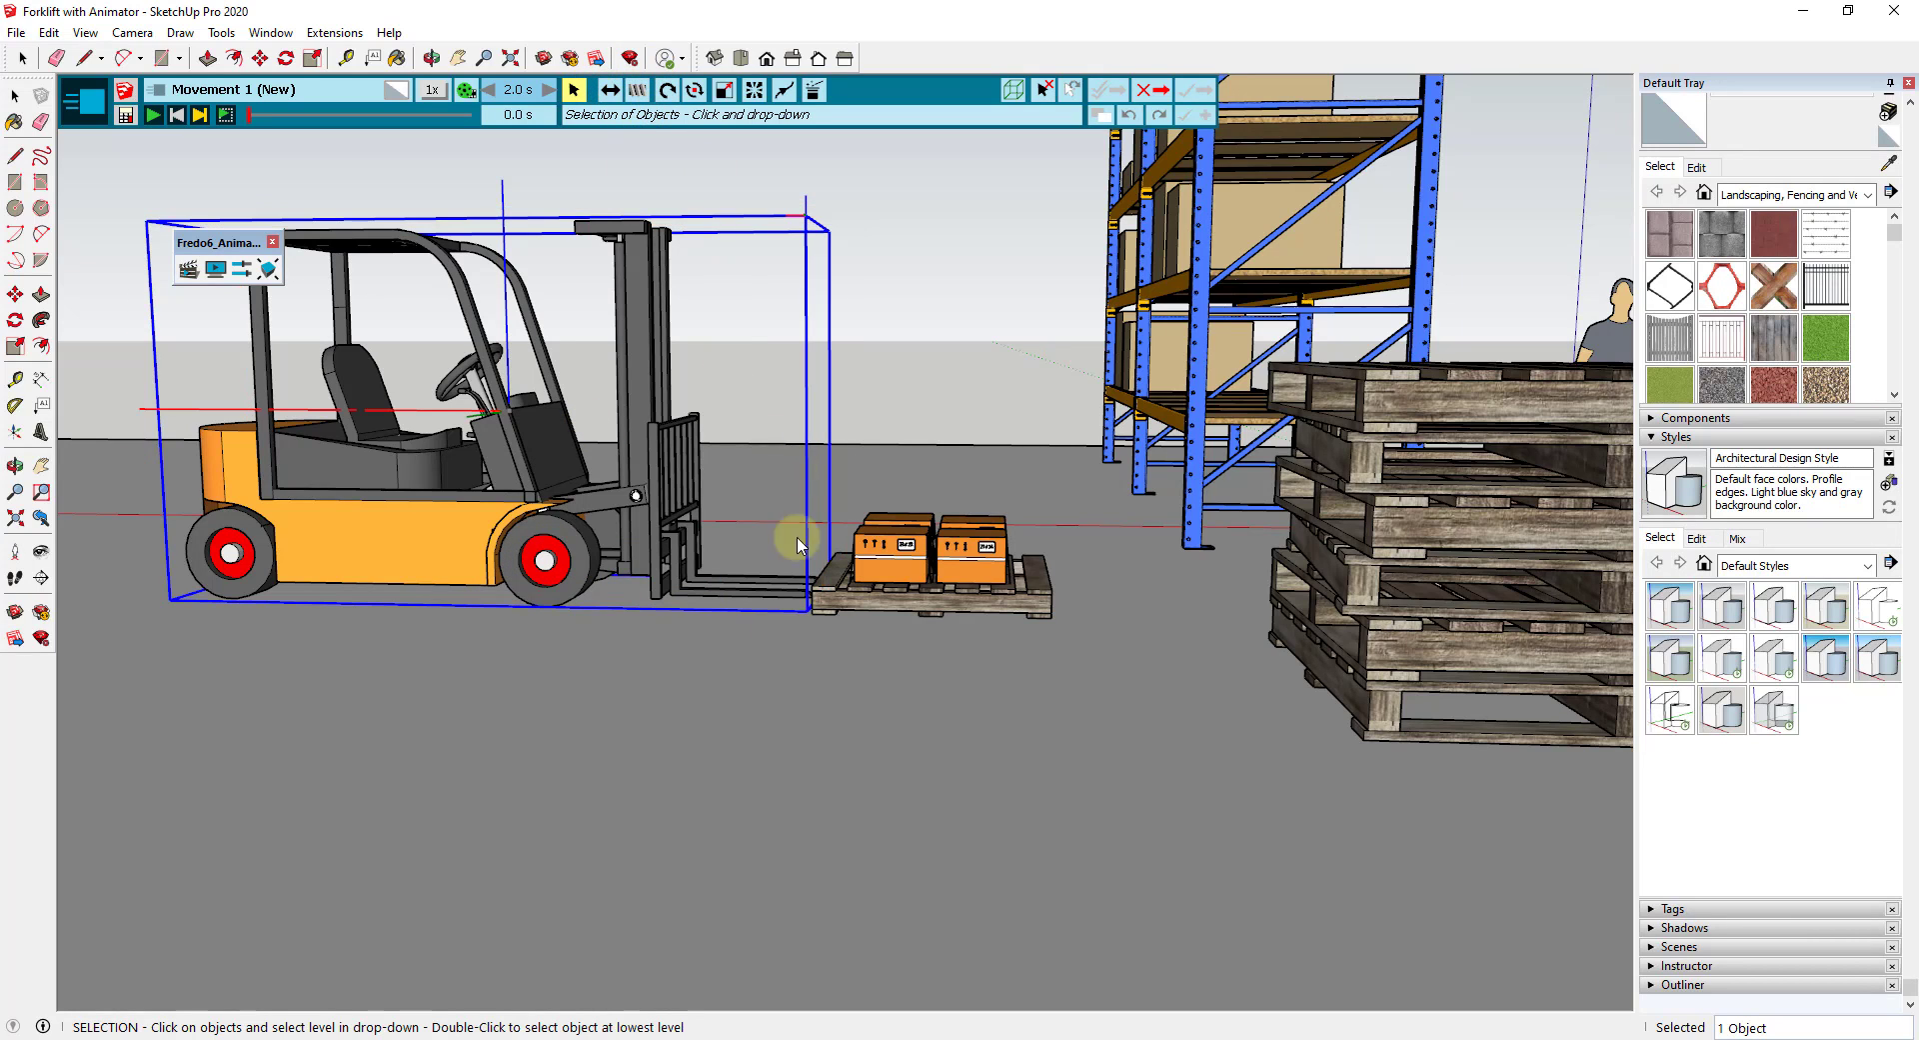
{"action": "scroll", "coordinate": [639, 689], "scroll_direction": "up", "scroll_amount": 3}
{"action": "scroll", "coordinate": [989, 590], "scroll_direction": "down", "scroll_amount": 3}
{"action": "scroll", "coordinate": [720, 715], "scroll_direction": "down", "scroll_amount": 1}
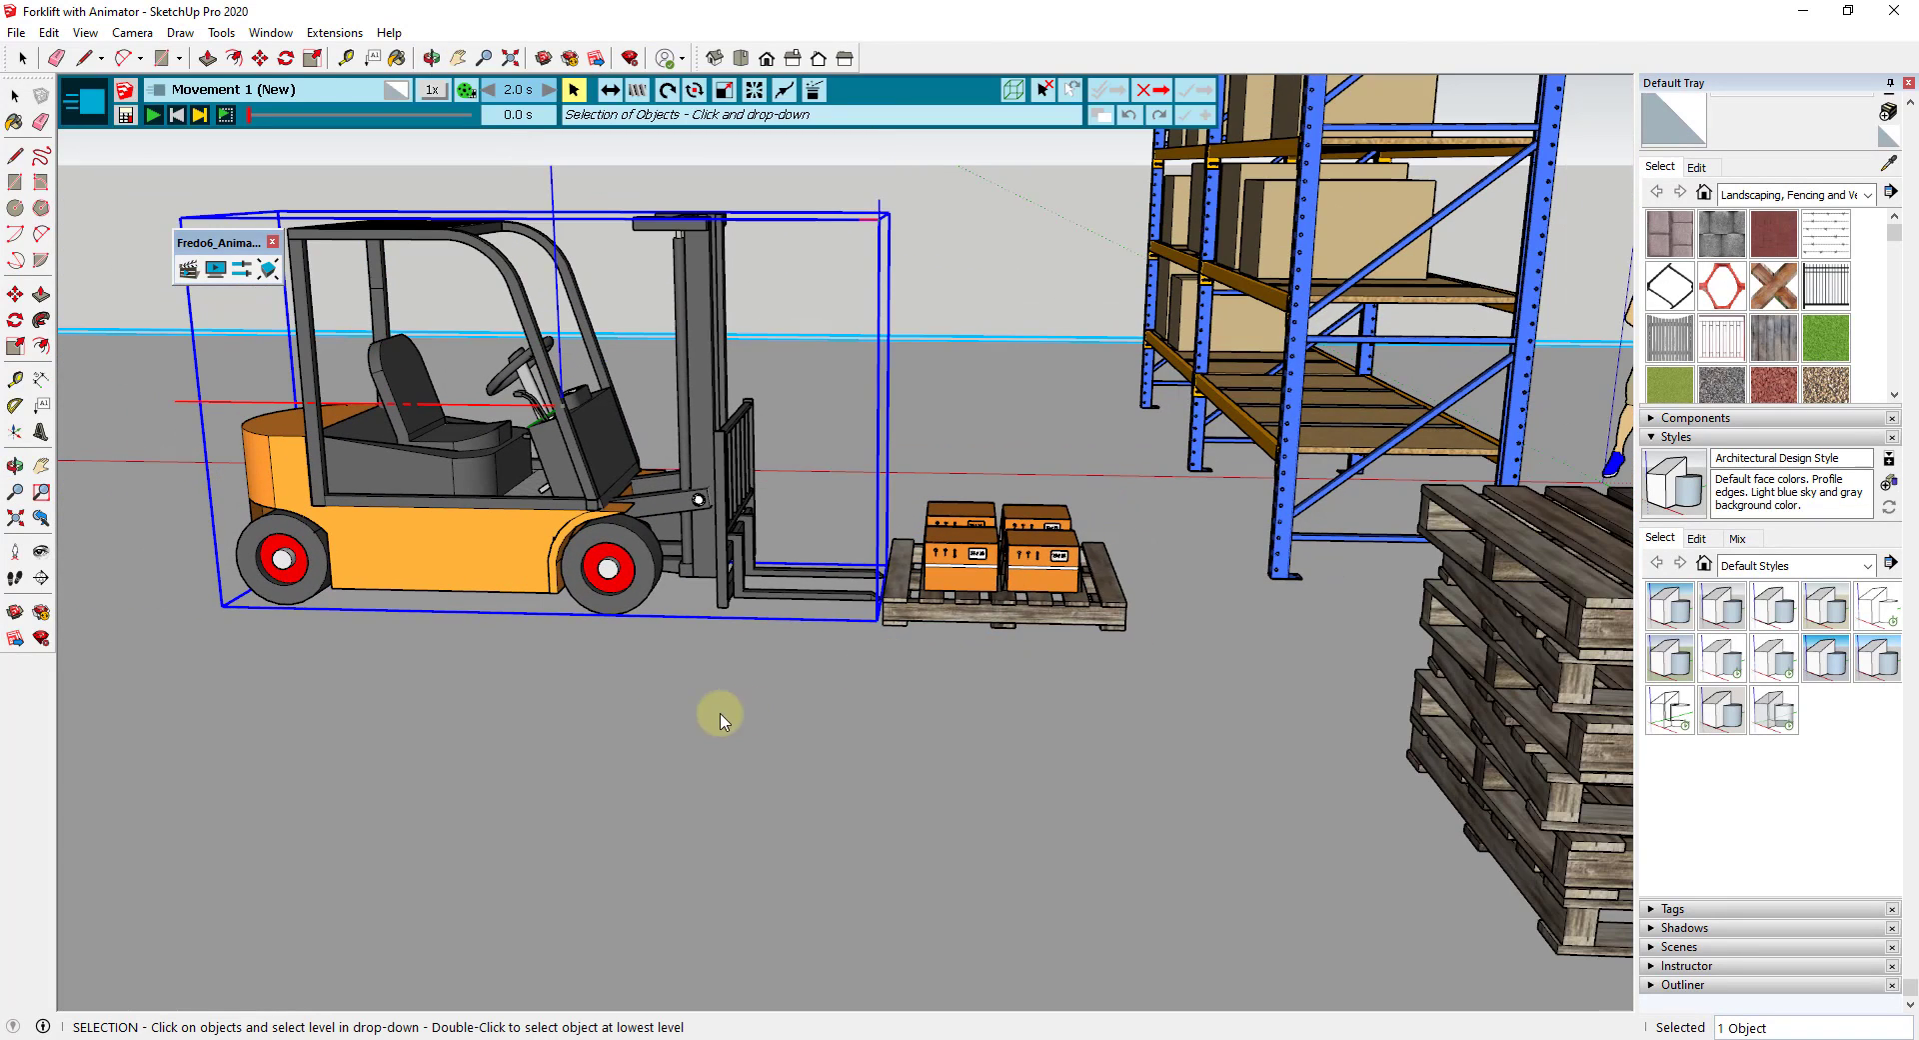
{"action": "scroll", "coordinate": [613, 711], "scroll_direction": "up", "scroll_amount": 1}
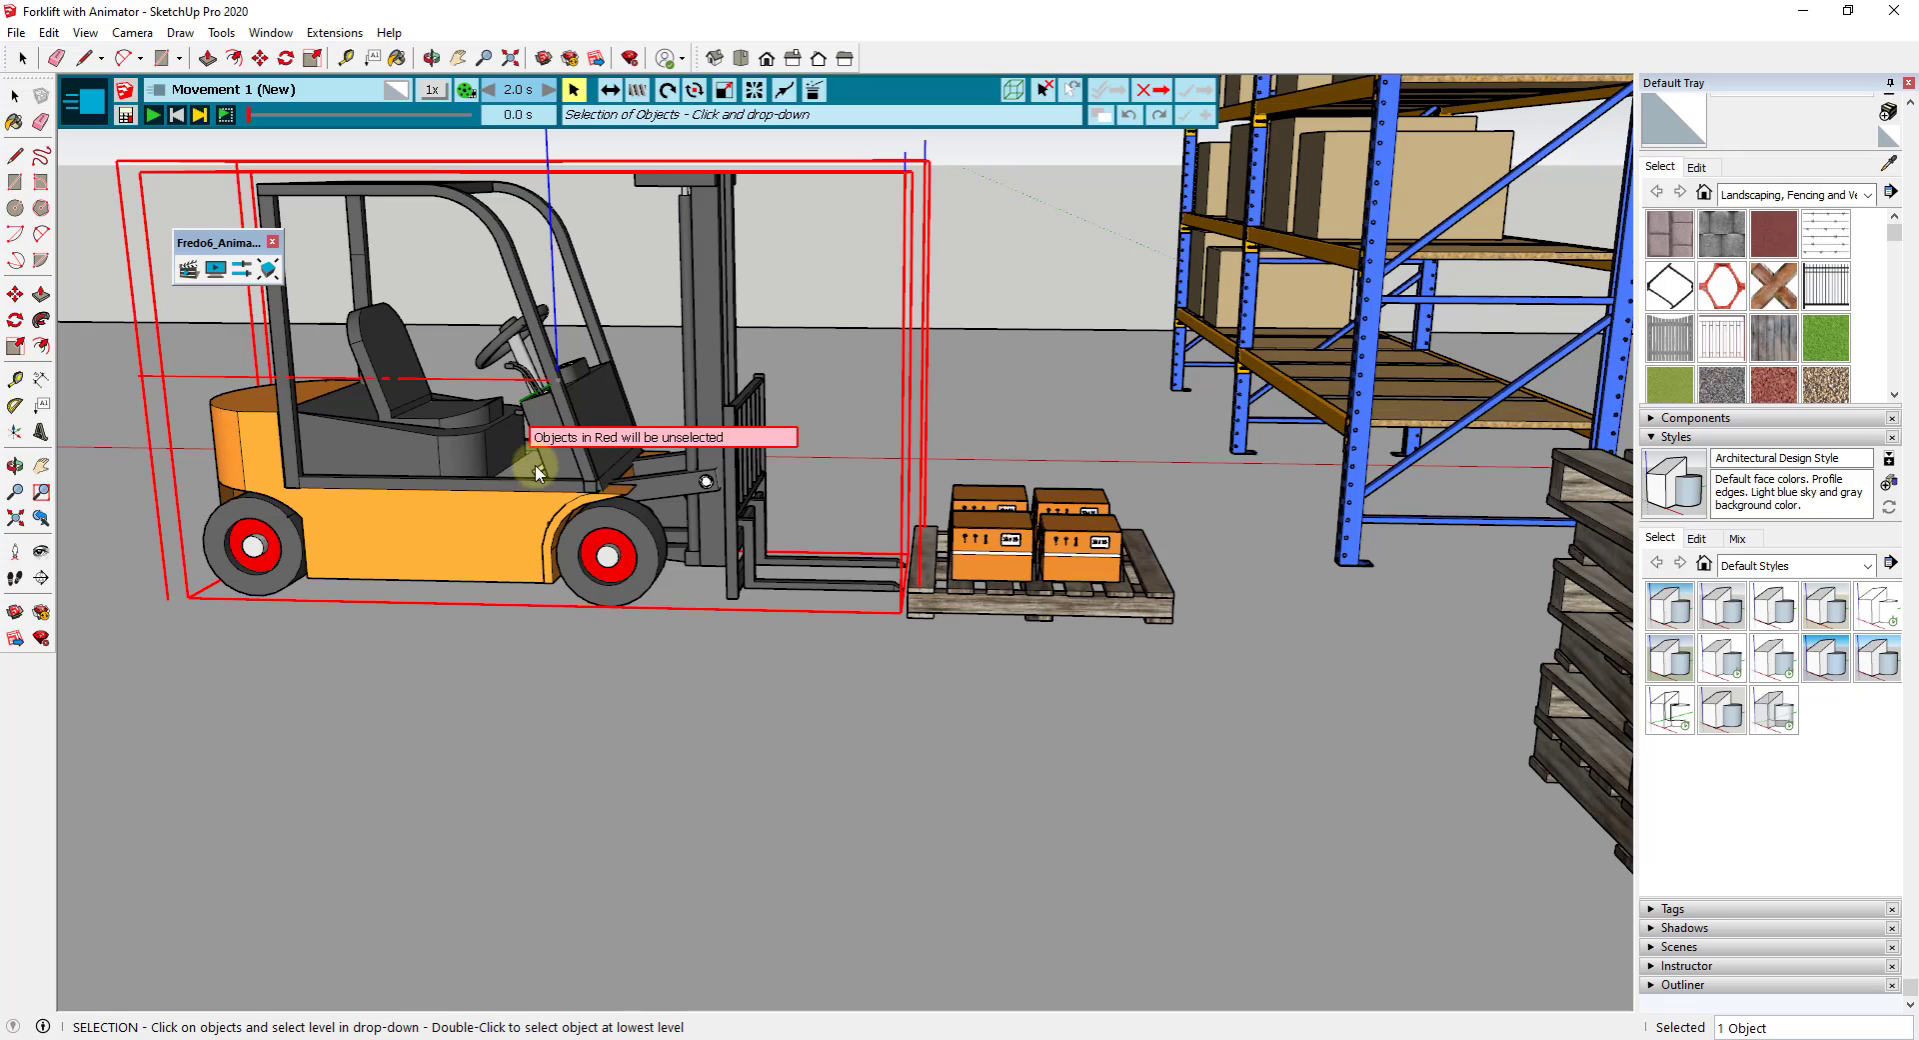
- Record Translation 1 driving the forklift 2' 5 15/16" to the pallet, preview, and save it
{"action": "left_click", "coordinate": [610, 91]}
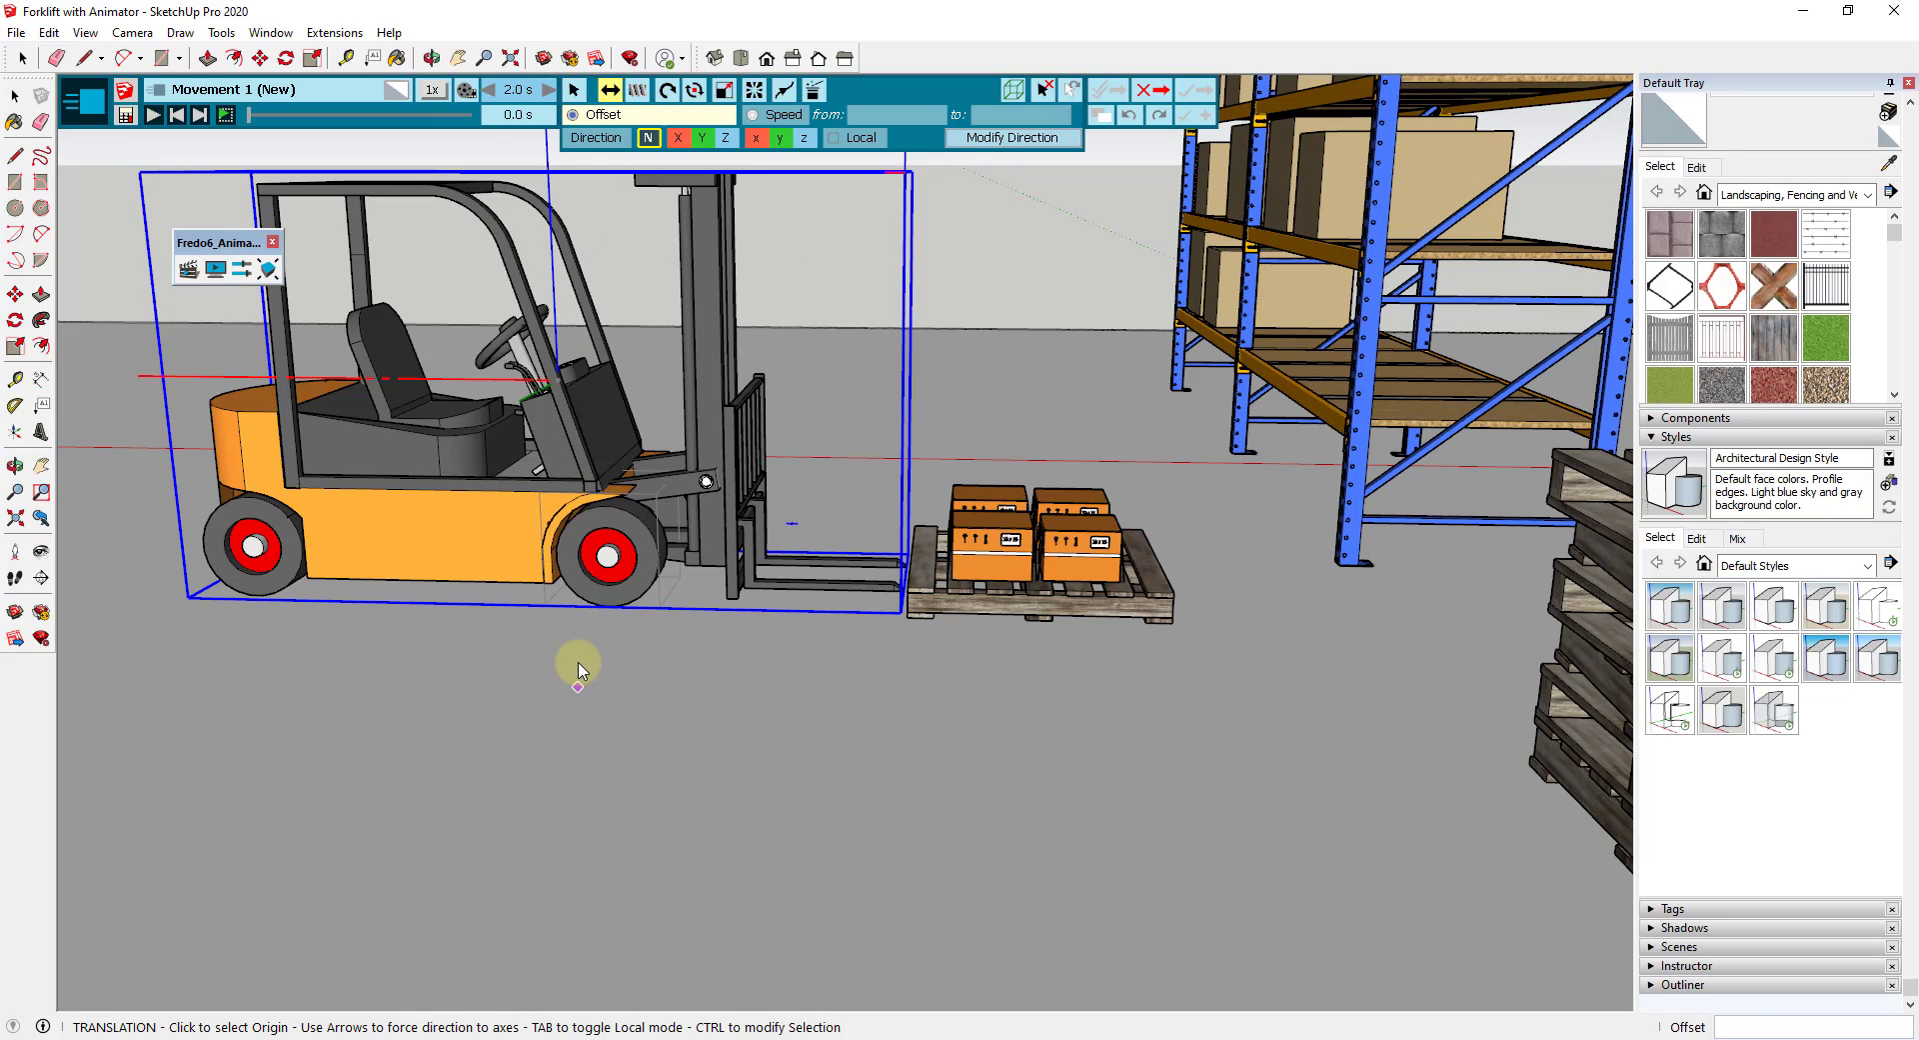
{"action": "left_click_drag", "start_coordinate": [578, 657], "coordinate": [752, 668]}
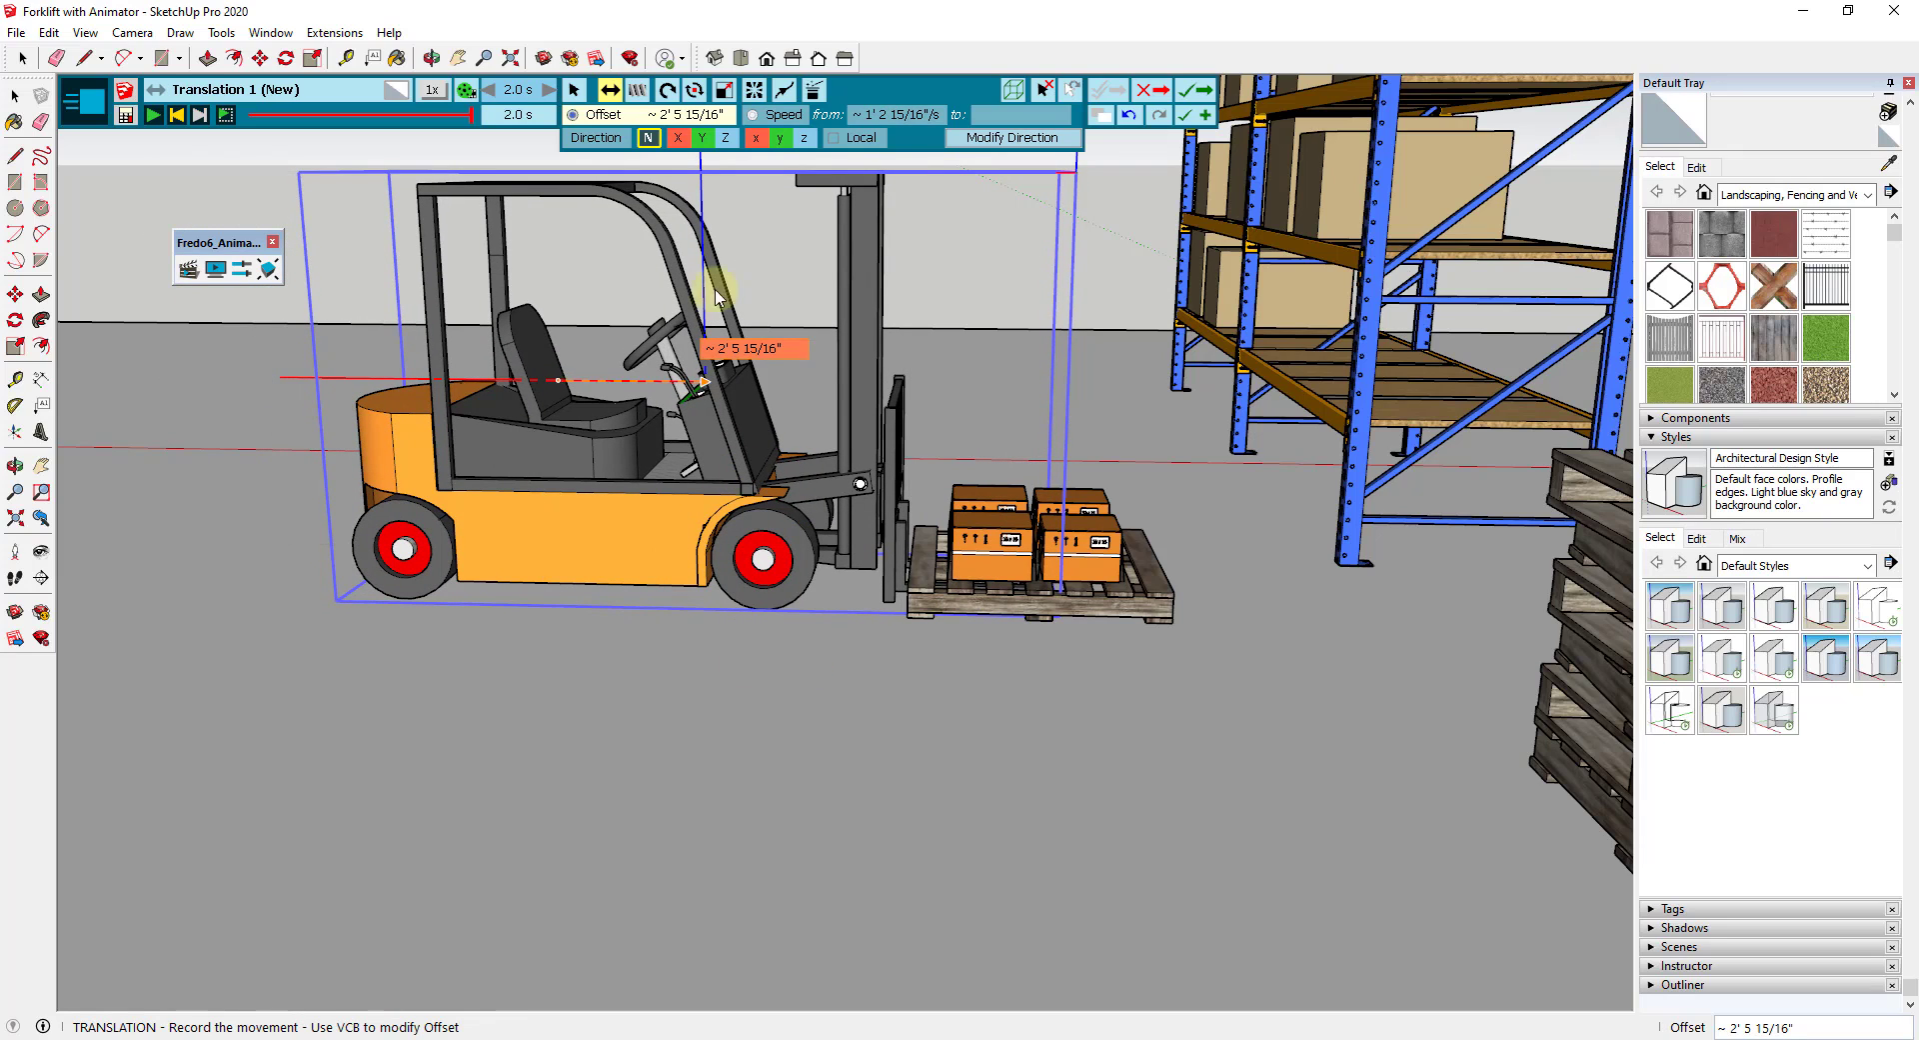
{"action": "left_click", "coordinate": [153, 115]}
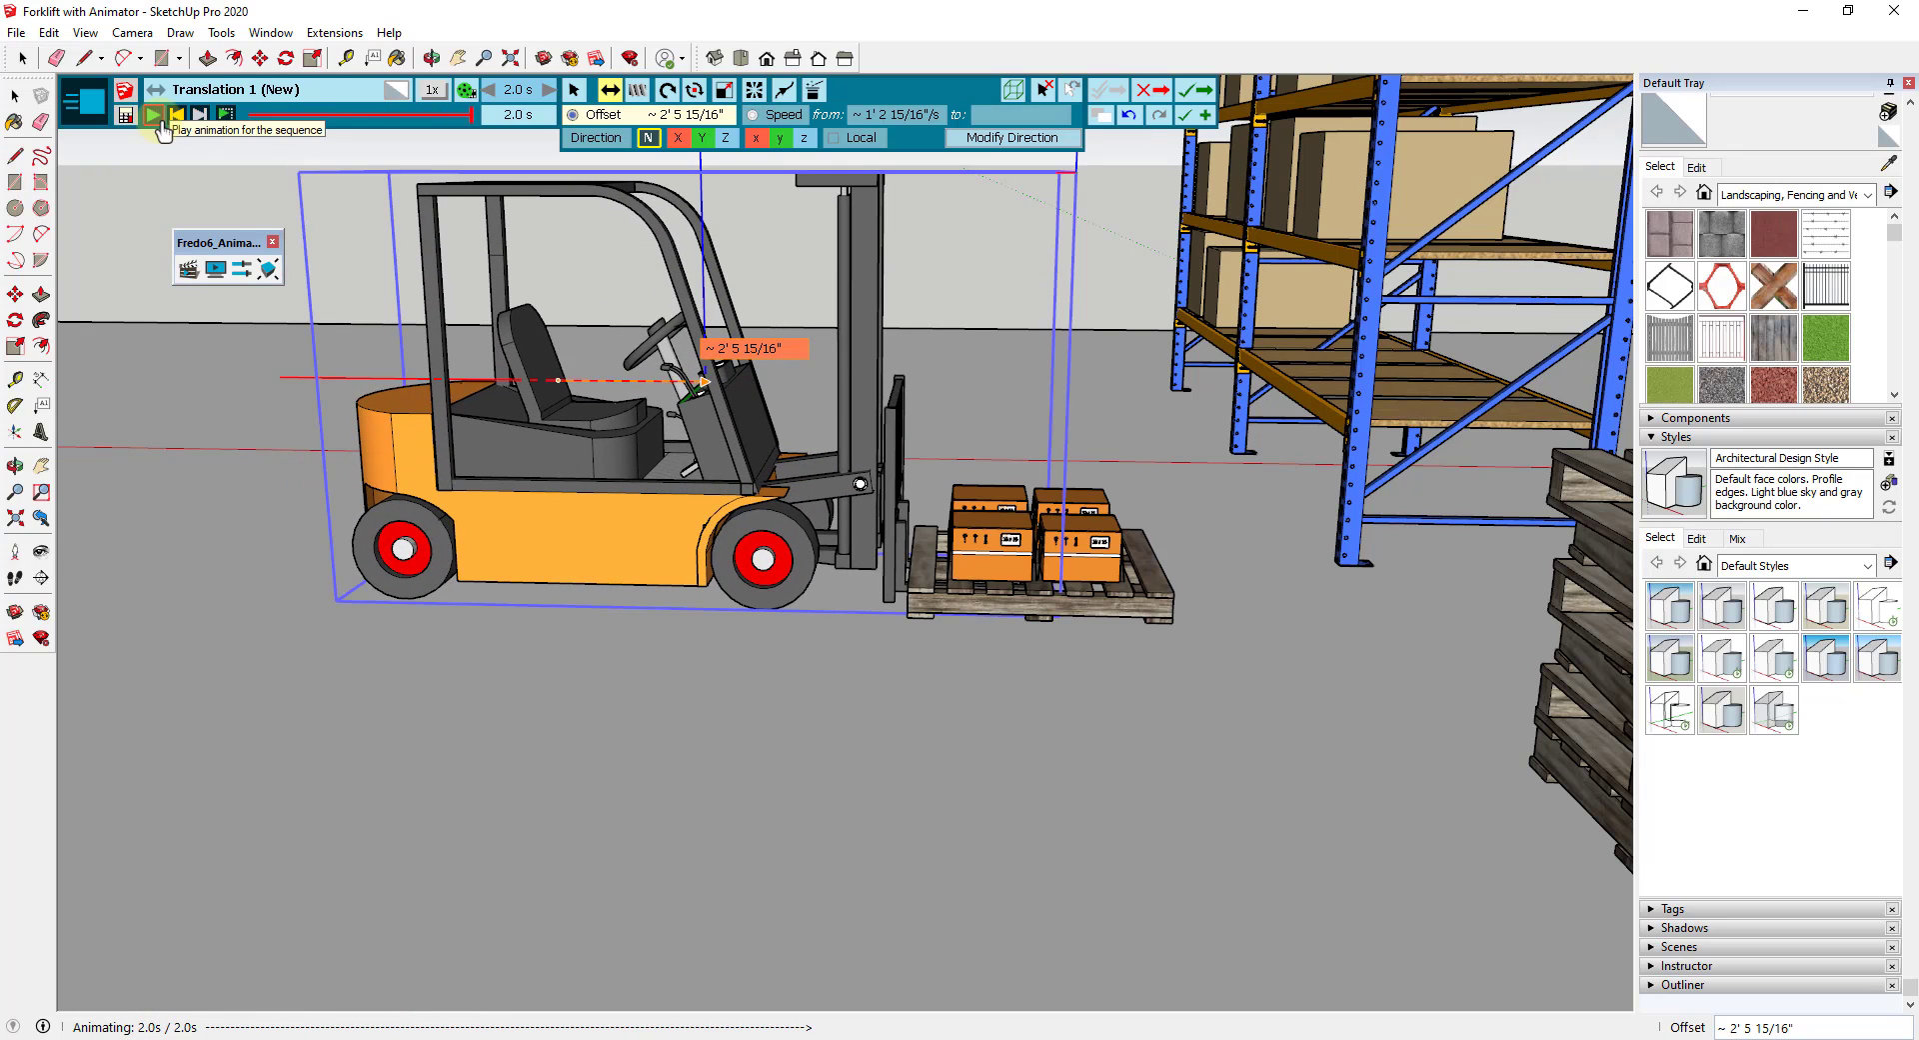
{"action": "left_click", "coordinate": [155, 116]}
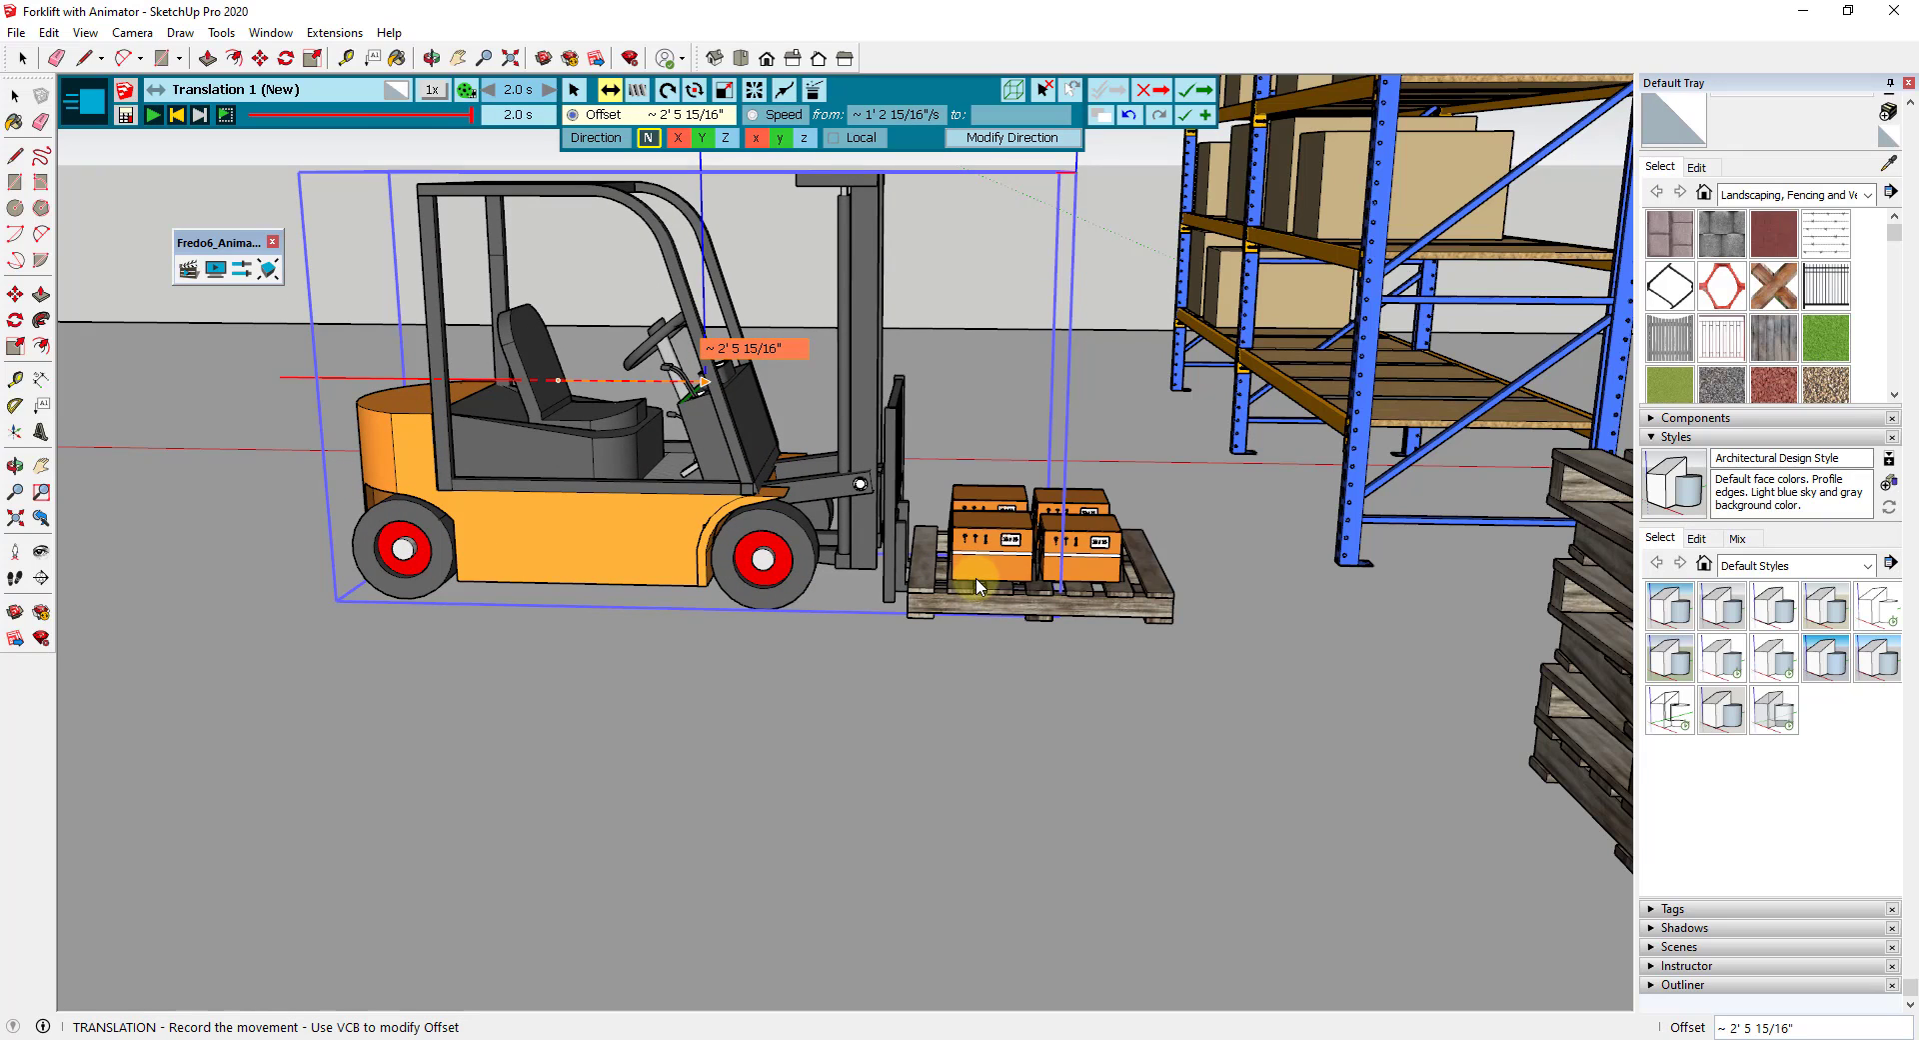
{"action": "left_click", "coordinate": [1189, 95]}
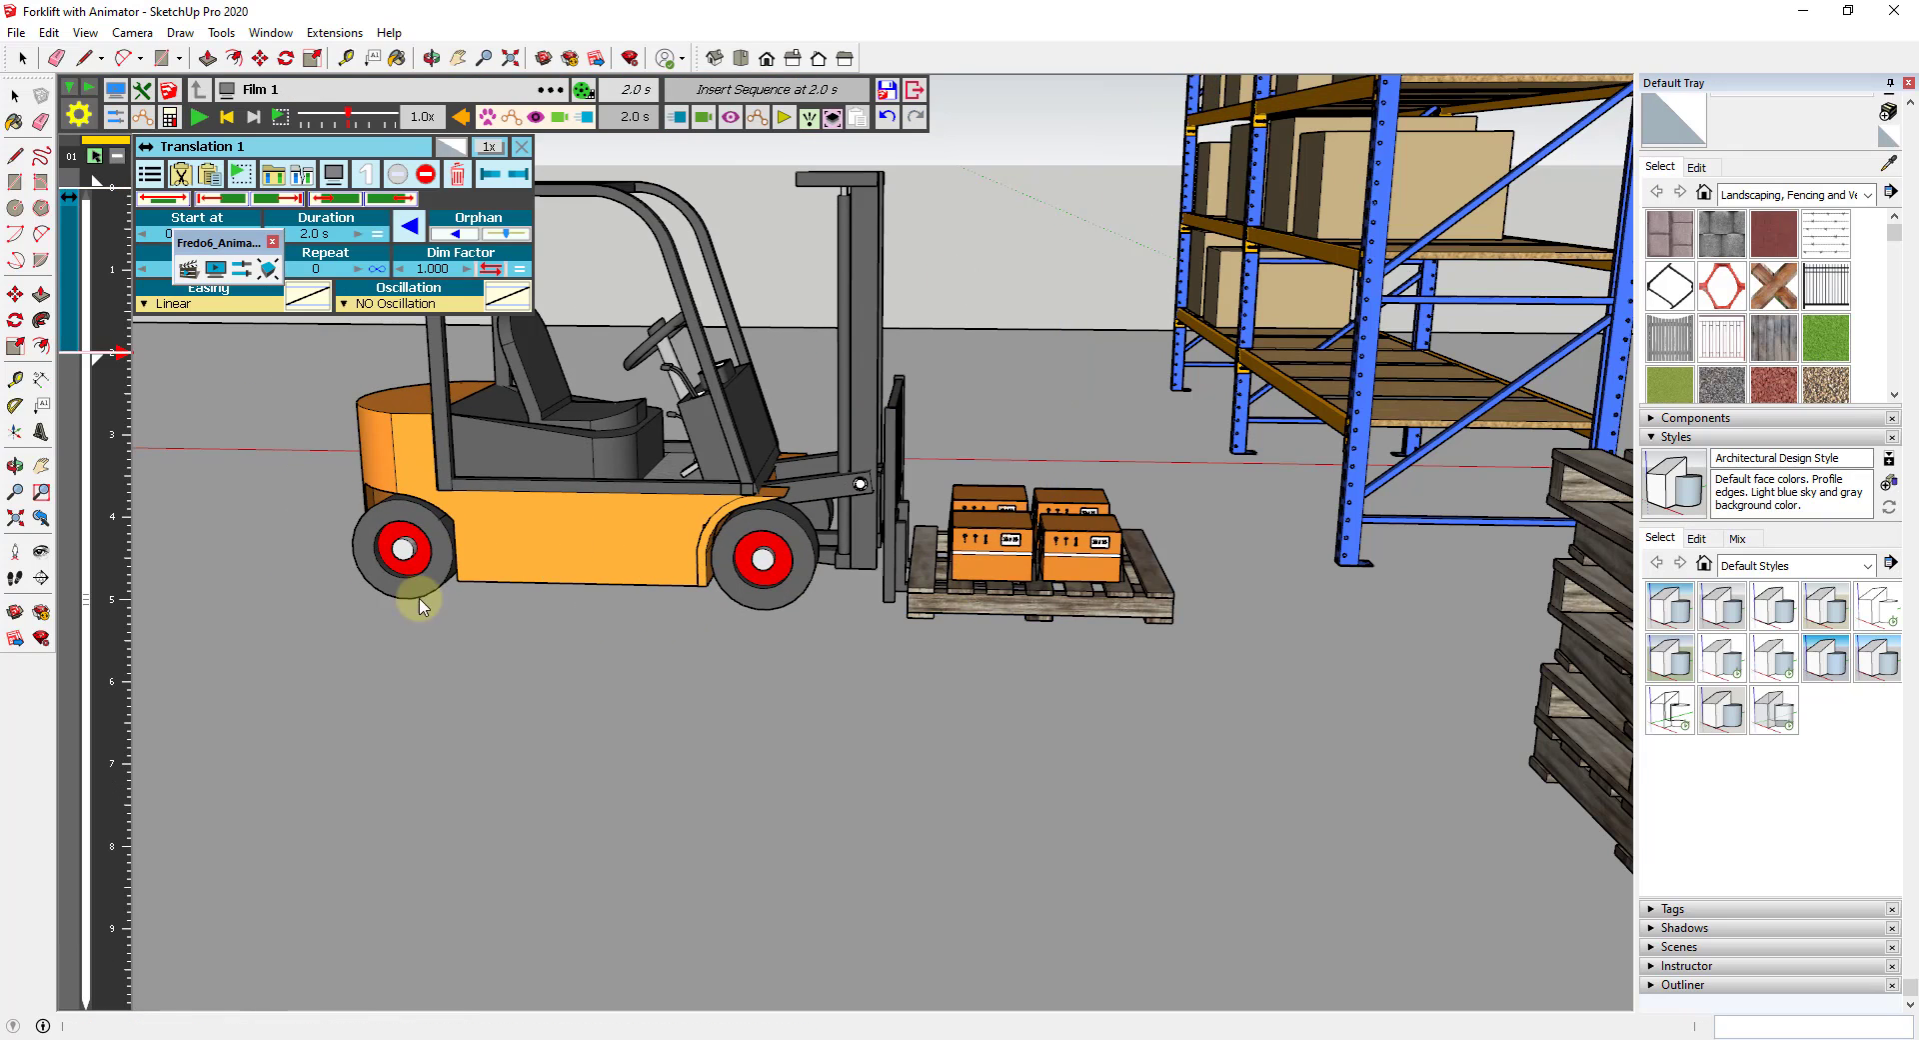
{"action": "left_click", "coordinate": [113, 195]}
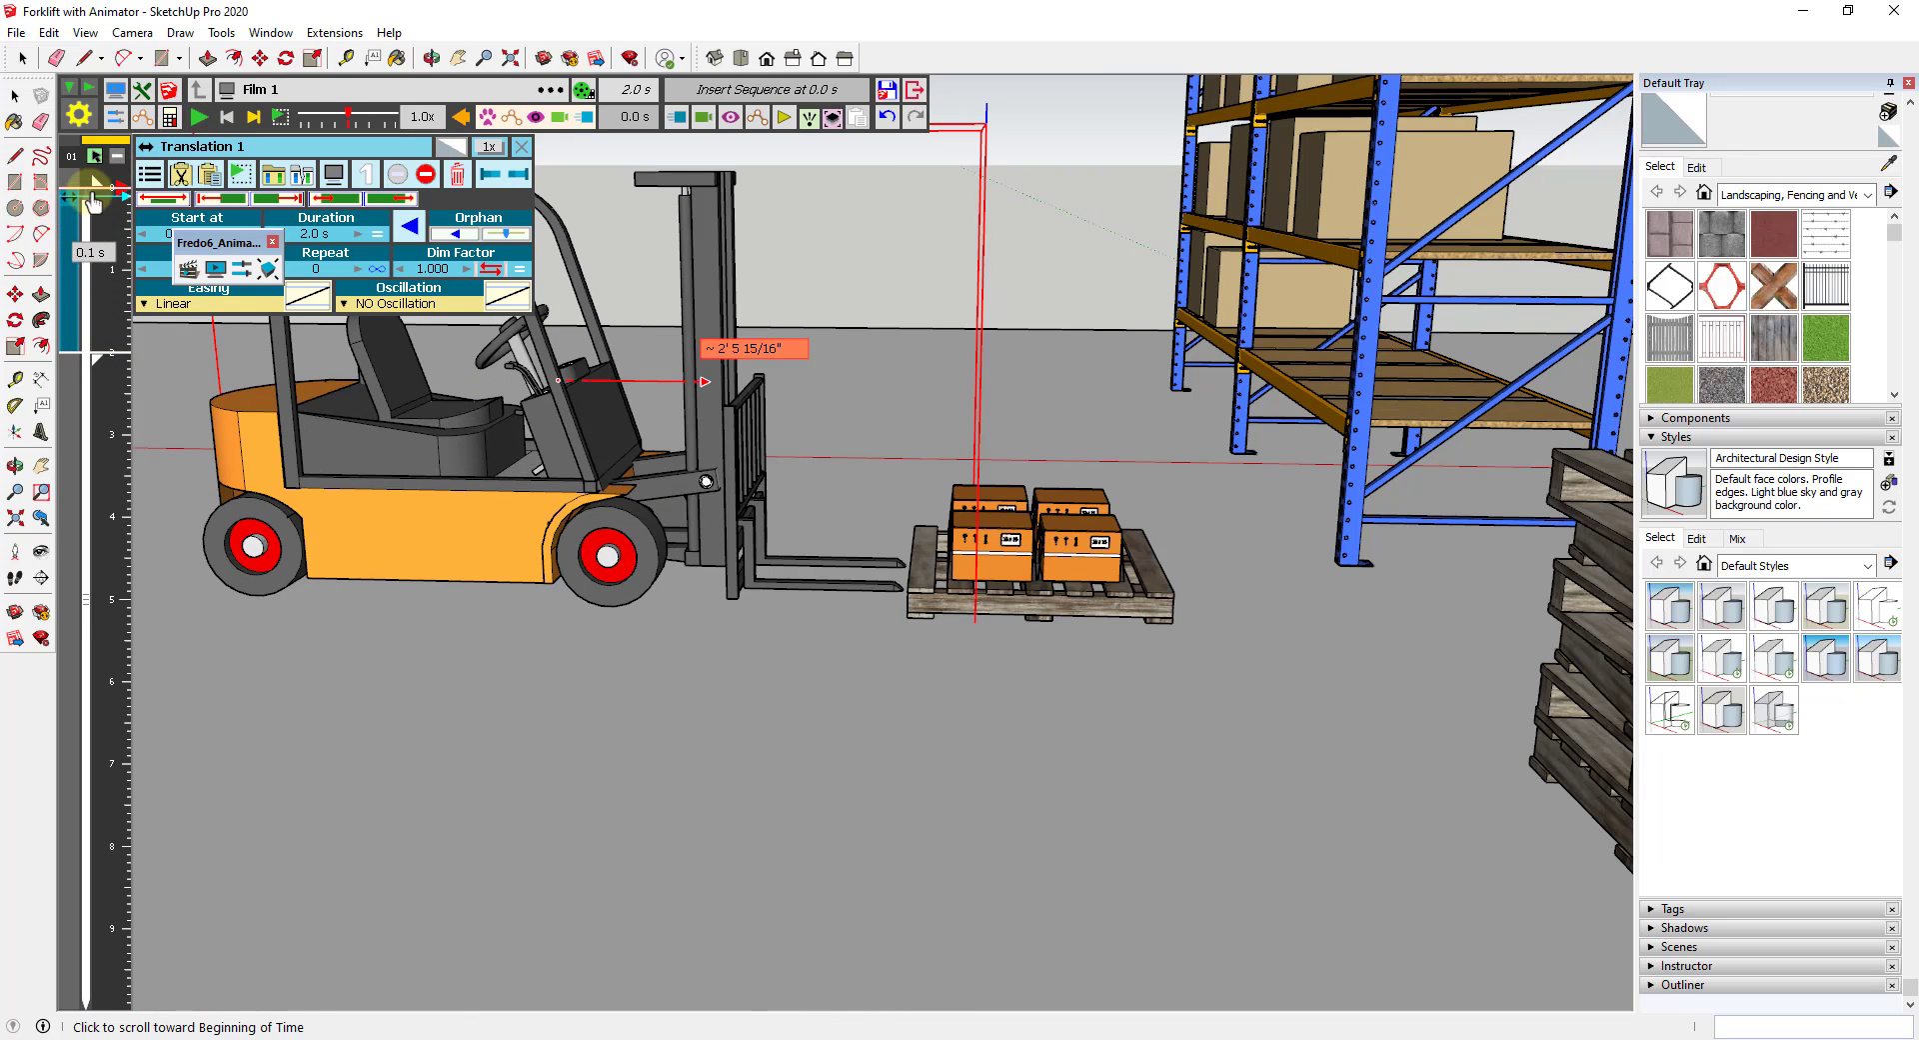
{"action": "left_click", "coordinate": [199, 117]}
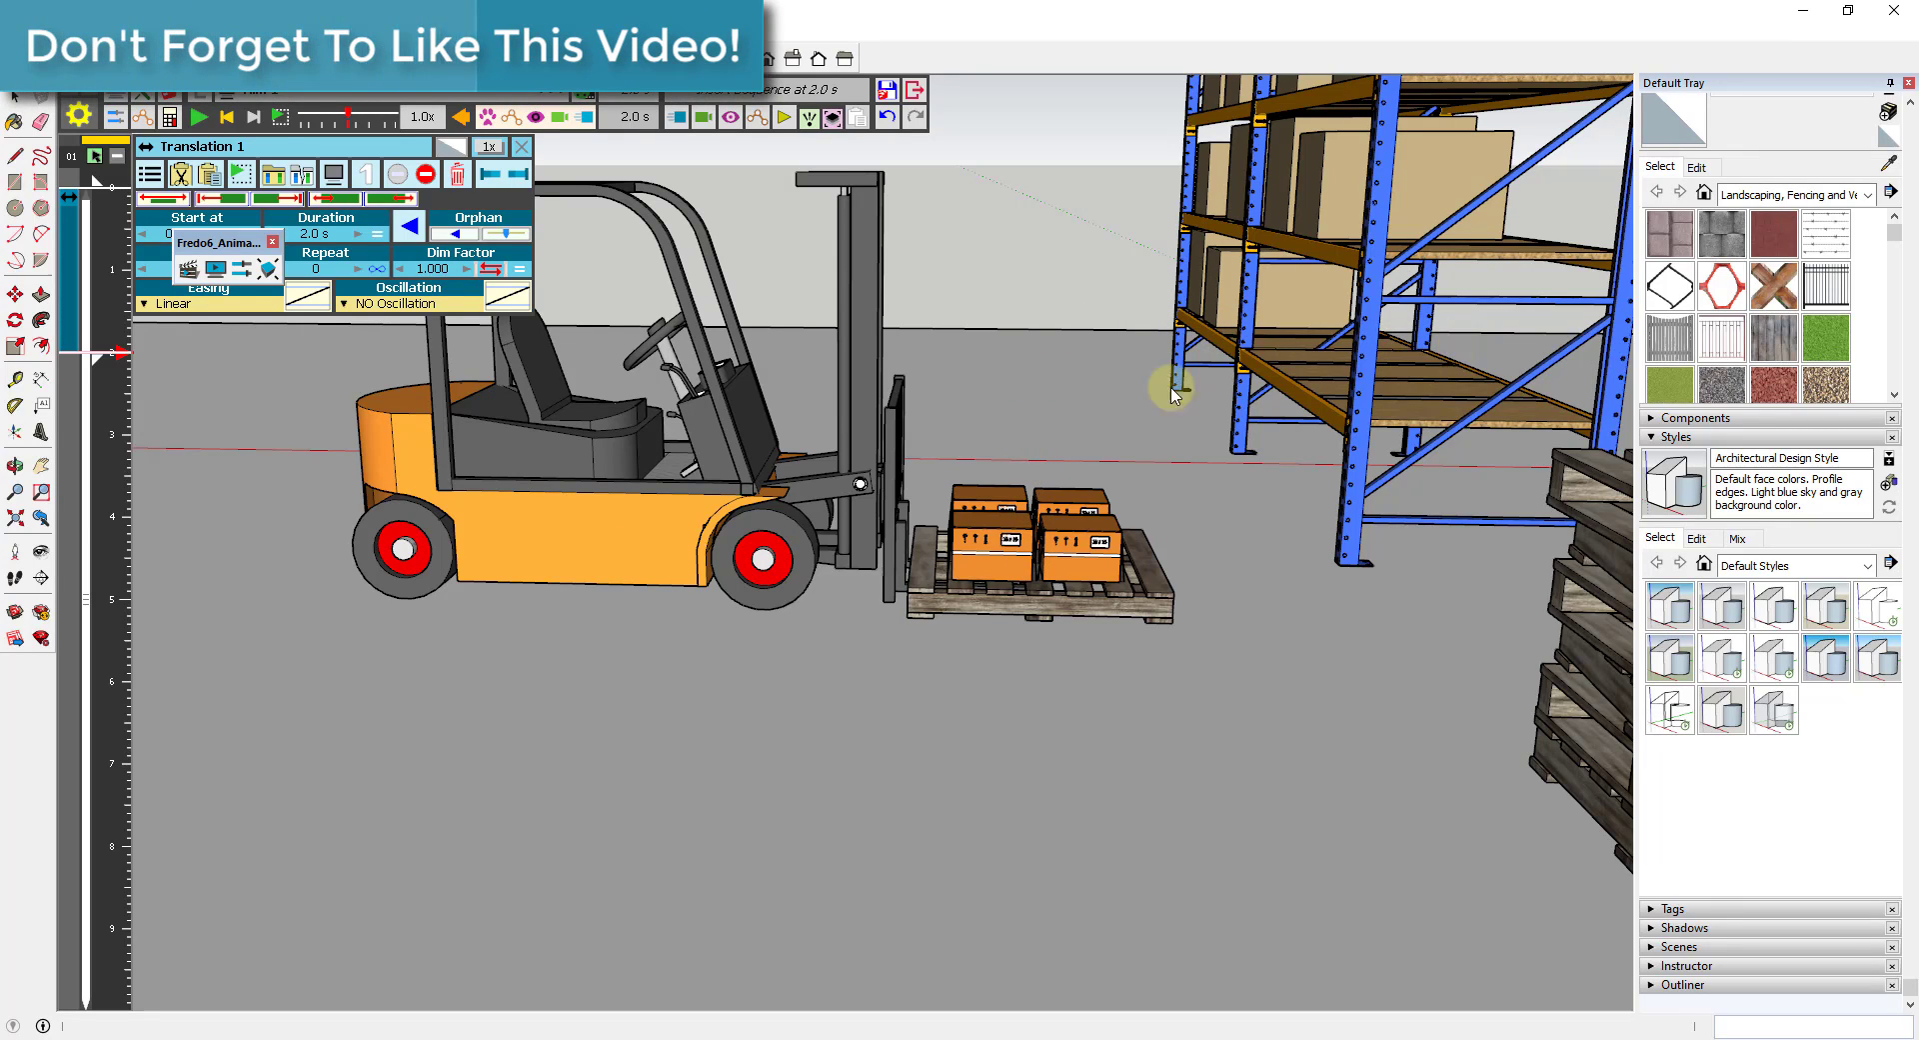
- Insert a new movement with '2 - Fork Assembly' as its moving object
{"action": "left_click", "coordinate": [677, 118]}
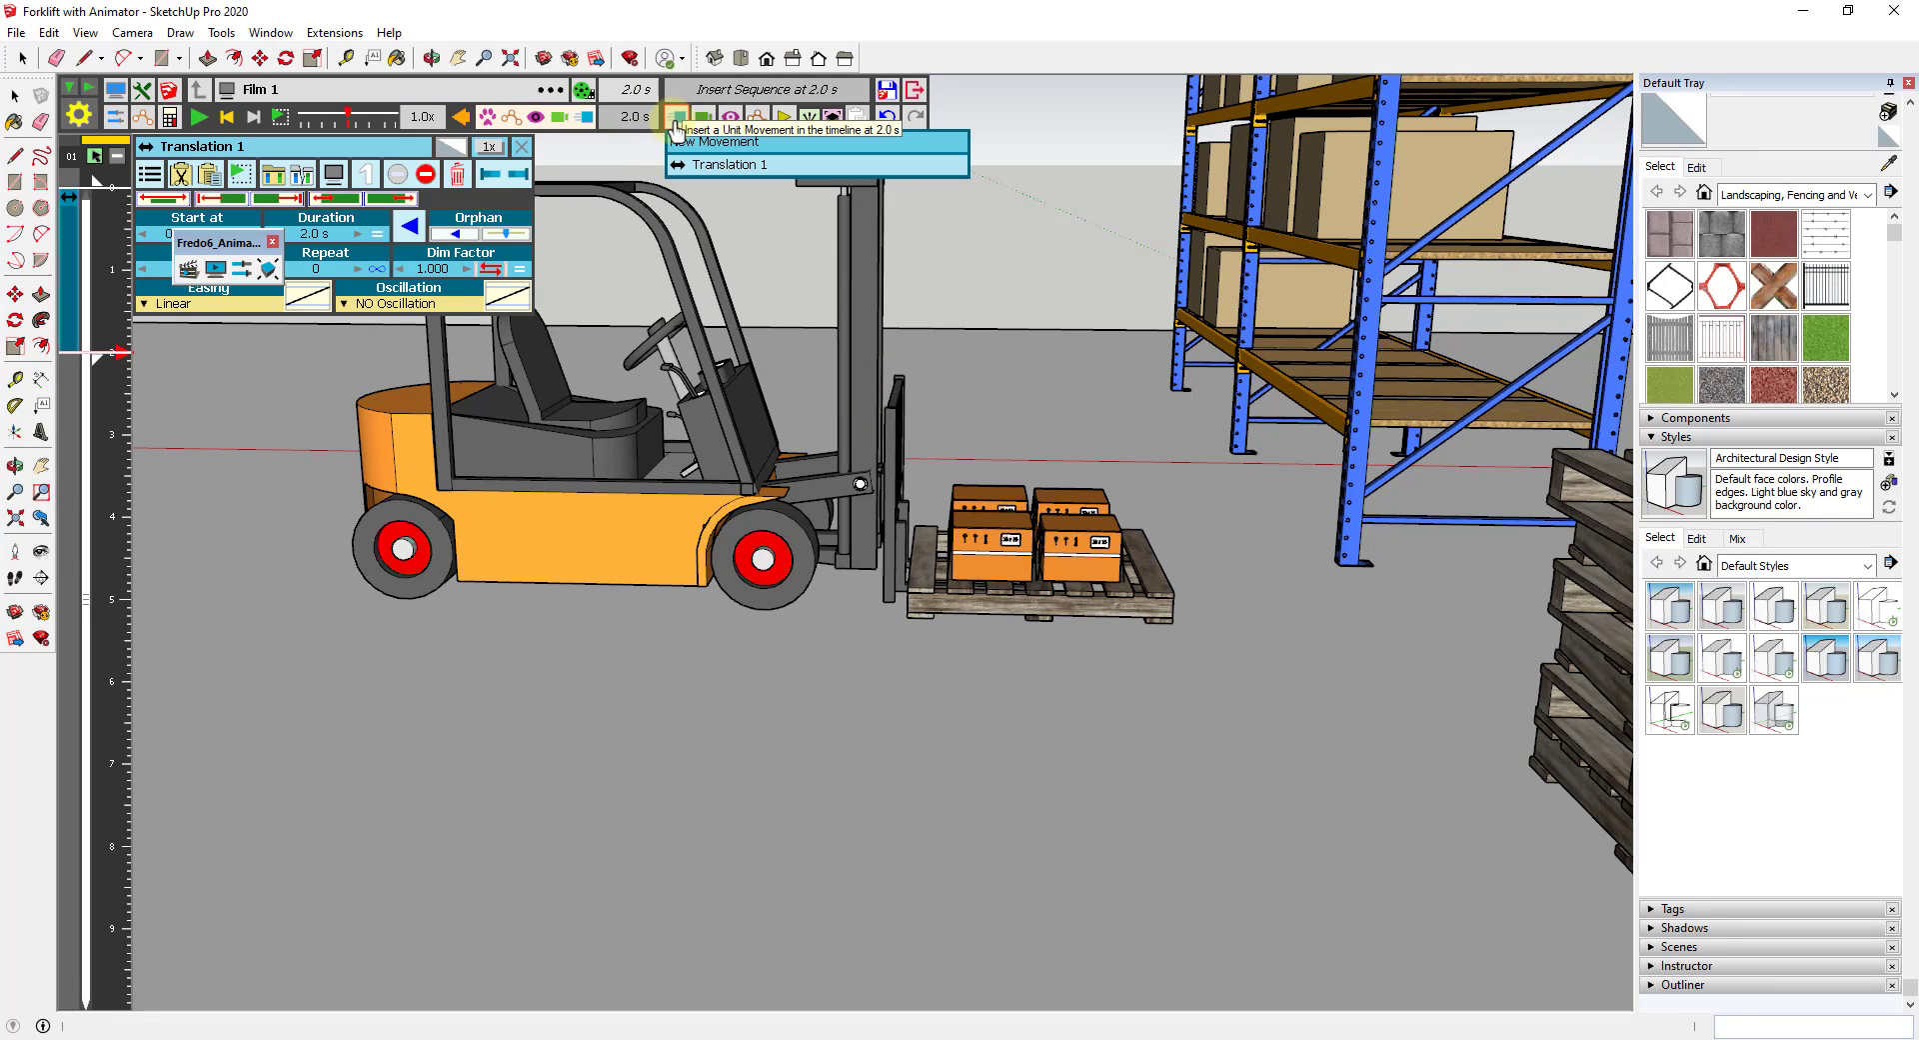
{"action": "left_click", "coordinate": [722, 143]}
{"action": "middle_click_drag", "start_coordinate": [956, 704], "coordinate": [609, 395]}
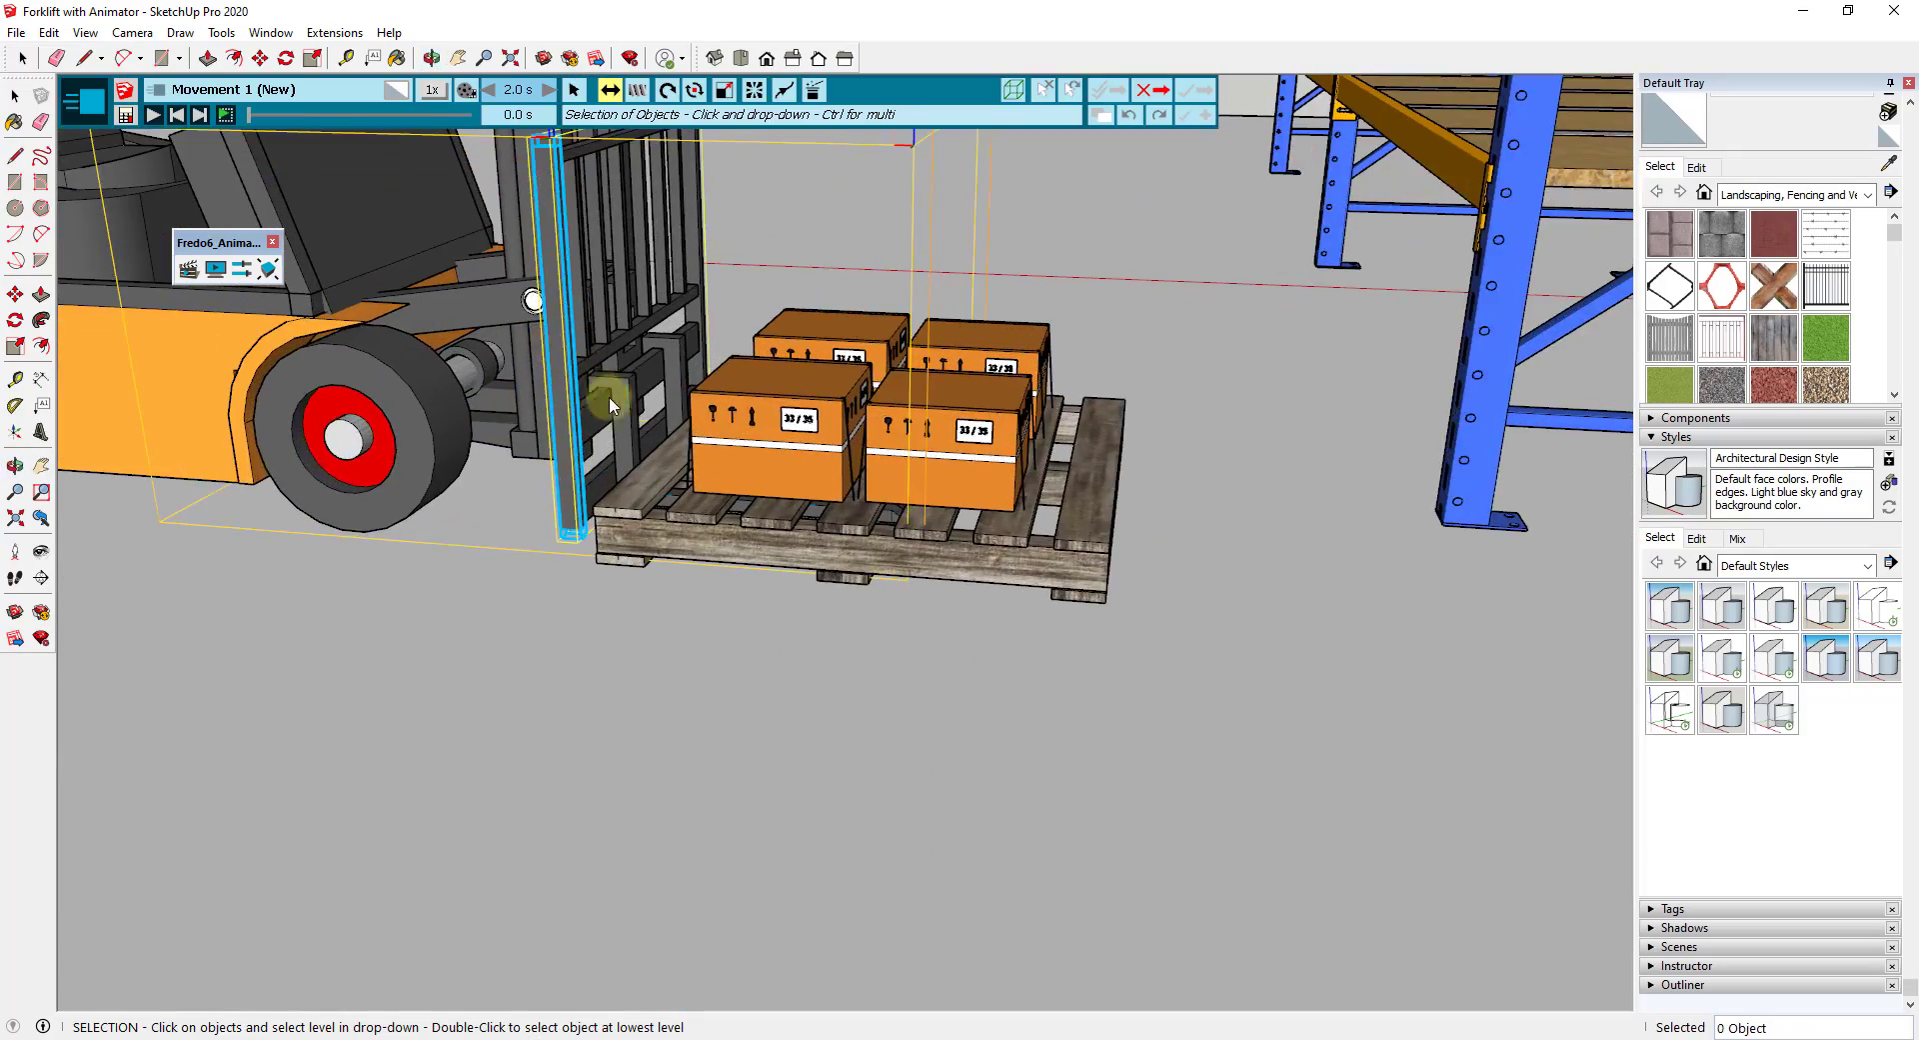
{"action": "scroll", "coordinate": [746, 720], "scroll_direction": "down", "scroll_amount": 3}
{"action": "middle_click_drag", "start_coordinate": [745, 720], "coordinate": [640, 472]}
{"action": "scroll", "coordinate": [632, 517], "scroll_direction": "up", "scroll_amount": 3}
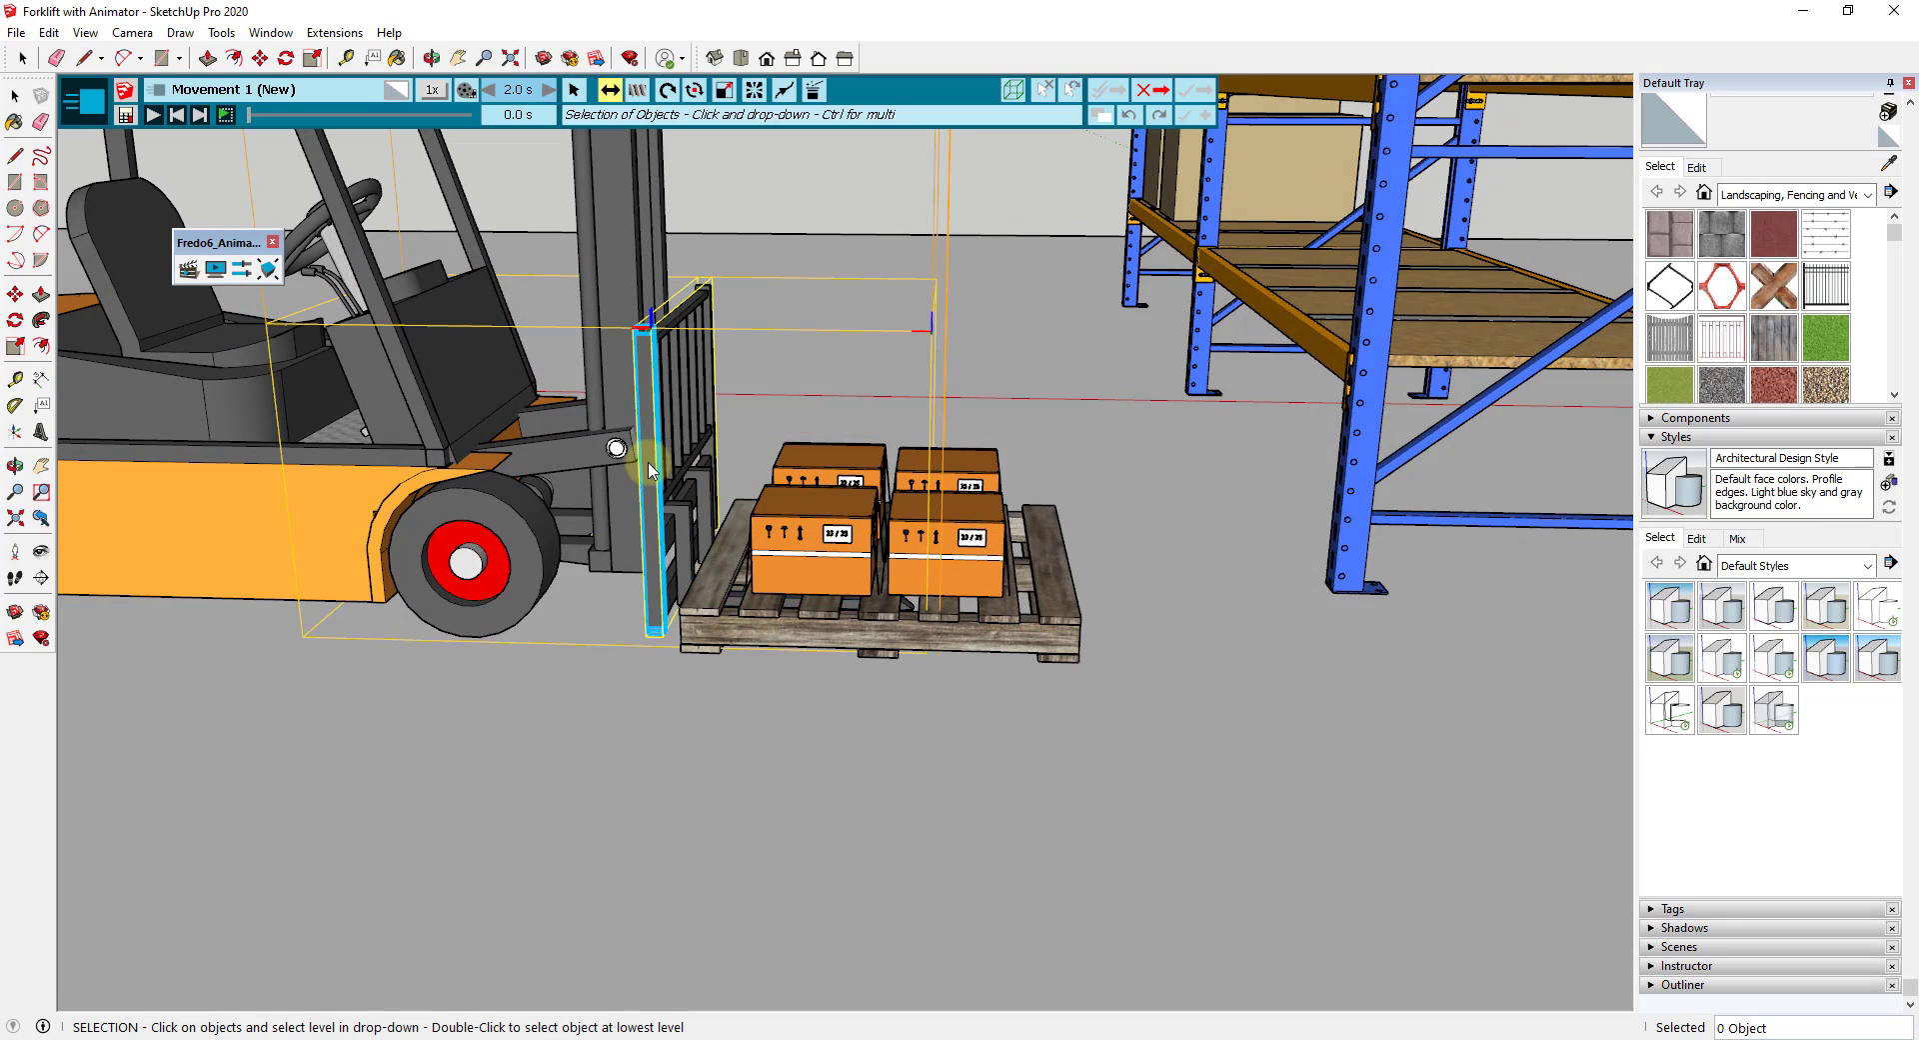
{"action": "left_click", "coordinate": [650, 470]}
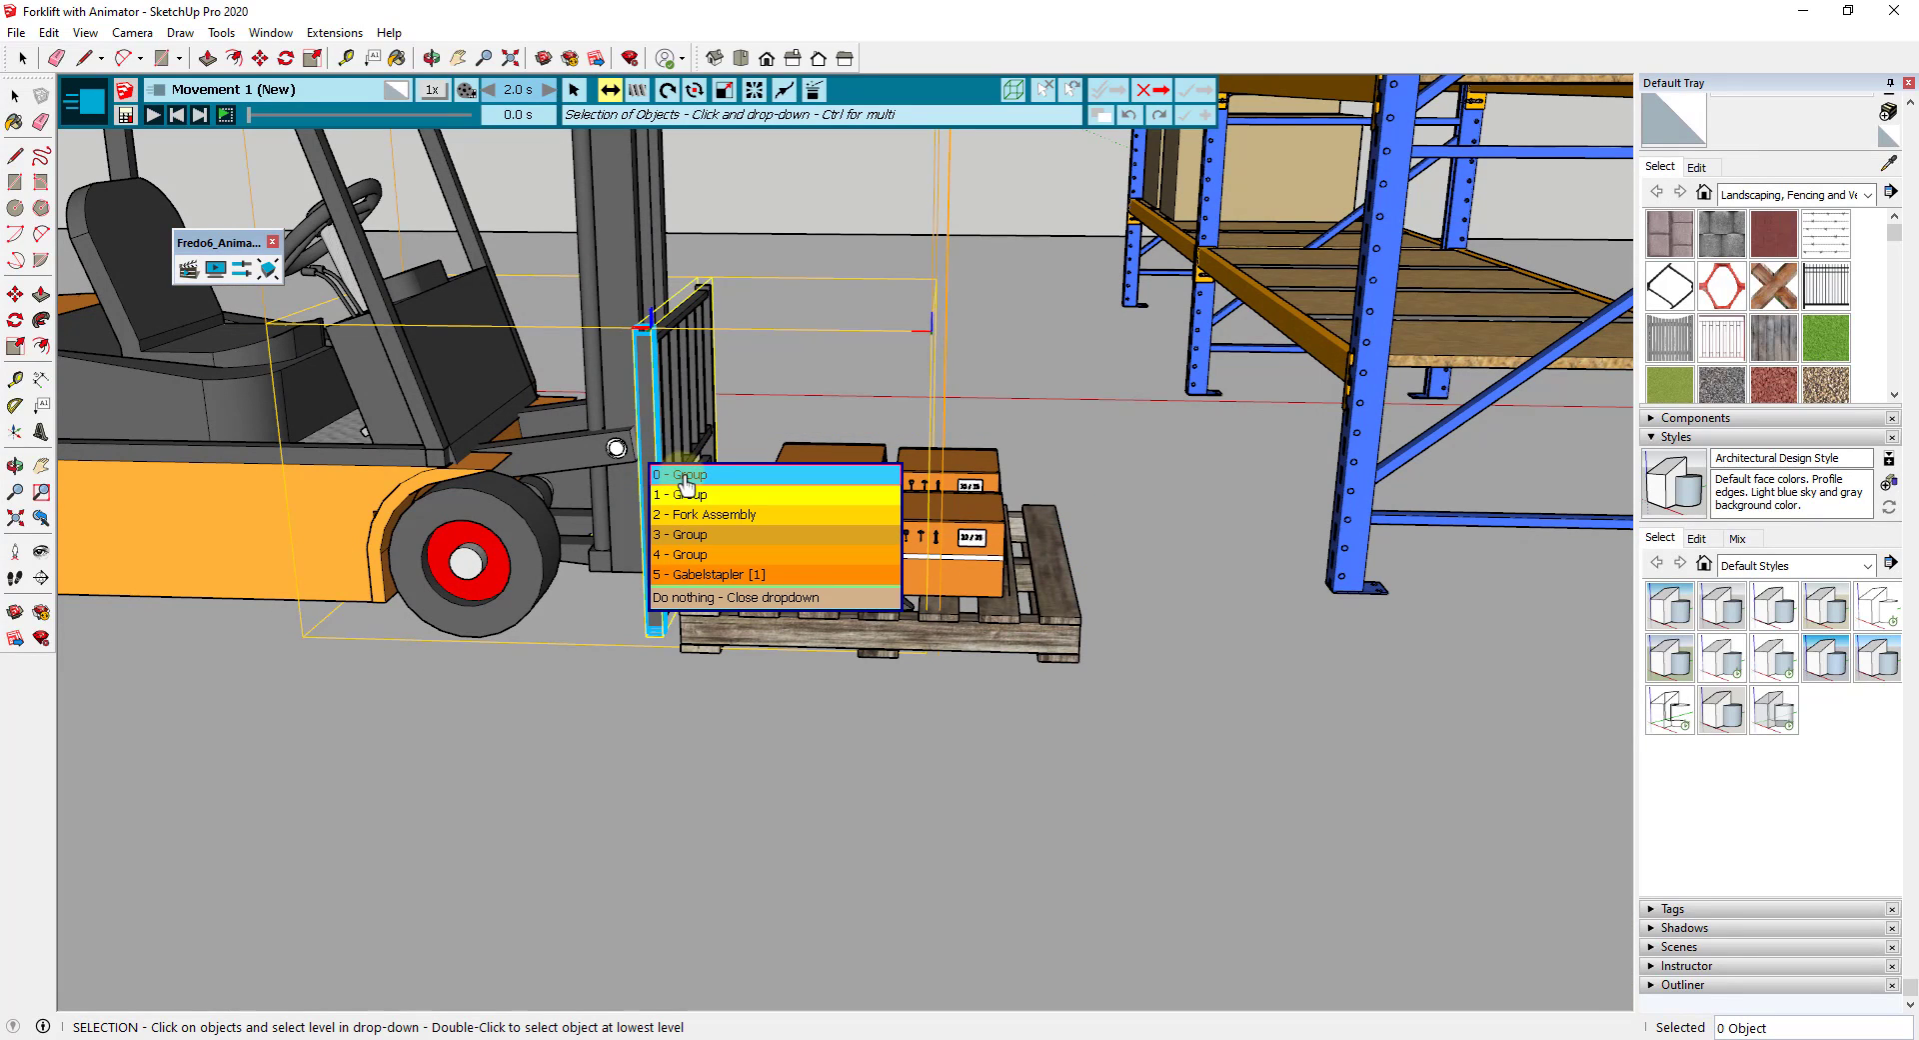
{"action": "left_click", "coordinate": [712, 515]}
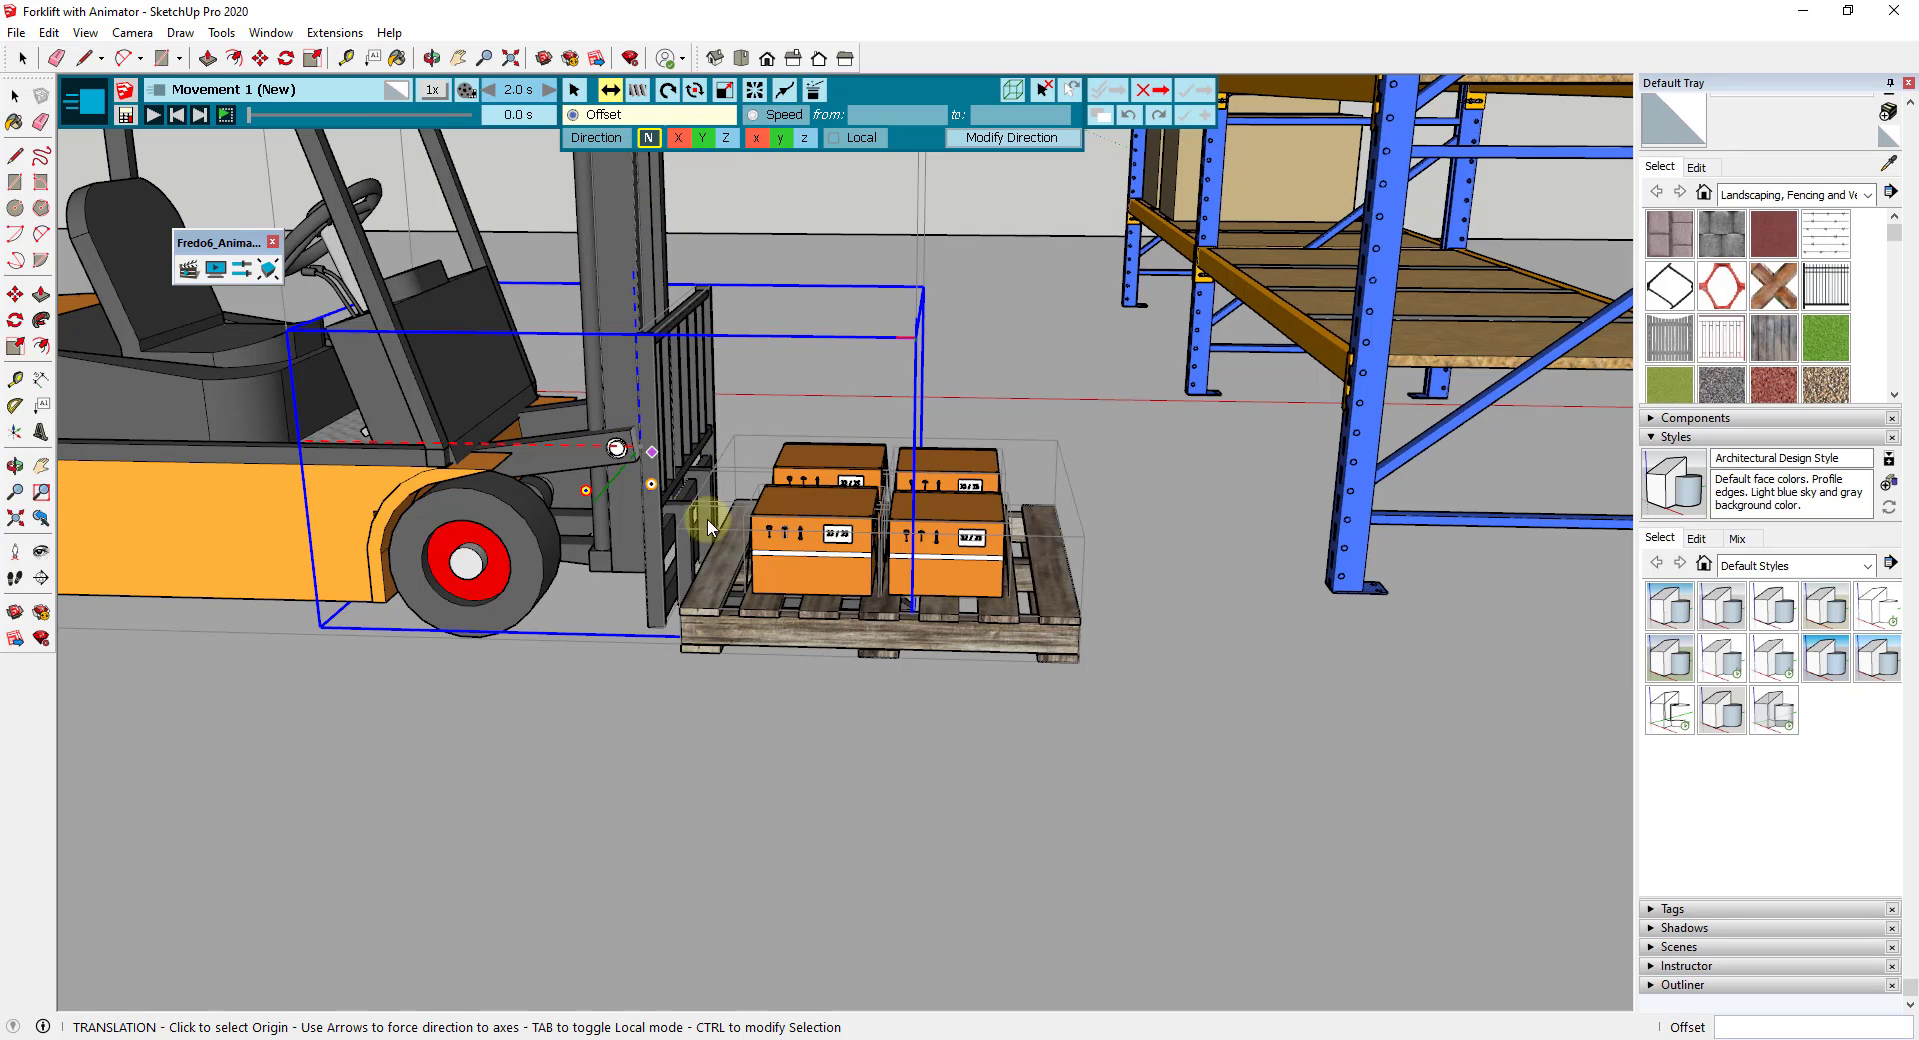
- Add the whole pallet-and-boxes group to the movement's moving objects
{"action": "left_click", "coordinate": [574, 91]}
{"action": "left_click", "coordinate": [1025, 647]}
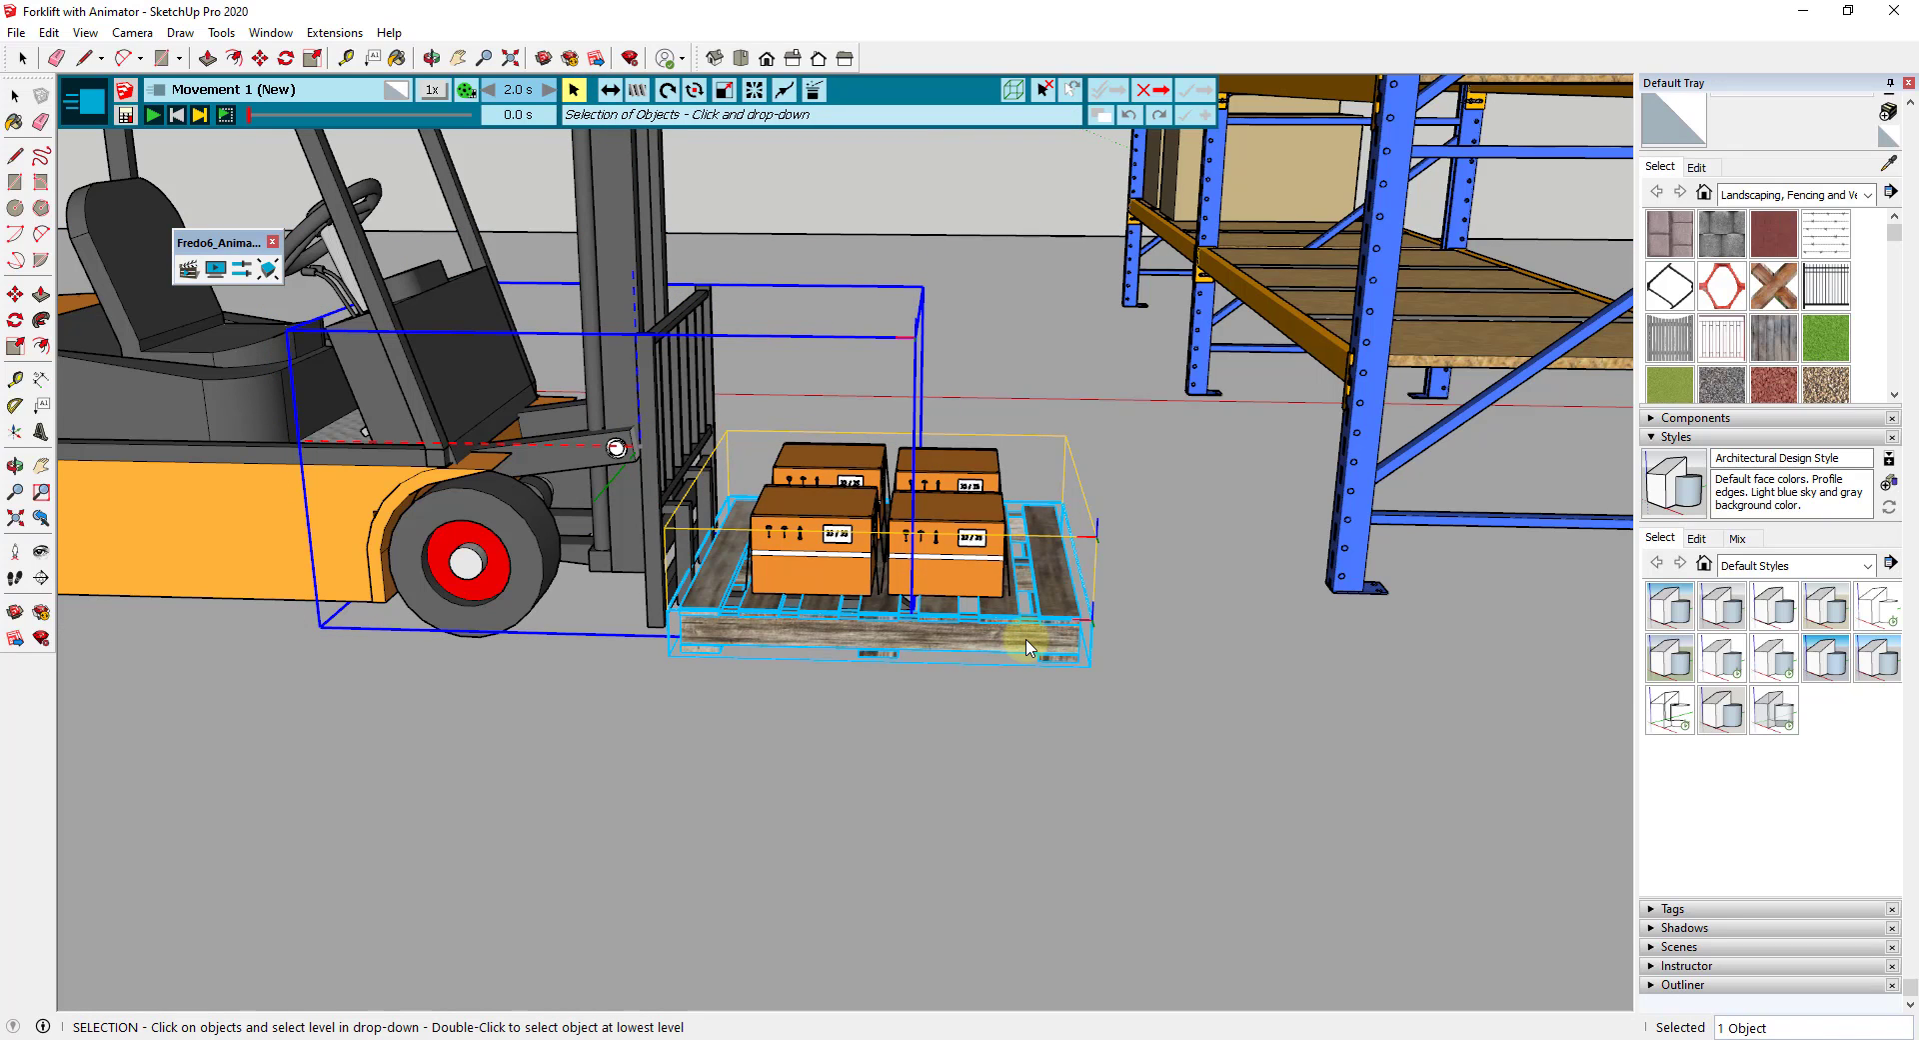
{"action": "left_click", "coordinate": [1066, 700]}
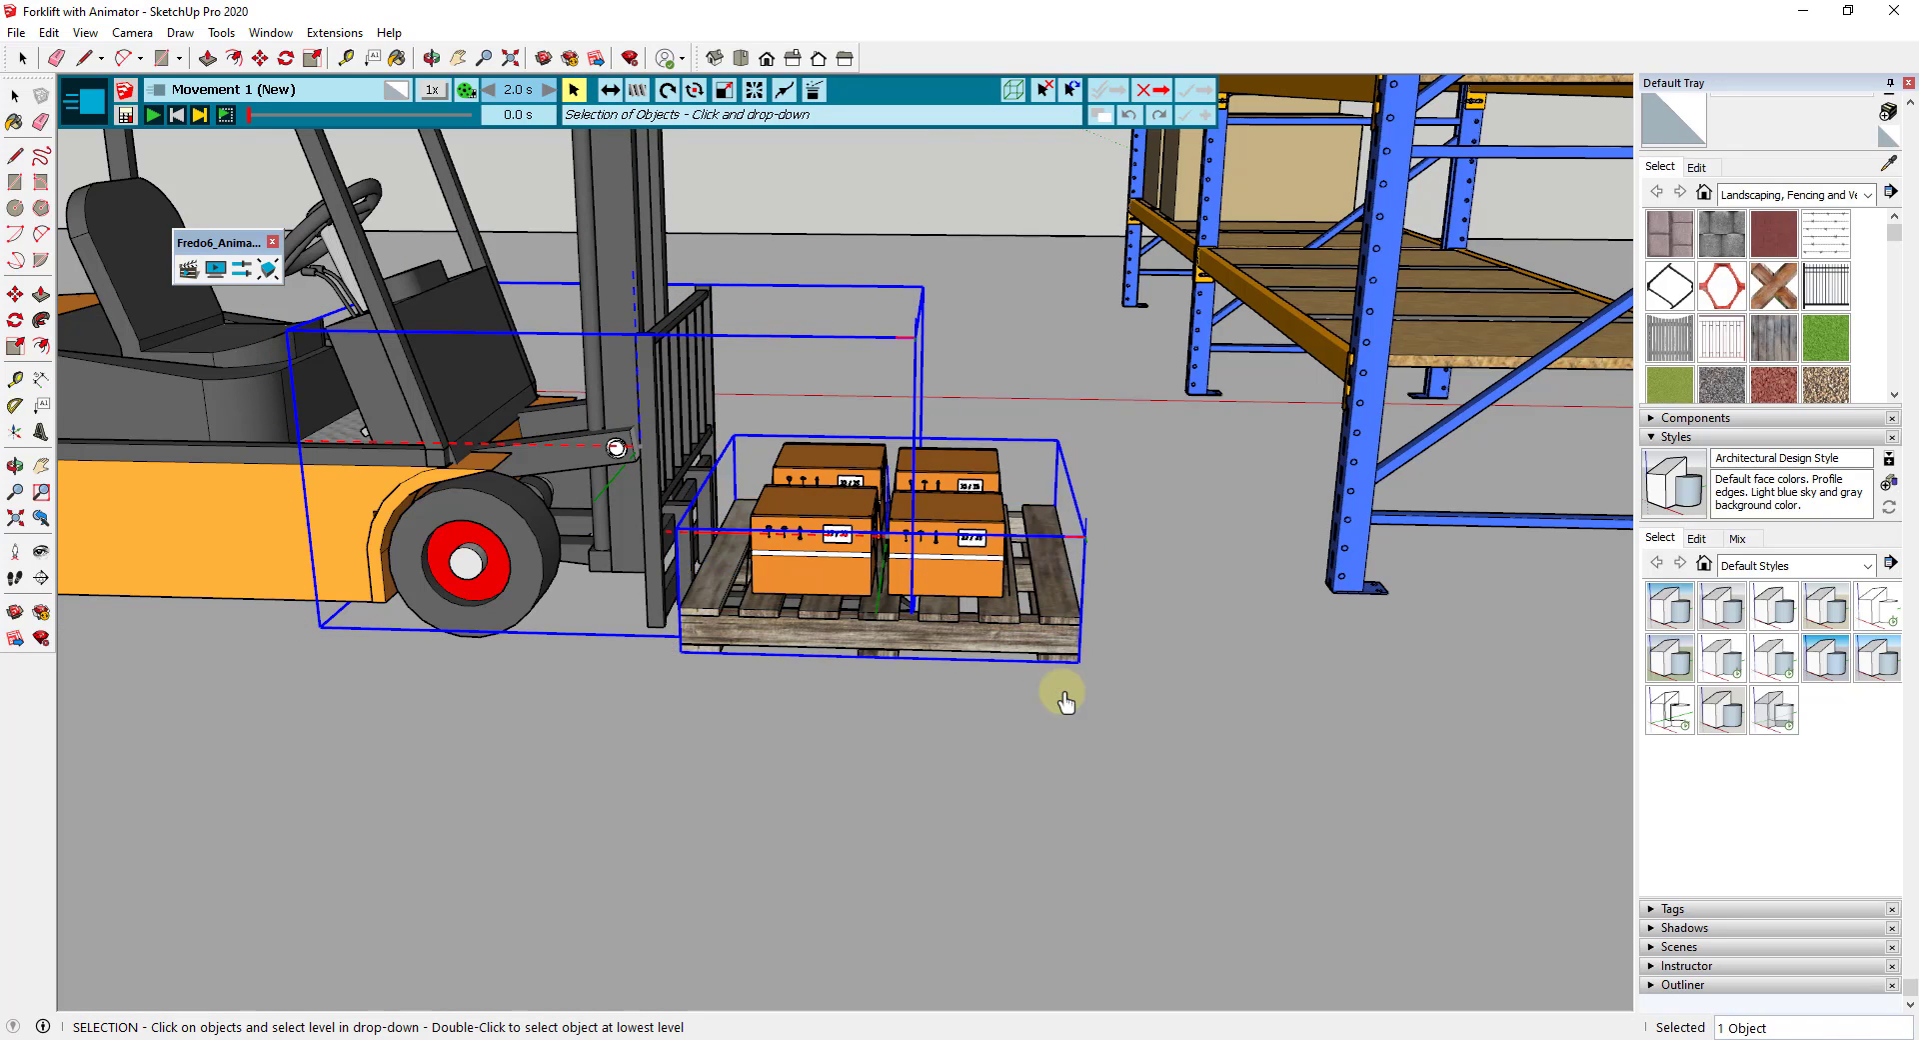
{"action": "left_click", "coordinate": [764, 377]}
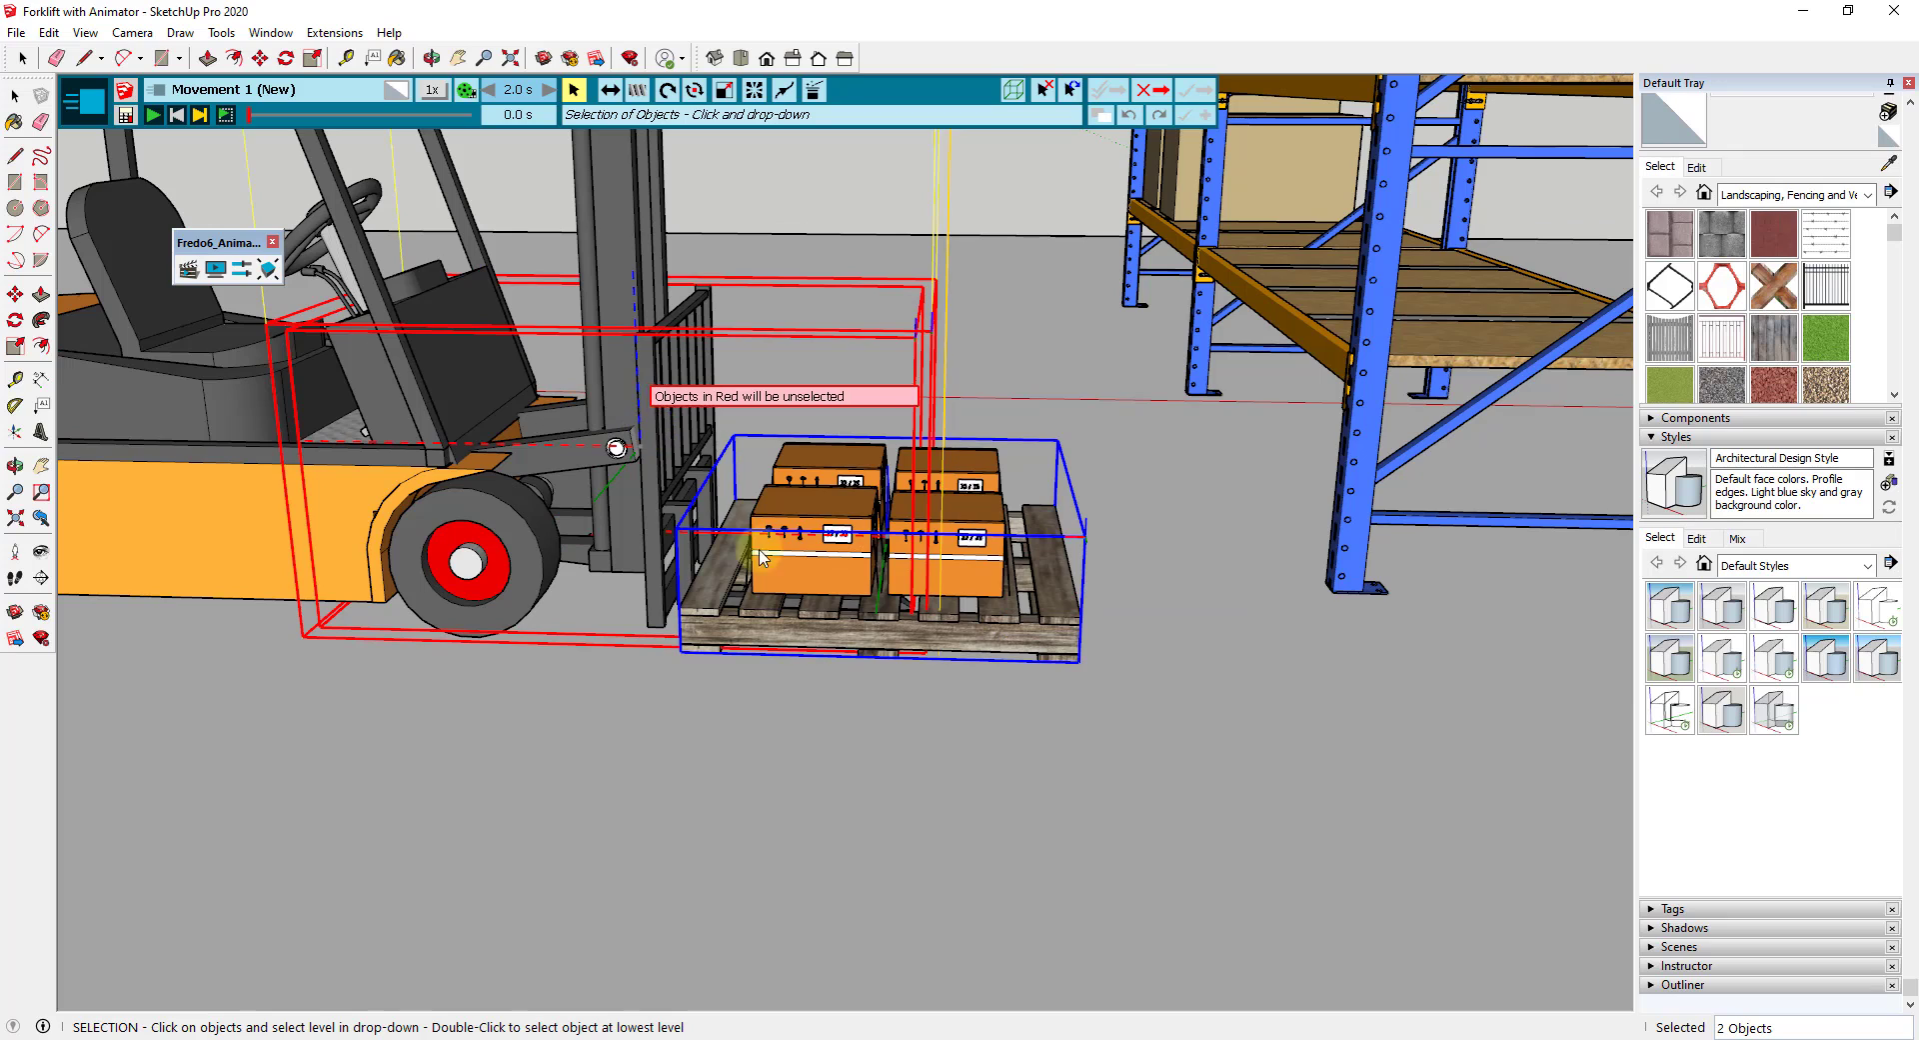
- Record Translation 2 lifting forks and pallet 3' 6 1/16" to the rack edge, preview, and confirm
{"action": "left_click", "coordinate": [610, 97]}
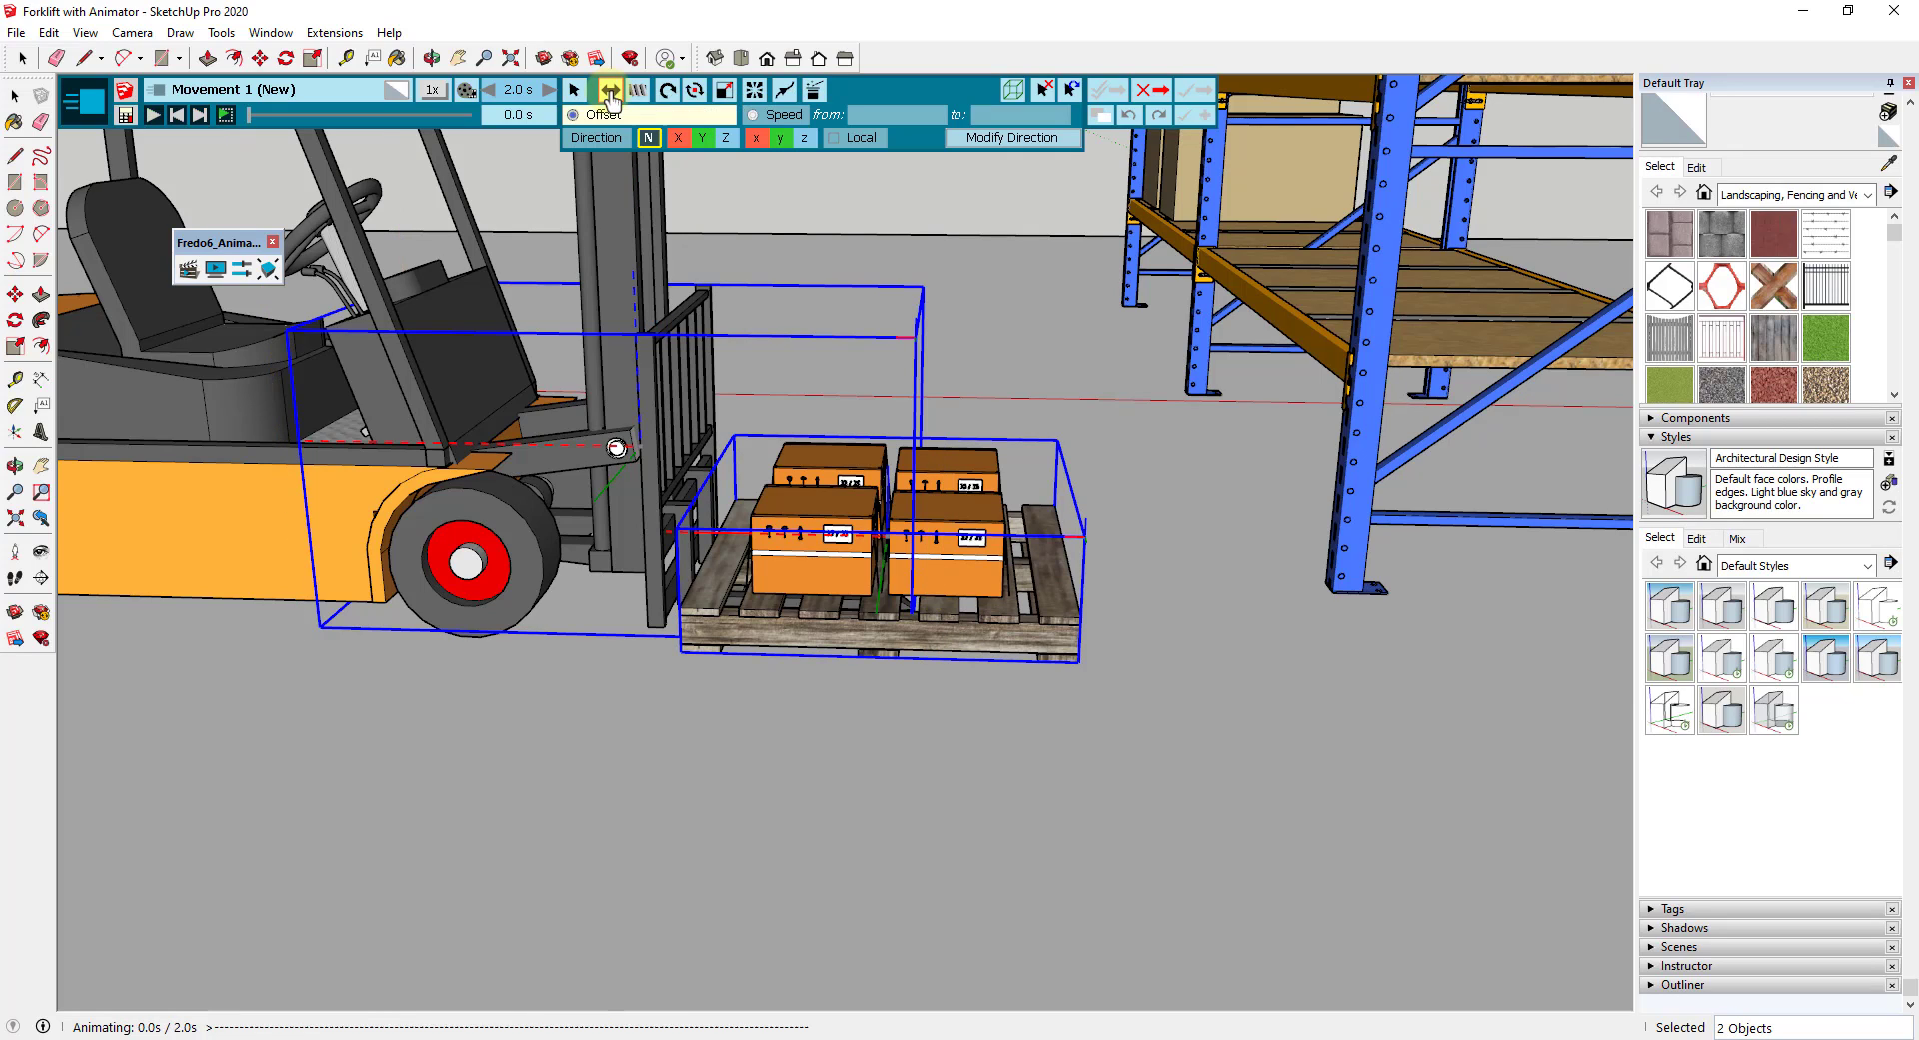
{"action": "left_click", "coordinate": [1078, 661]}
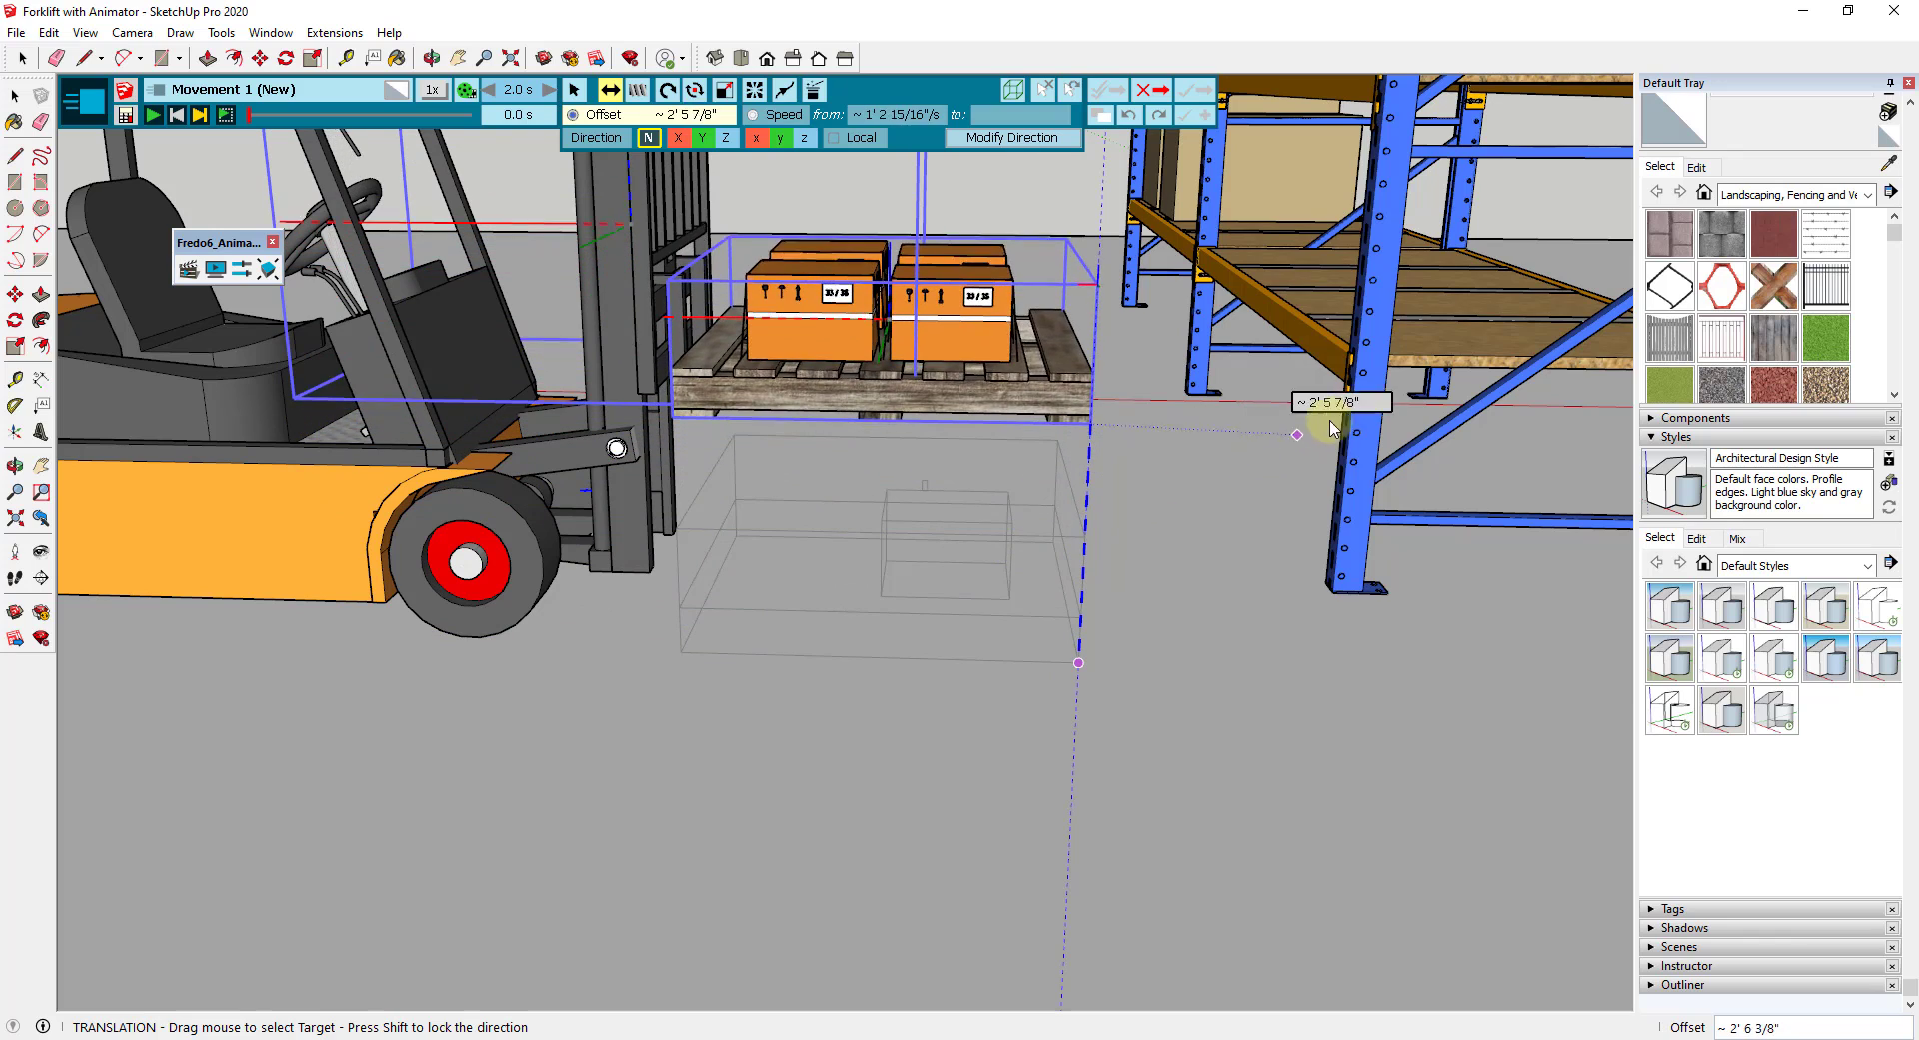
{"action": "left_click", "coordinate": [1459, 362]}
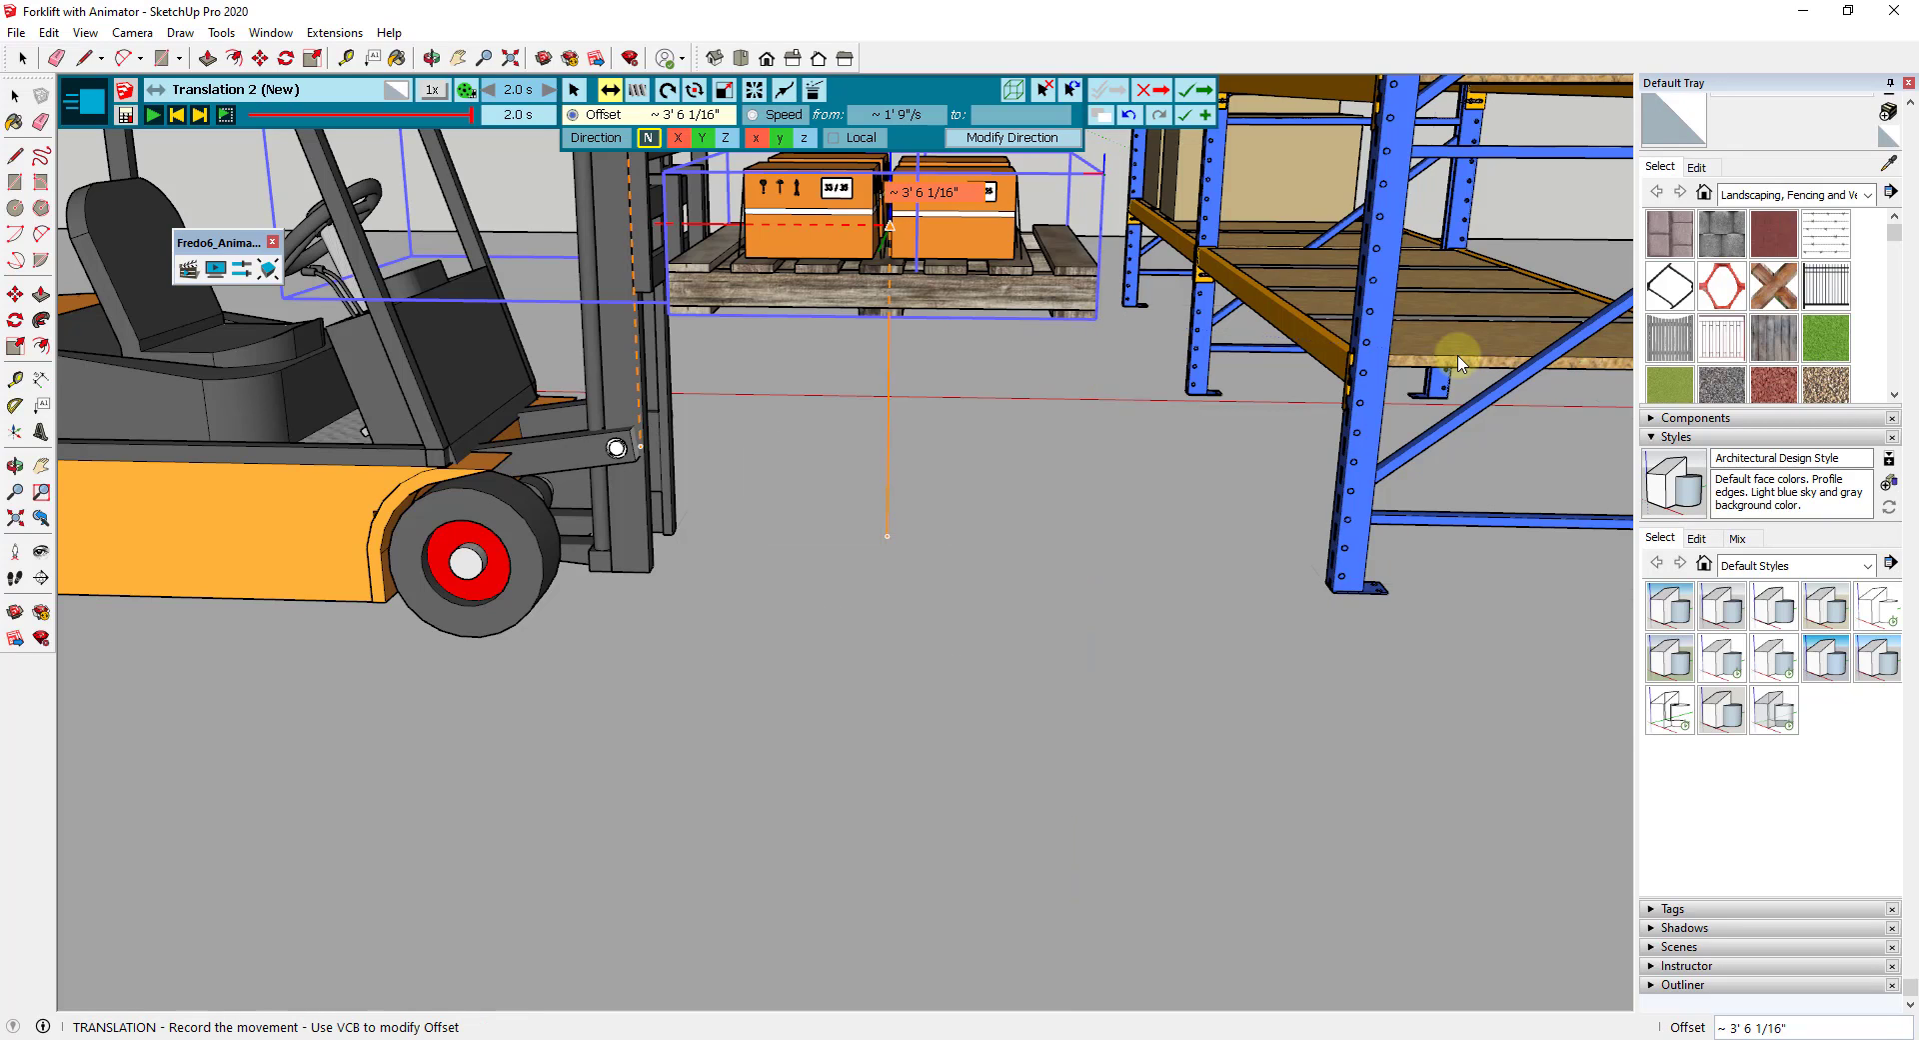
{"action": "left_click", "coordinate": [153, 115]}
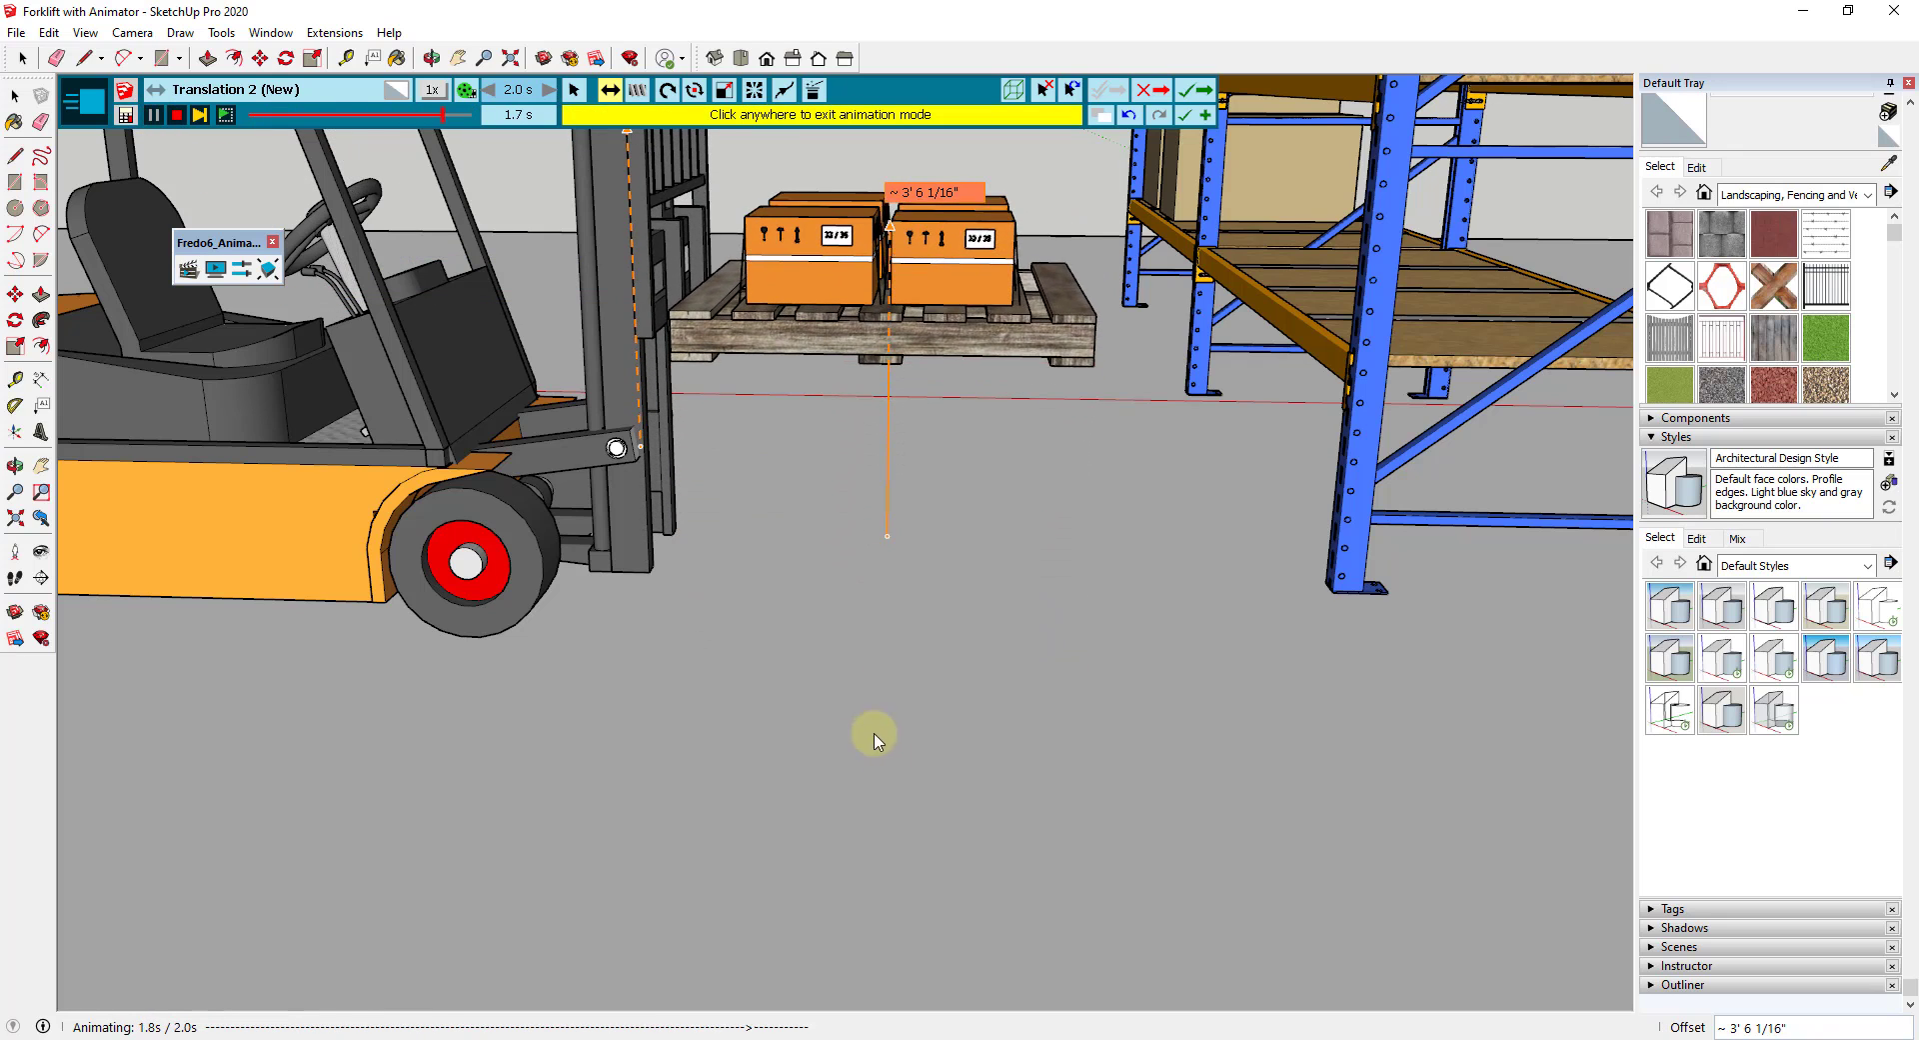
{"action": "left_click", "coordinate": [153, 116]}
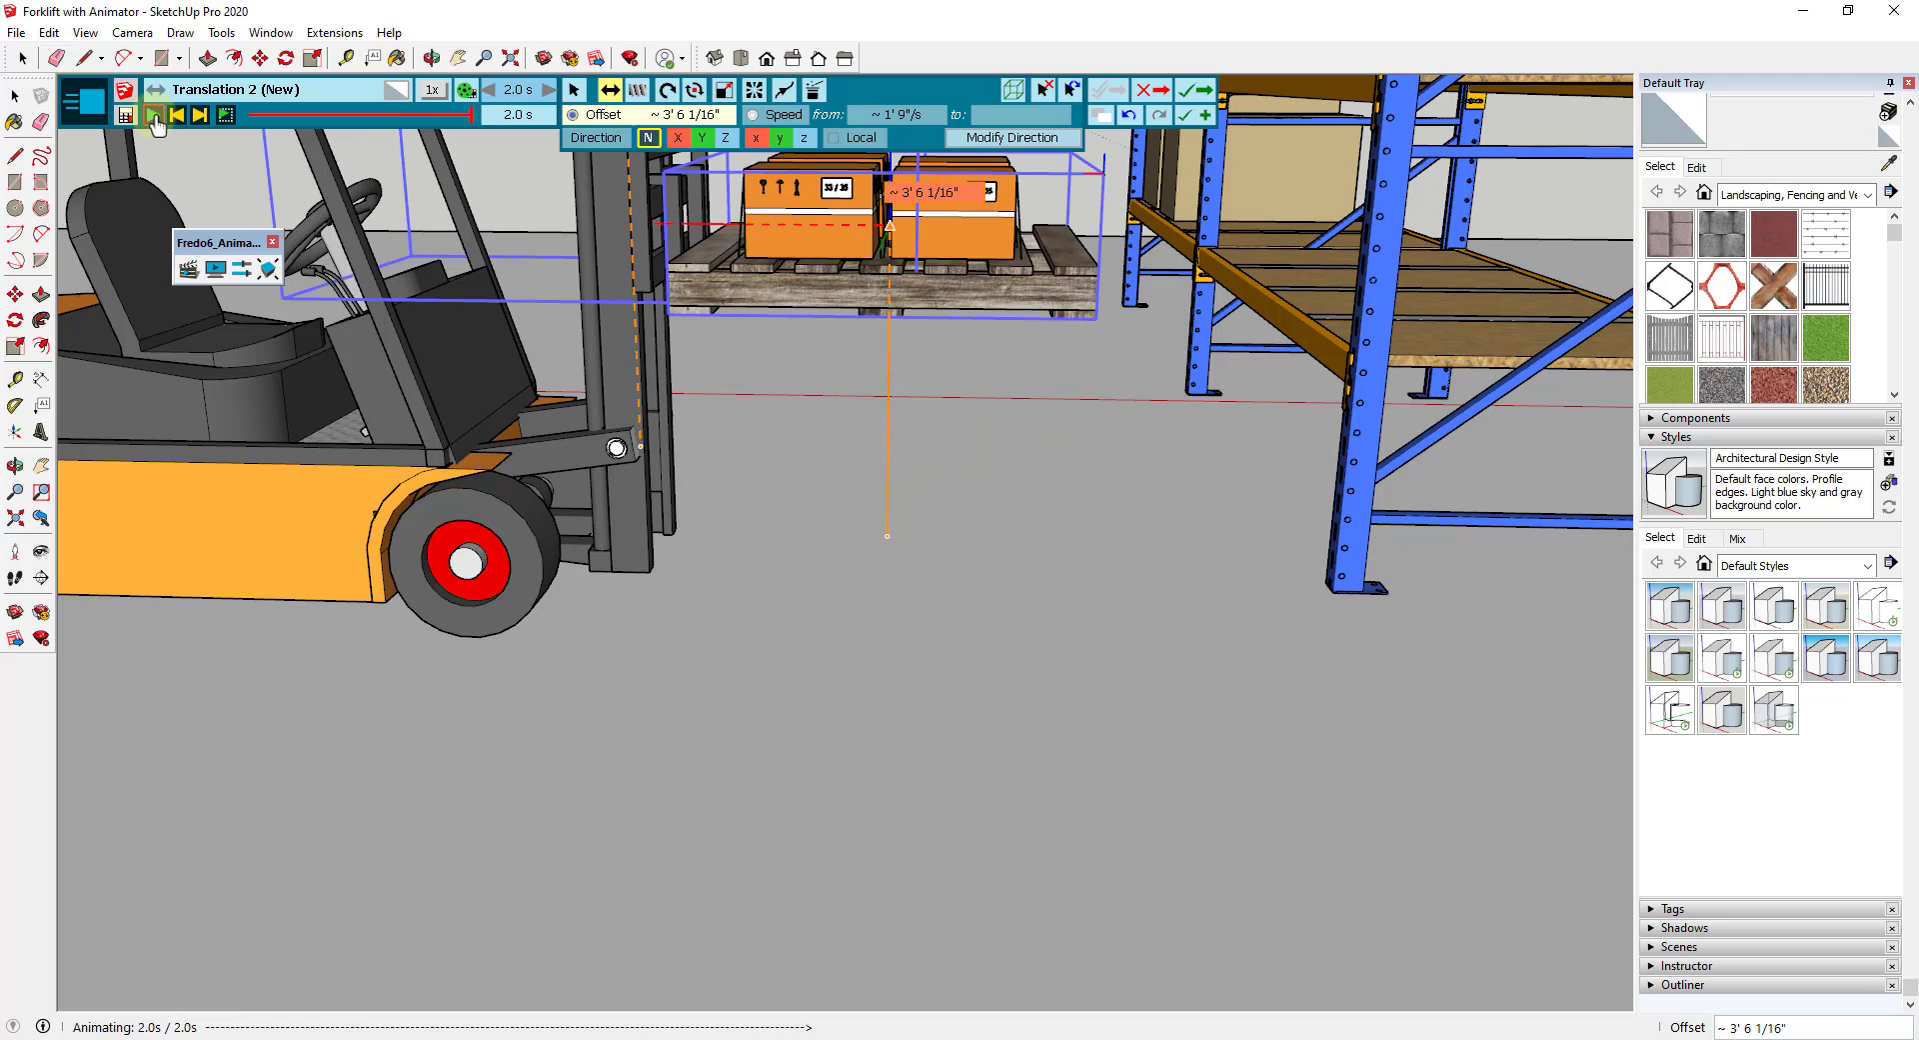
{"action": "left_click", "coordinate": [1194, 93]}
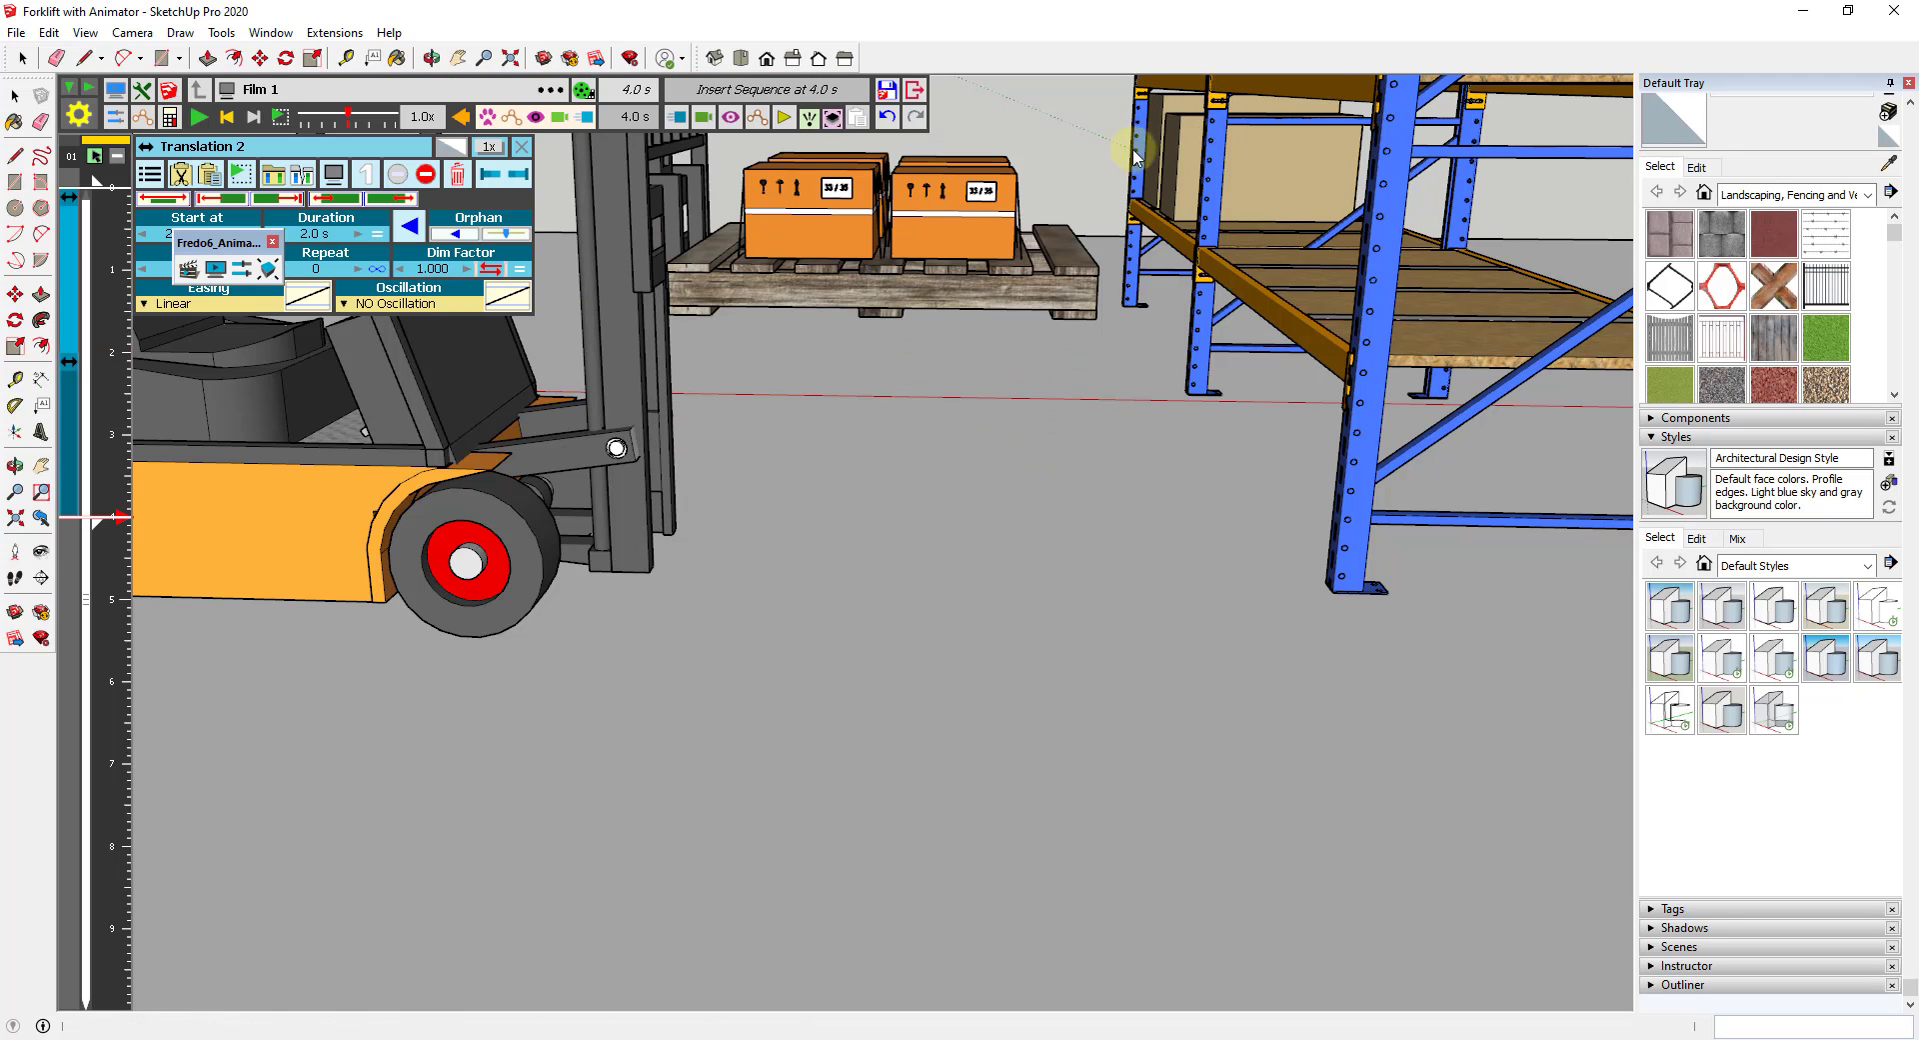
- Rewind and play the full 4-second Film 1
{"action": "scroll", "coordinate": [1043, 638], "scroll_direction": "down", "scroll_amount": 4}
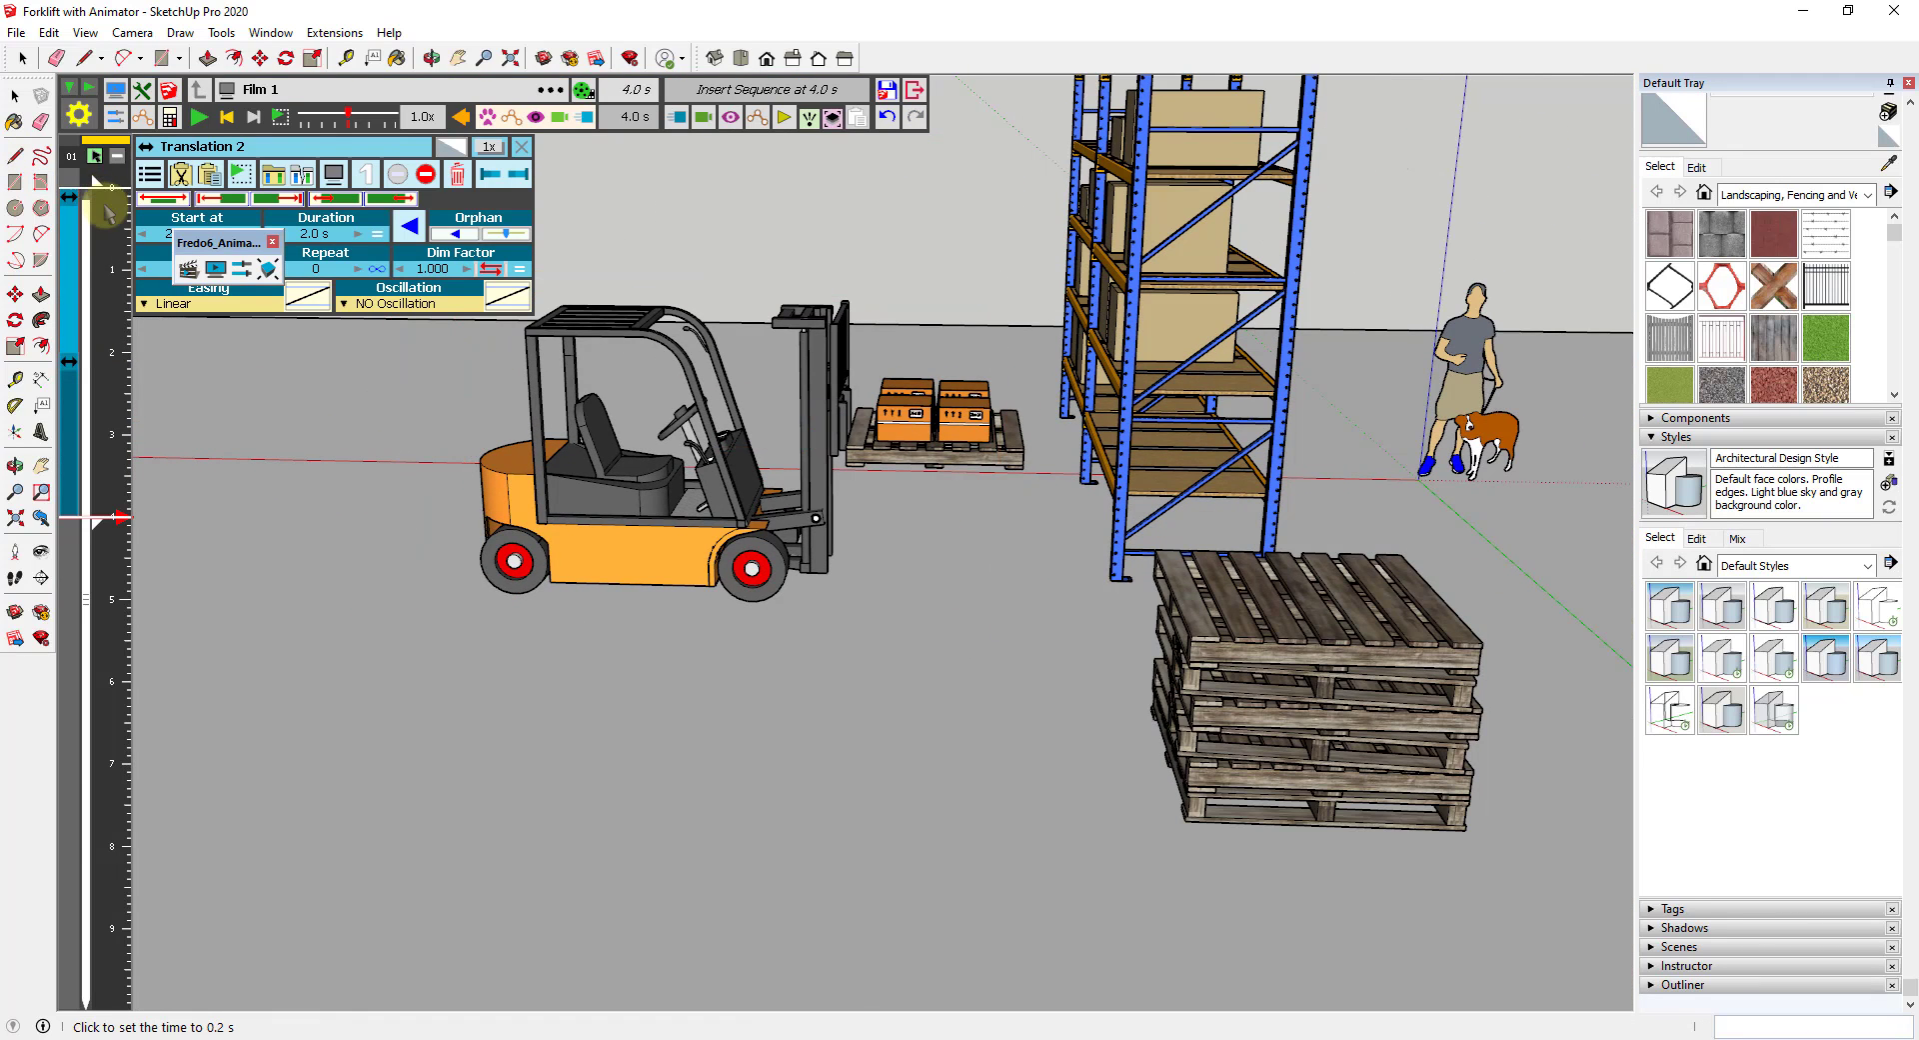
{"action": "left_click", "coordinate": [112, 190]}
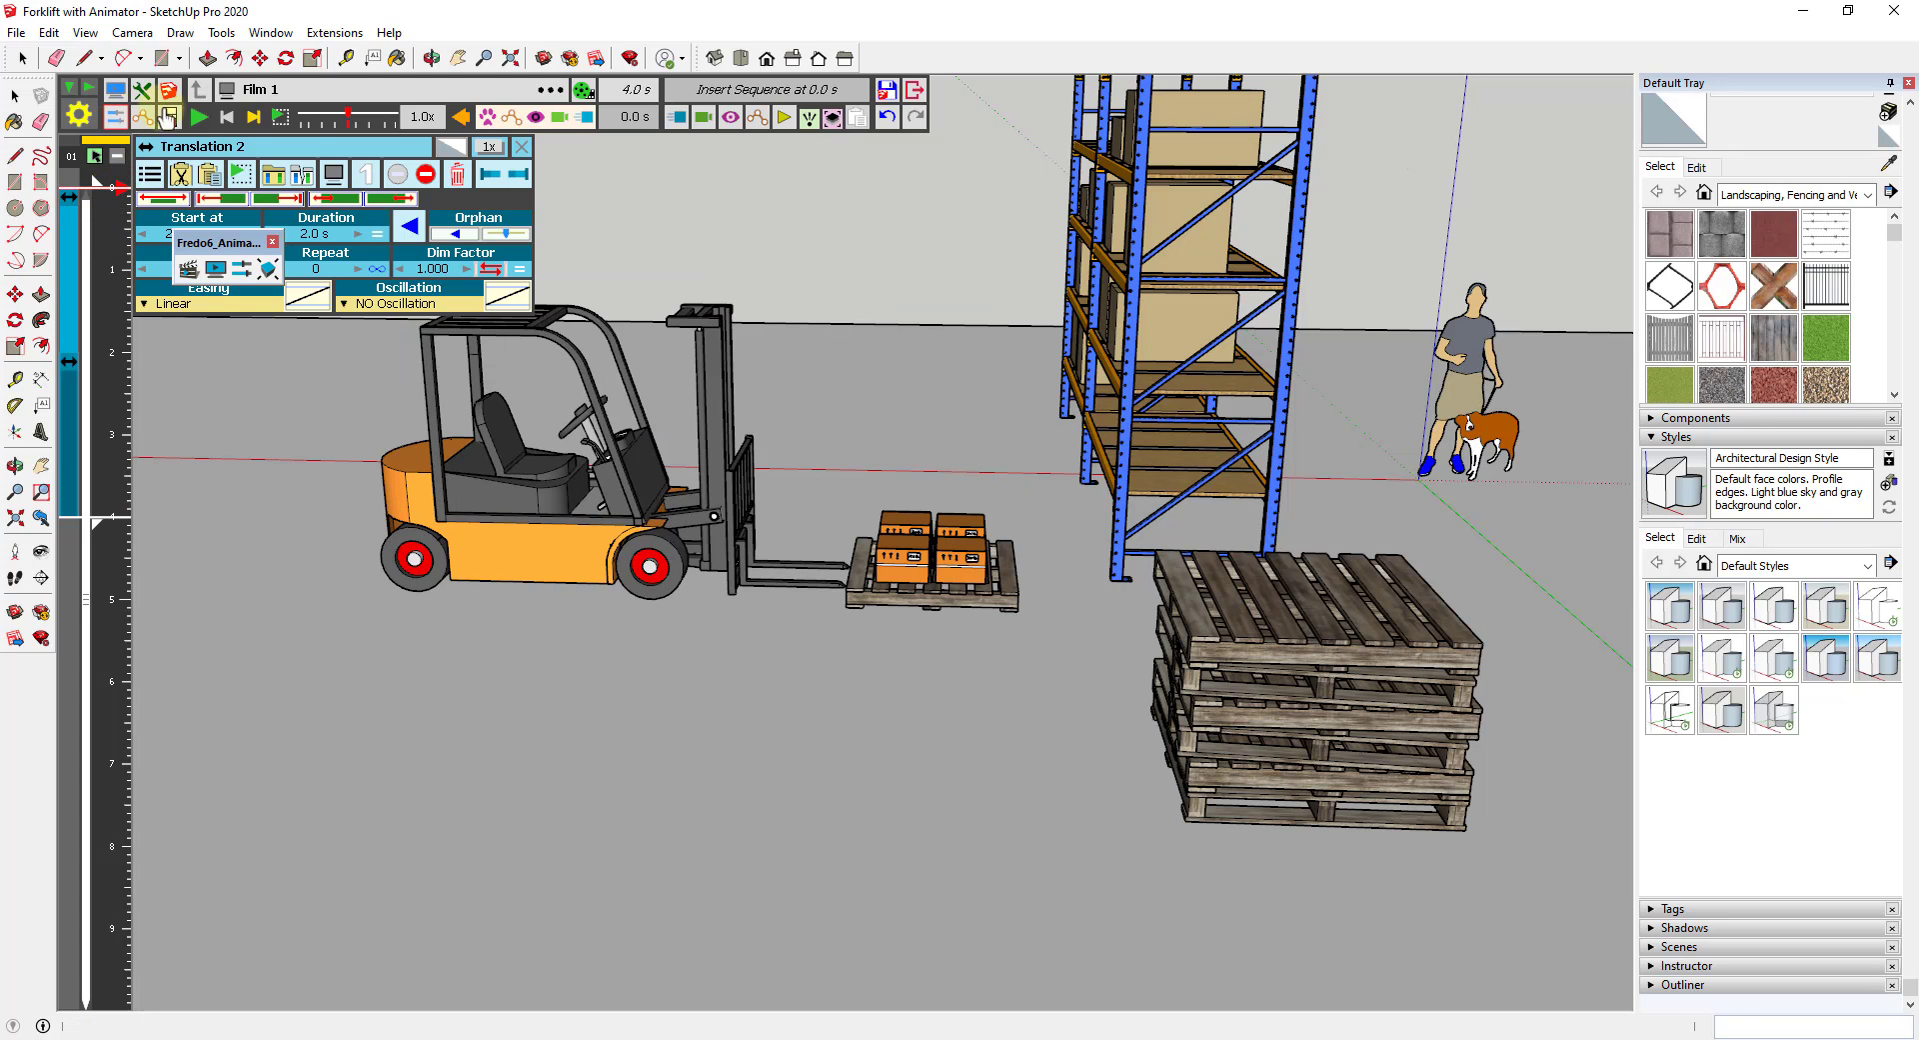
{"action": "left_click", "coordinate": [200, 118]}
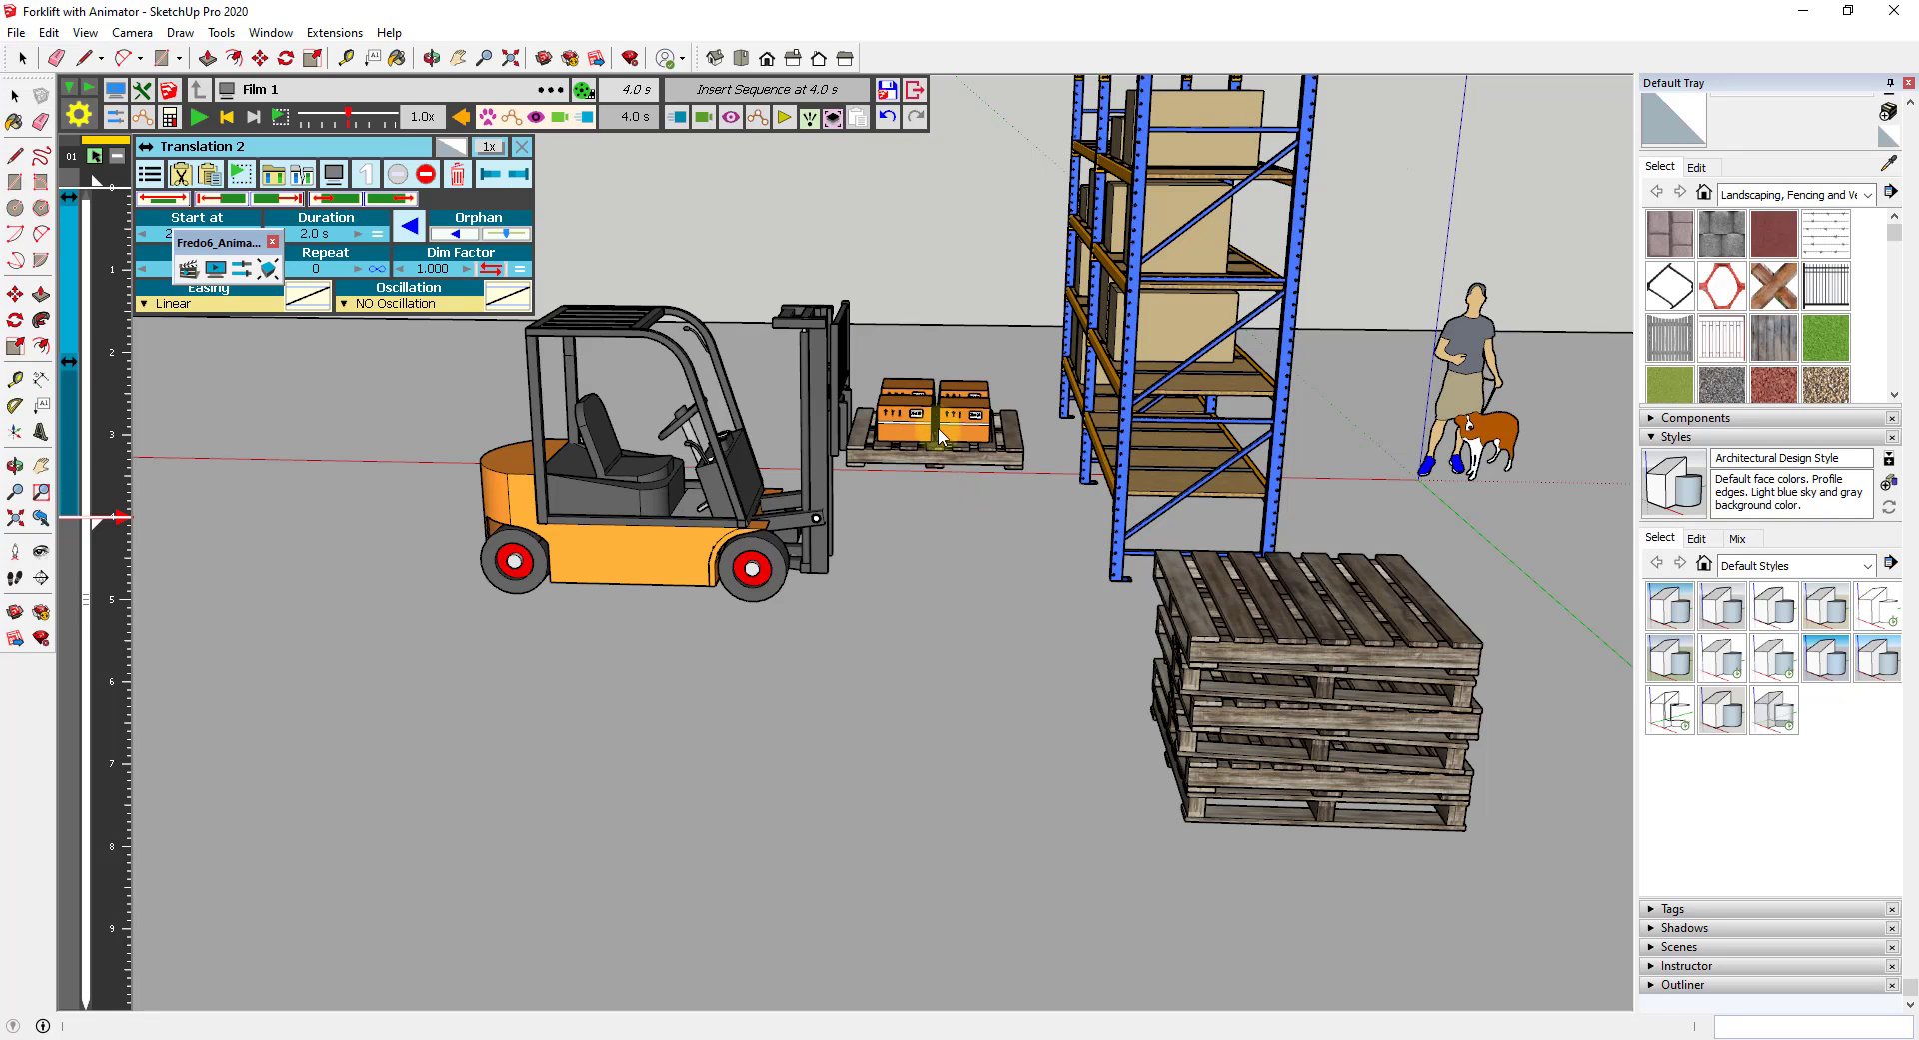
- Save the model and its Animator data, then close the Translation 2 settings
{"action": "left_click", "coordinate": [16, 32]}
{"action": "left_click", "coordinate": [50, 128]}
{"action": "left_click", "coordinate": [889, 100]}
{"action": "left_click", "coordinate": [930, 546]}
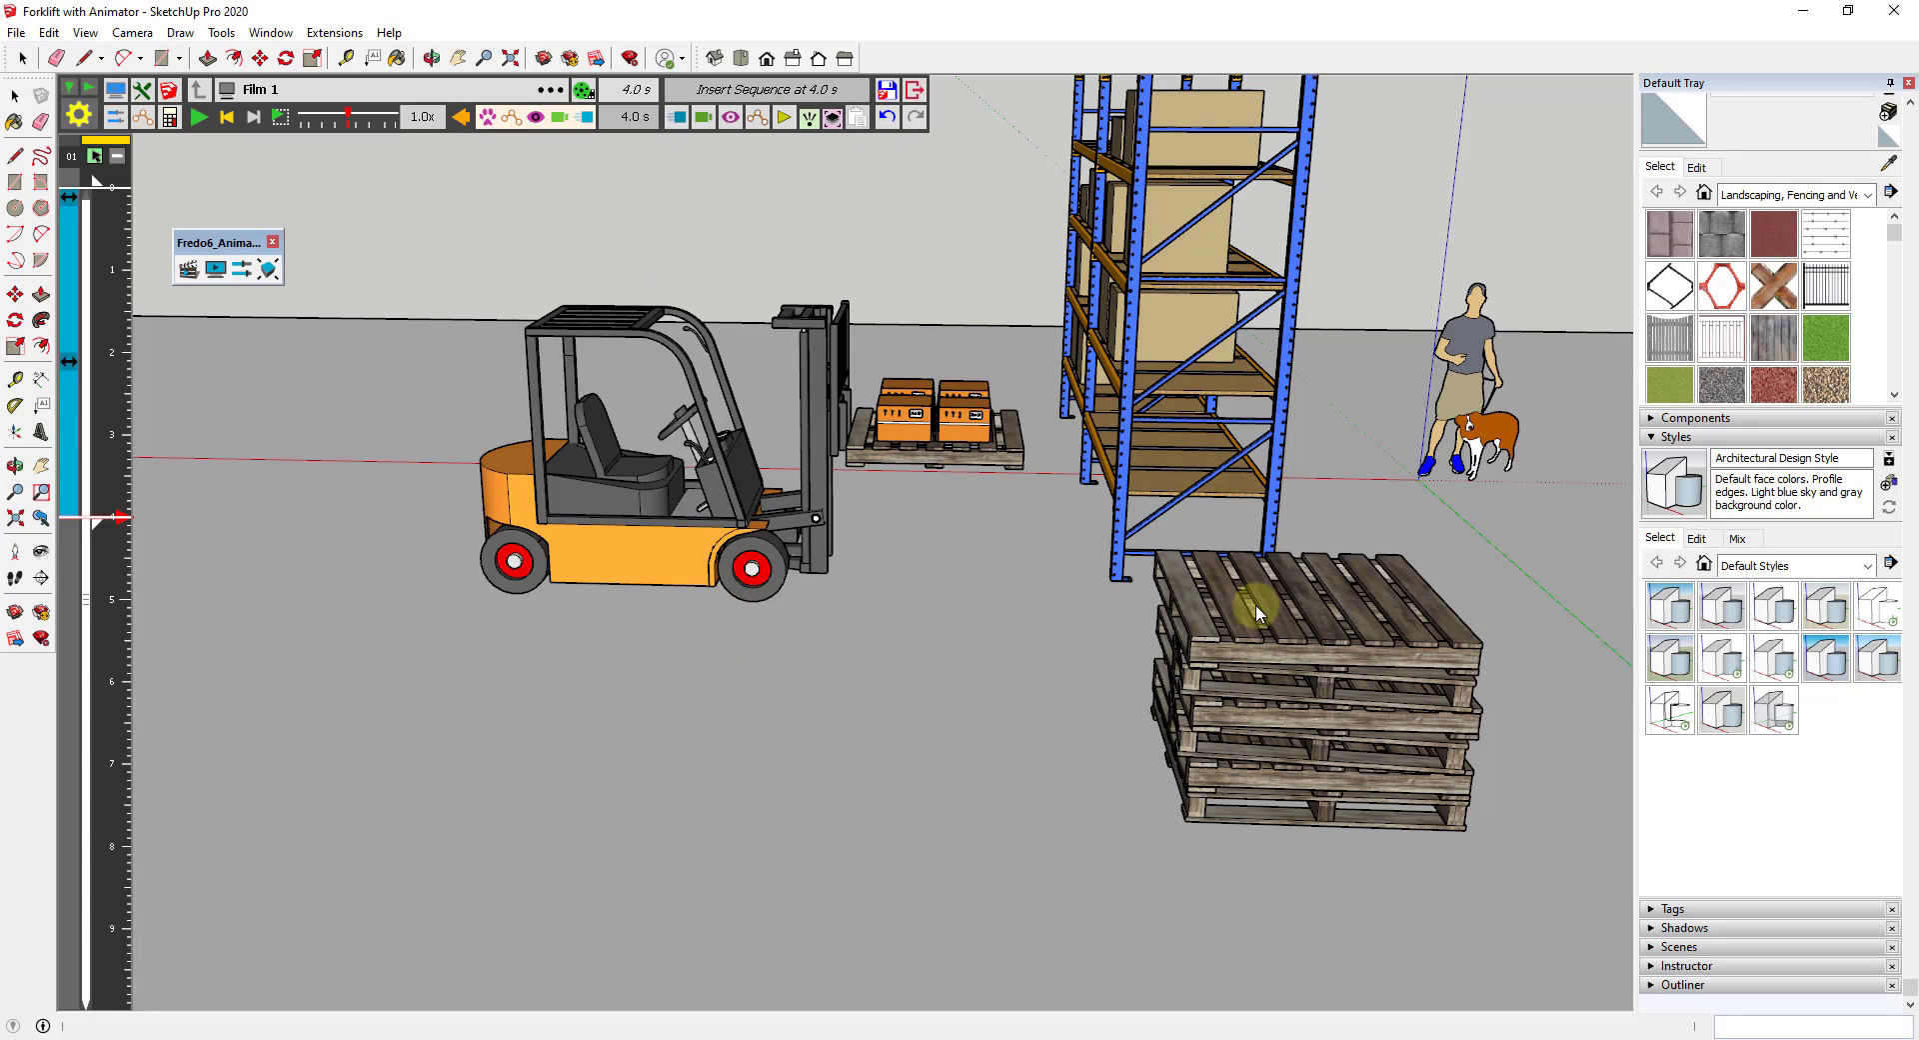
- Insert a new movement at 4.0 s moving the Gabelstapler forklift and the Pallet Group
{"action": "left_click", "coordinate": [680, 119]}
{"action": "left_click", "coordinate": [730, 155]}
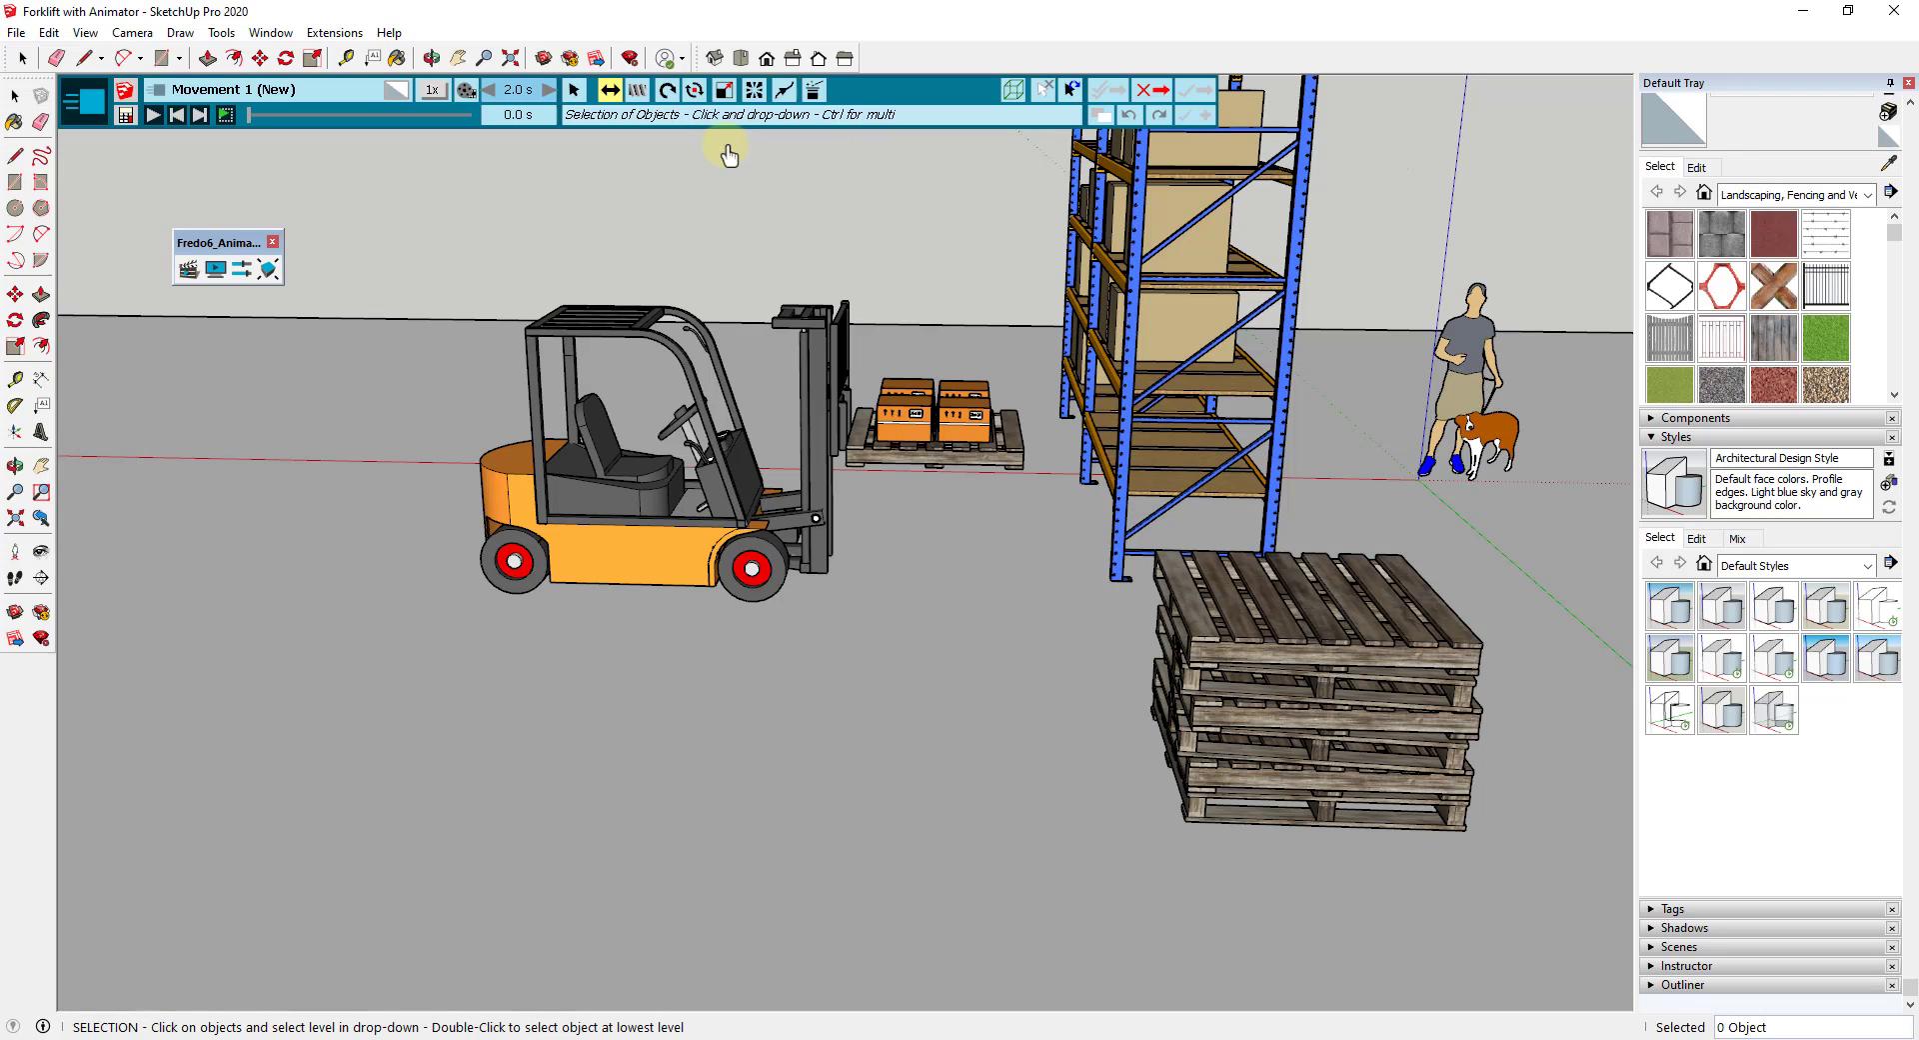
{"action": "left_click", "coordinate": [713, 498]}
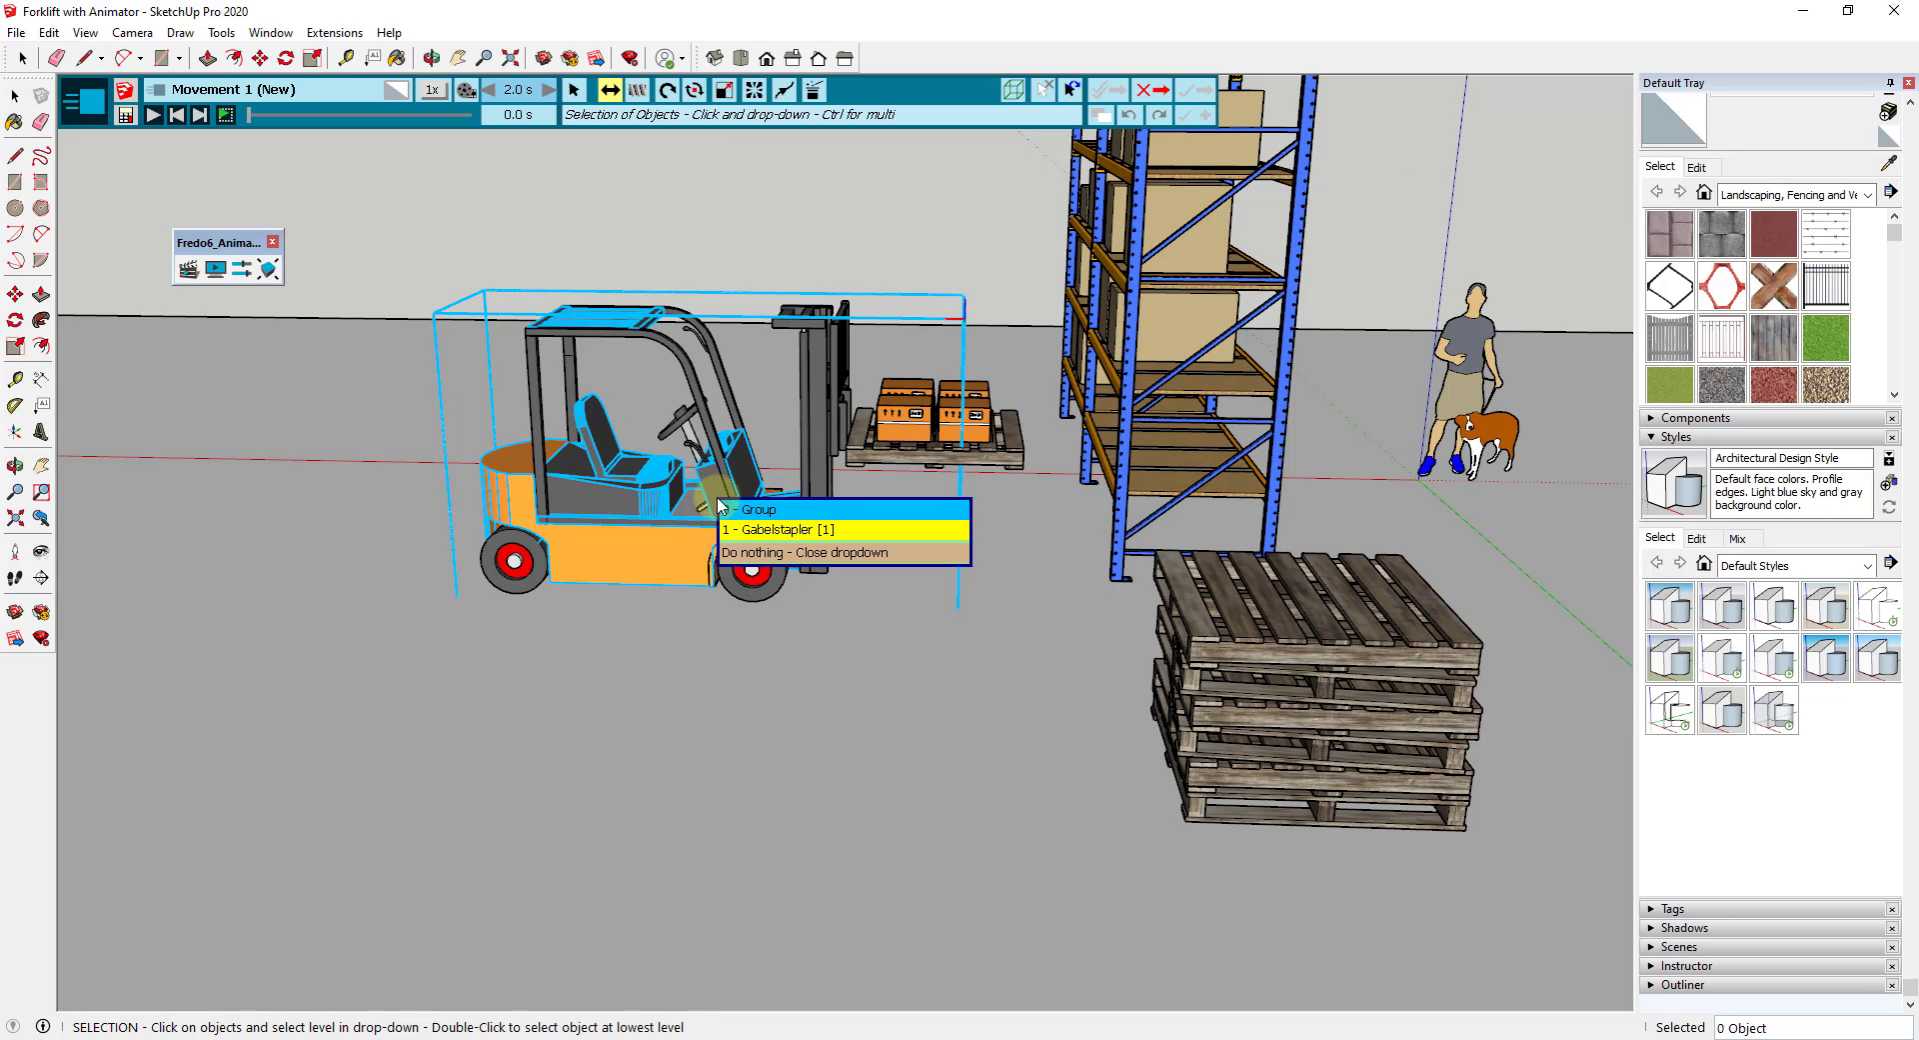
{"action": "left_click", "coordinate": [755, 530]}
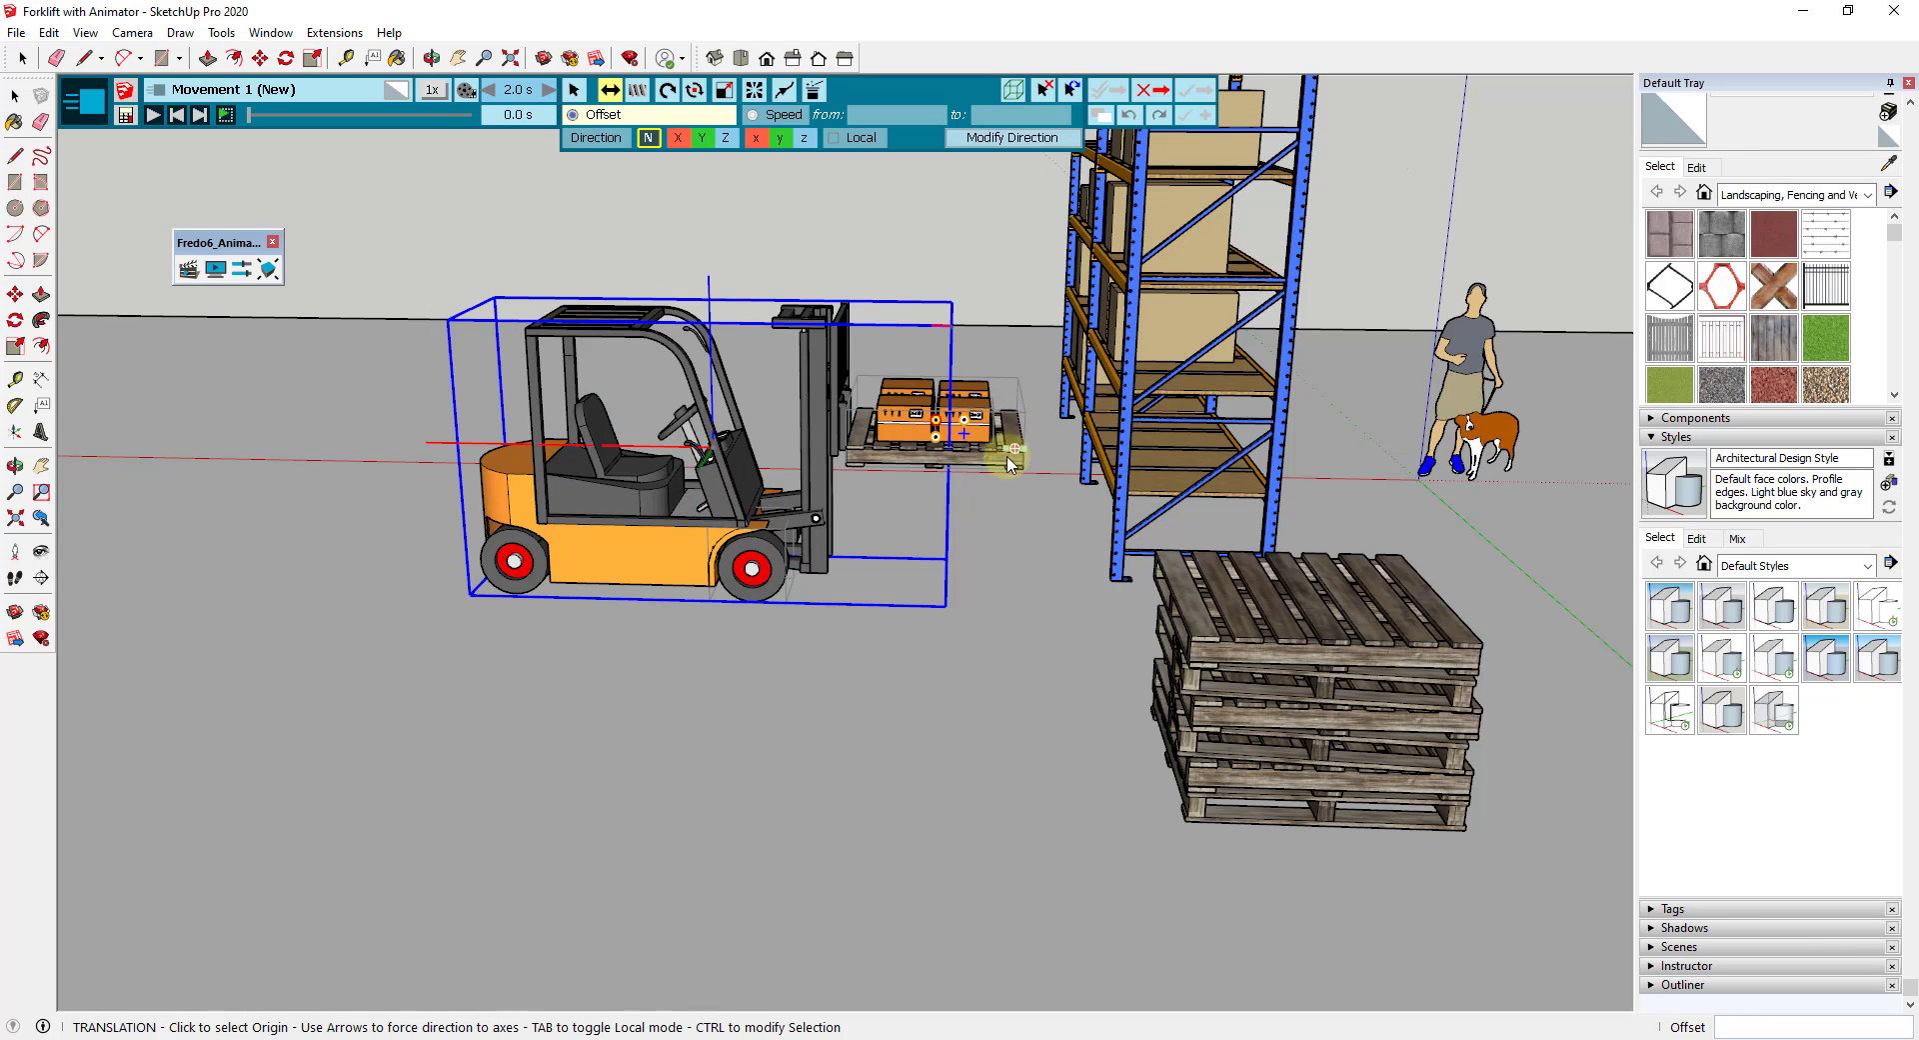
{"action": "left_click", "coordinate": [574, 89]}
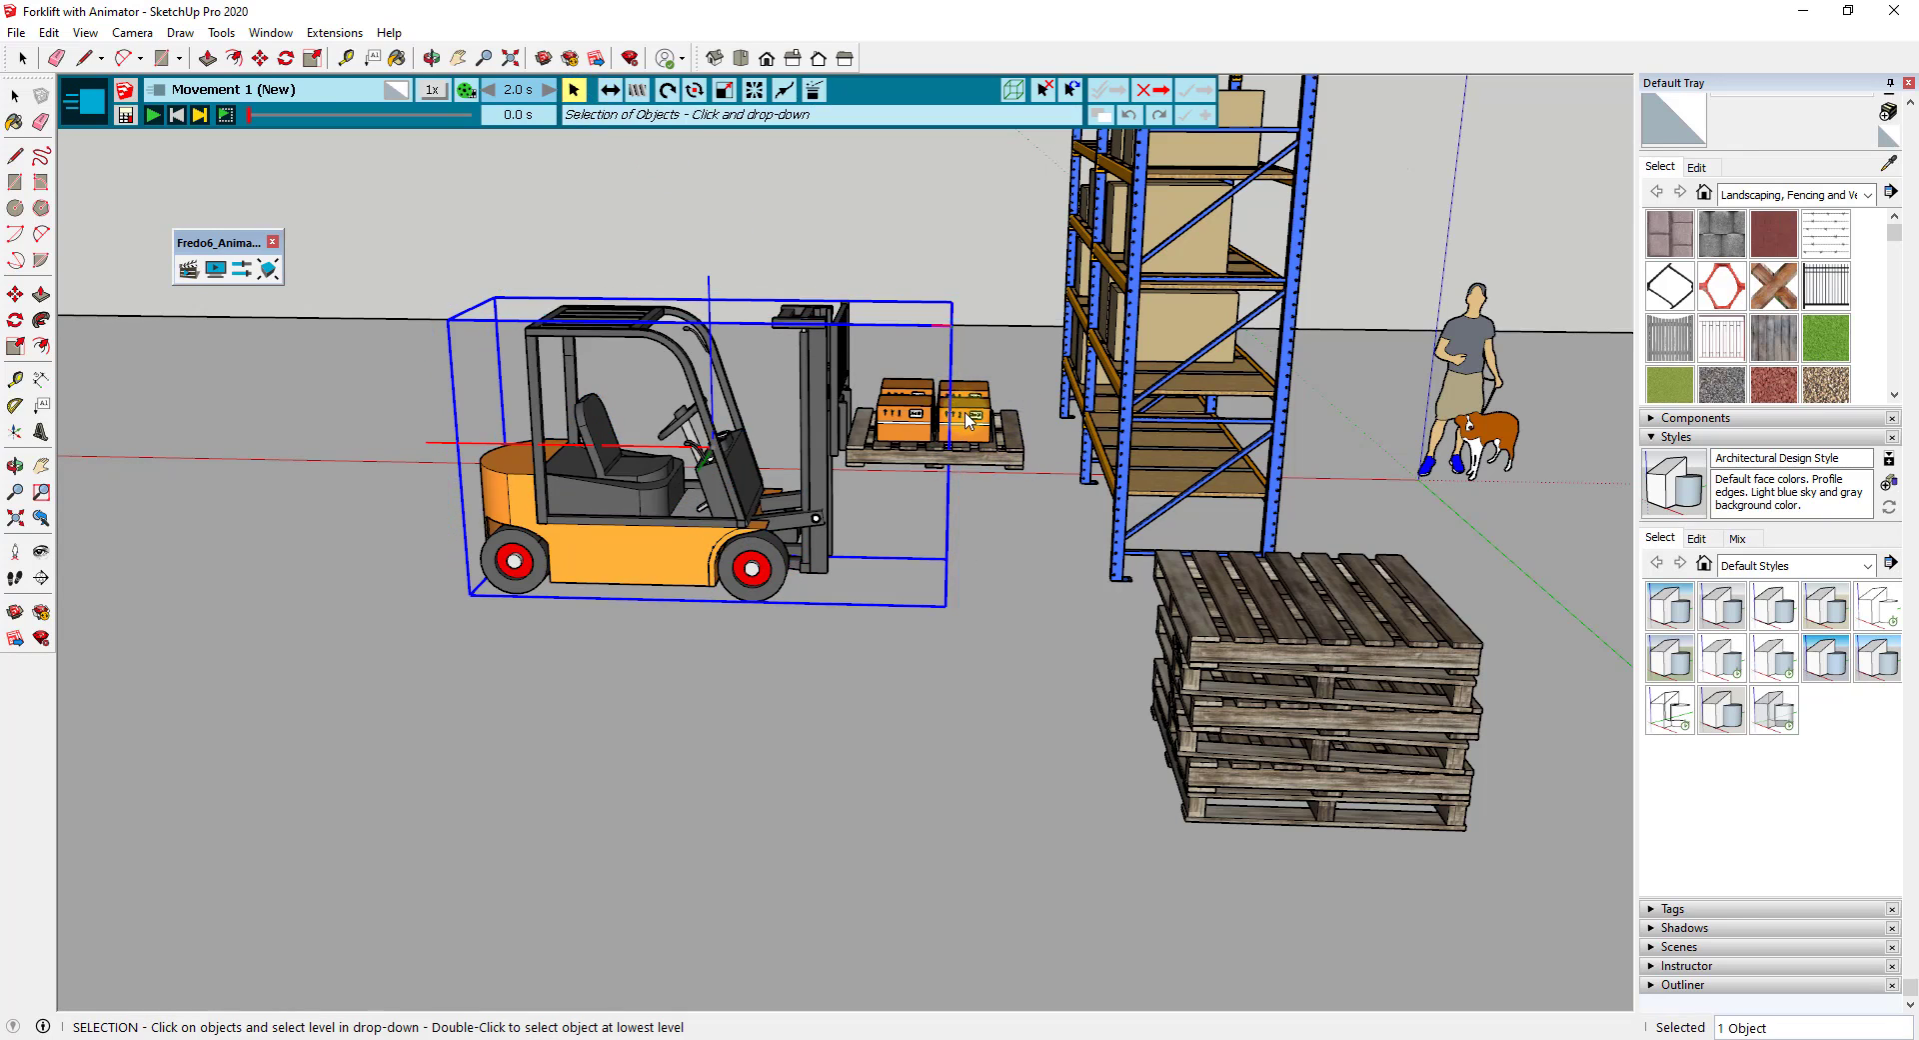
{"action": "left_click", "coordinate": [1001, 463]}
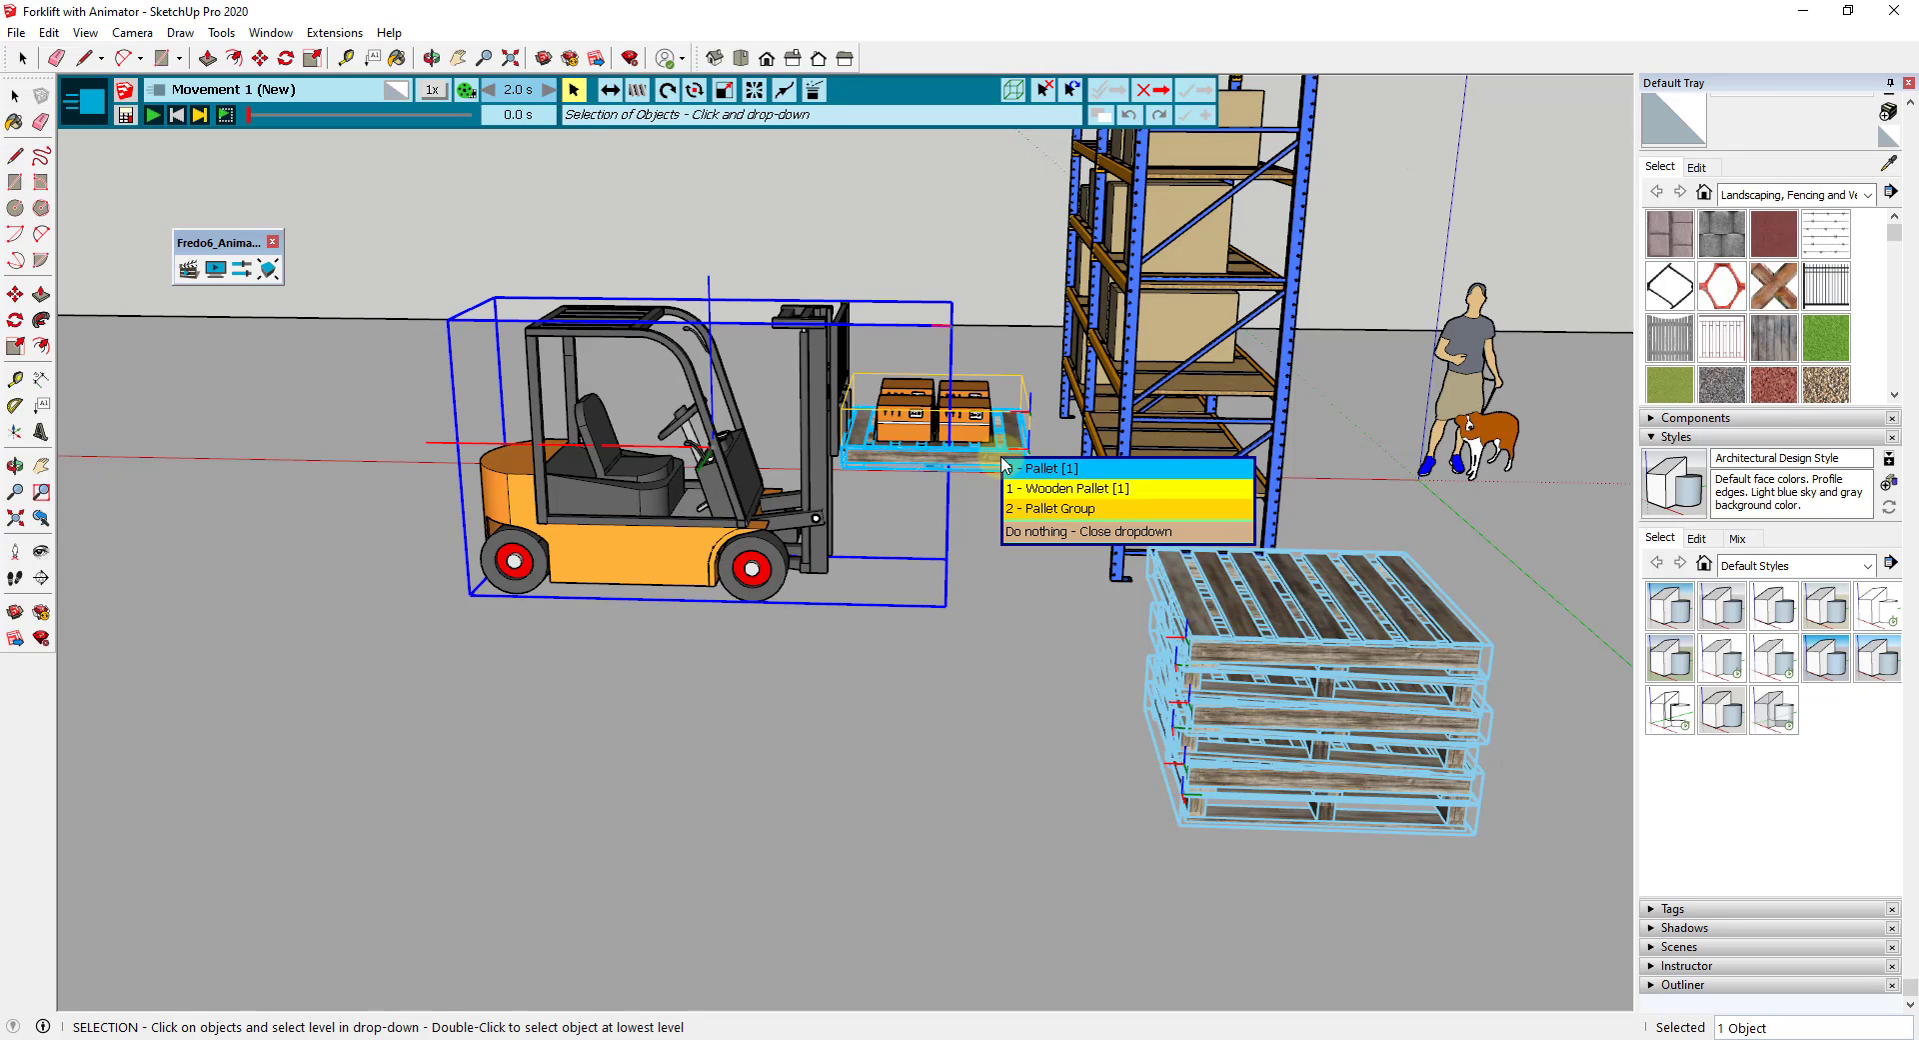
{"action": "left_click", "coordinate": [1062, 512]}
{"action": "scroll", "coordinate": [945, 441], "scroll_direction": "up", "scroll_amount": 3}
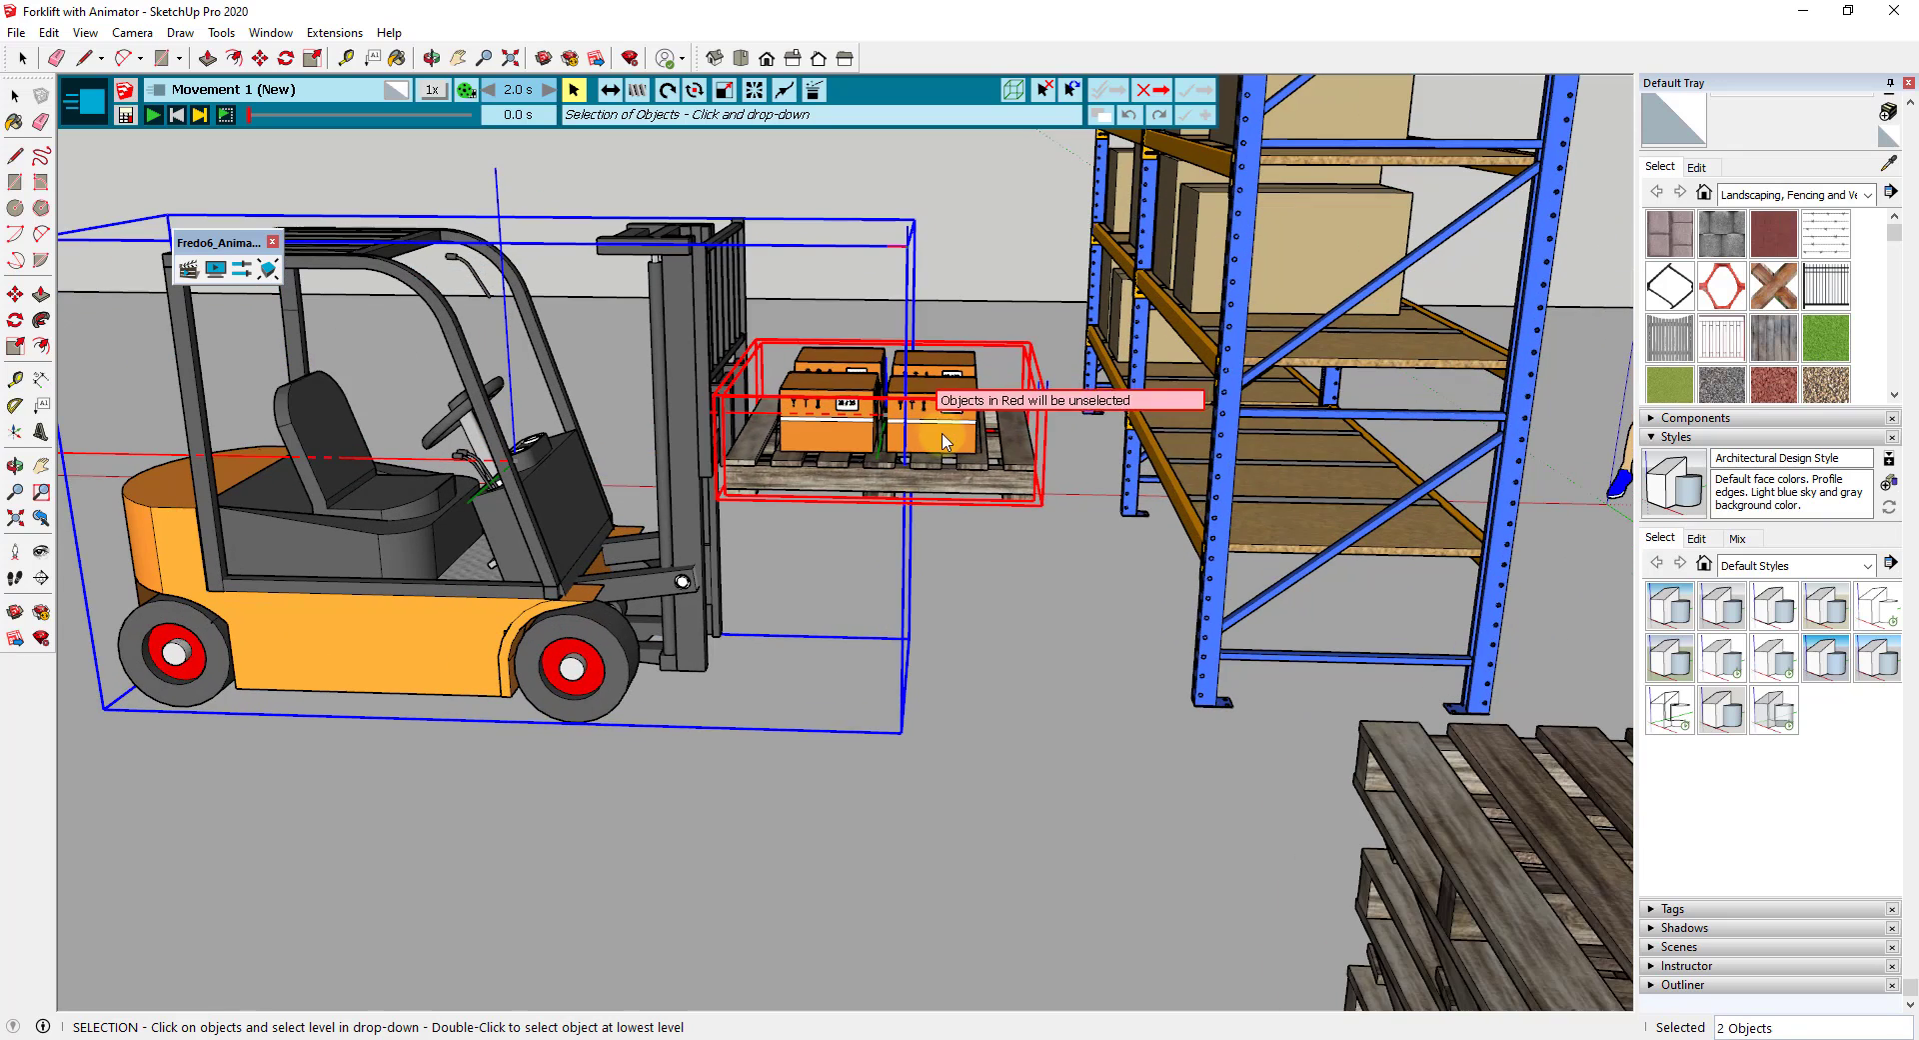
- Record Translation 3 pushing the pallet 6' 2 1/16" into the rack, preview, and save
{"action": "left_click", "coordinate": [608, 91]}
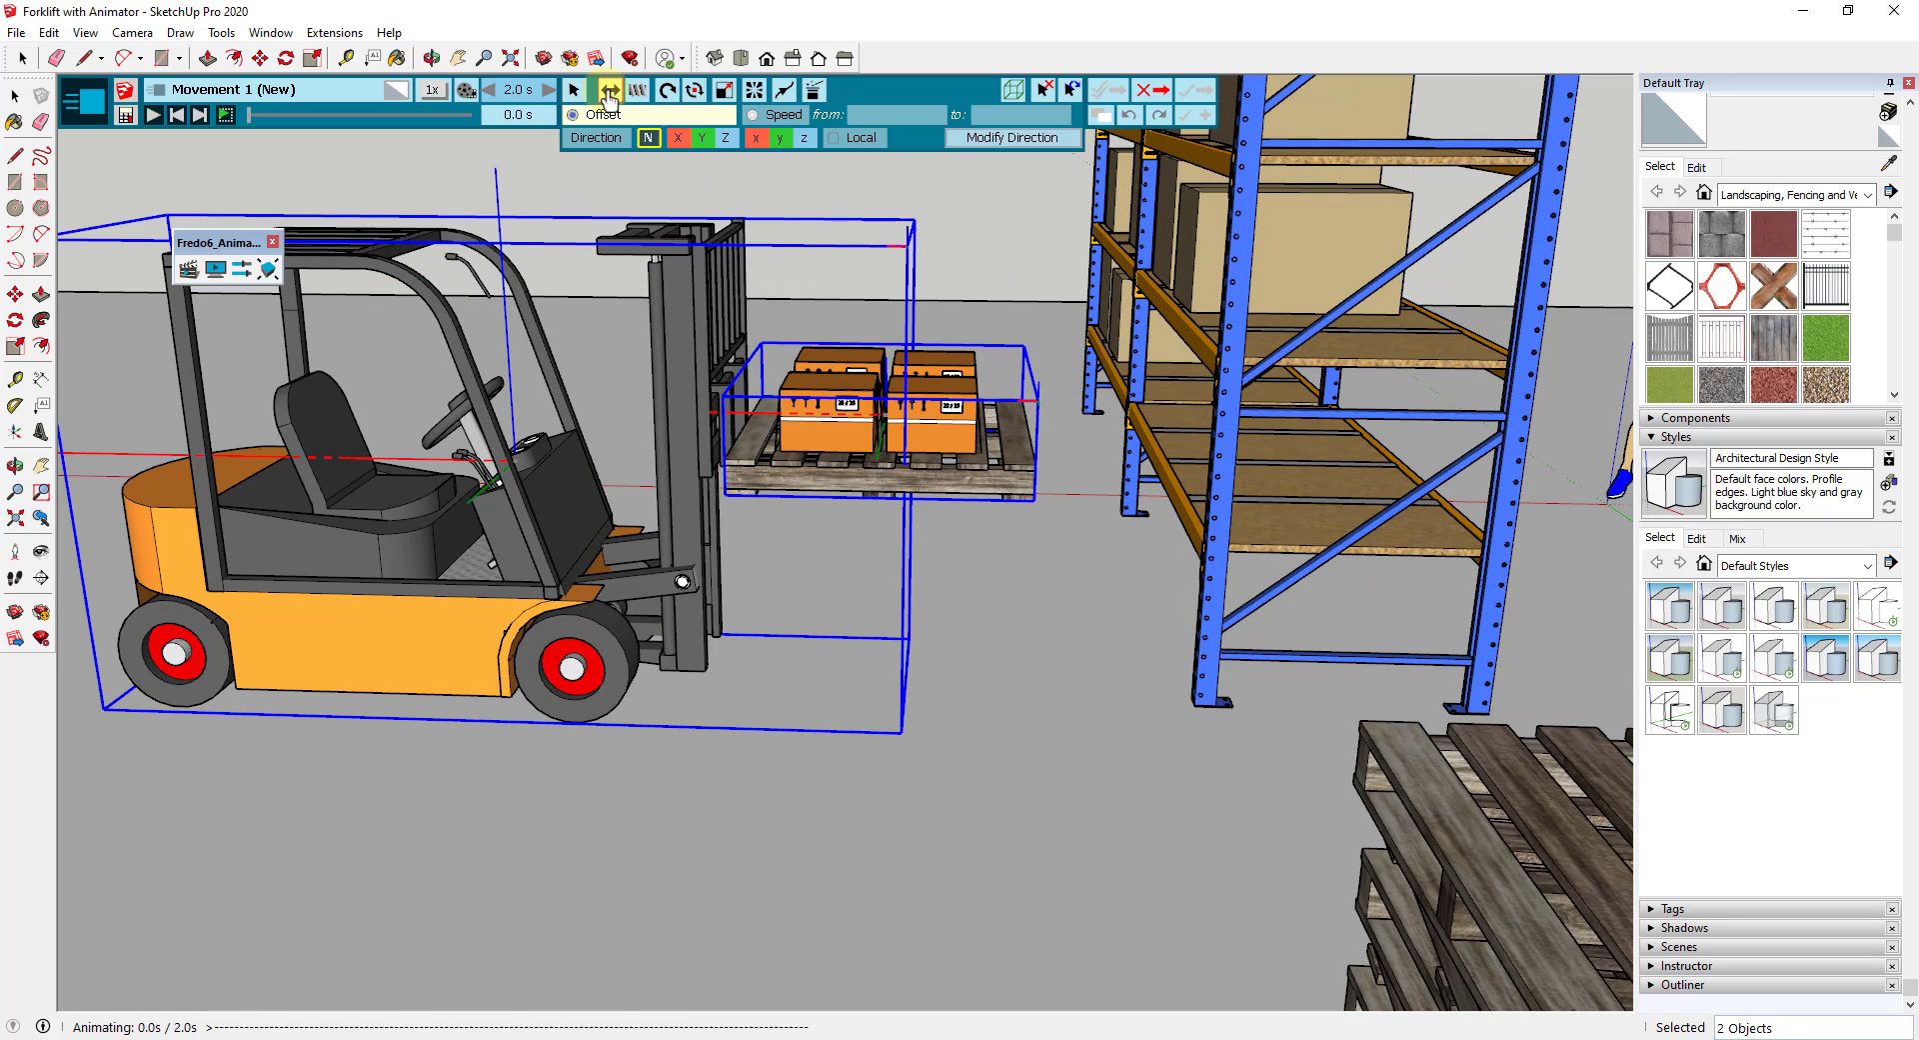
{"action": "left_click", "coordinate": [726, 494]}
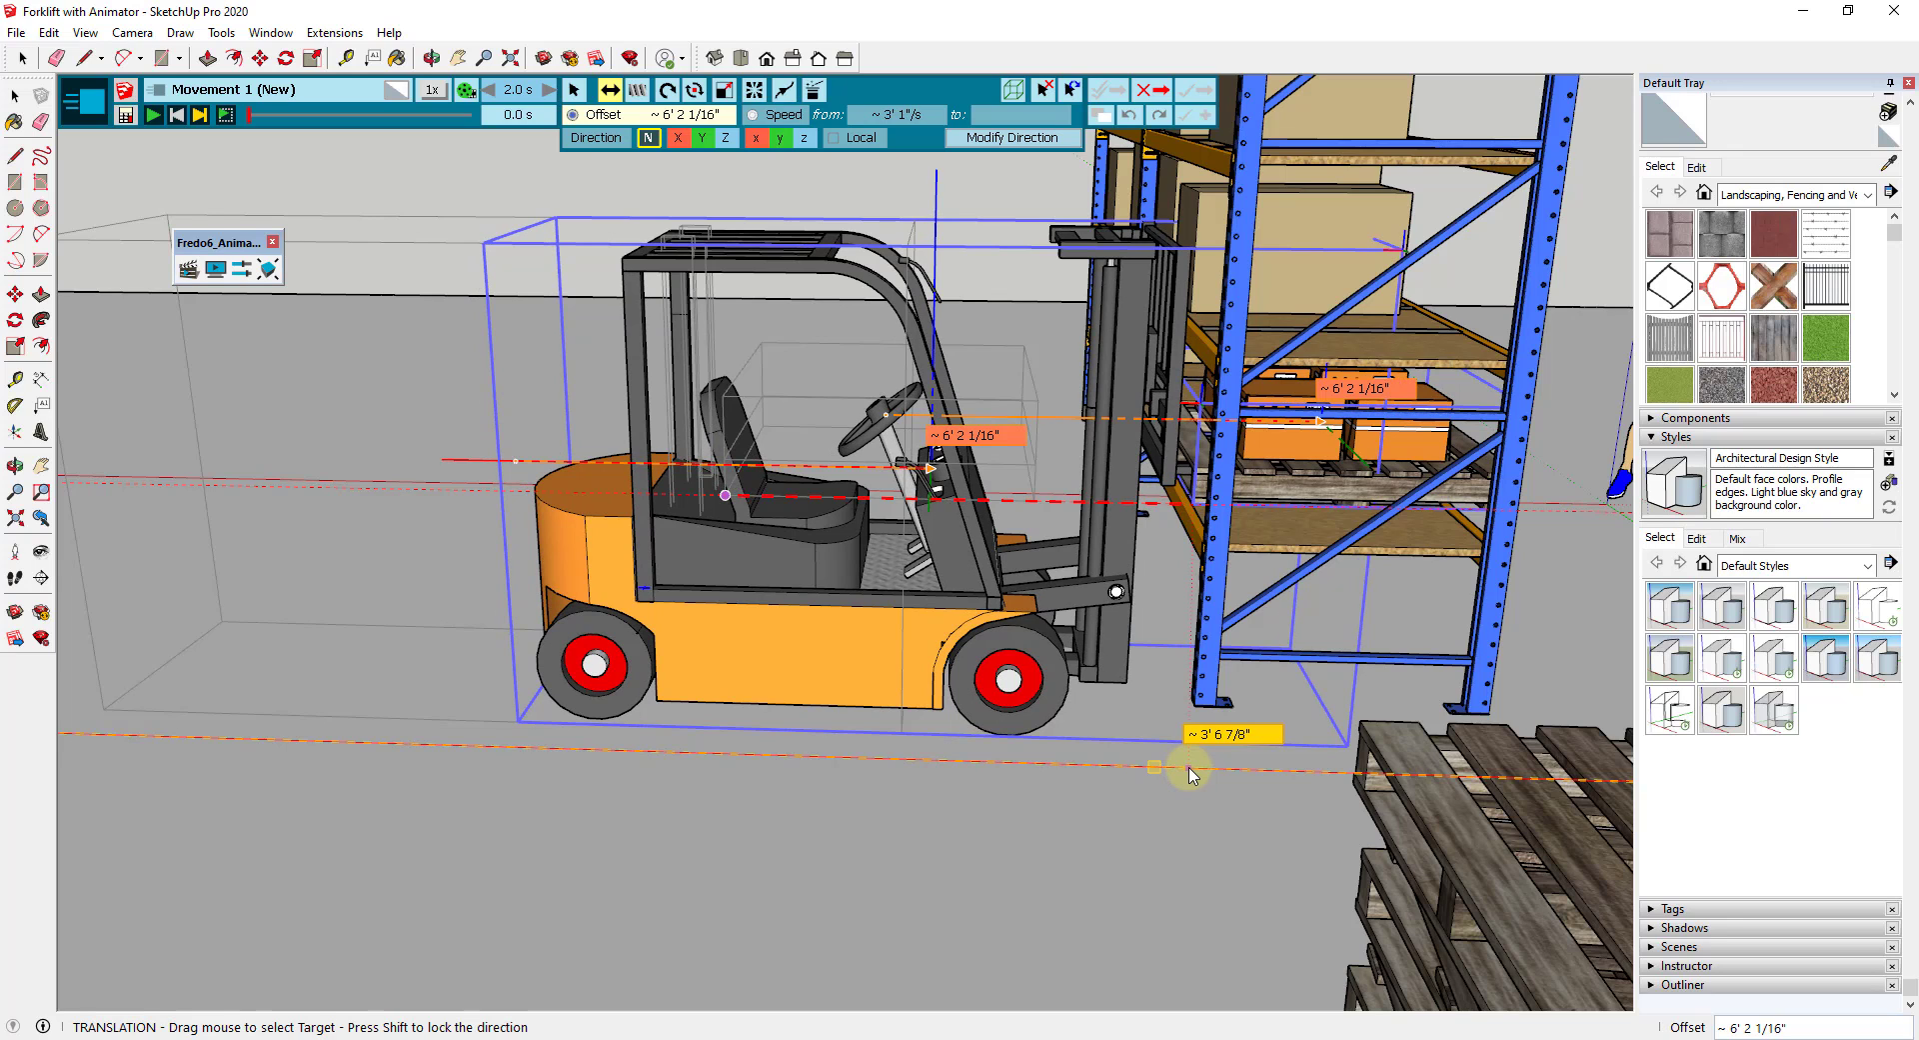
{"action": "left_click", "coordinate": [1190, 774]}
{"action": "middle_click_drag", "start_coordinate": [855, 467], "coordinate": [1335, 351]}
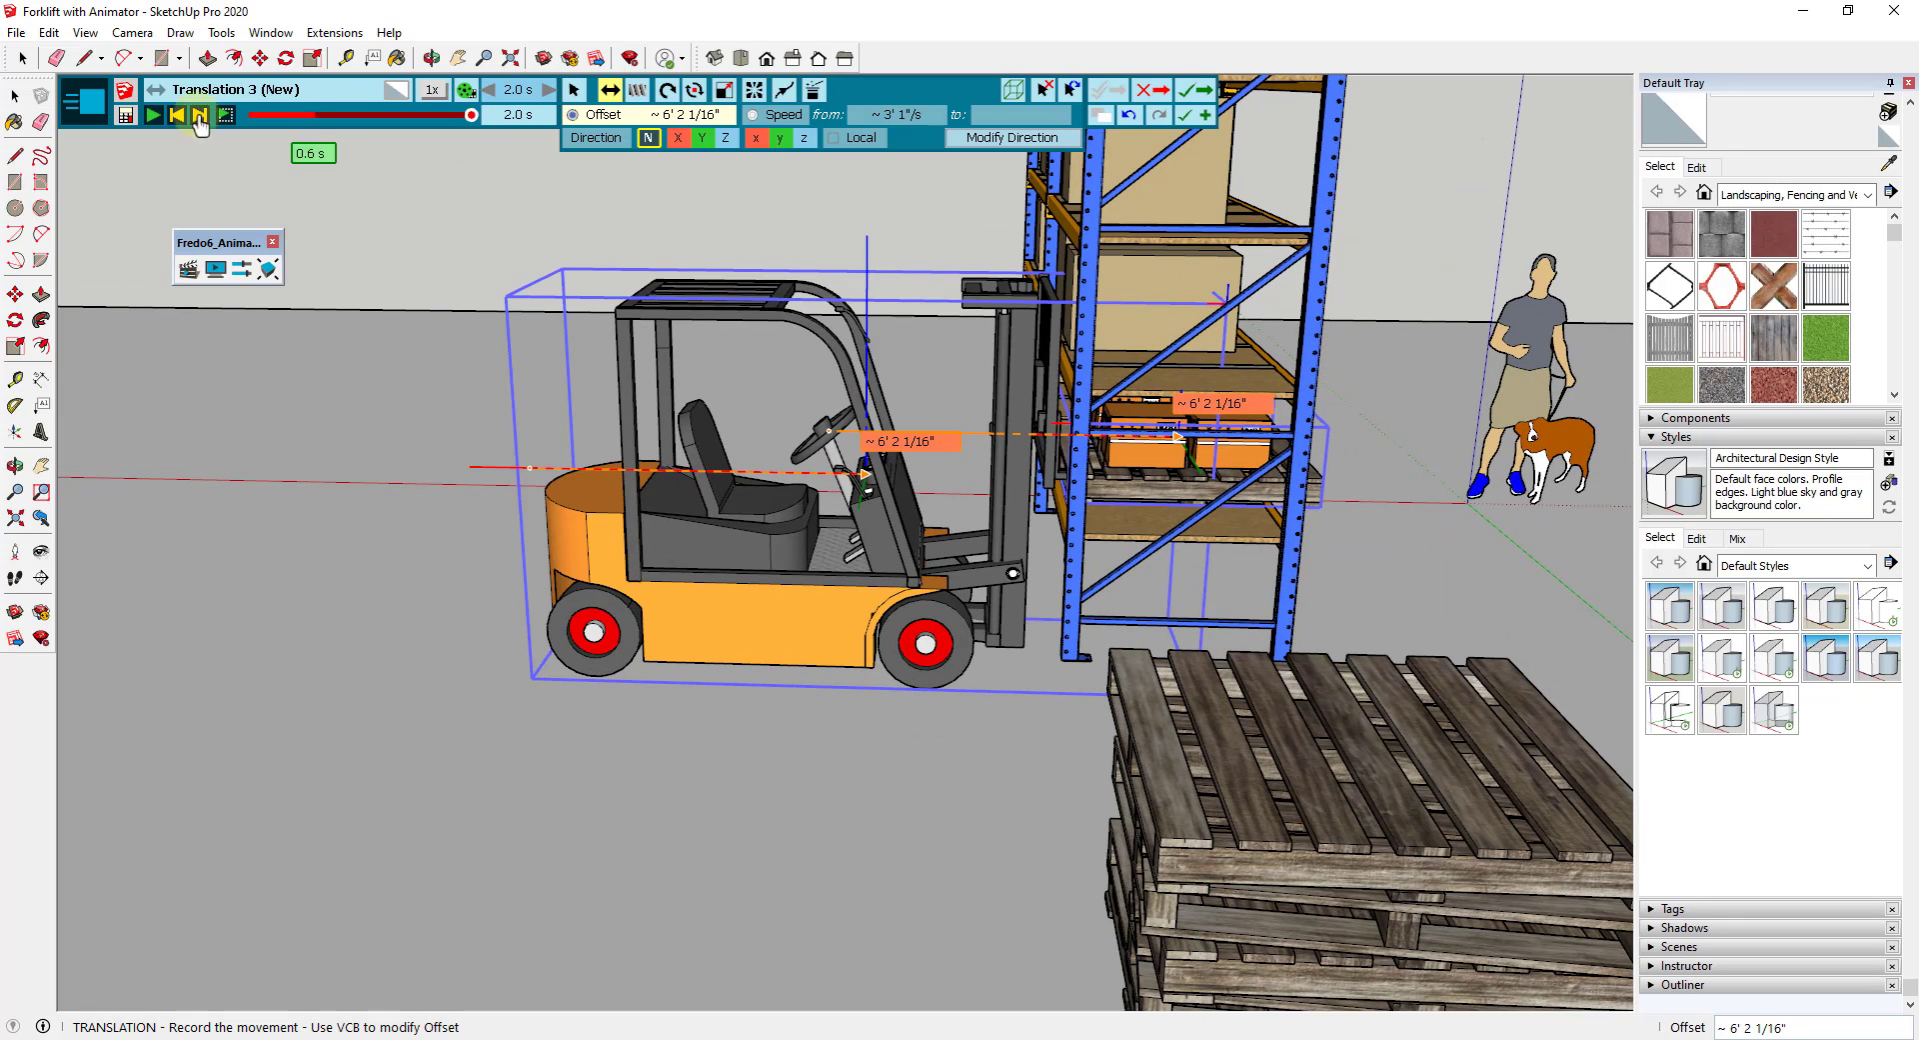
{"action": "left_click", "coordinate": [153, 115]}
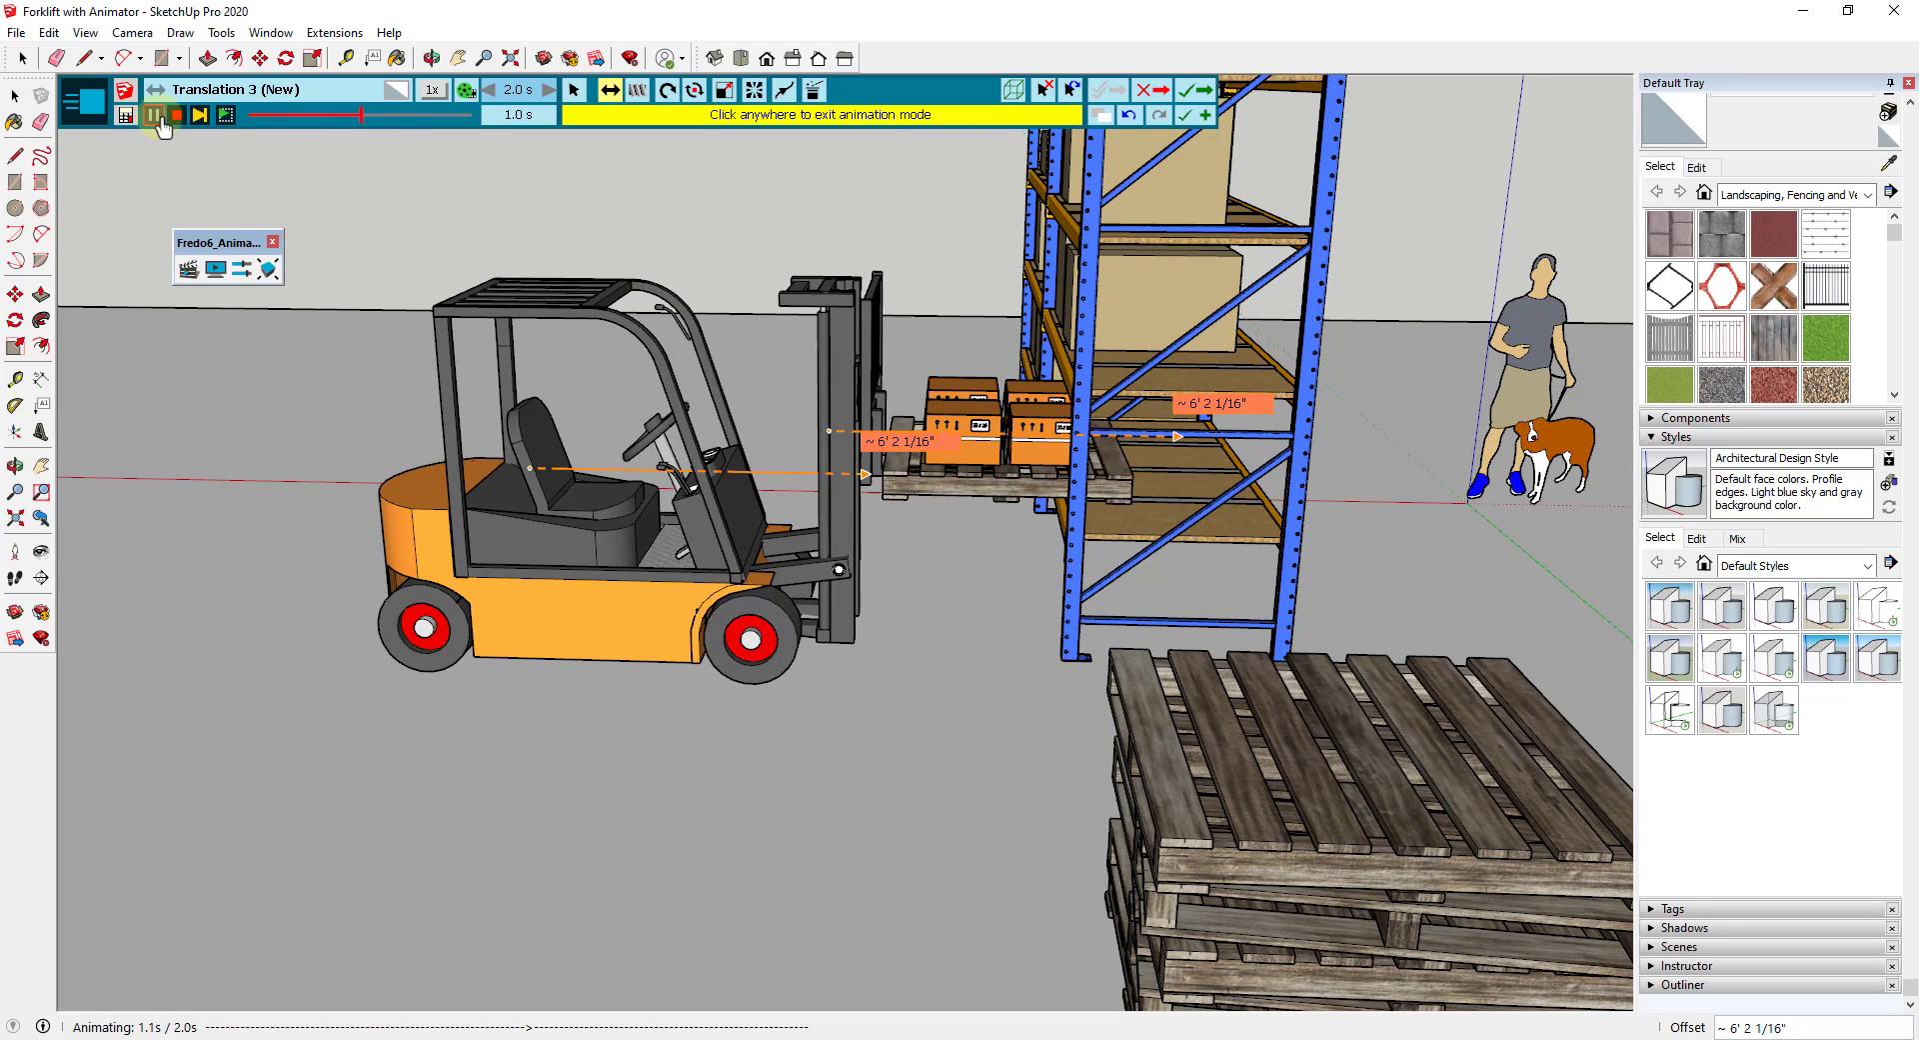
{"action": "left_click", "coordinate": [1177, 489]}
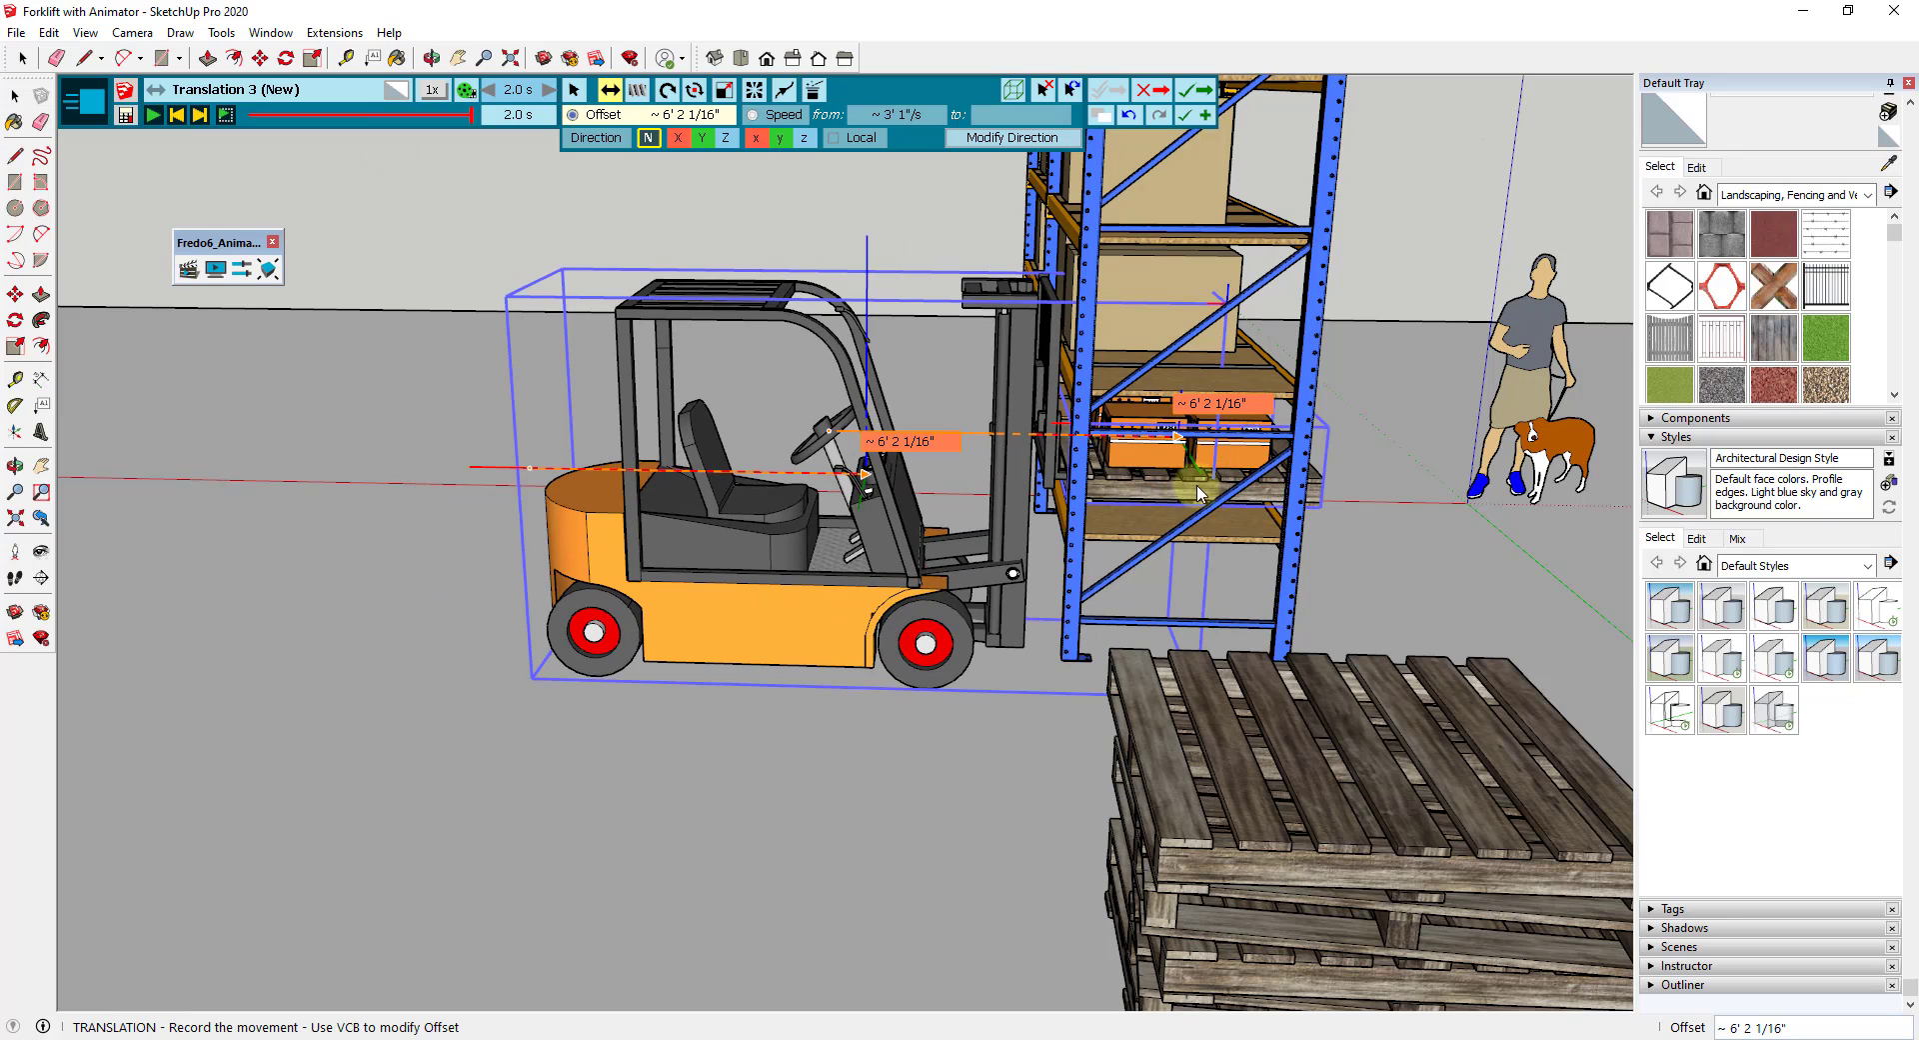
{"action": "left_click", "coordinate": [1195, 93]}
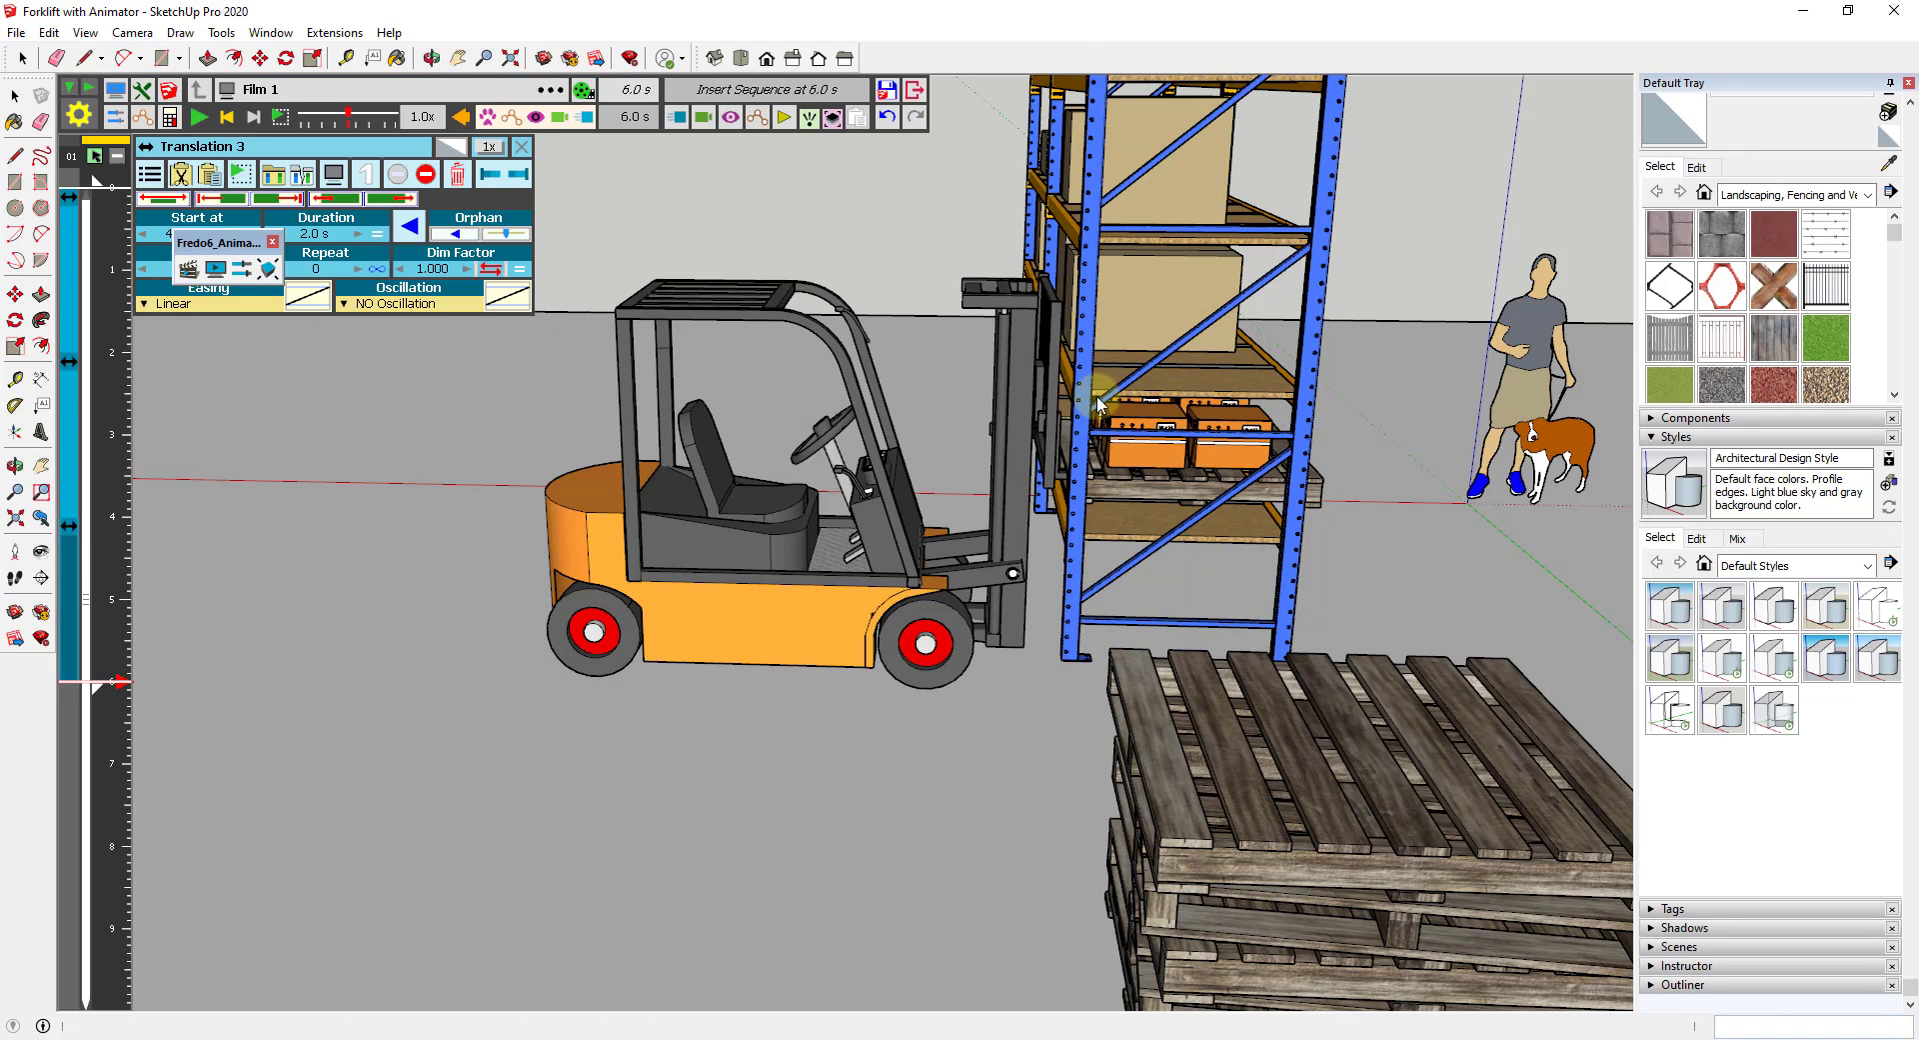
- Replay the film, then add Translation 4 backing the Gabelstapler forklift 9' 2 7/16" from the rack
{"action": "left_click", "coordinate": [115, 204]}
{"action": "left_click", "coordinate": [200, 117]}
{"action": "left_click", "coordinate": [679, 118]}
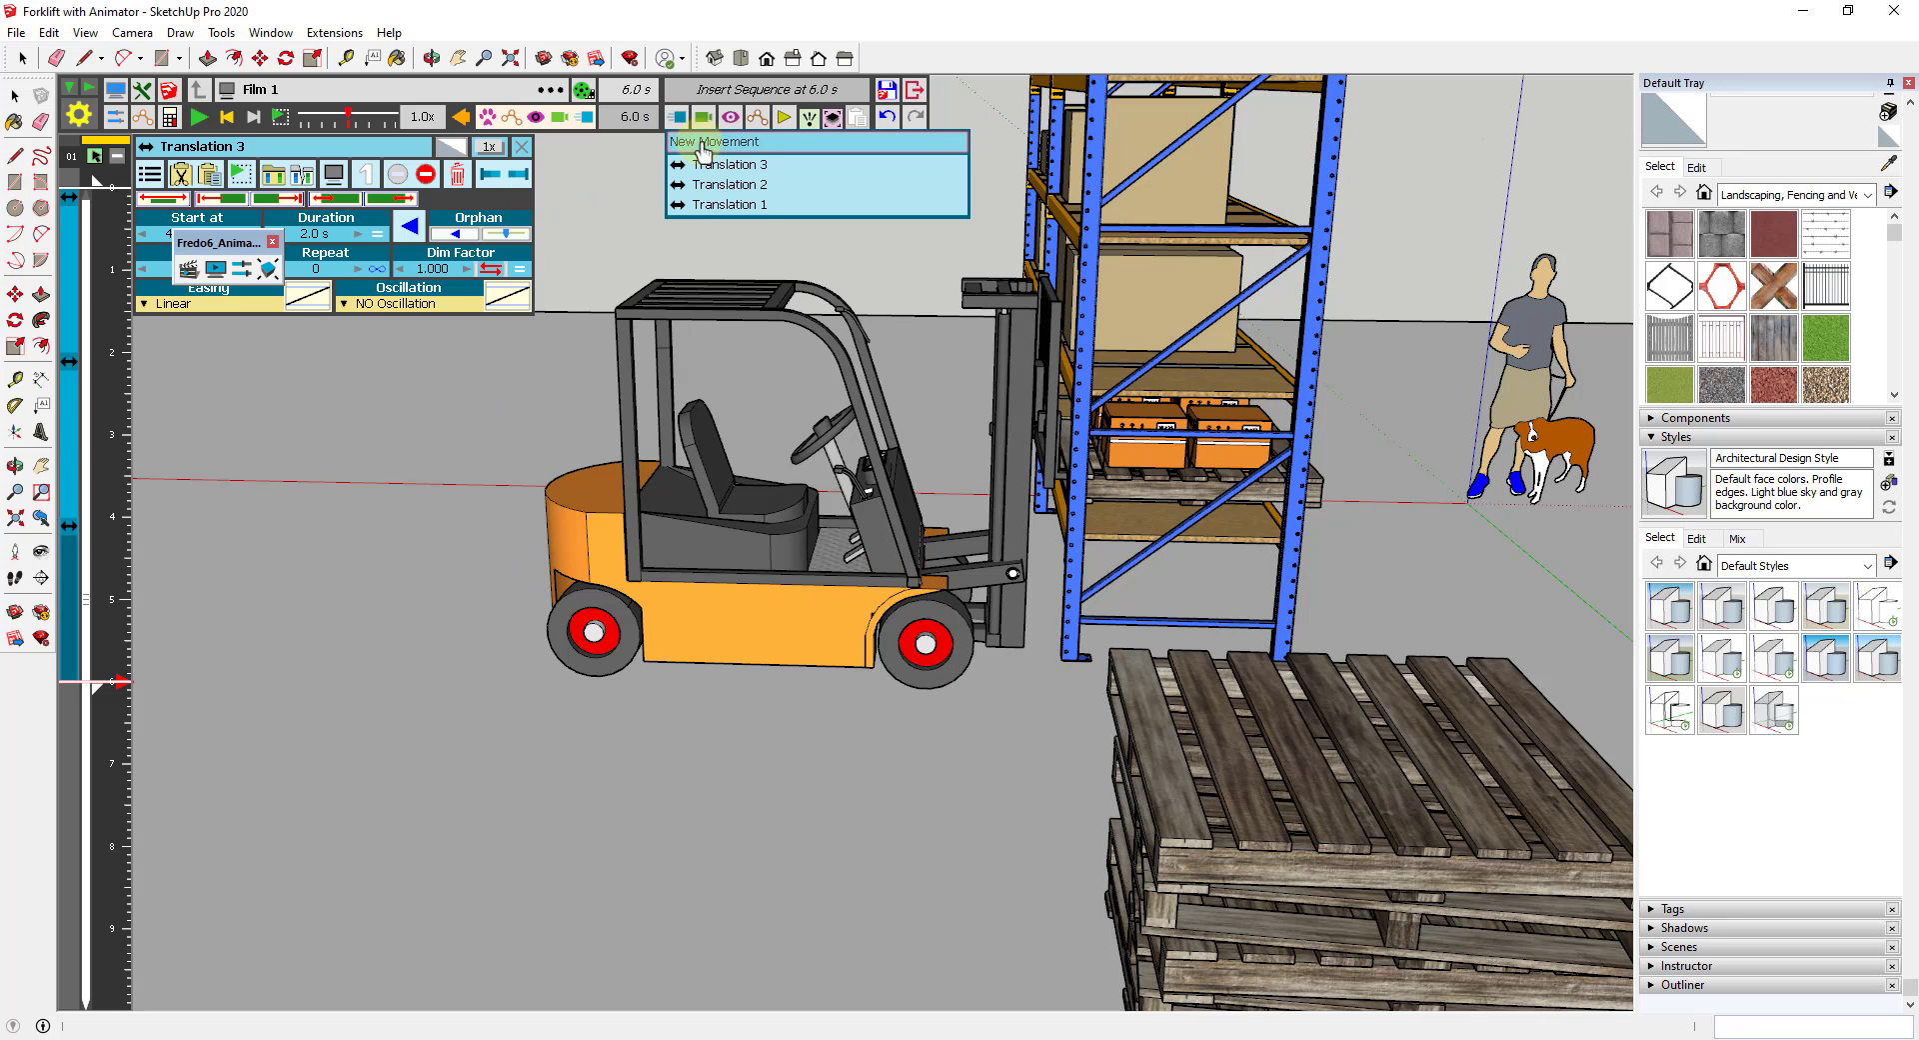
{"action": "left_click", "coordinate": [703, 142]}
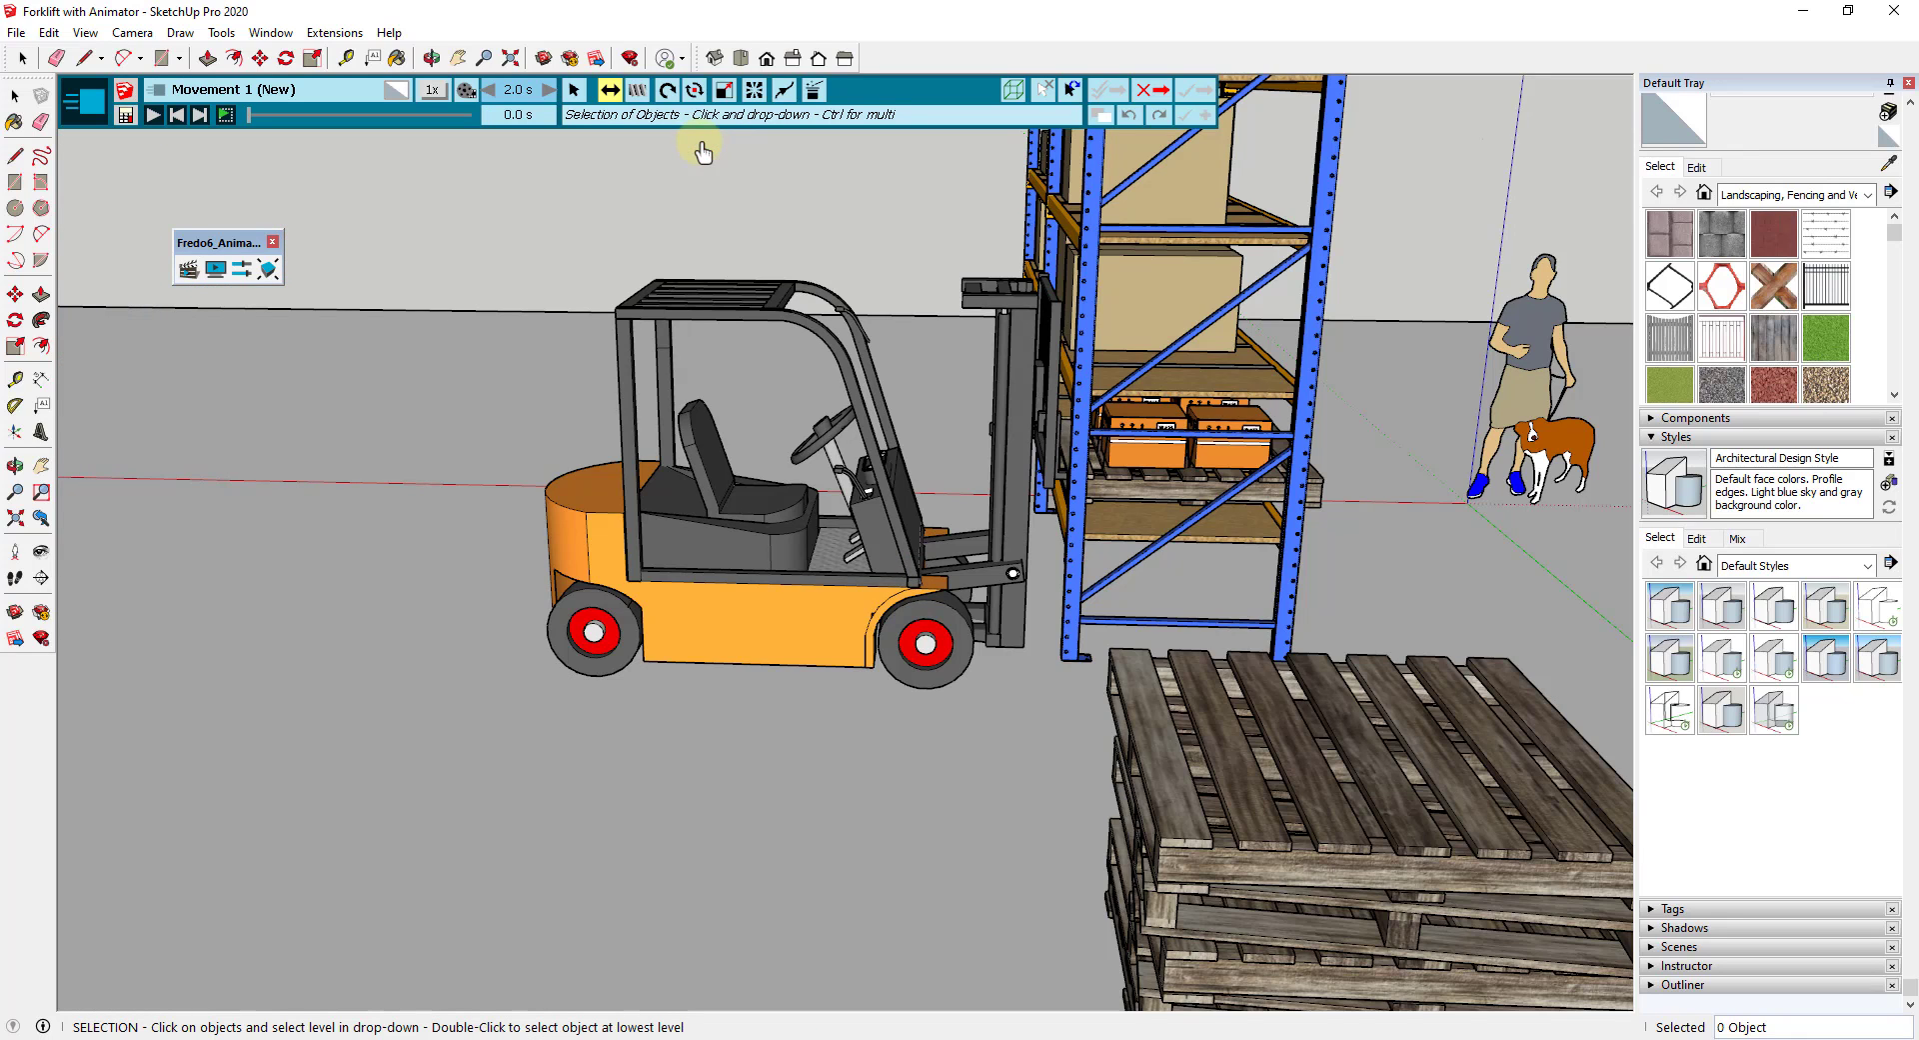
{"action": "left_click", "coordinate": [778, 627]}
{"action": "left_click", "coordinate": [810, 655]}
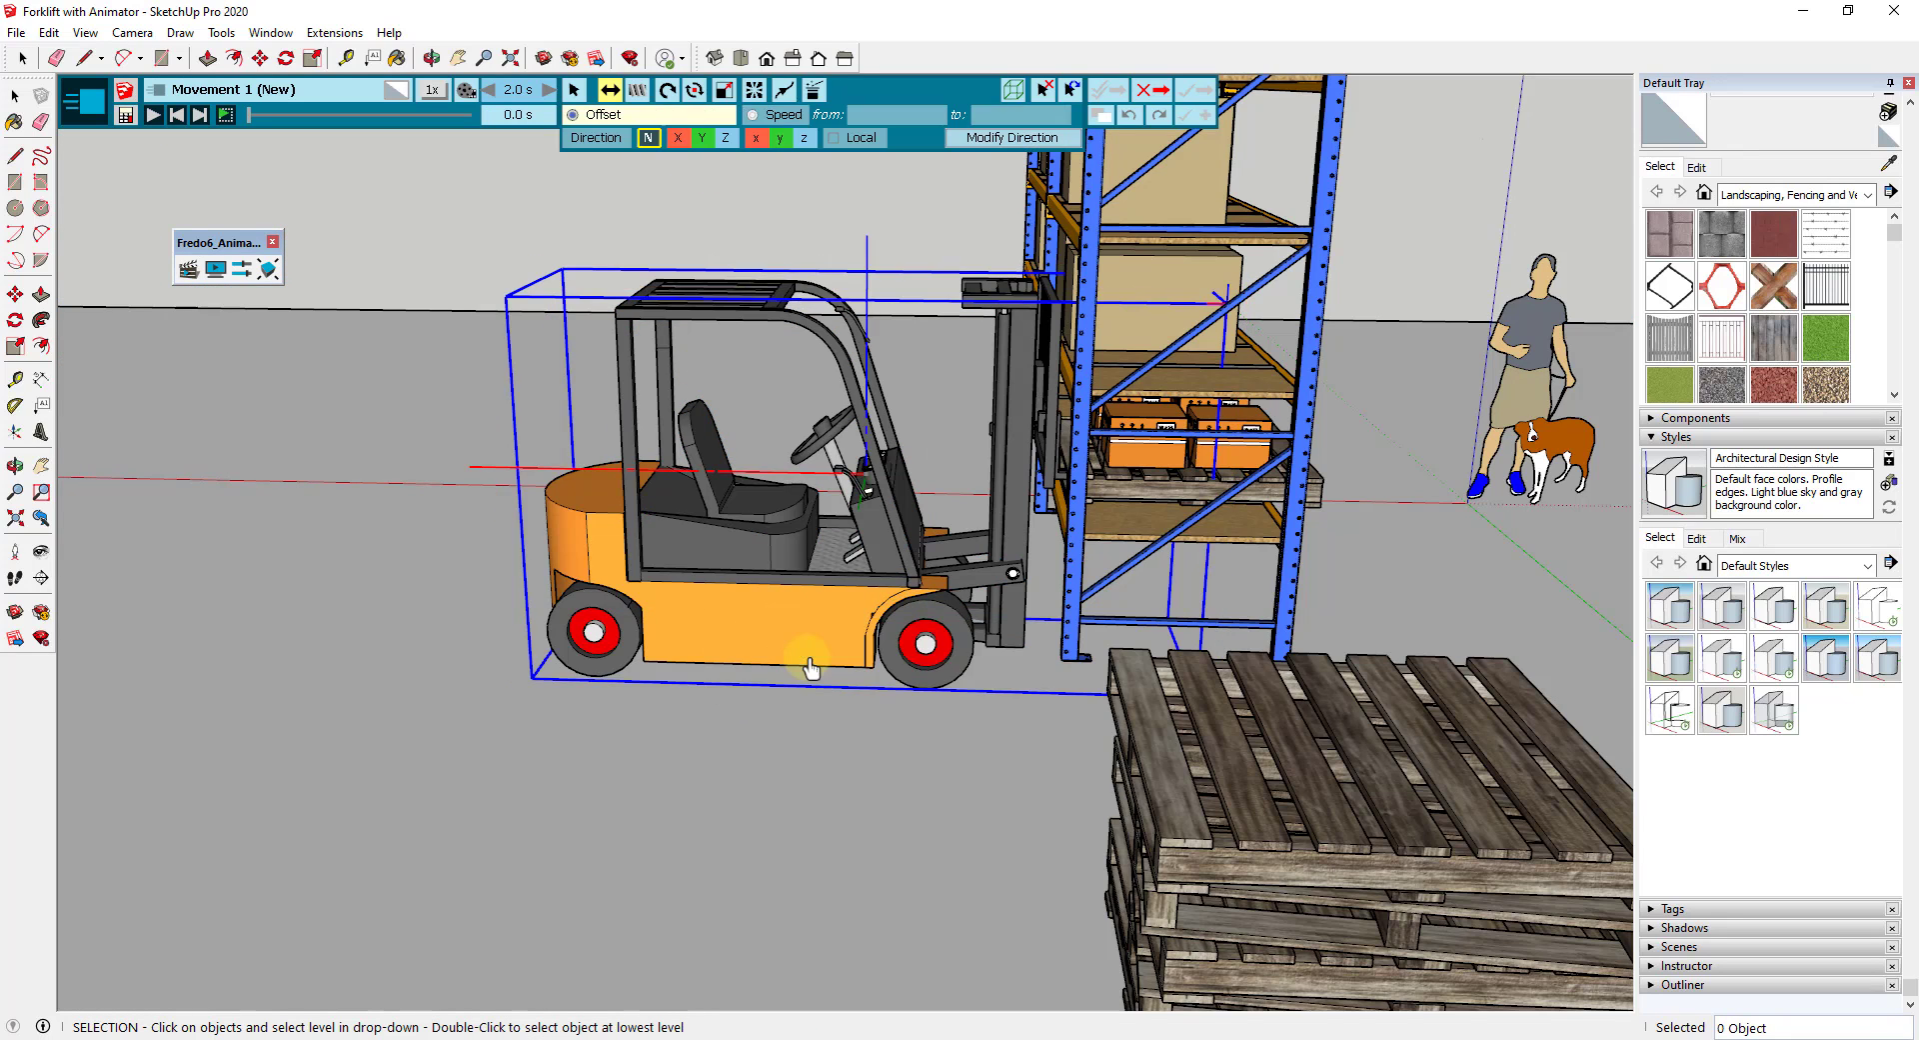
{"action": "left_click", "coordinate": [1004, 685]}
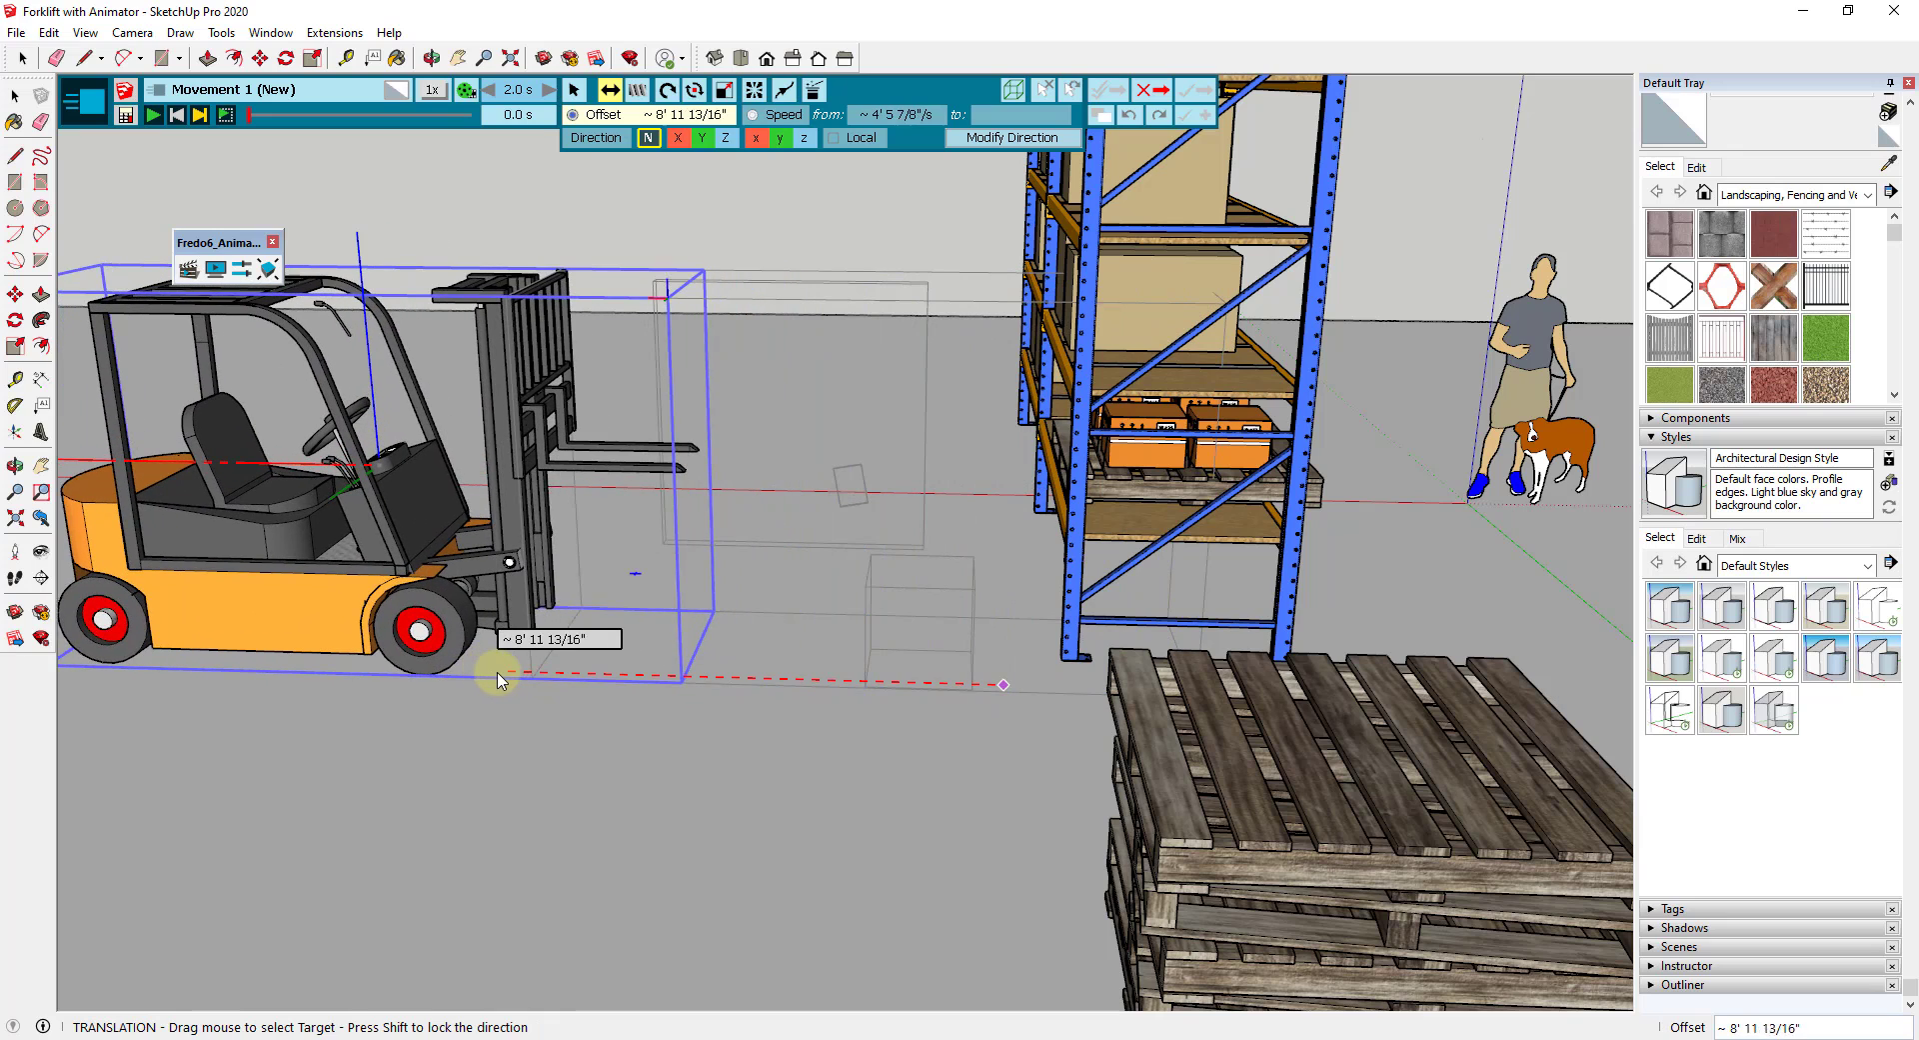
{"action": "left_click", "coordinate": [490, 680]}
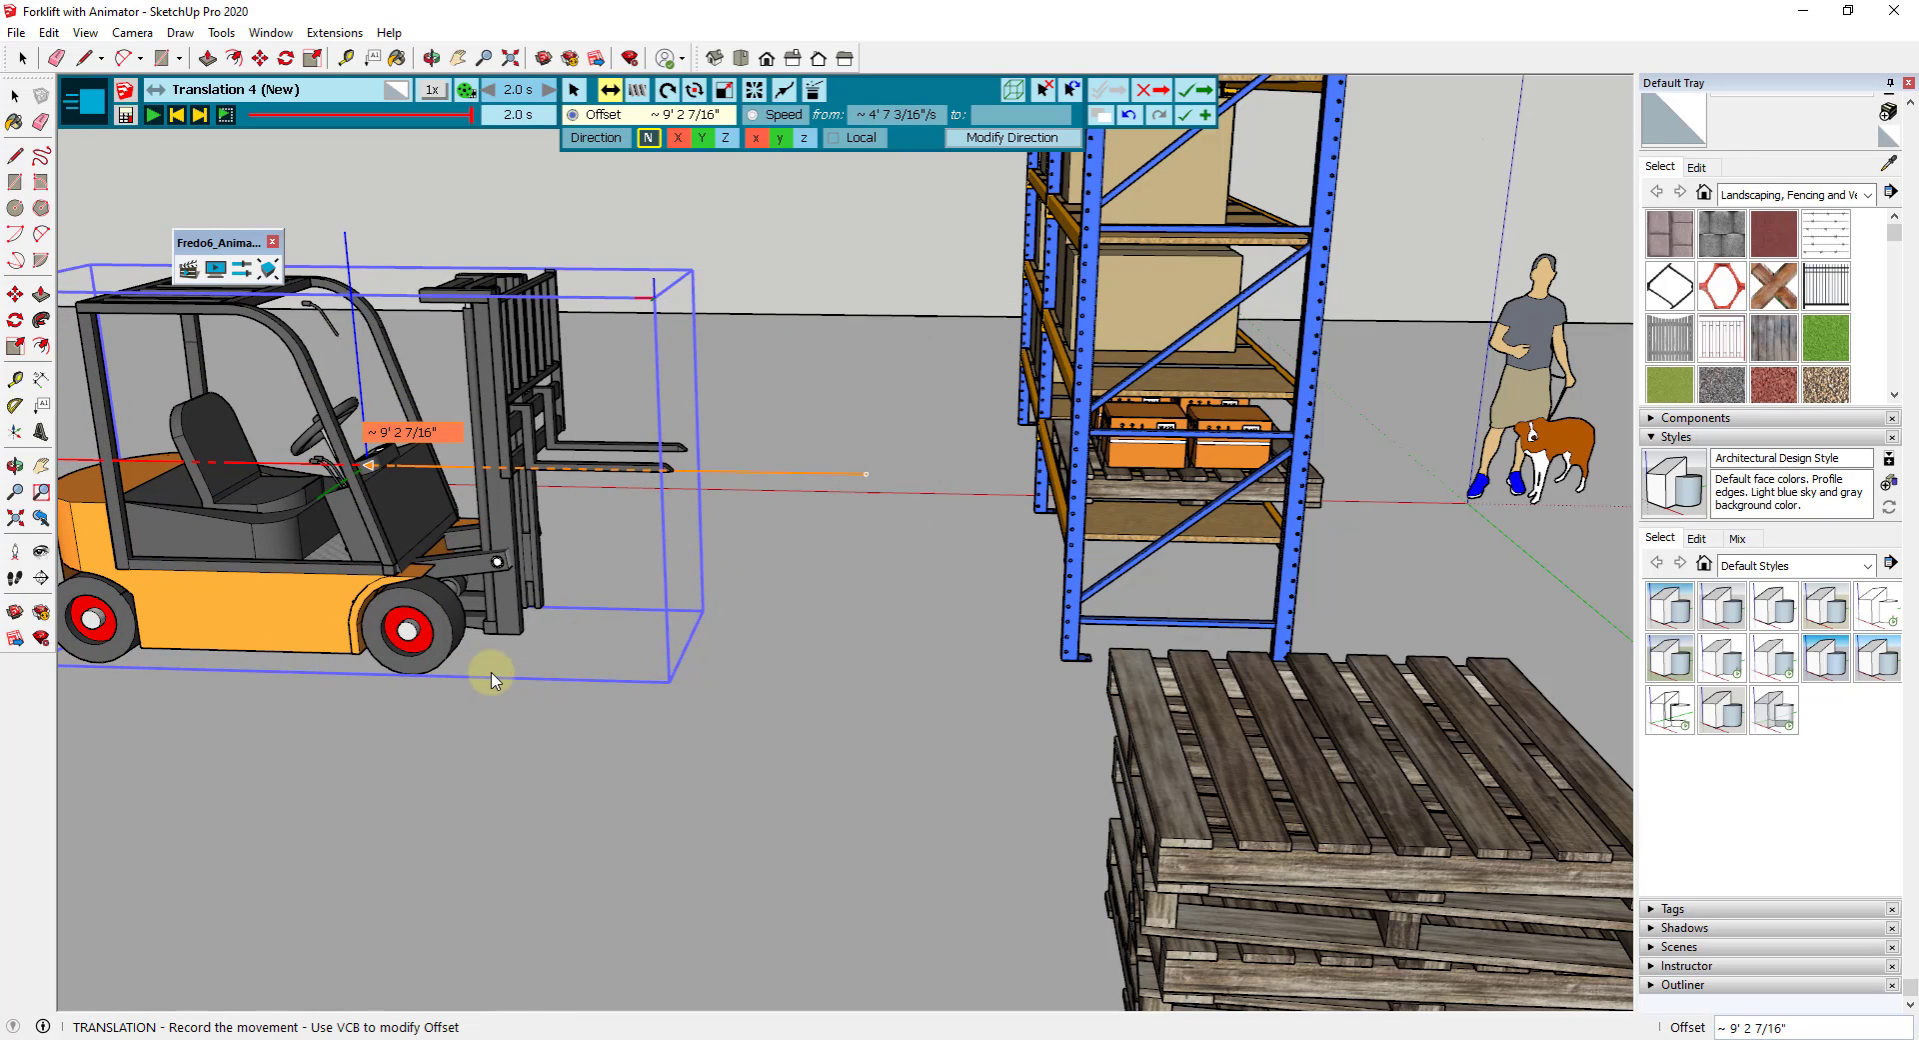
{"action": "left_click", "coordinate": [1189, 92]}
{"action": "left_click", "coordinate": [107, 594]}
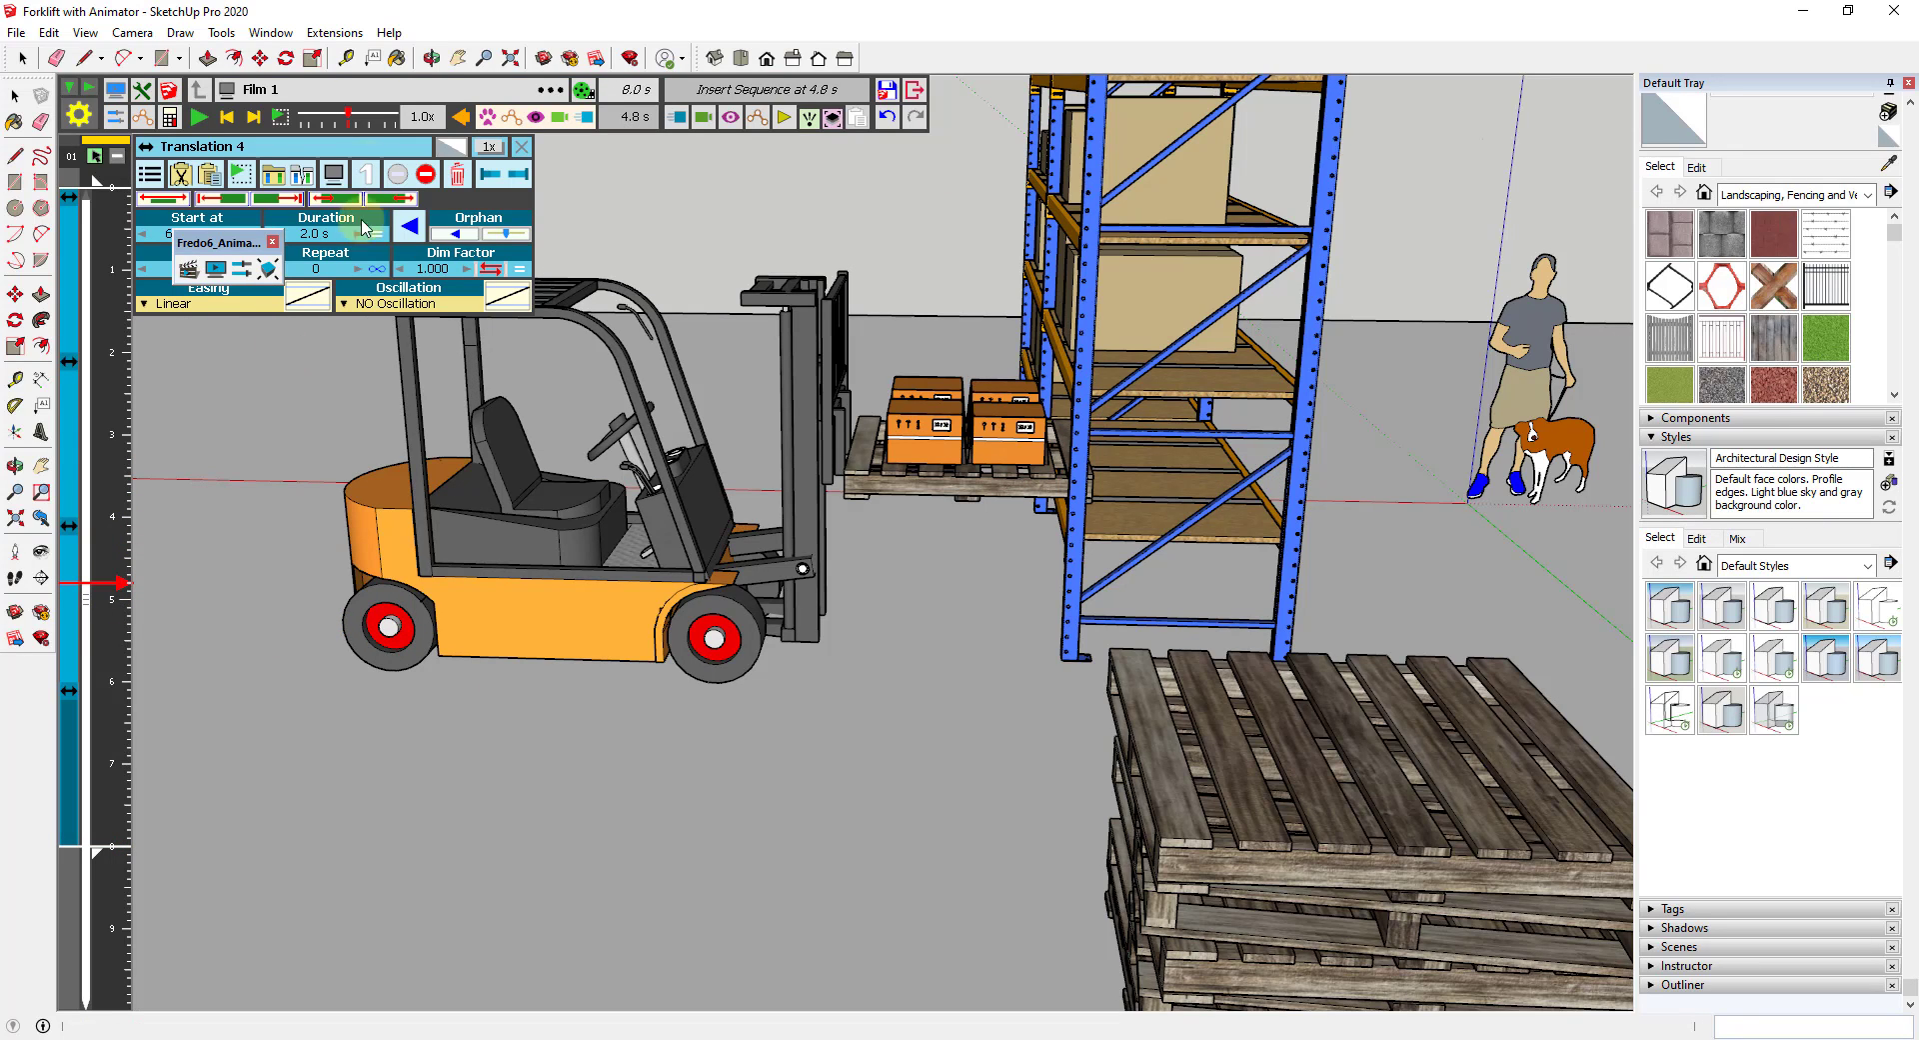
- Drag the Translation 4 bar later so the film runs 9.0 s, and replay from 4.7 s
{"action": "left_click", "coordinate": [198, 118]}
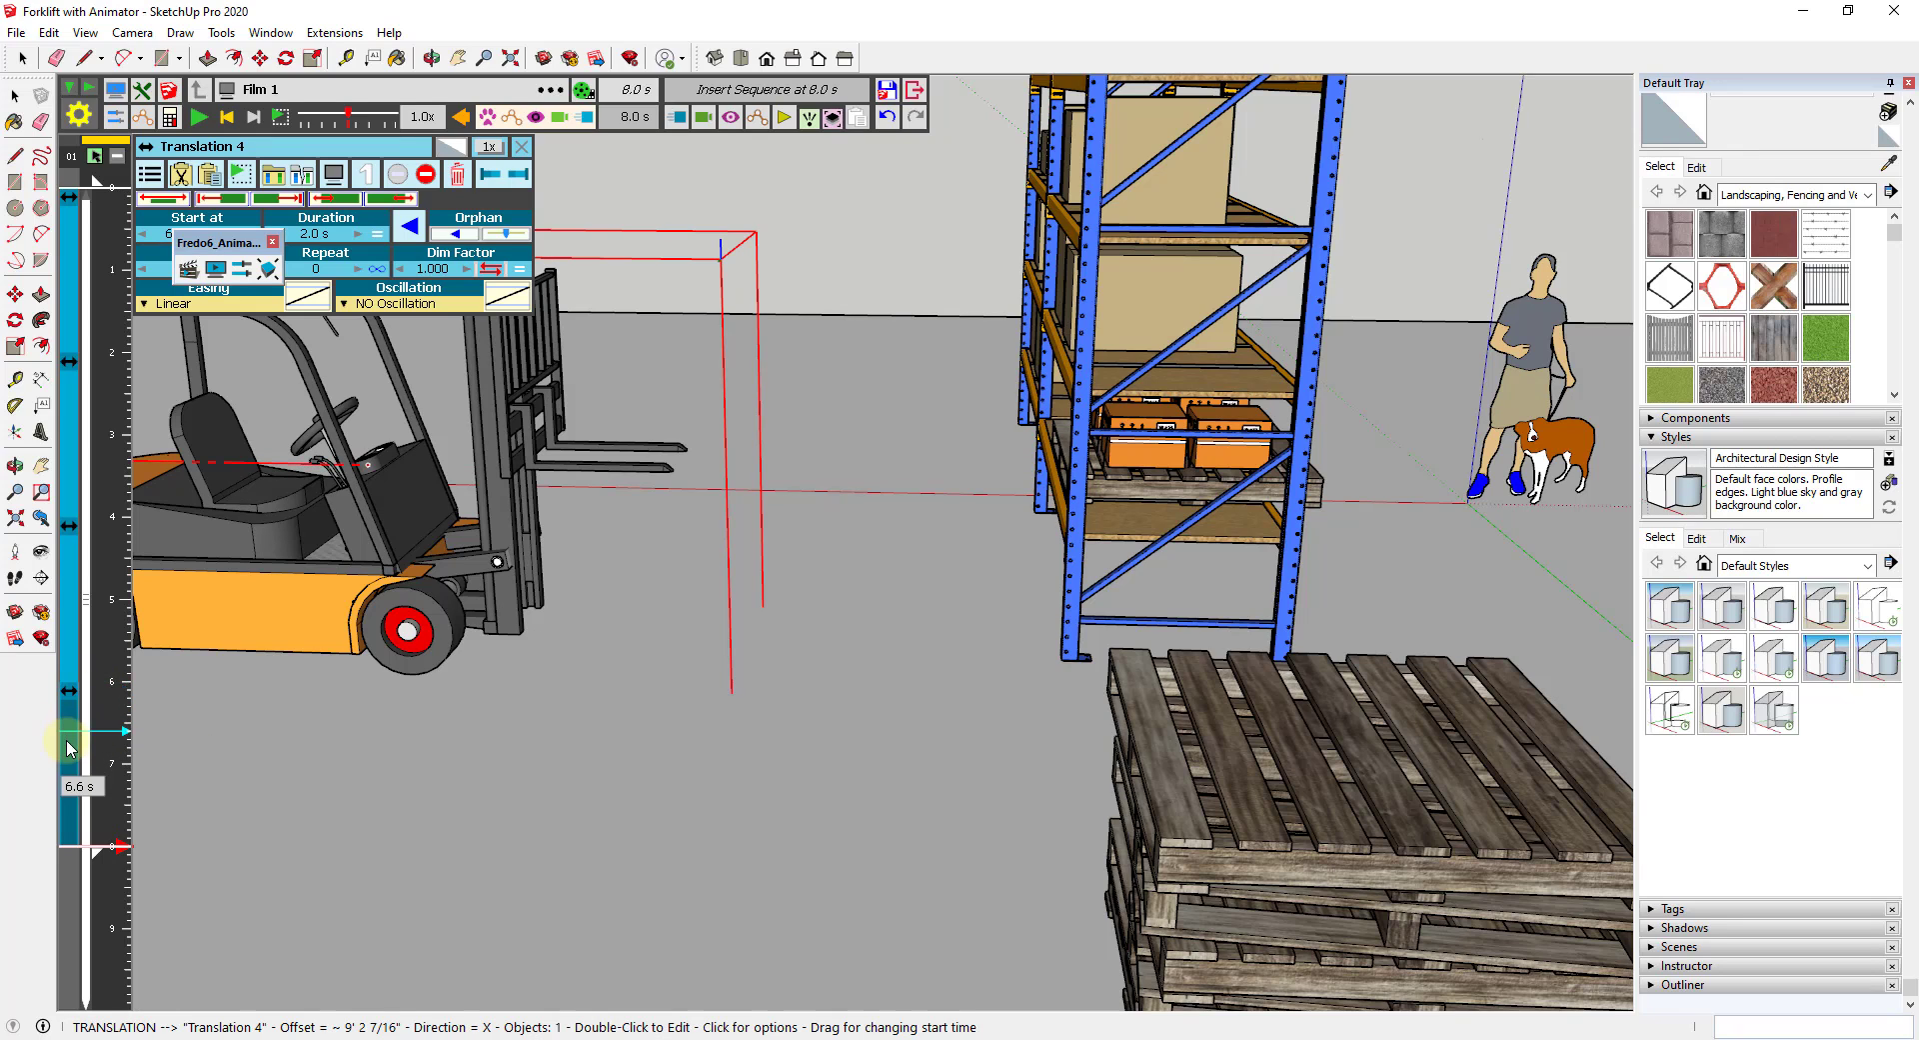
{"action": "left_click_drag", "start_coordinate": [68, 777], "coordinate": [68, 824]}
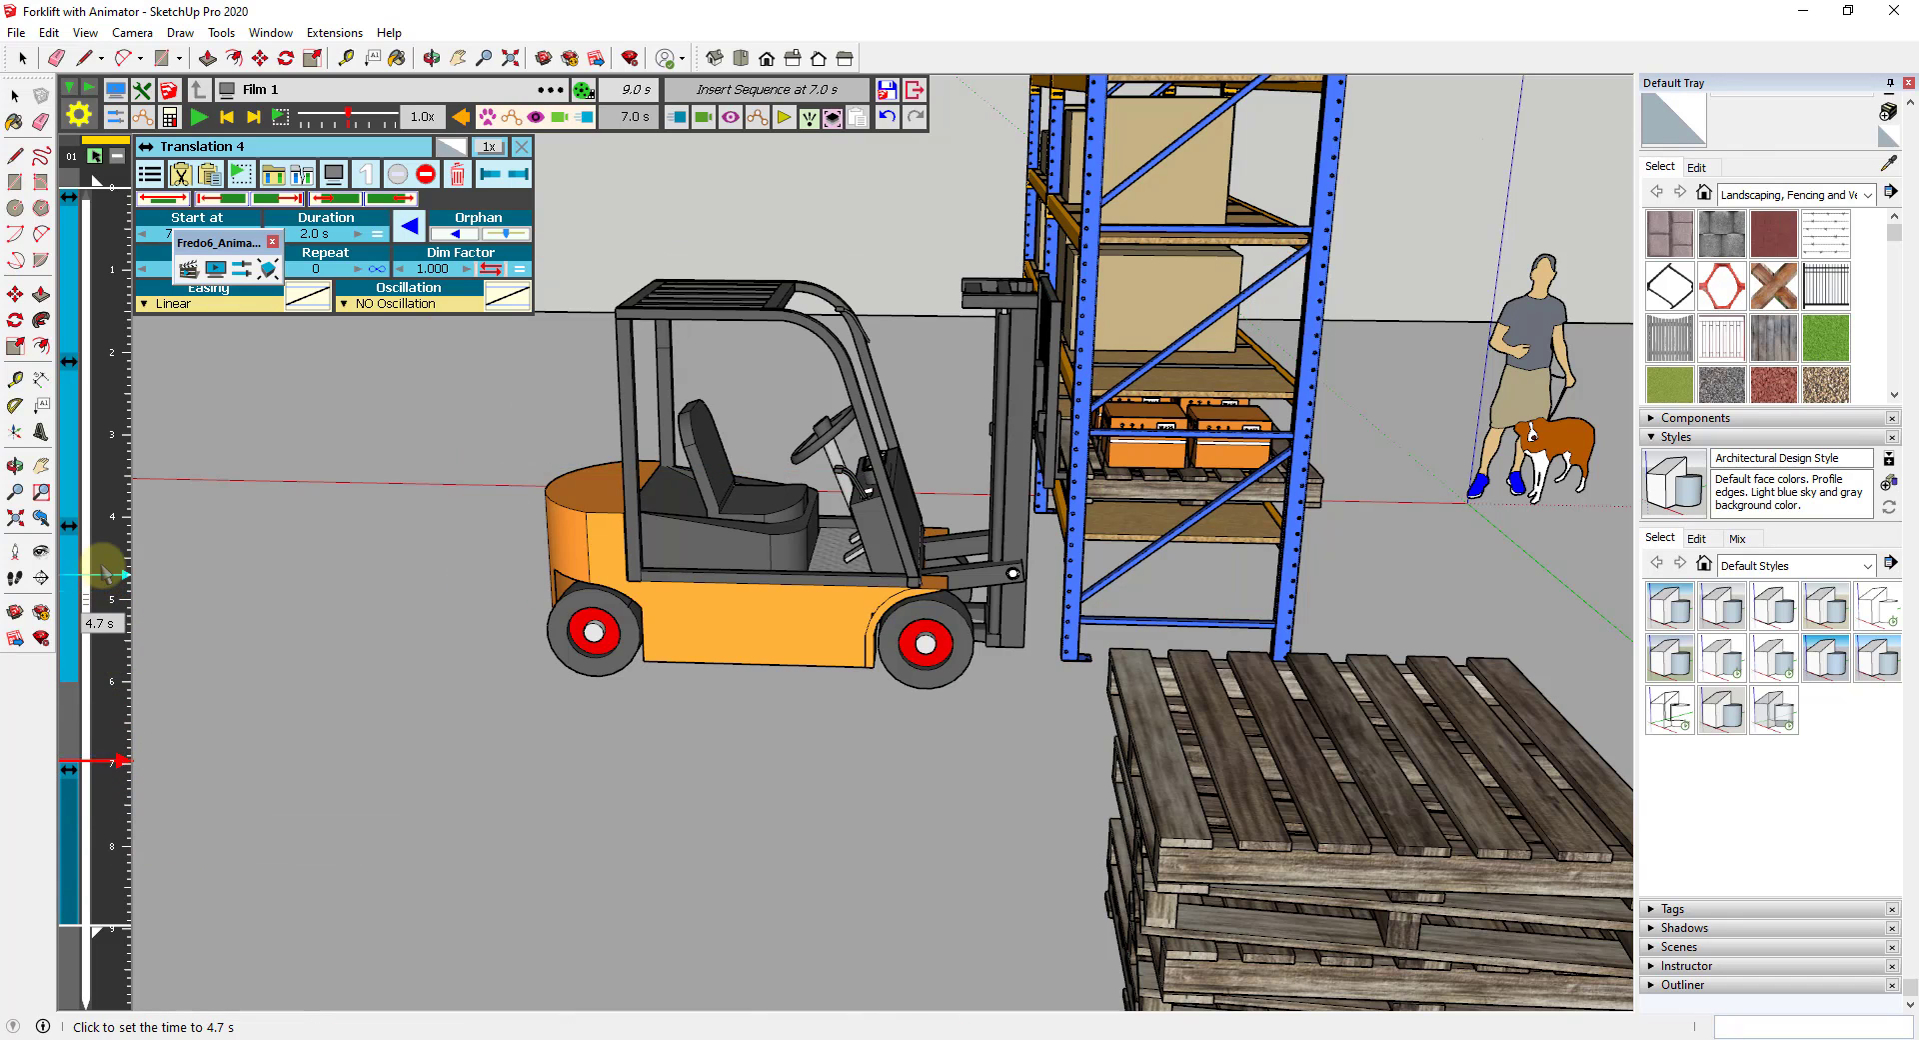
{"action": "left_click", "coordinate": [106, 568]}
{"action": "left_click", "coordinate": [199, 117]}
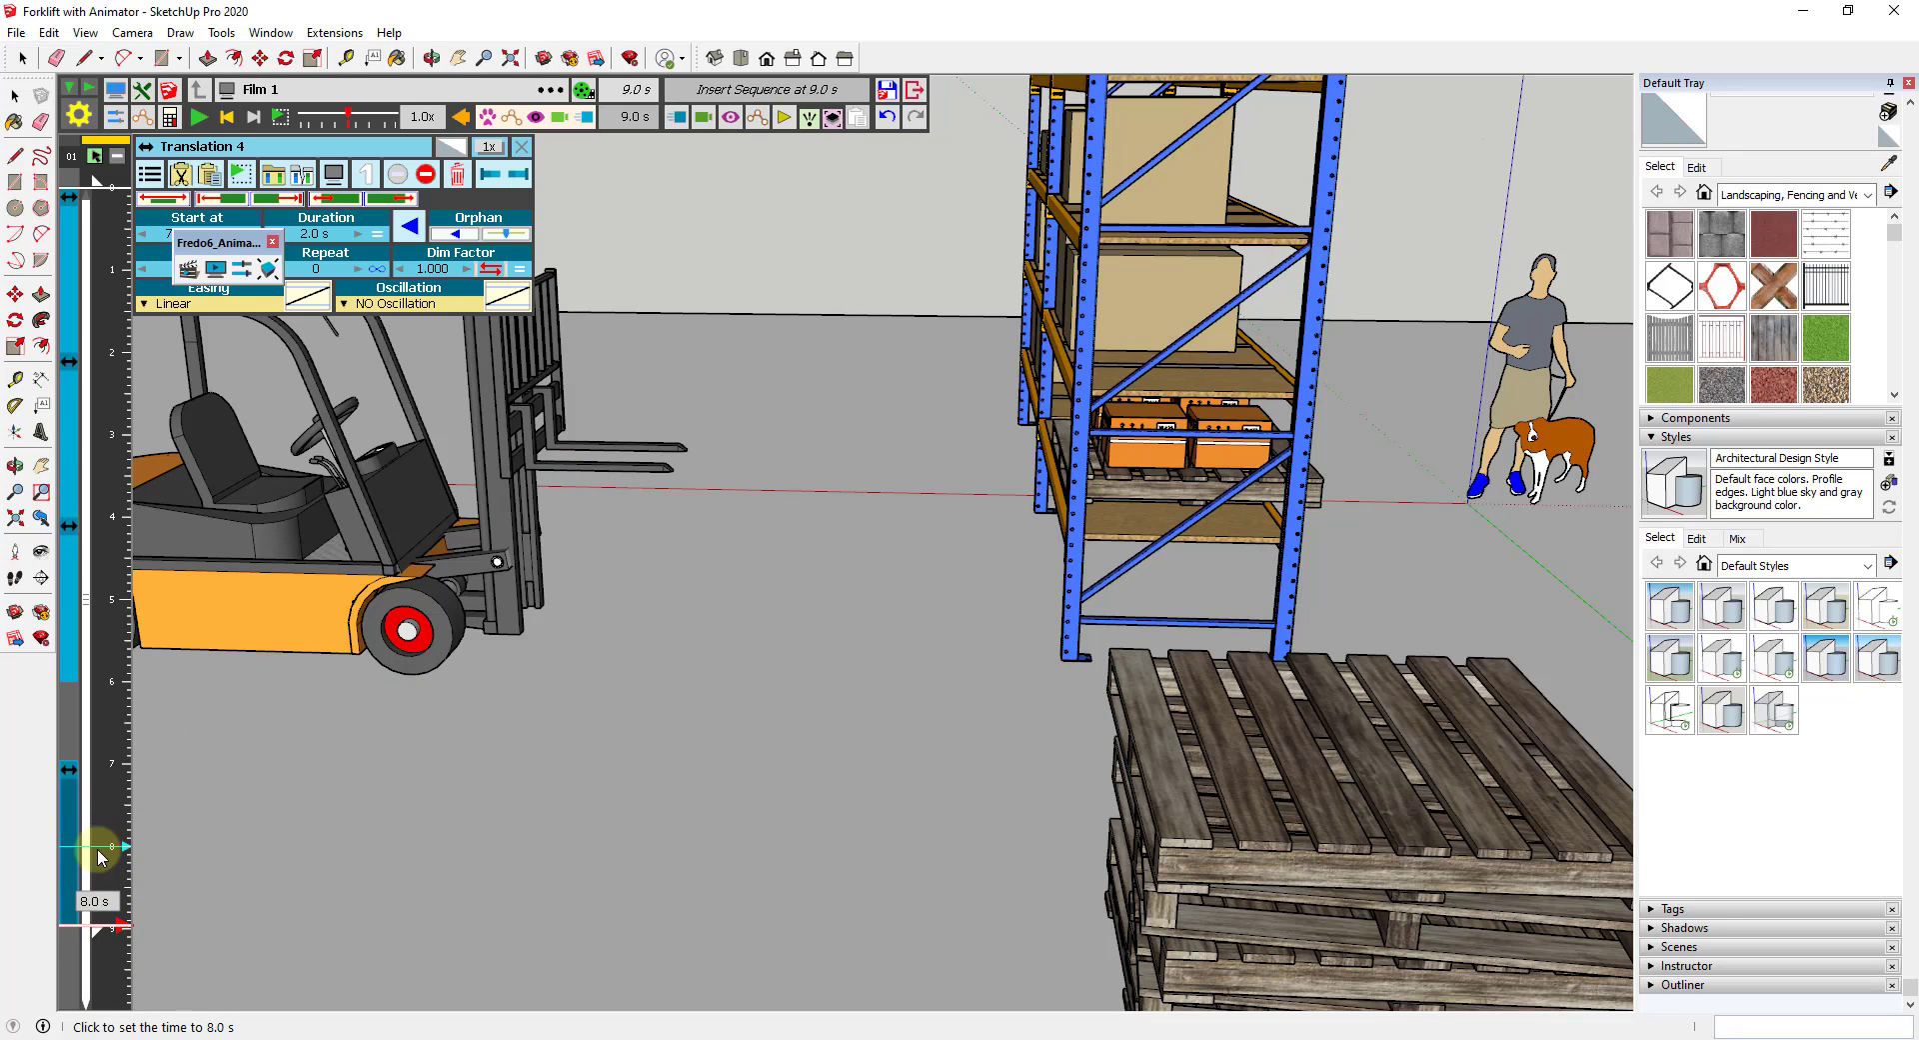
- Add Translation 5 lowering the fork group about 2' 6 3/16"
{"action": "left_click", "coordinate": [680, 120]}
{"action": "left_click", "coordinate": [727, 150]}
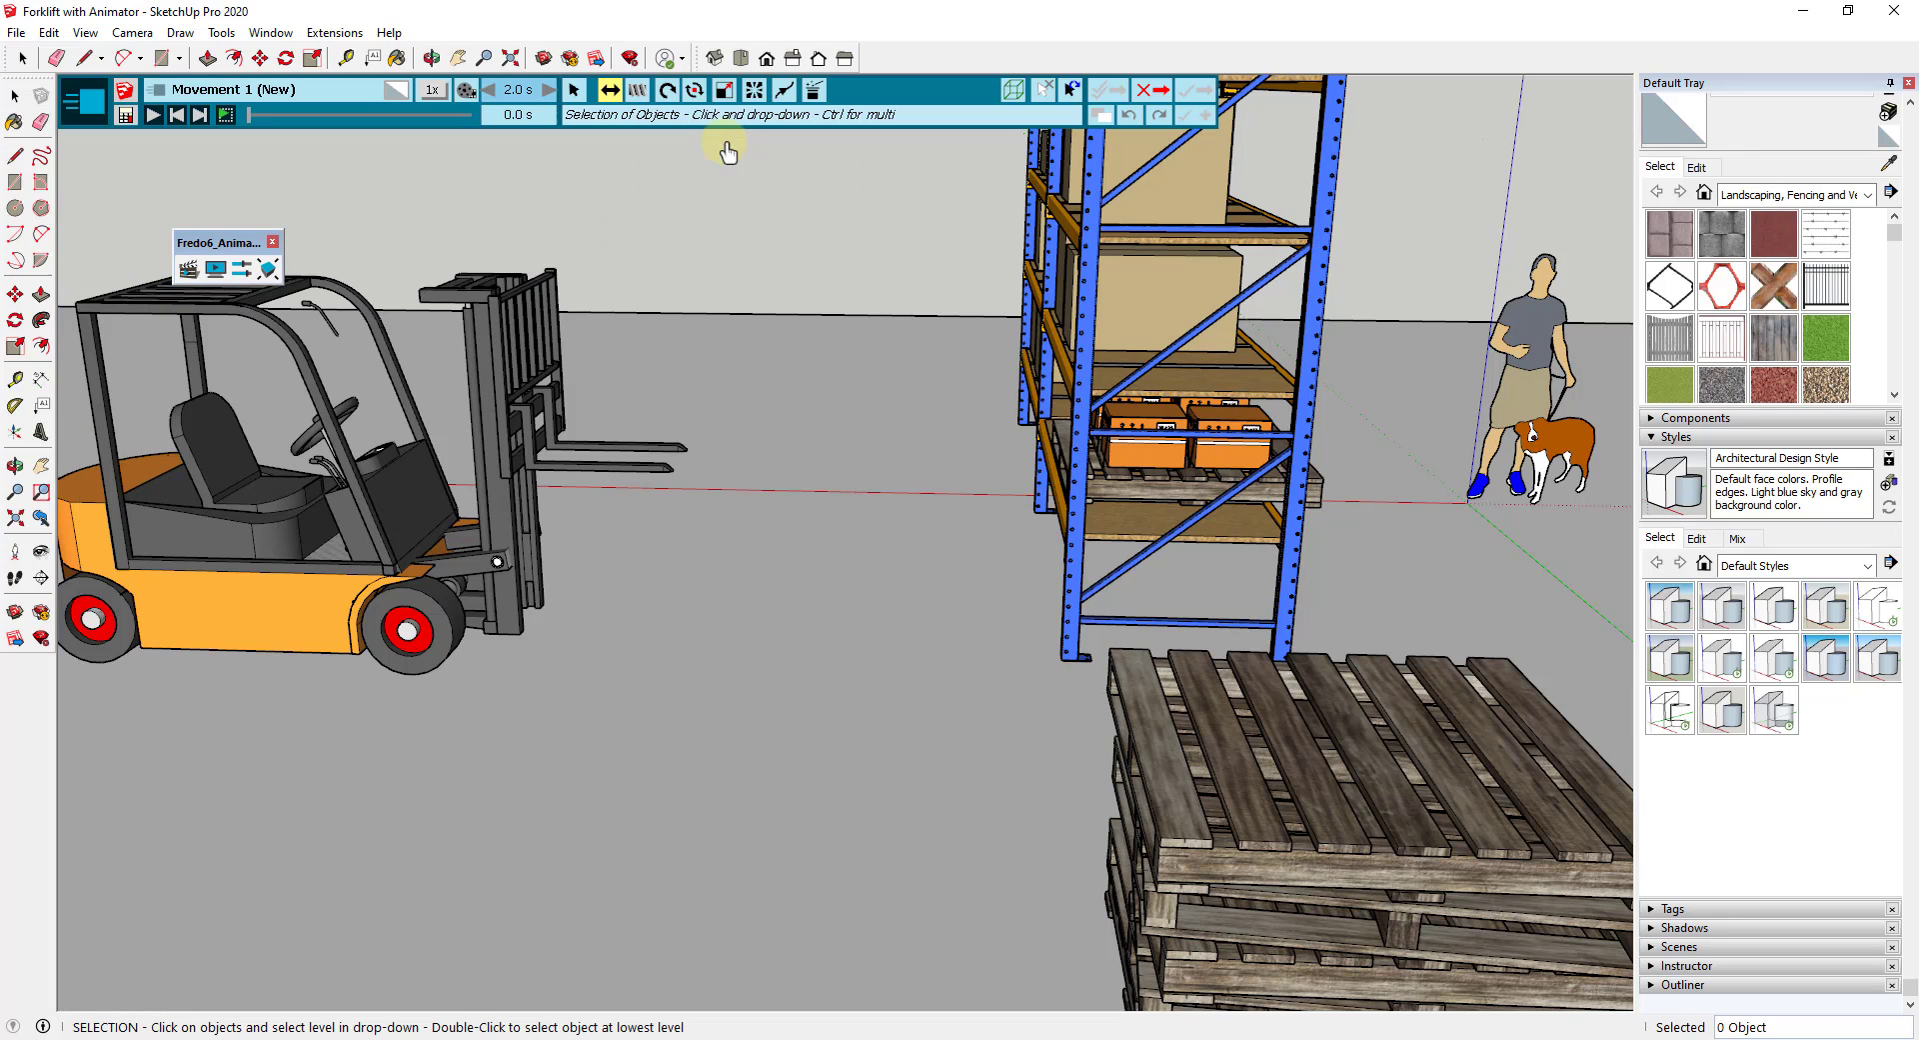
{"action": "left_click", "coordinate": [539, 449]}
{"action": "left_click", "coordinate": [539, 451]}
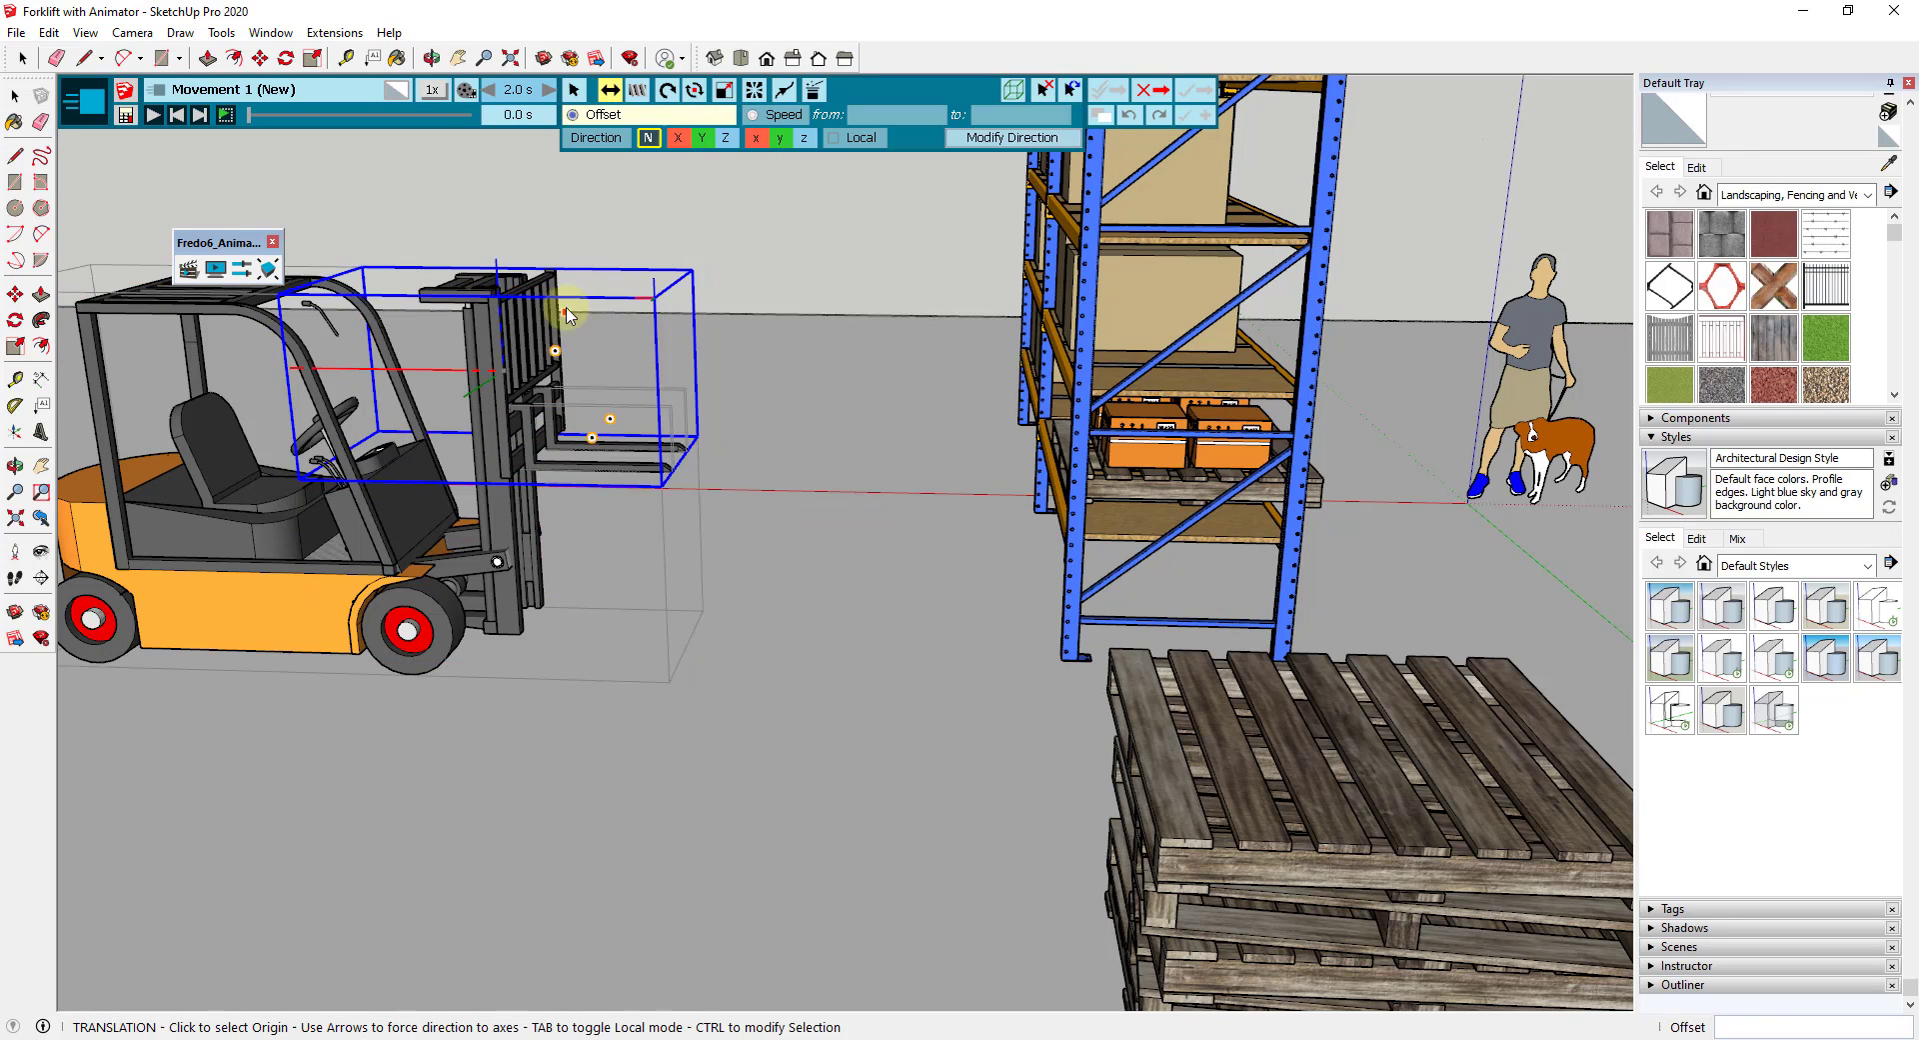
{"action": "left_click_drag", "start_coordinate": [534, 463], "coordinate": [588, 598]}
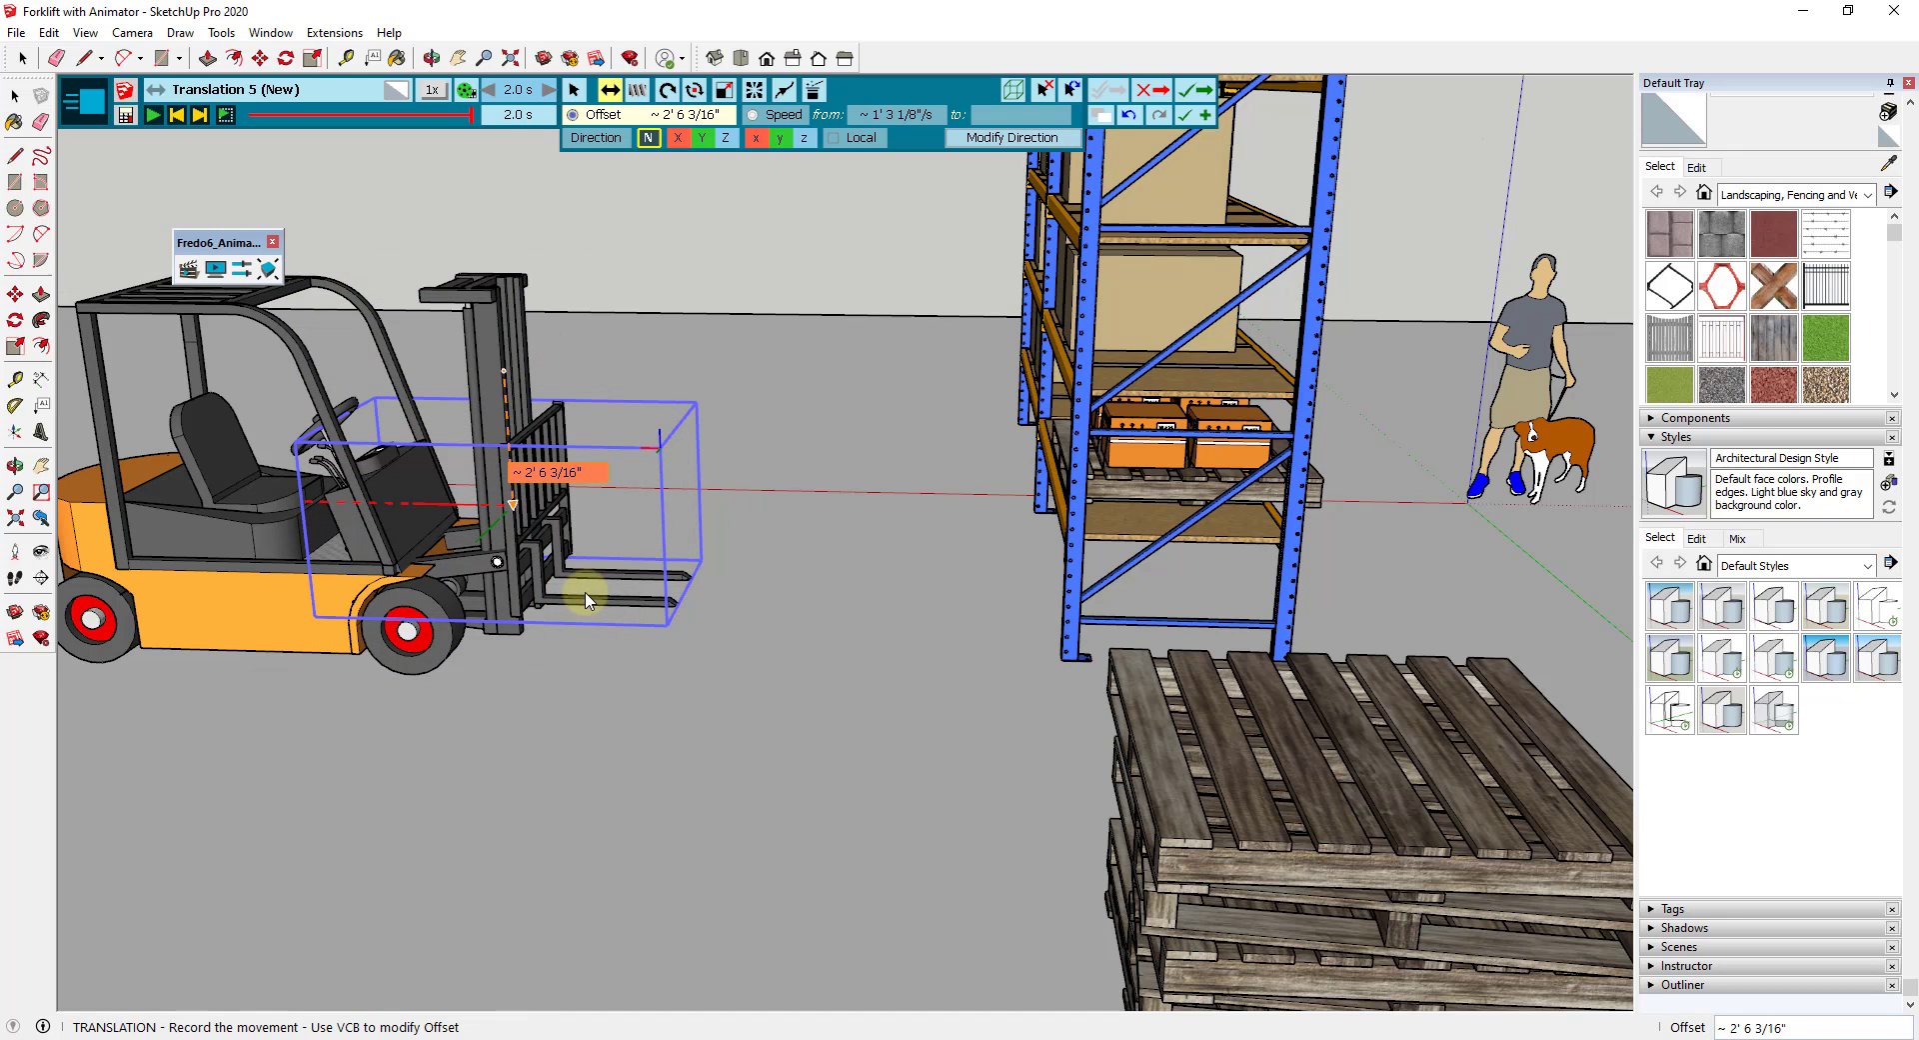
{"action": "left_click", "coordinate": [1196, 97]}
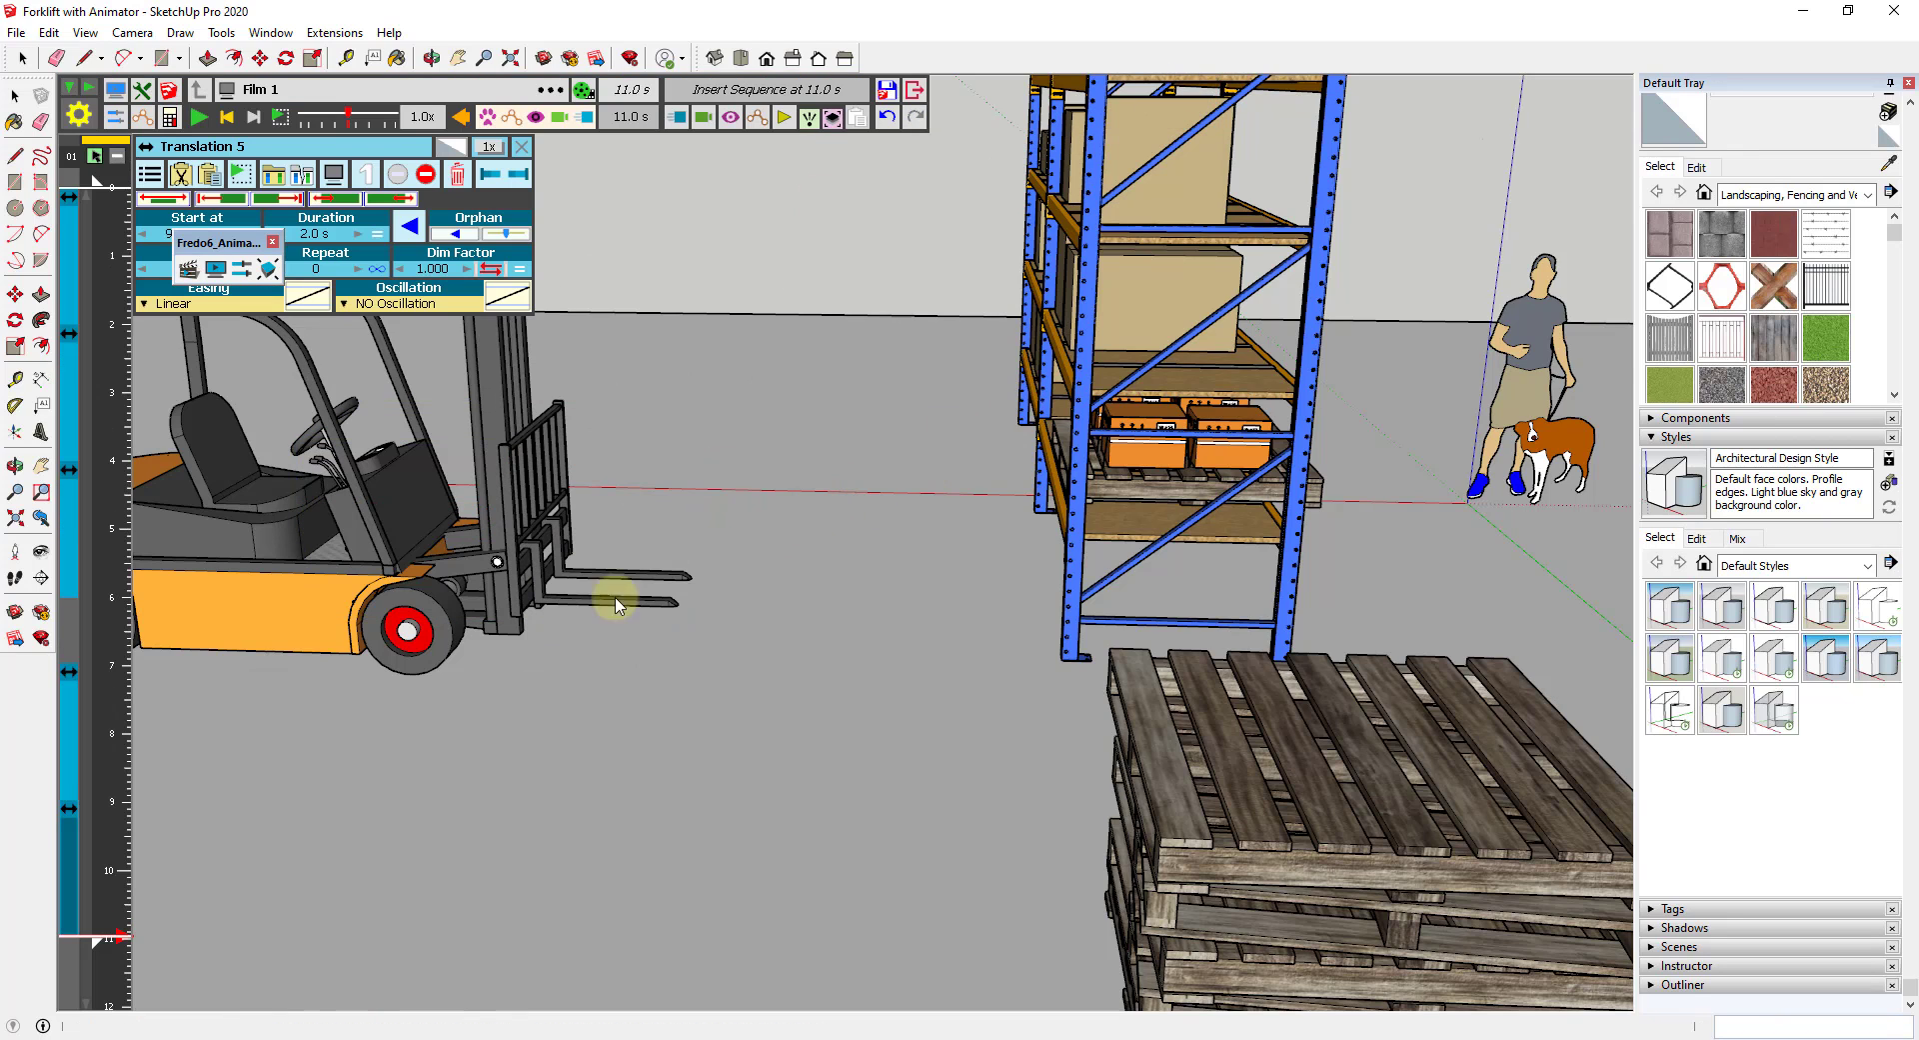
- Set Translation 5's start time to 8 seconds and preview the forklift animation
{"action": "left_click", "coordinate": [100, 798]}
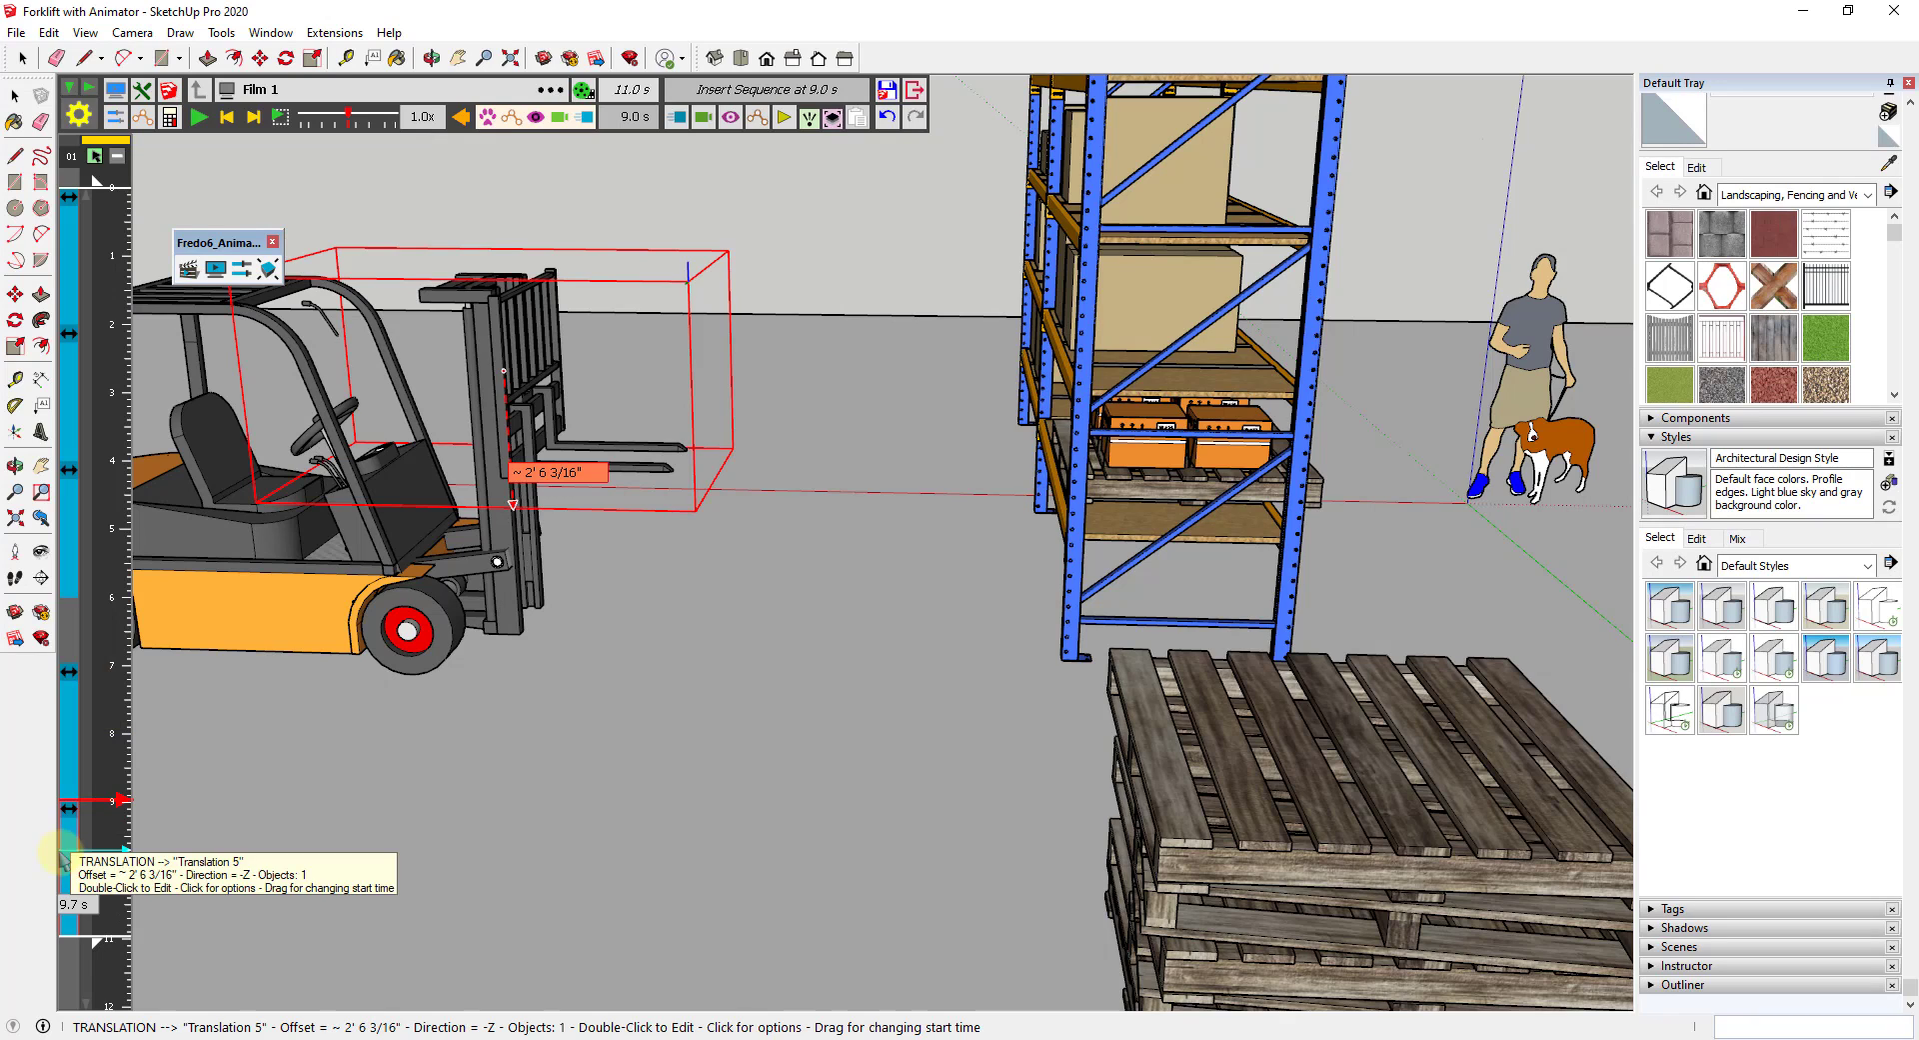
{"action": "left_click", "coordinate": [61, 858]}
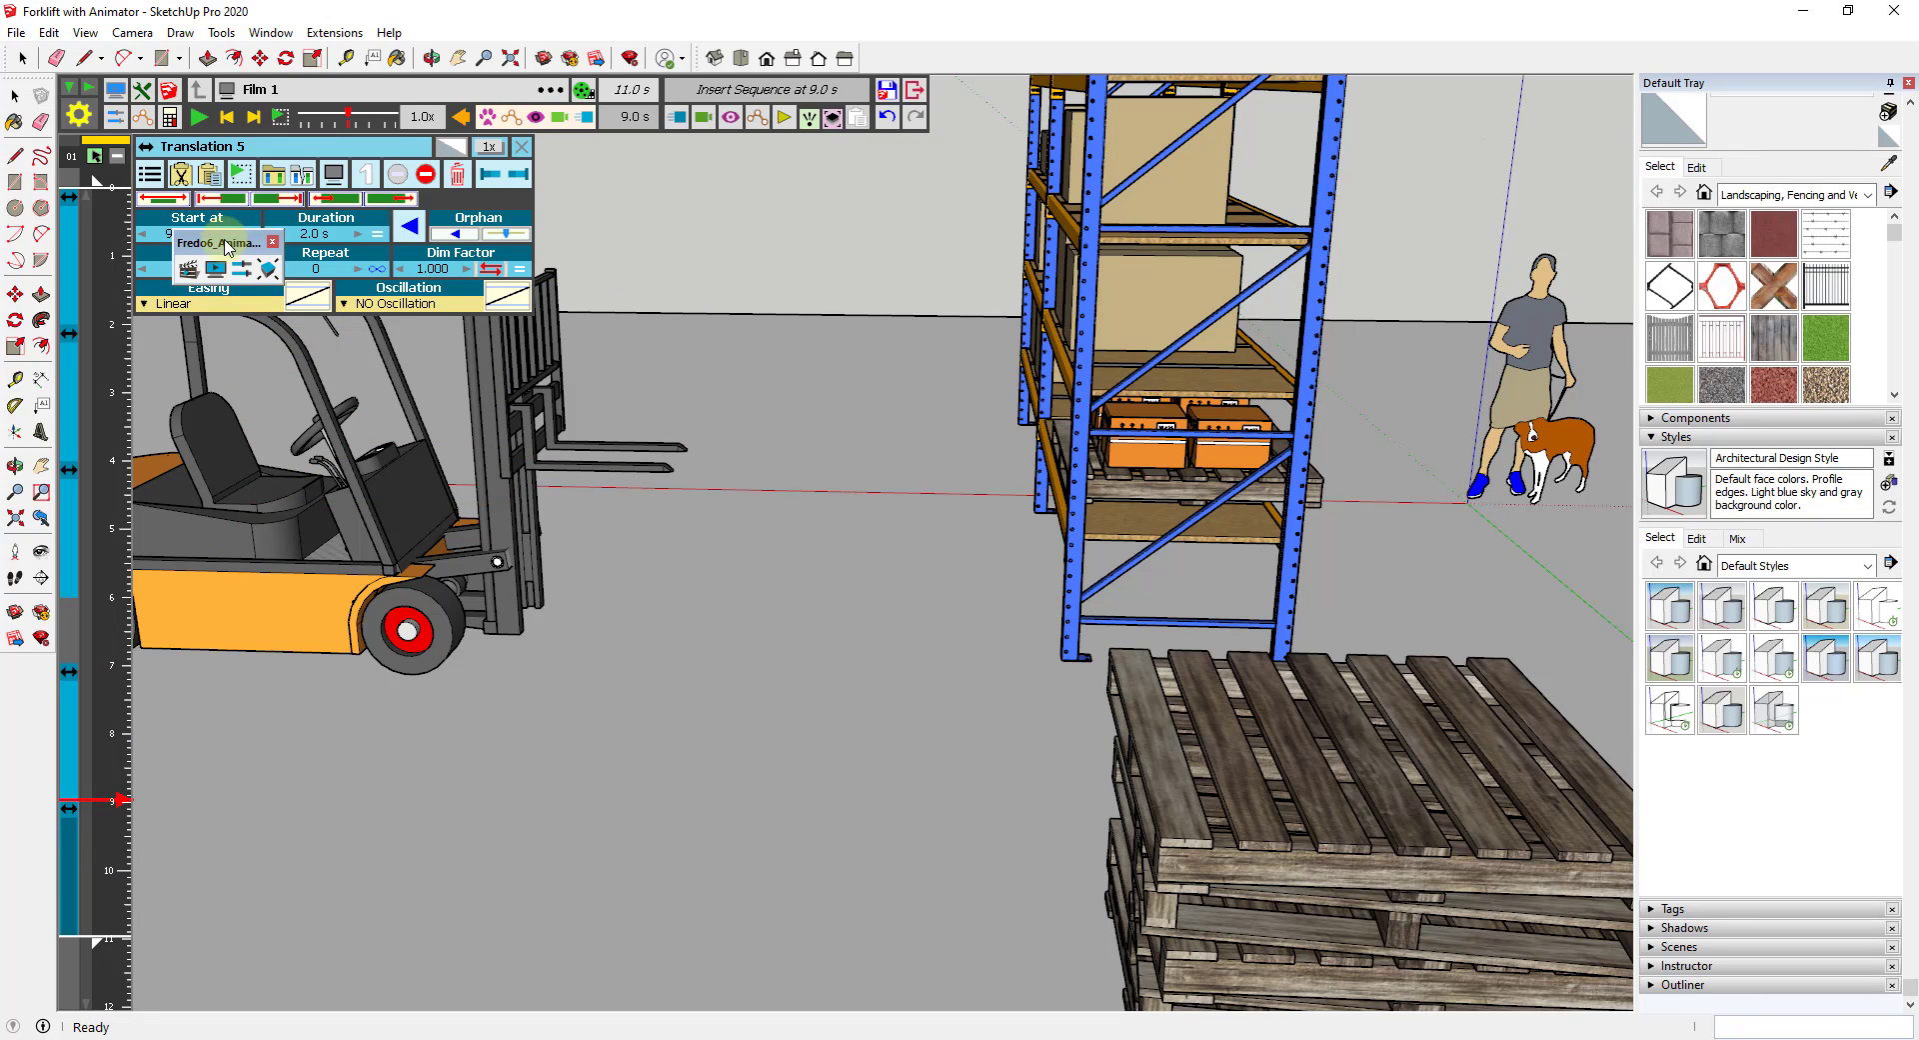
{"action": "left_click_drag", "start_coordinate": [228, 246], "coordinate": [230, 548]}
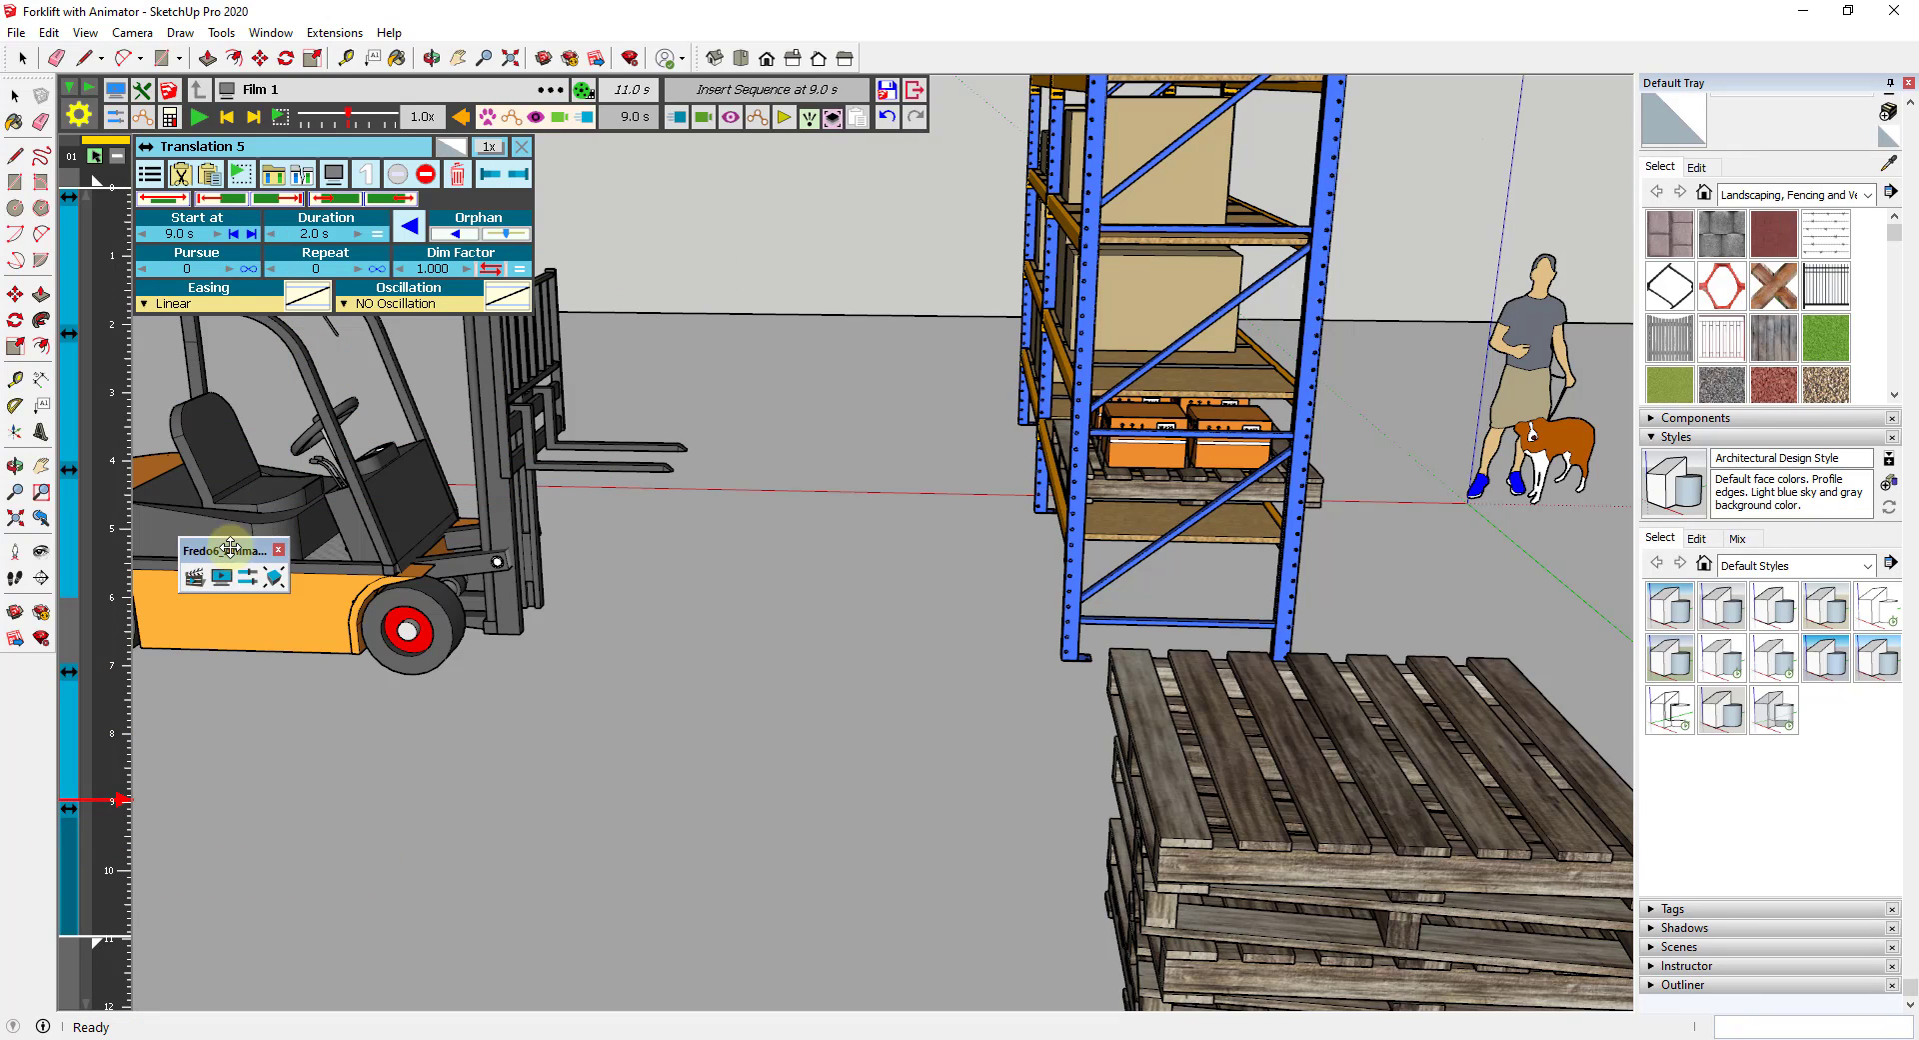
{"action": "left_click", "coordinate": [180, 235]}
{"action": "type", "text": "8"}
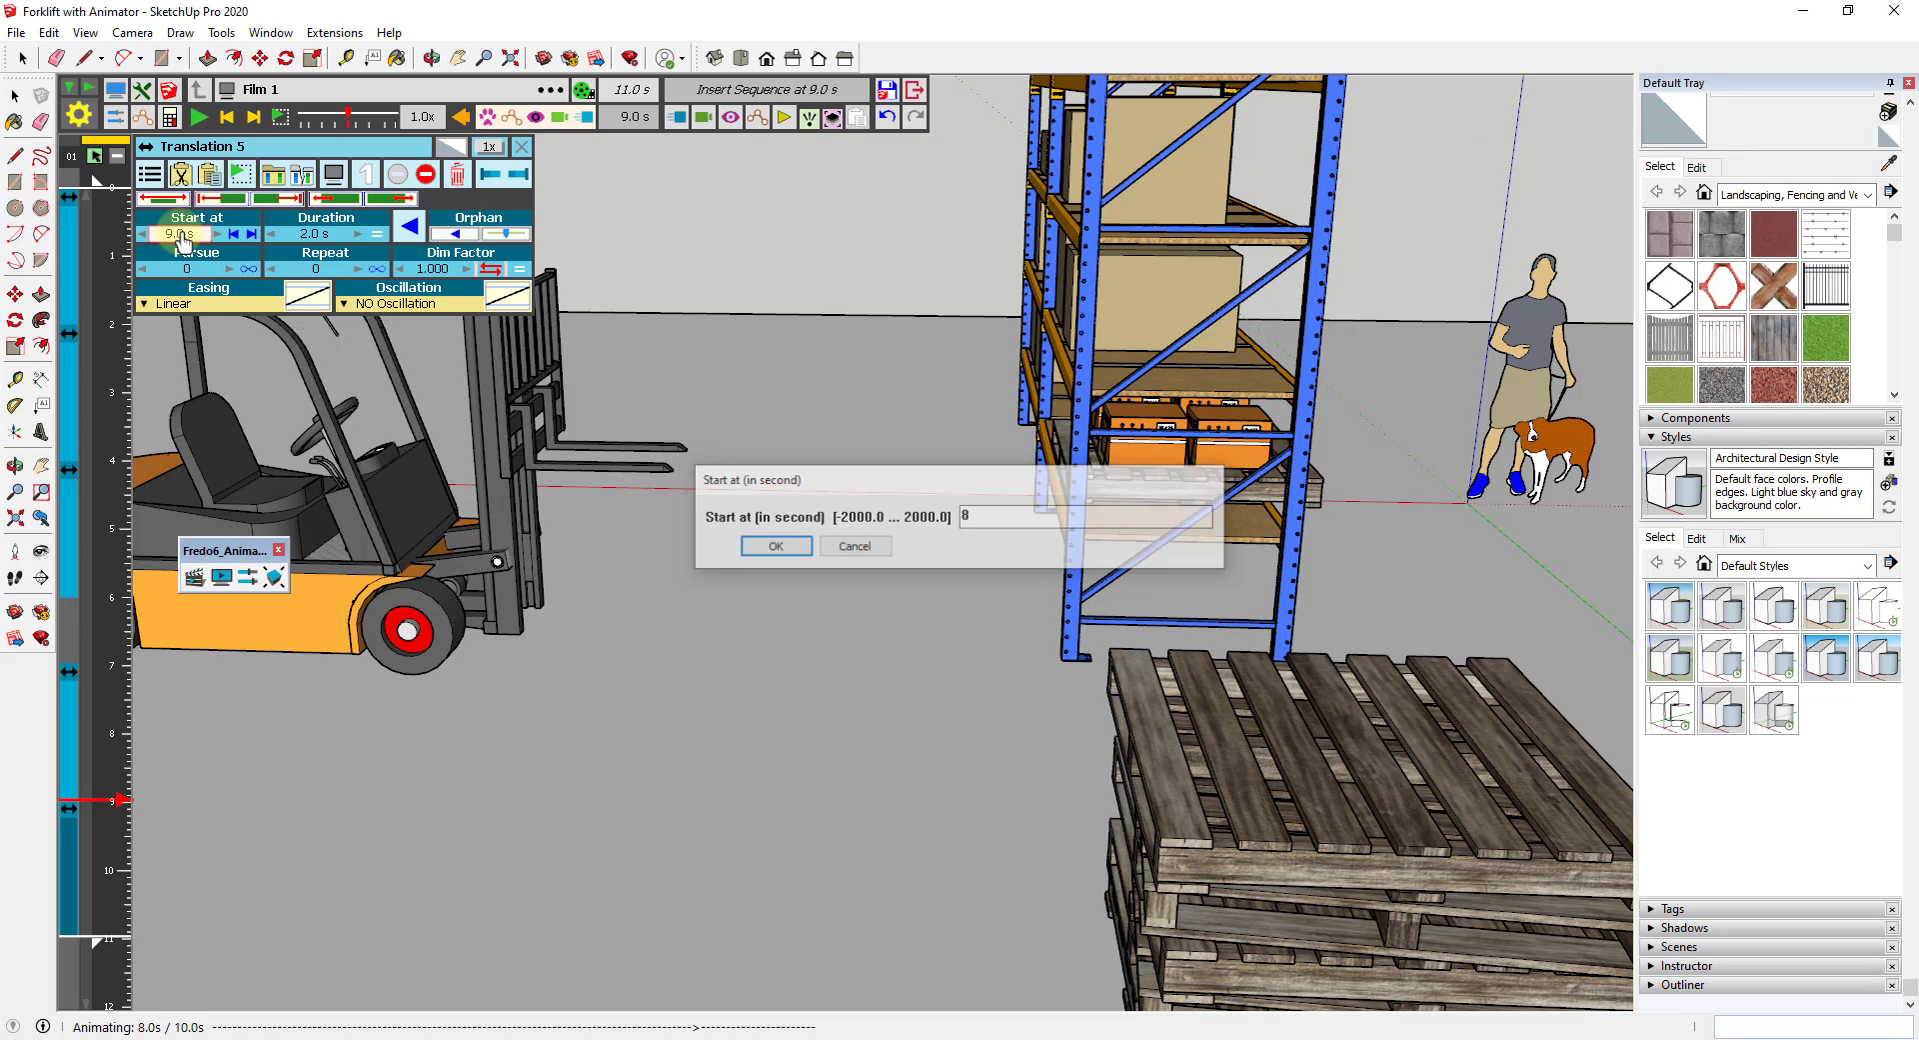
{"action": "key", "text": "Return"}
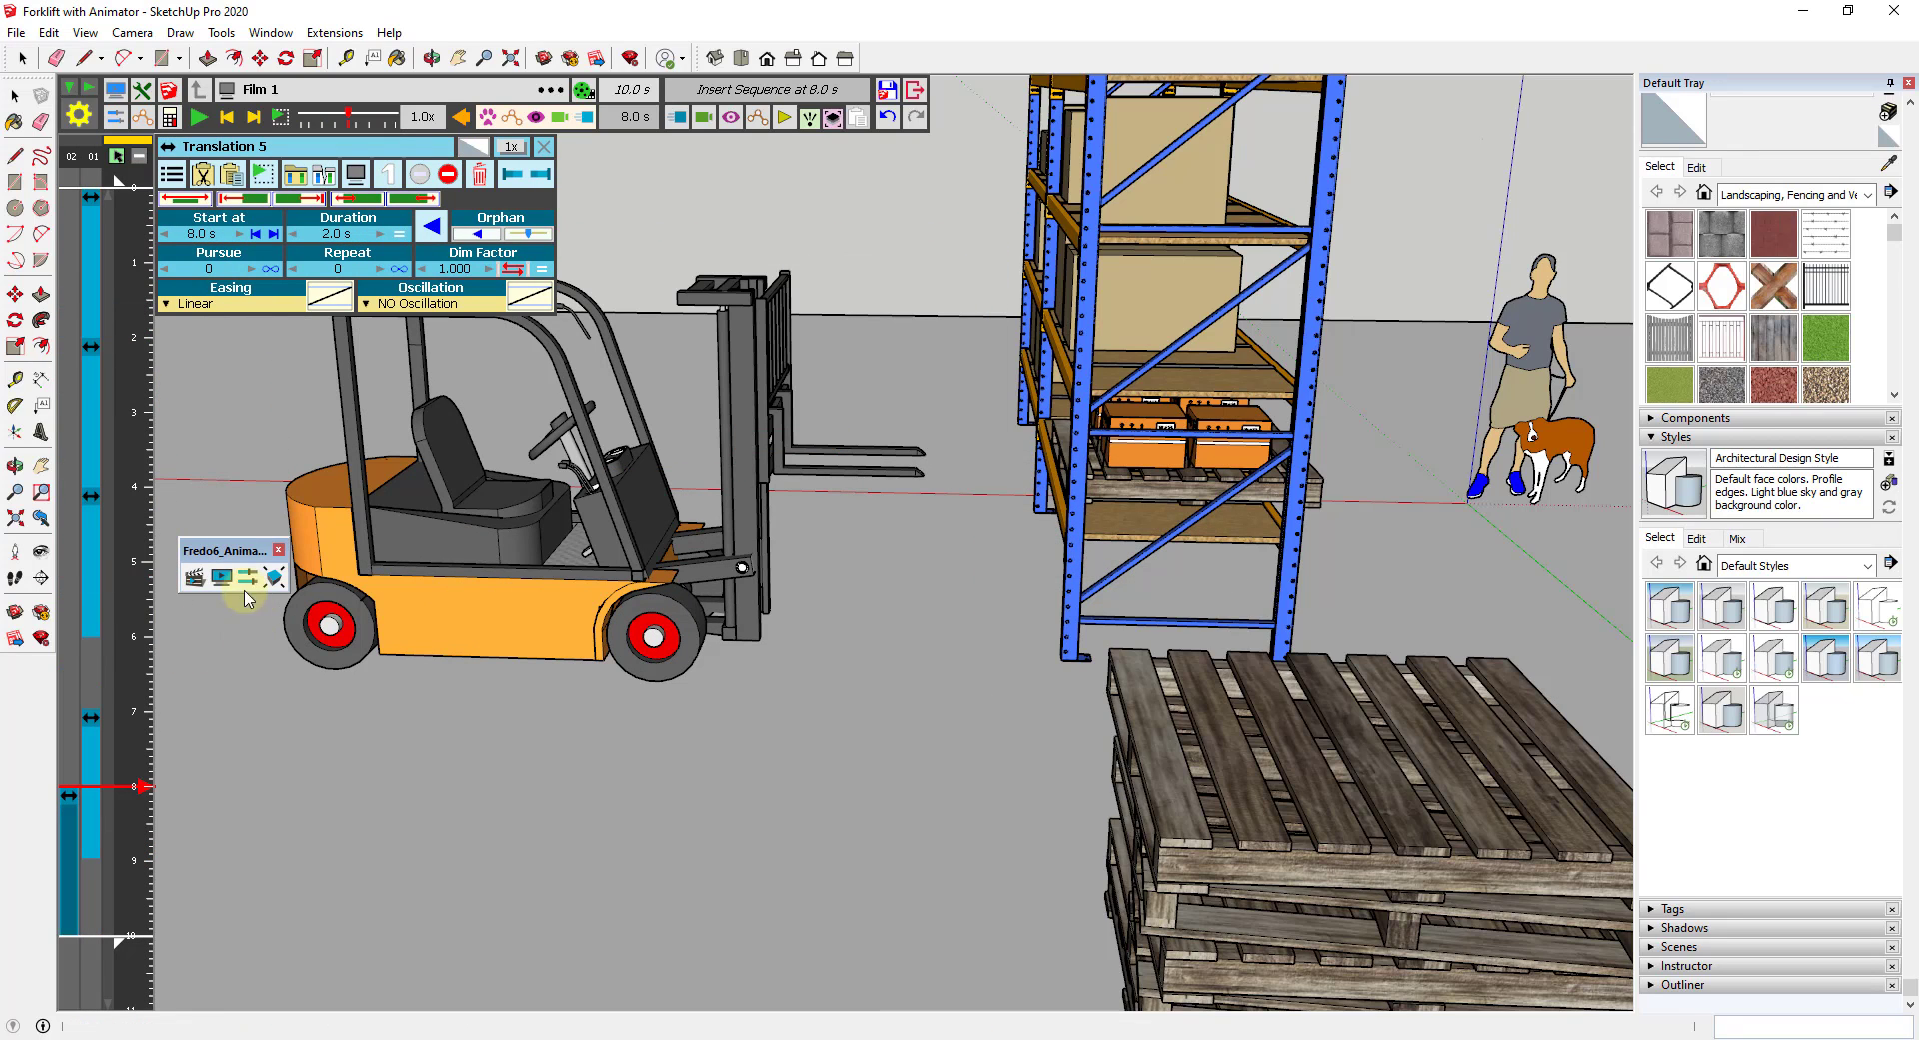
{"action": "left_click", "coordinate": [162, 545]}
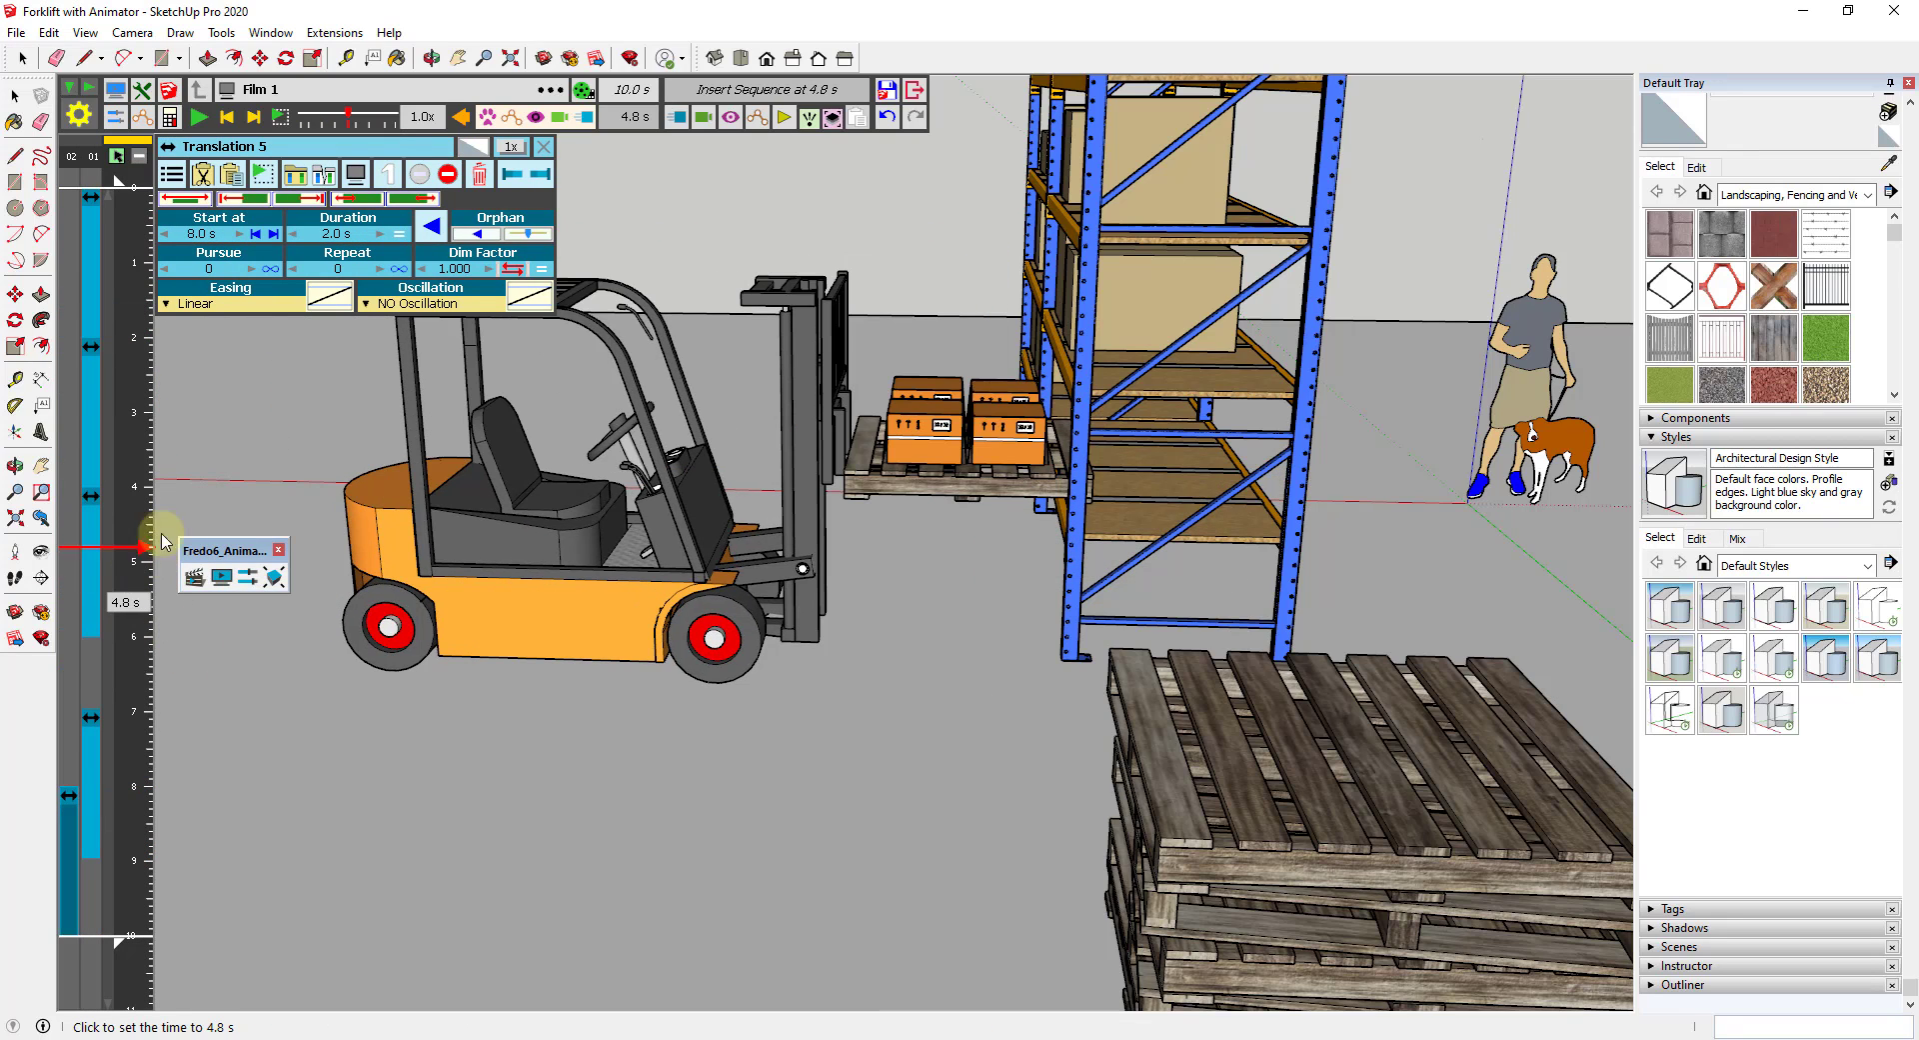
{"action": "left_click", "coordinate": [198, 120]}
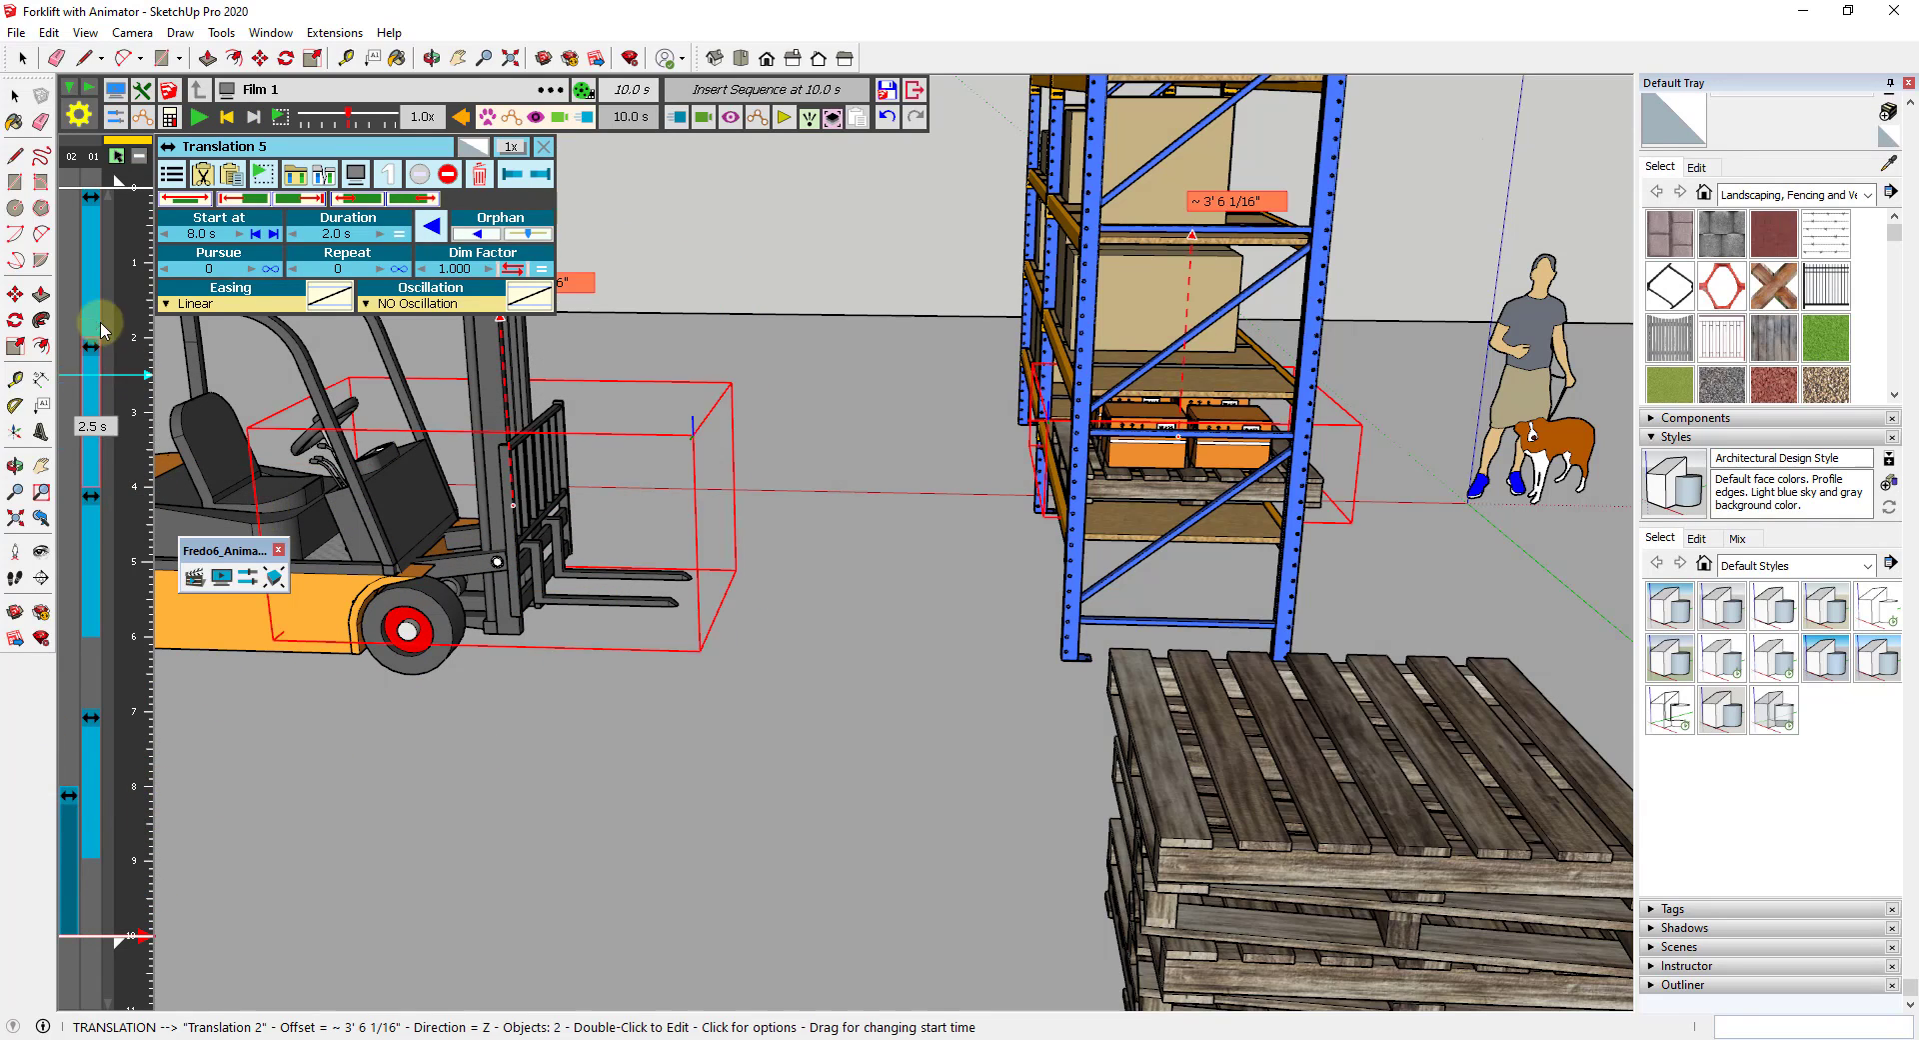
{"action": "left_click", "coordinate": [137, 266]}
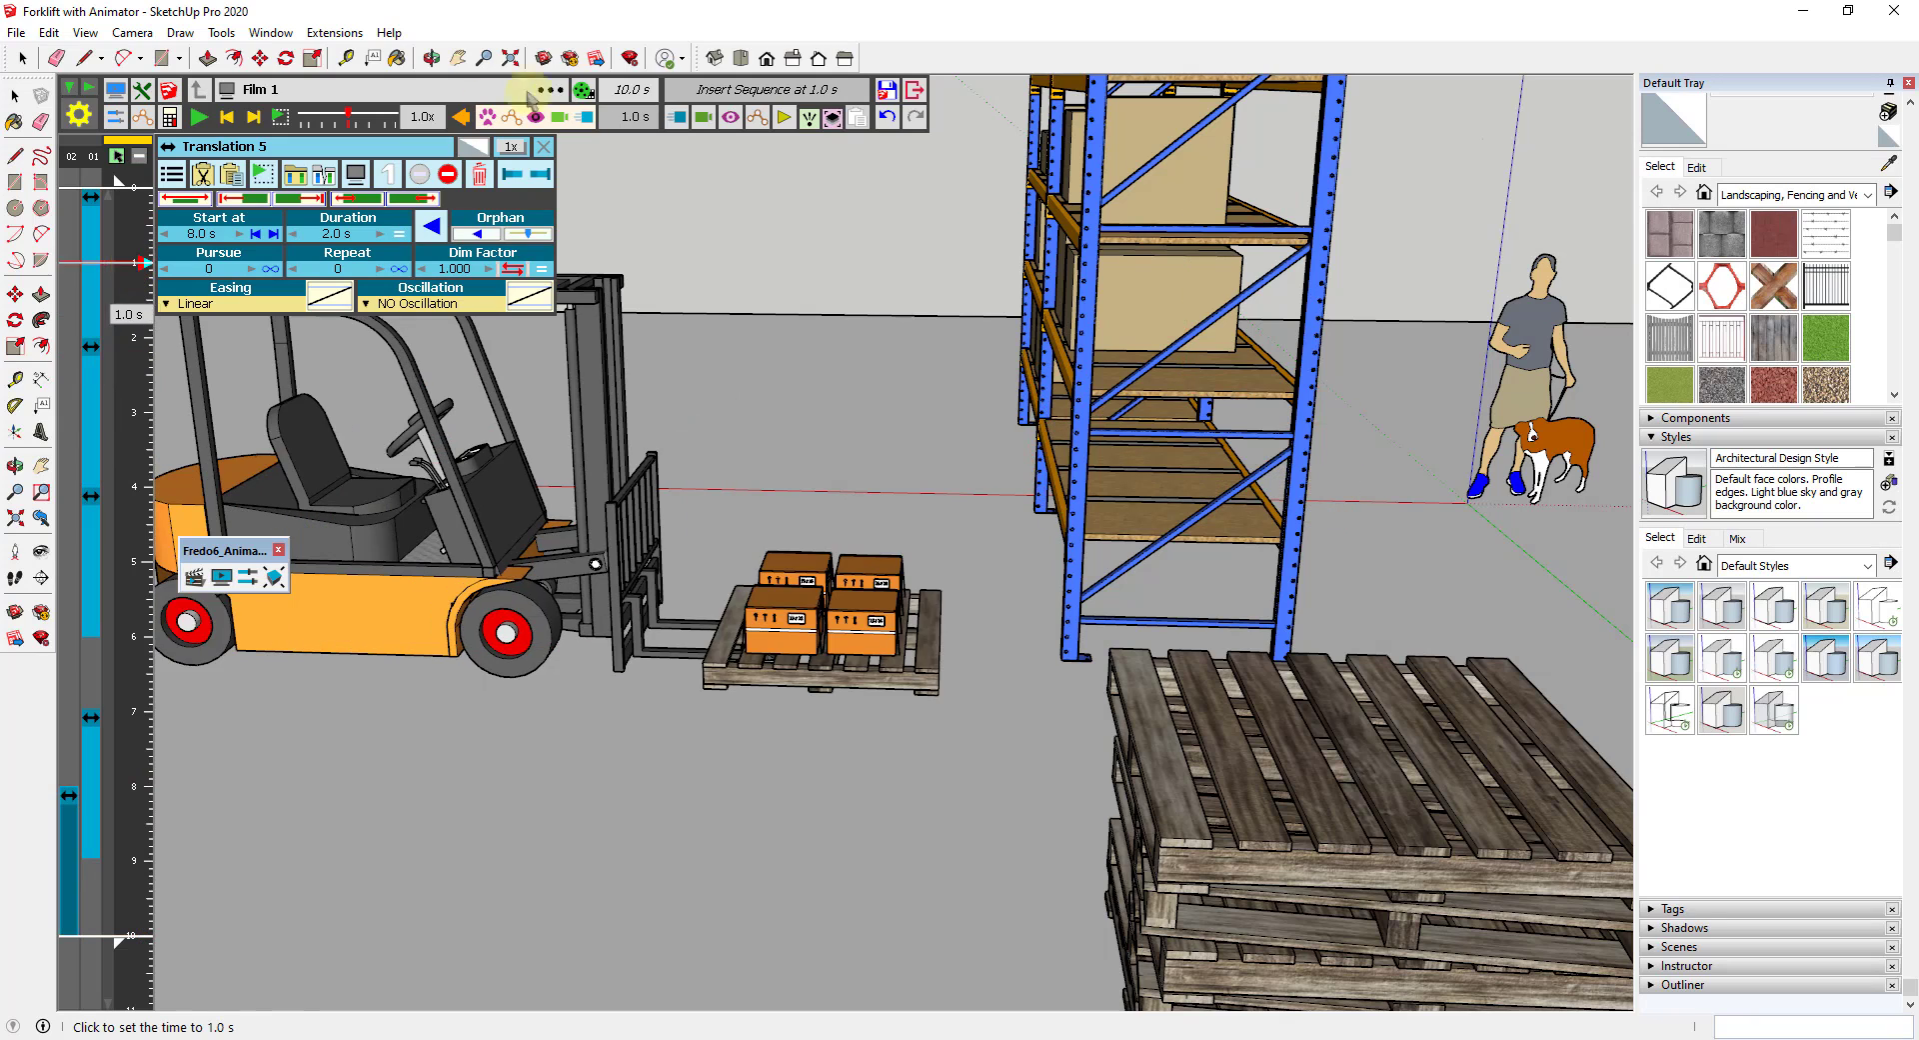
{"action": "left_click", "coordinate": [197, 118]}
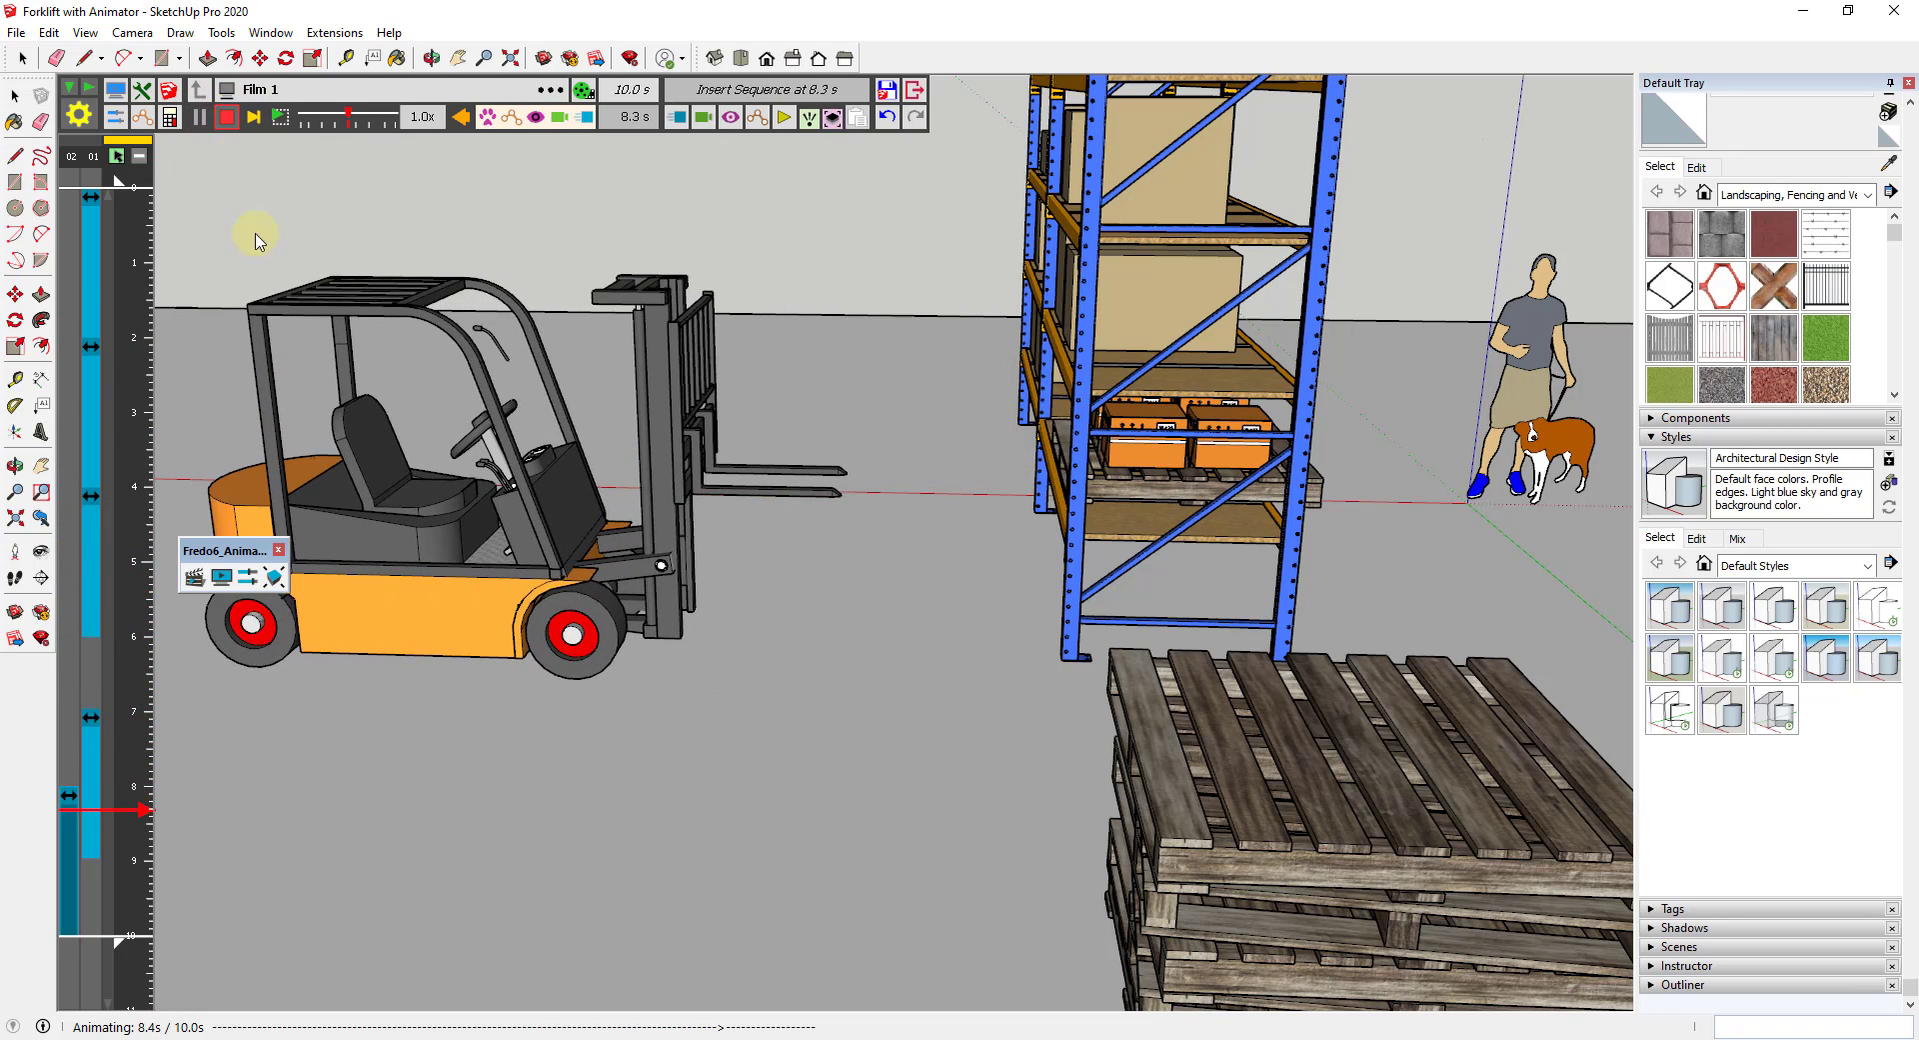
{"action": "left_click", "coordinate": [88, 389]}
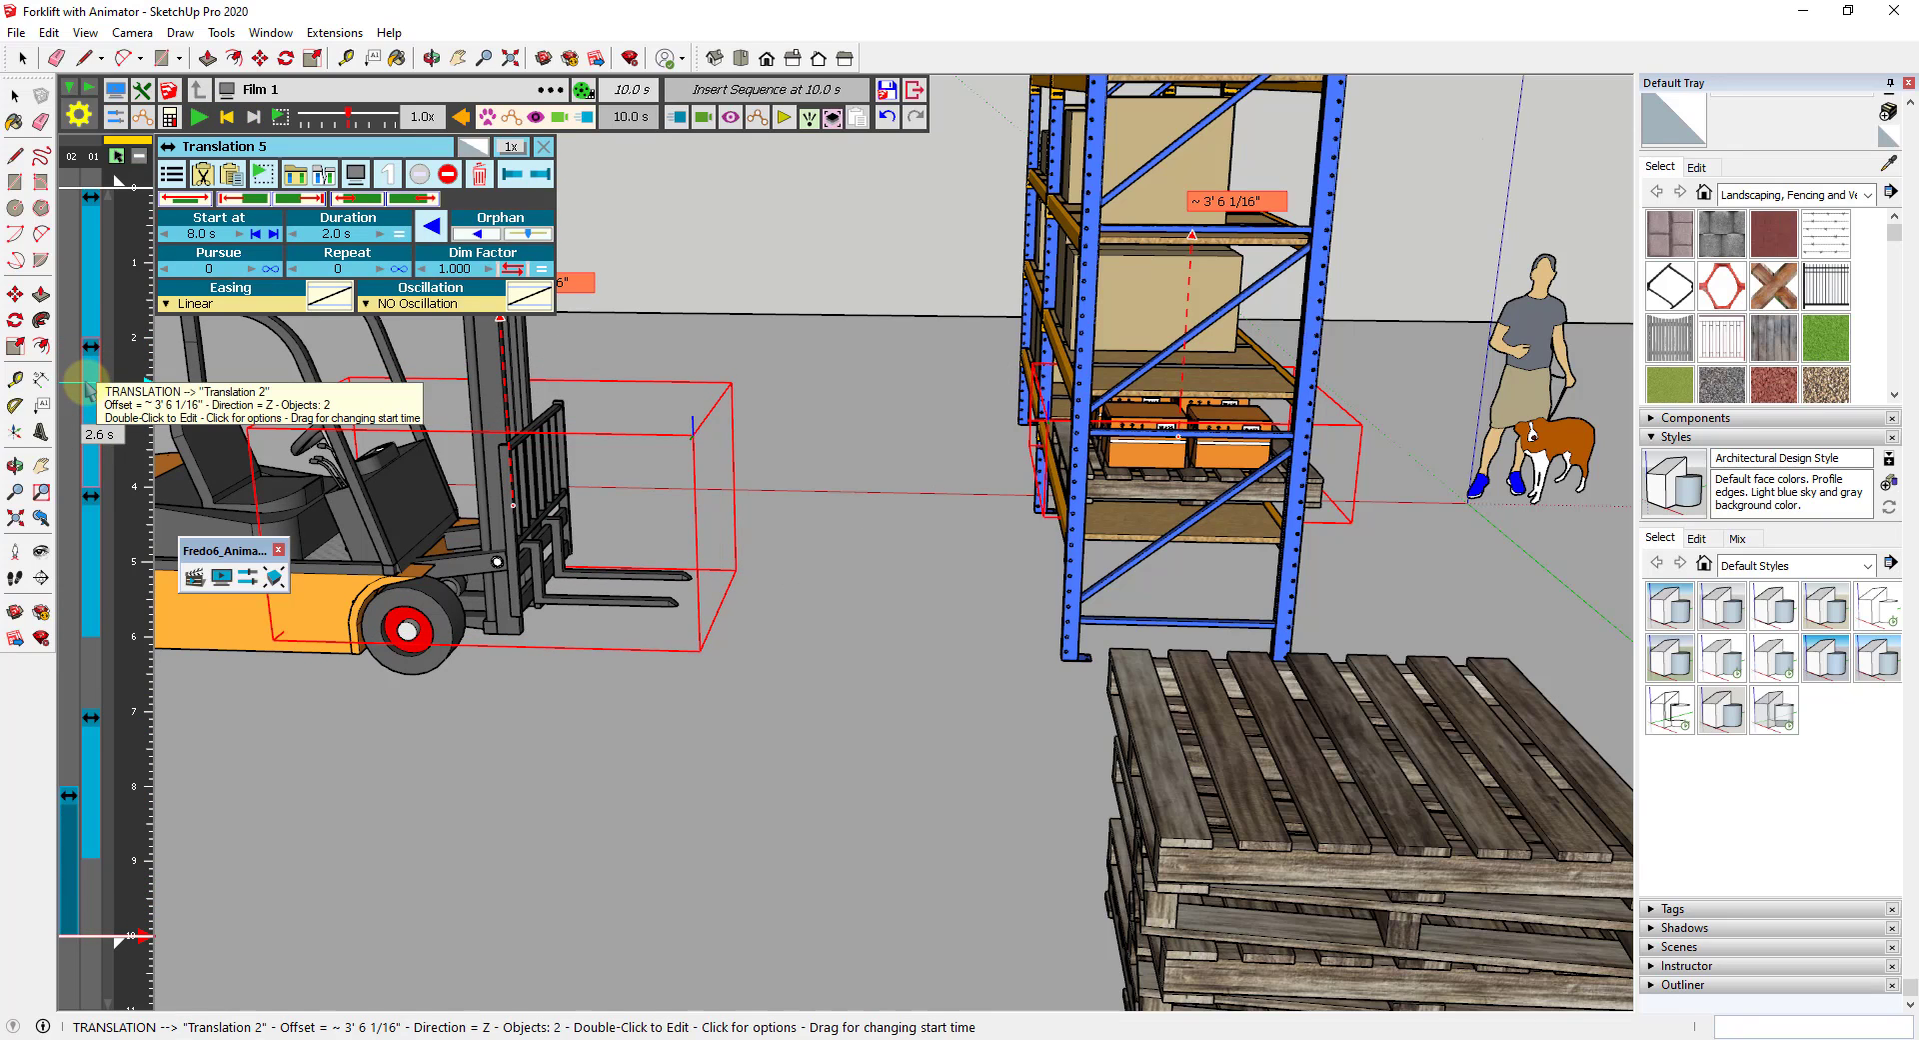
- Scrub the timeline from 2.0 s through 3.1 s to the 10.0 s end to check the pallet lift
{"action": "left_click", "coordinate": [128, 347]}
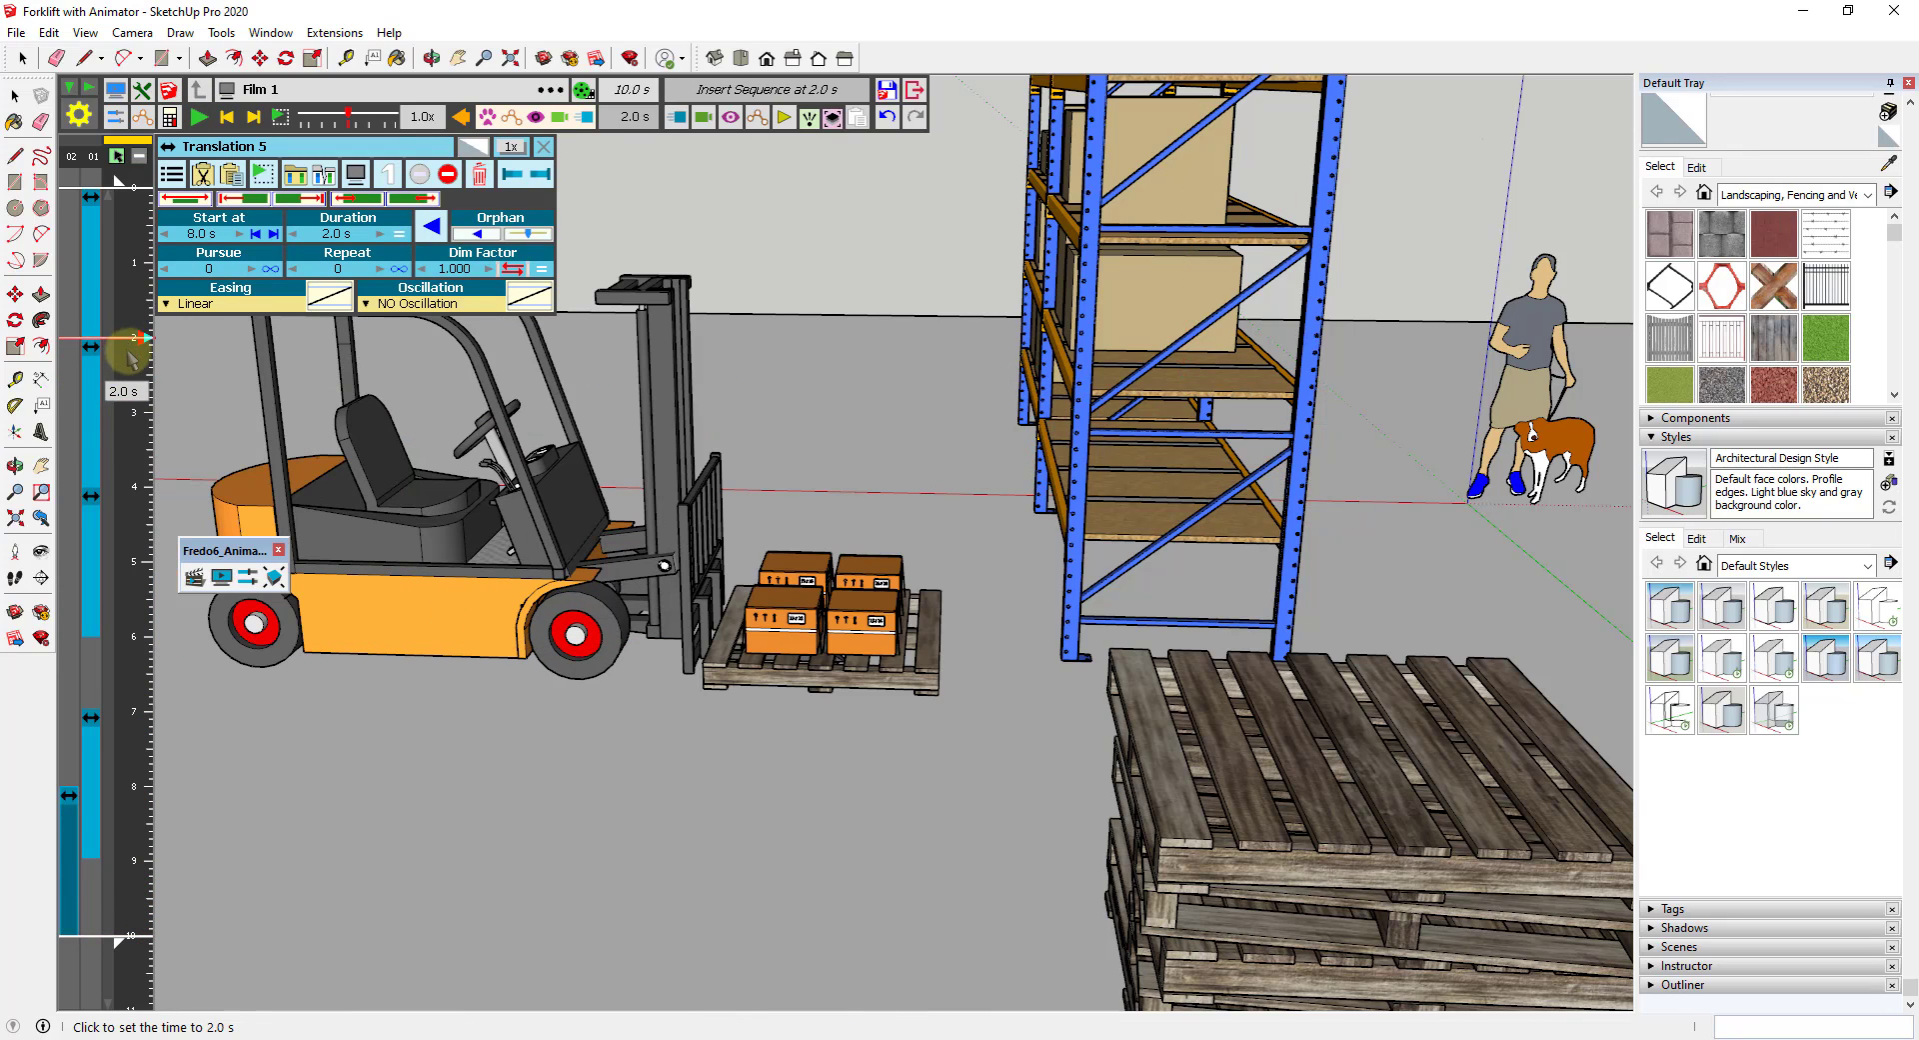
{"action": "mouse_move", "coordinate": [128, 387]}
{"action": "left_mouse_down"}
{"action": "mouse_move", "coordinate": [128, 625]}
{"action": "mouse_move", "coordinate": [132, 513]}
{"action": "mouse_move", "coordinate": [130, 592]}
{"action": "left_mouse_up"}
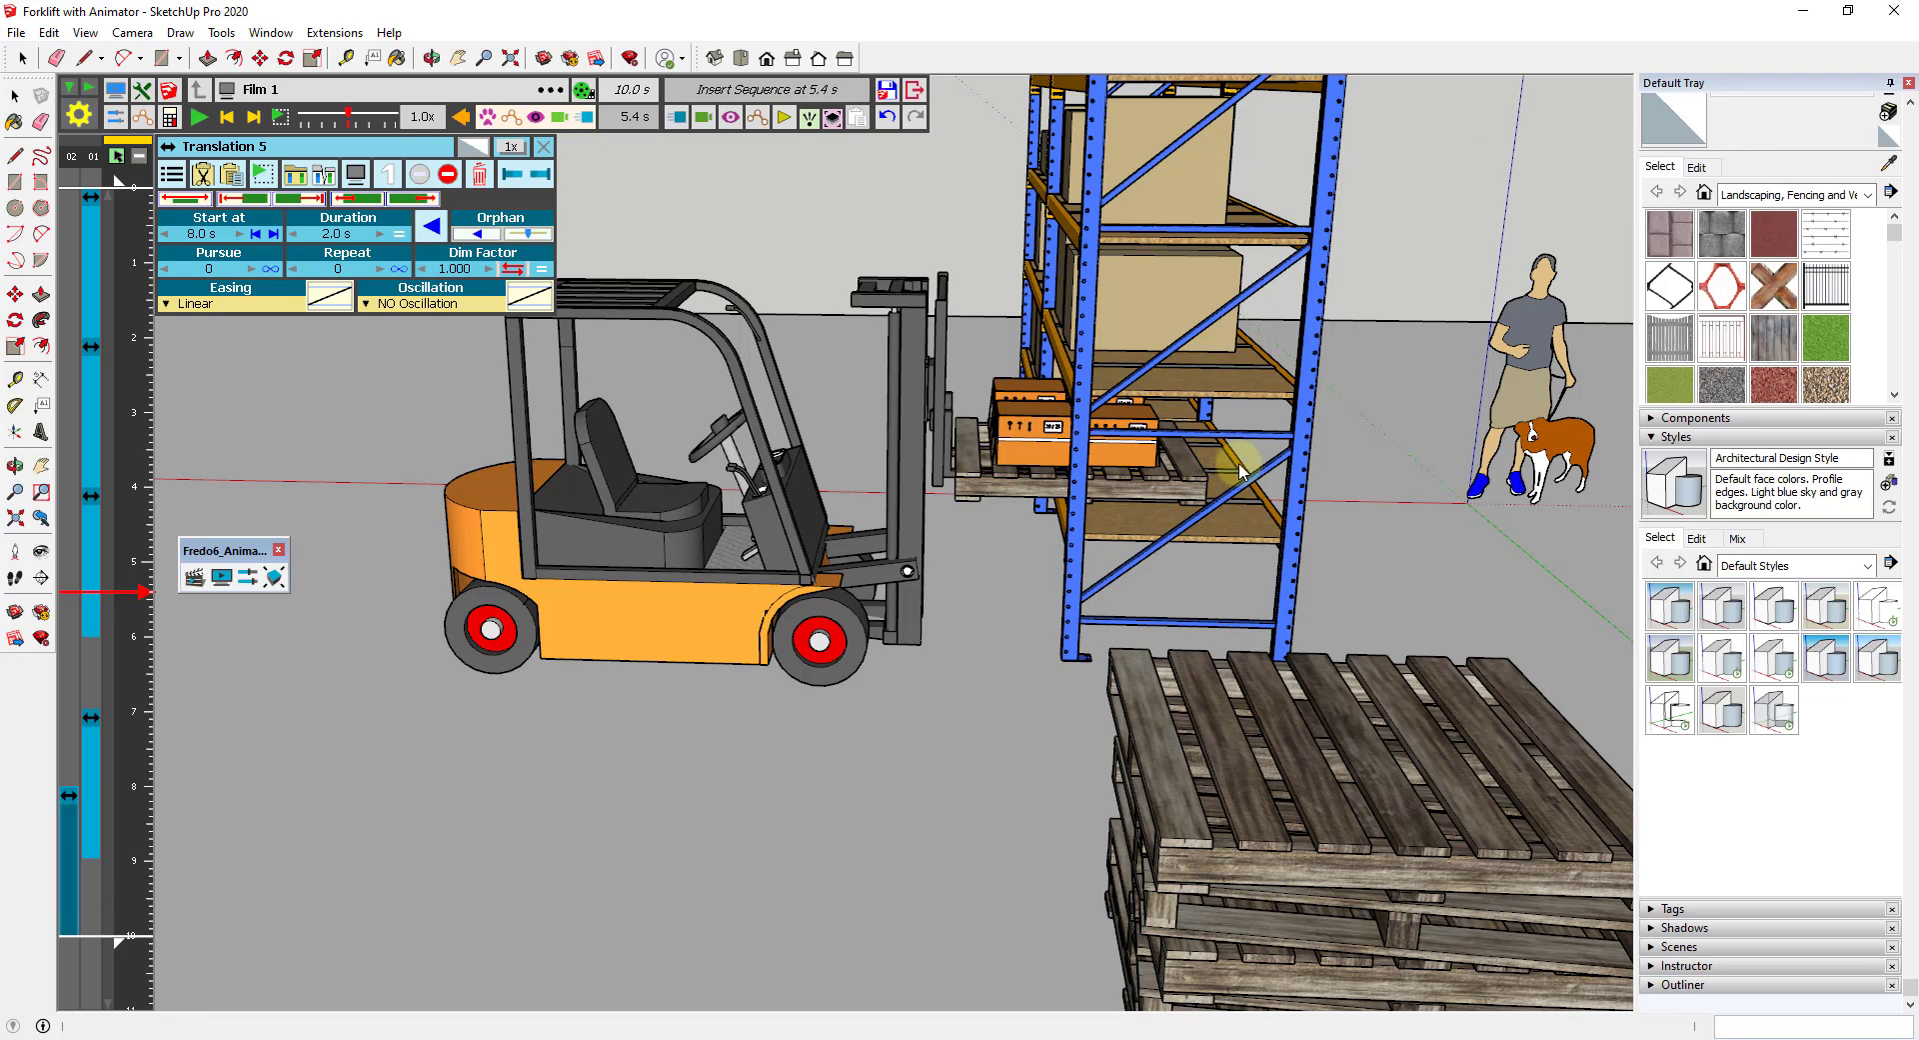
{"action": "left_click_drag", "start_coordinate": [135, 644], "coordinate": [130, 935]}
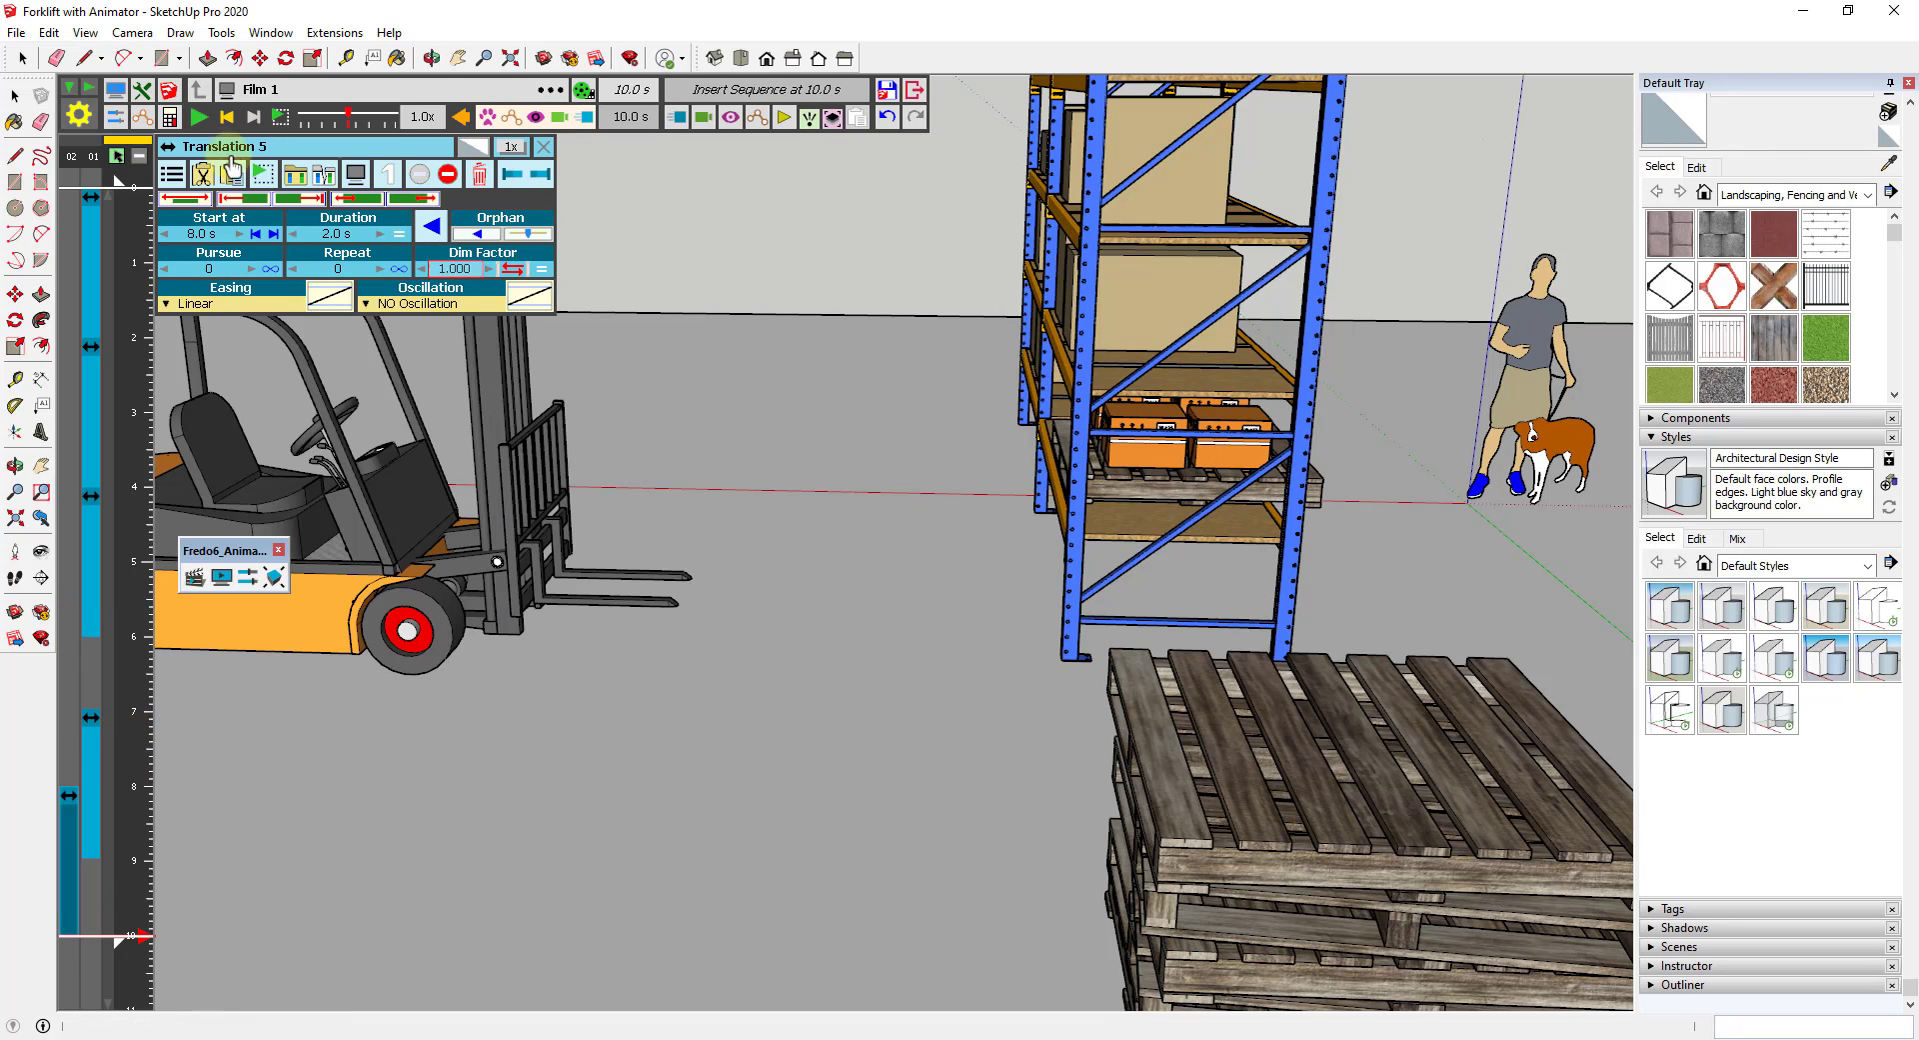
- Close the Translation 5 settings, then orbit and zoom out over the whole warehouse
{"action": "left_click", "coordinate": [857, 415]}
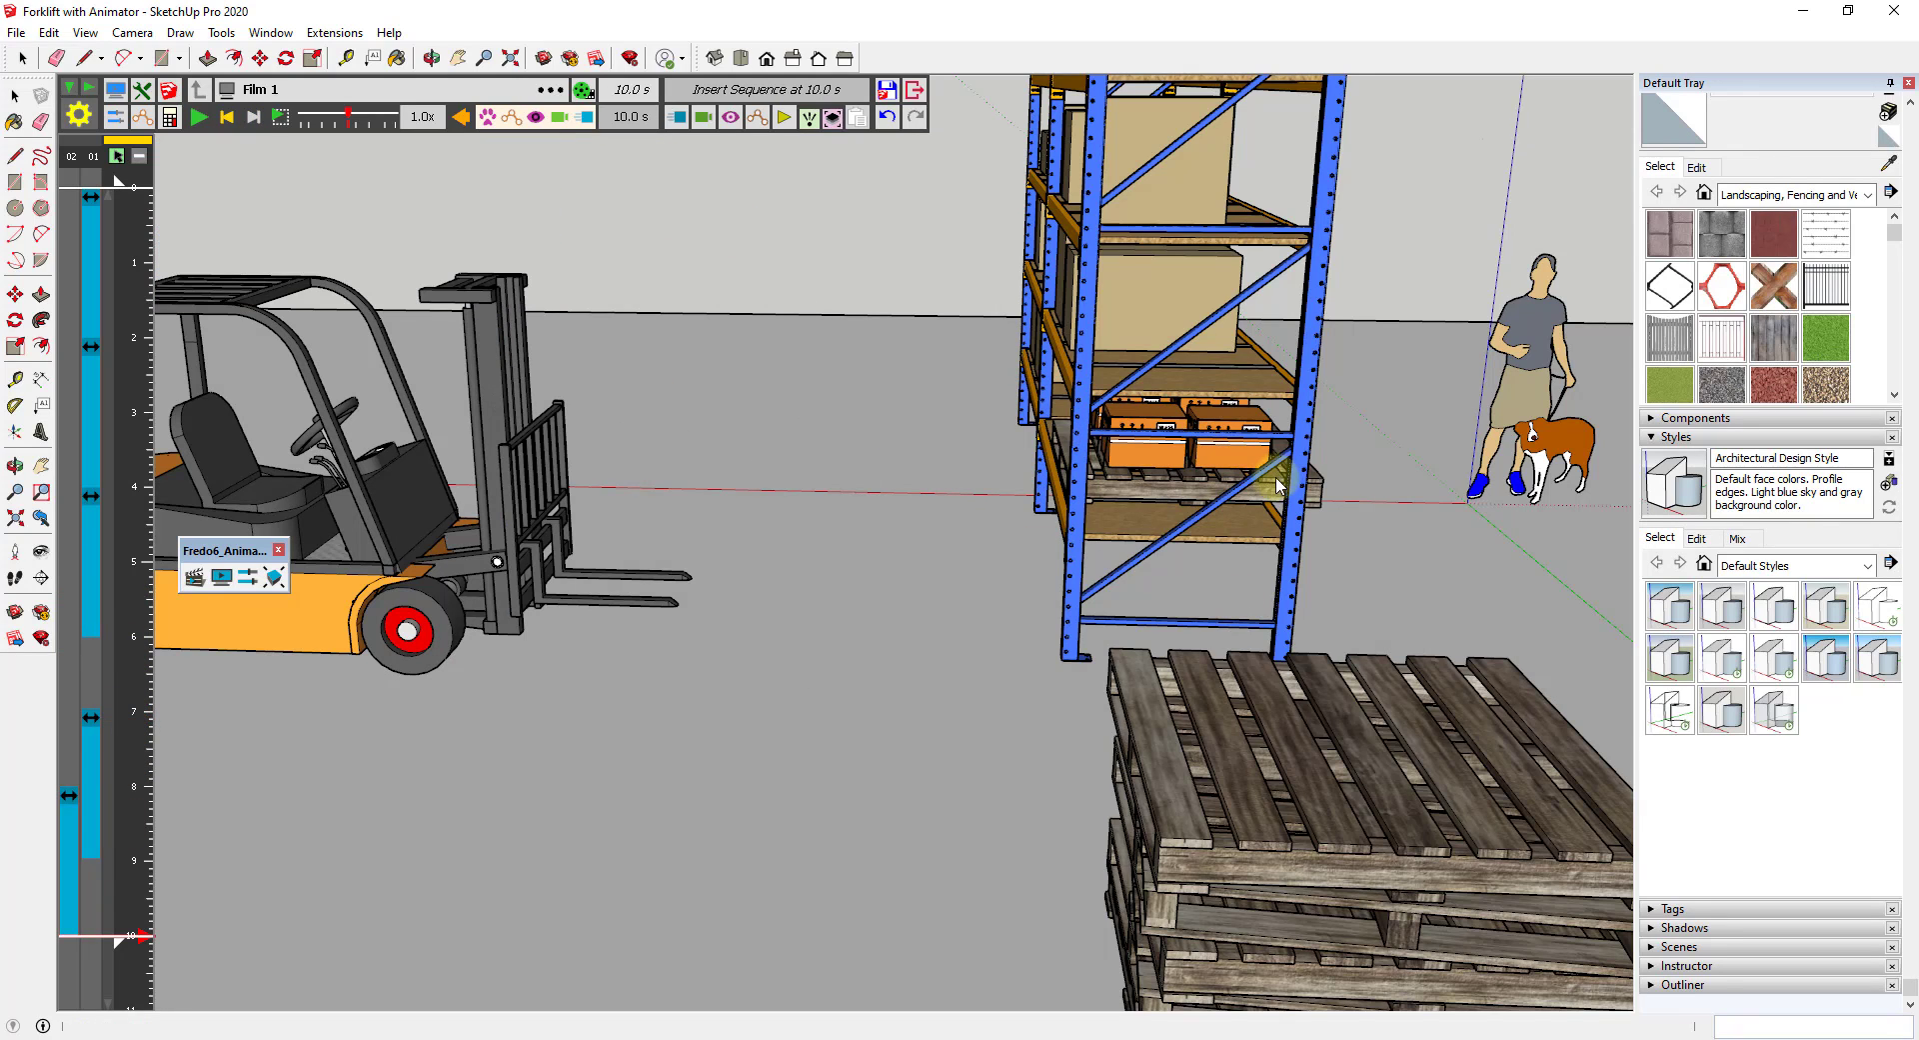
{"action": "middle_click_drag", "start_coordinate": [1279, 487], "coordinate": [920, 492]}
{"action": "scroll", "coordinate": [897, 433], "scroll_direction": "up", "scroll_amount": 4}
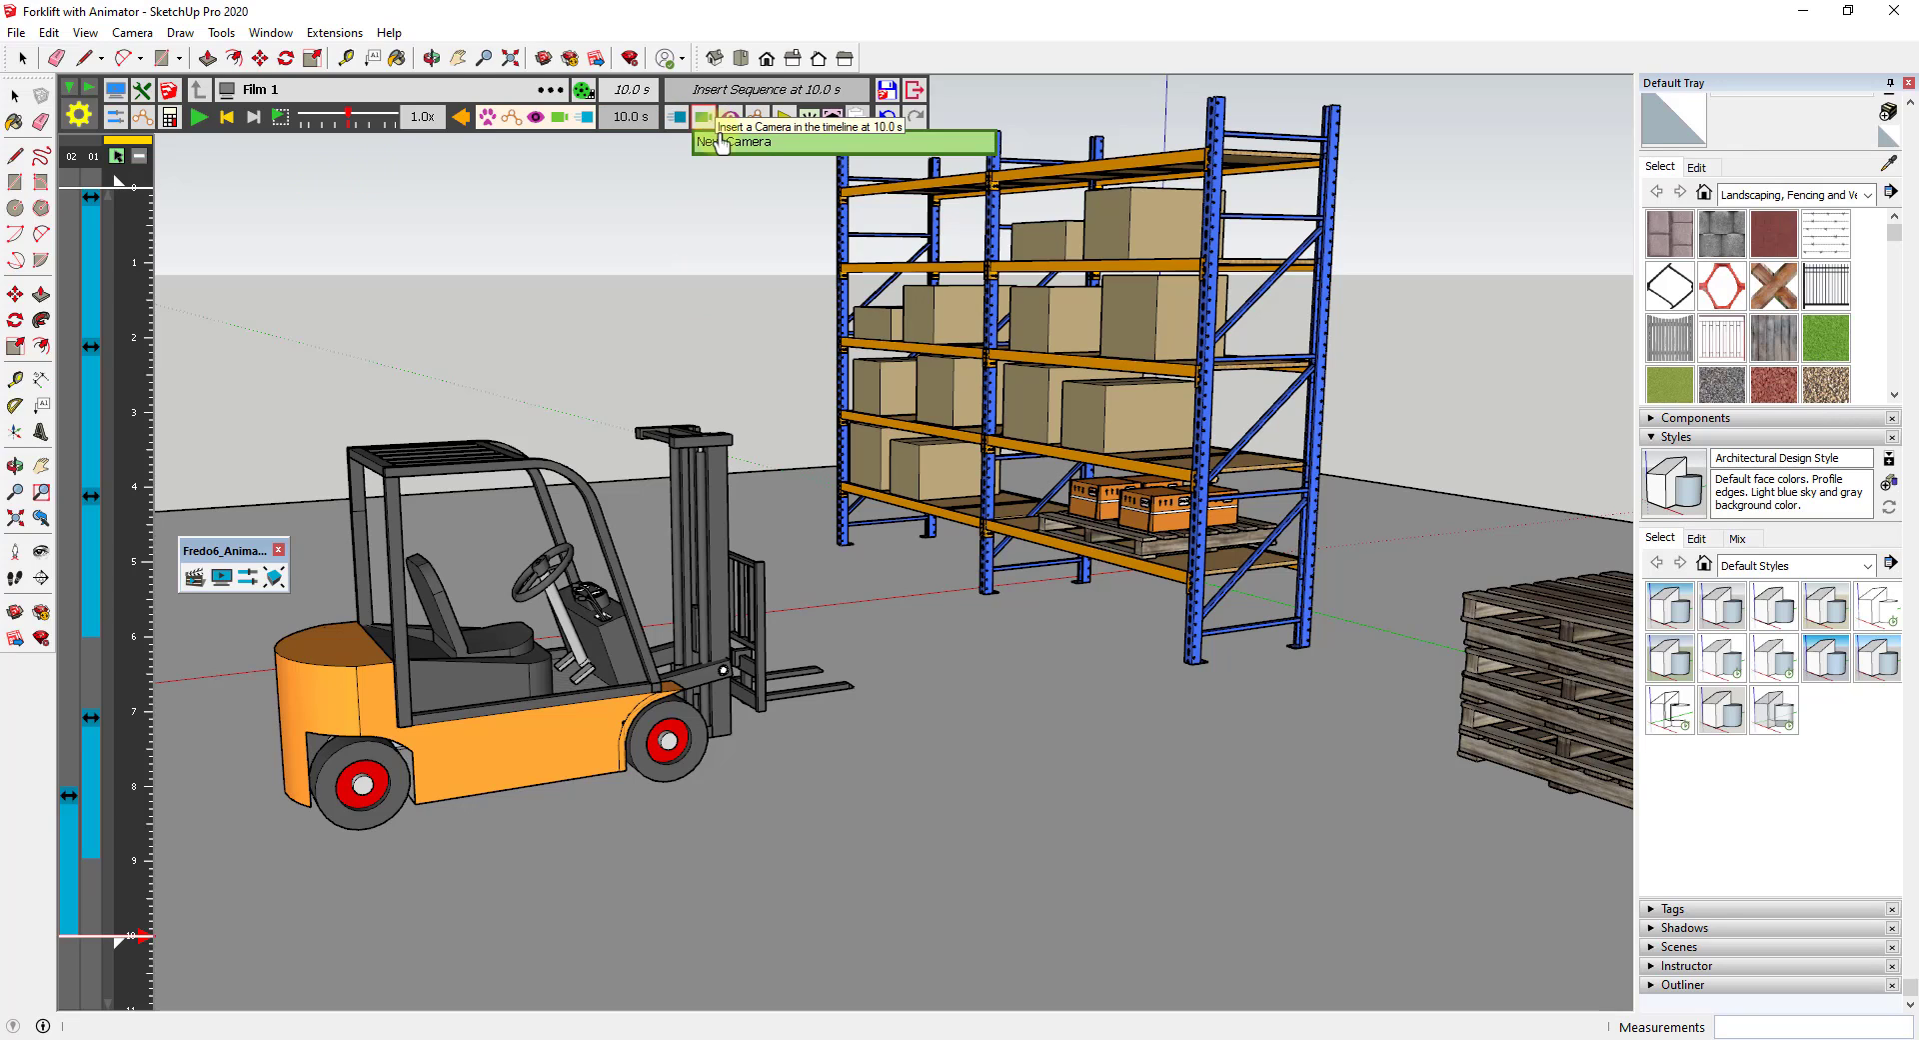
- Capture the current whole-warehouse view as the new View 1 camera
{"action": "left_click", "coordinate": [736, 144]}
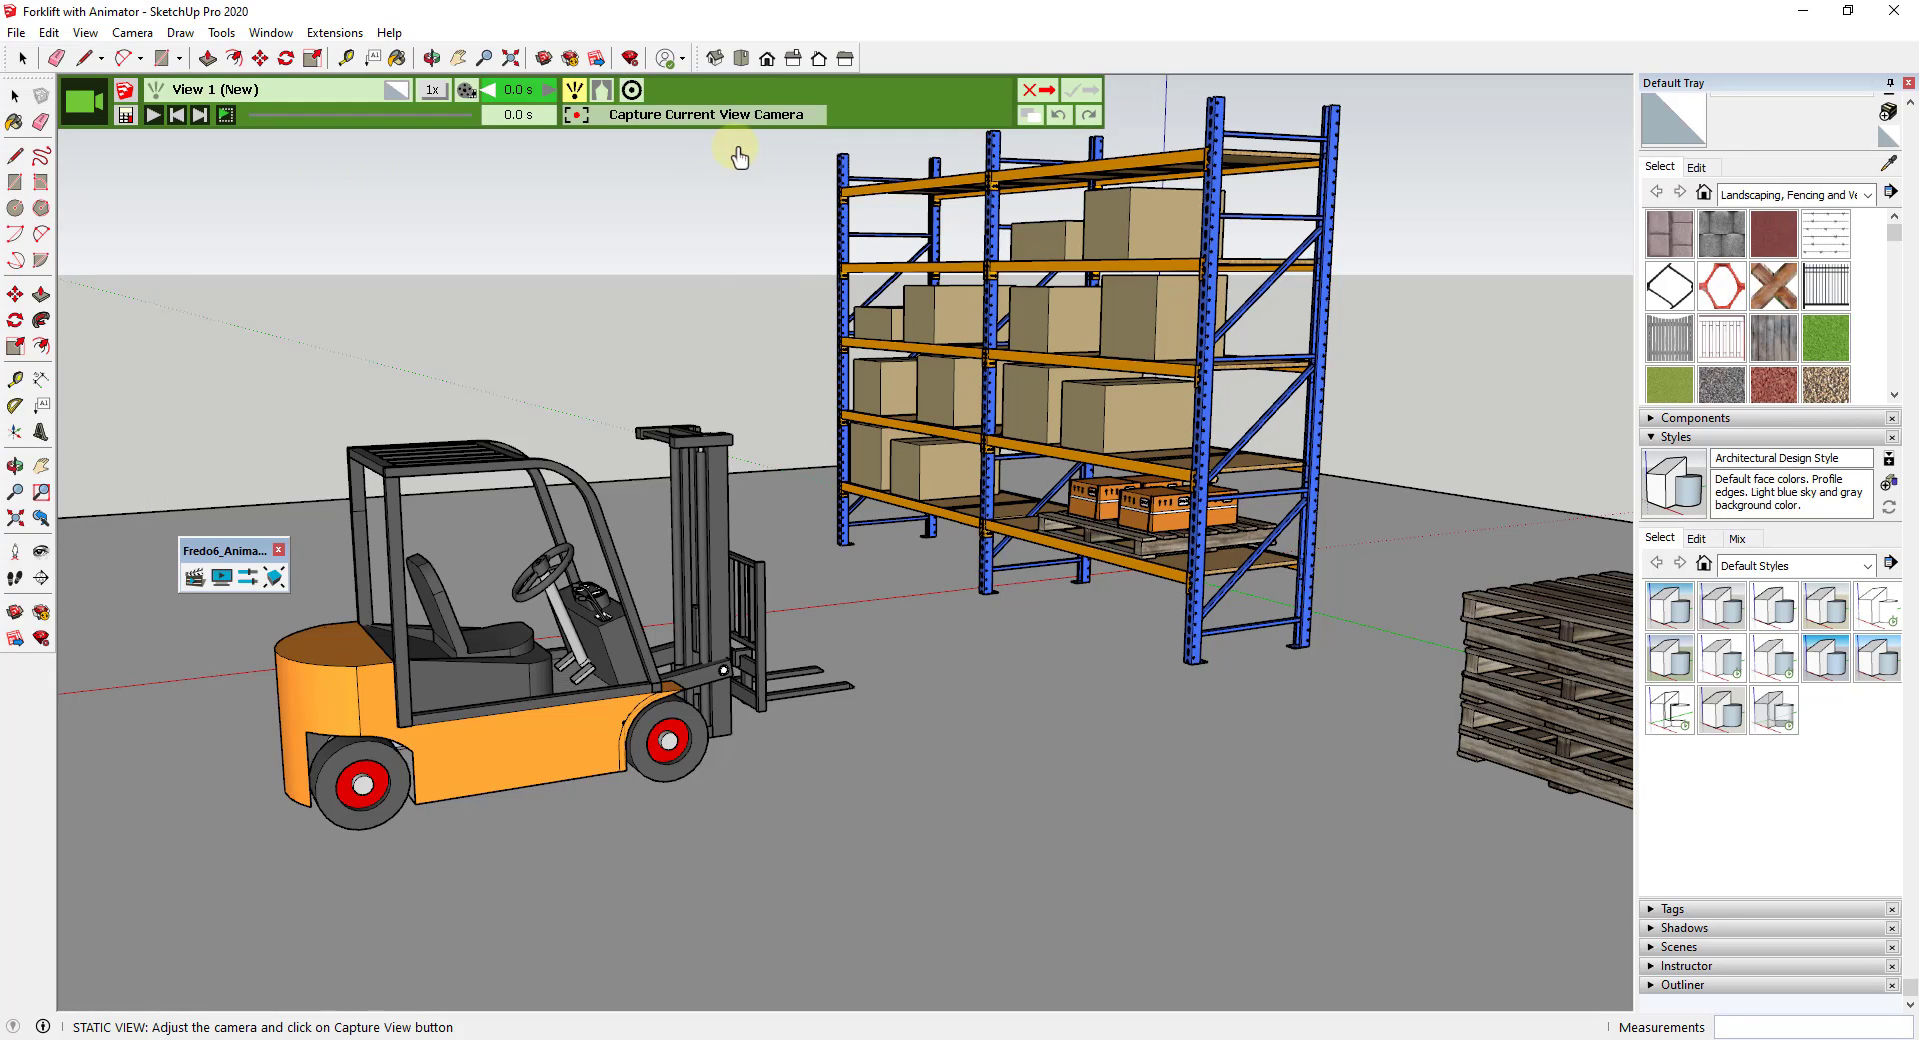
{"action": "left_click", "coordinate": [666, 117]}
{"action": "left_click", "coordinate": [1067, 92]}
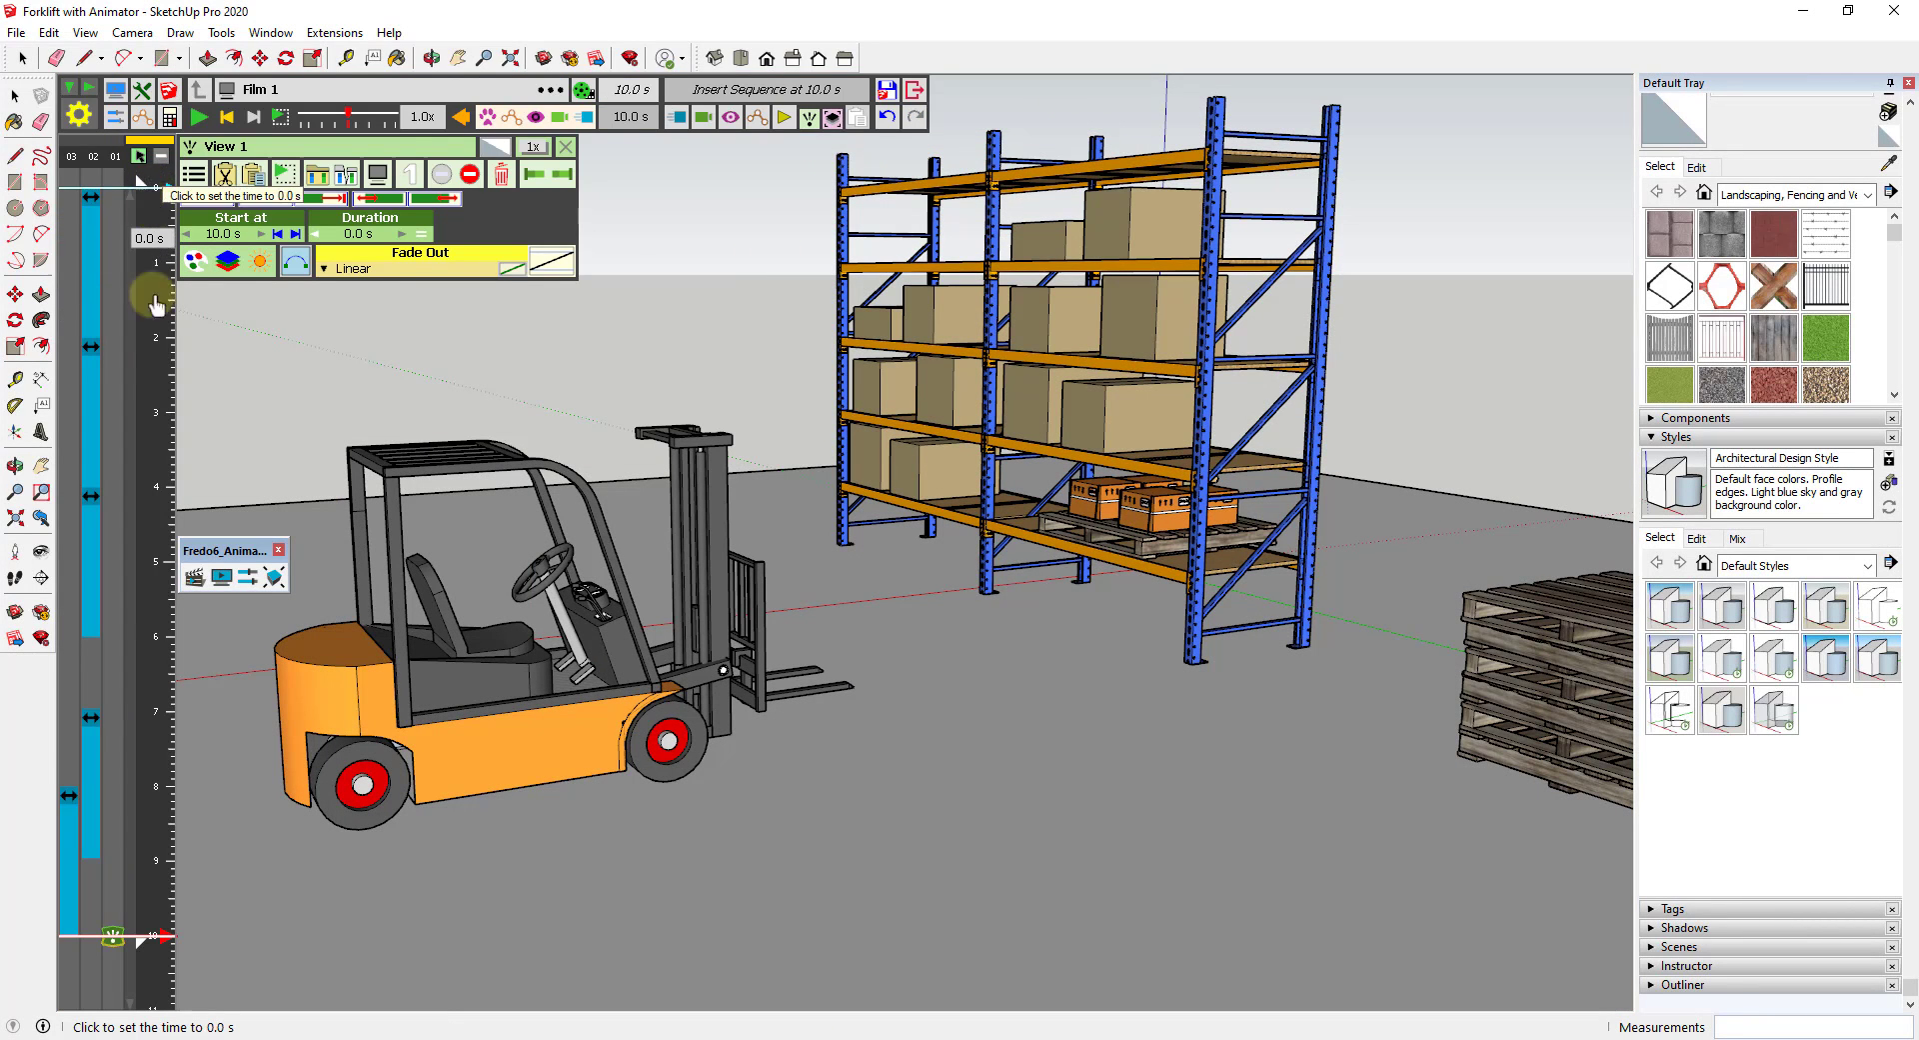
- Set View 1's start time to 0 seconds and play the animation
{"action": "left_click", "coordinate": [110, 936]}
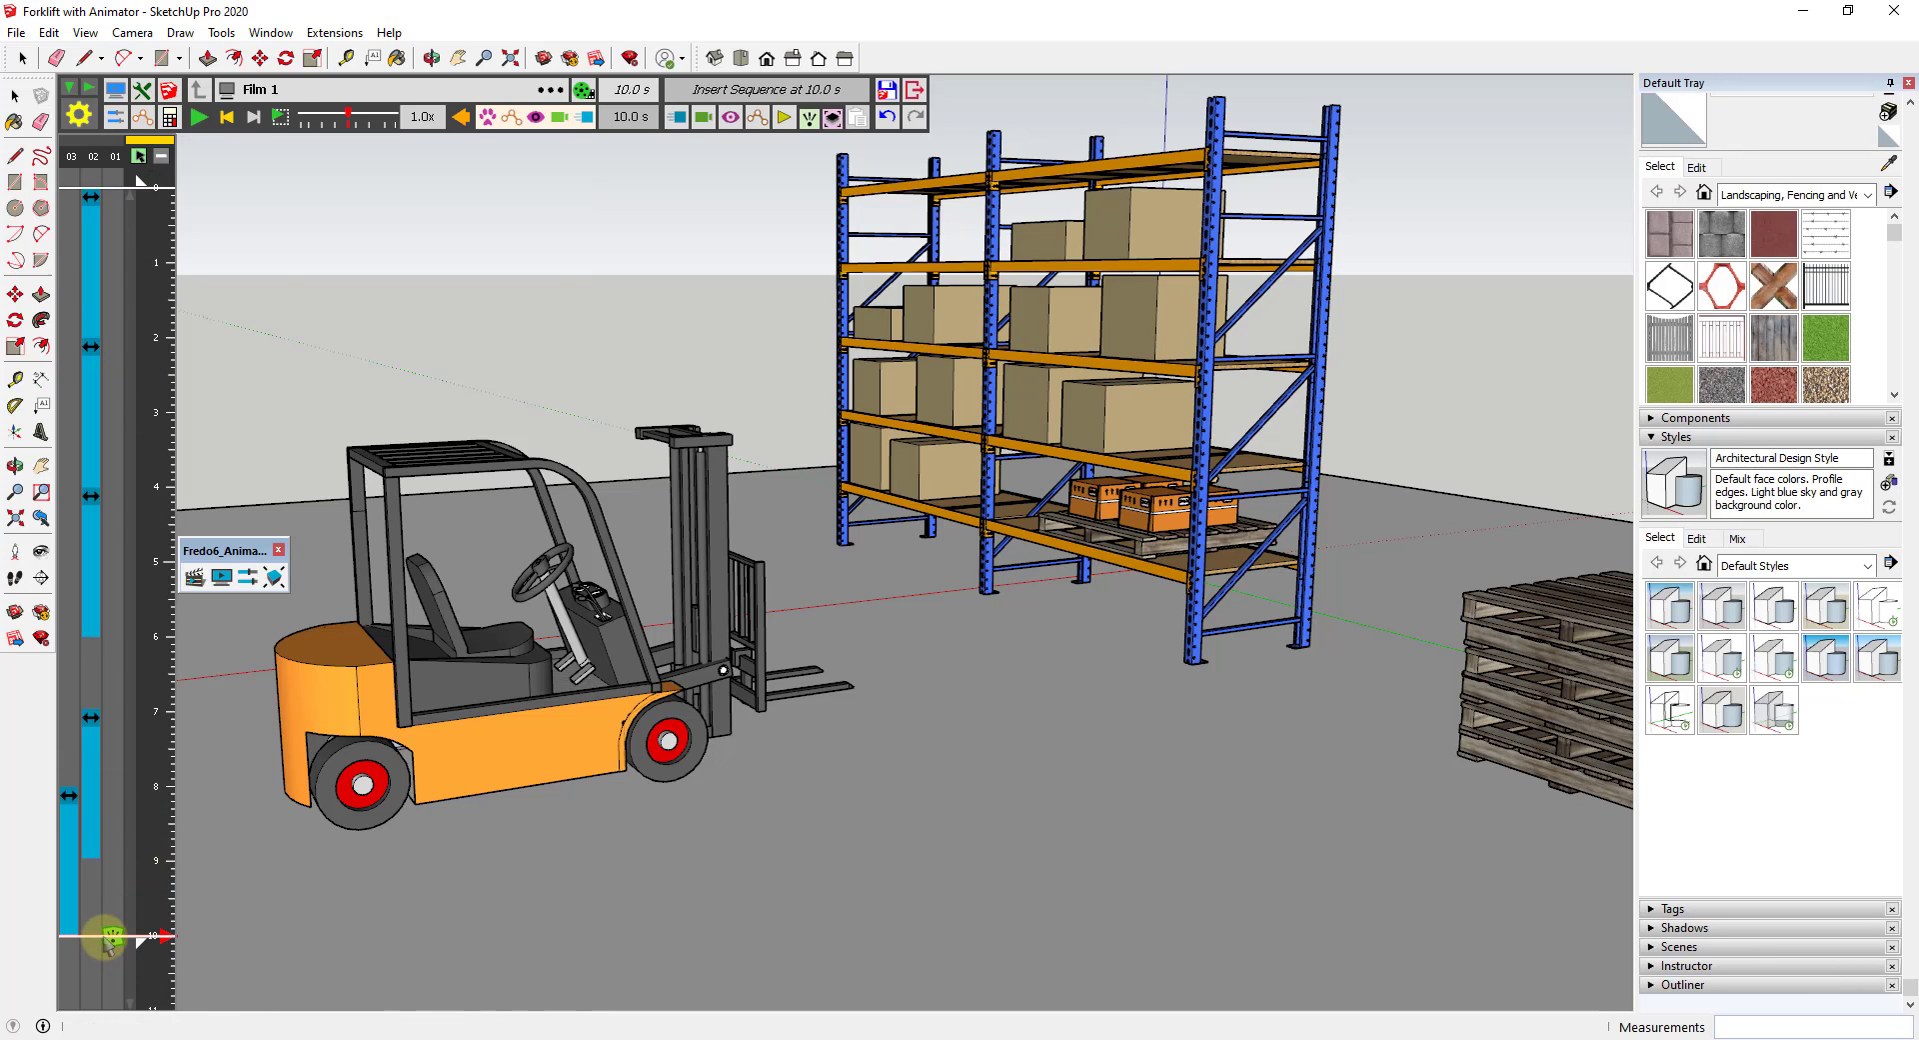
{"action": "left_click", "coordinate": [110, 937]}
{"action": "left_click", "coordinate": [225, 235]}
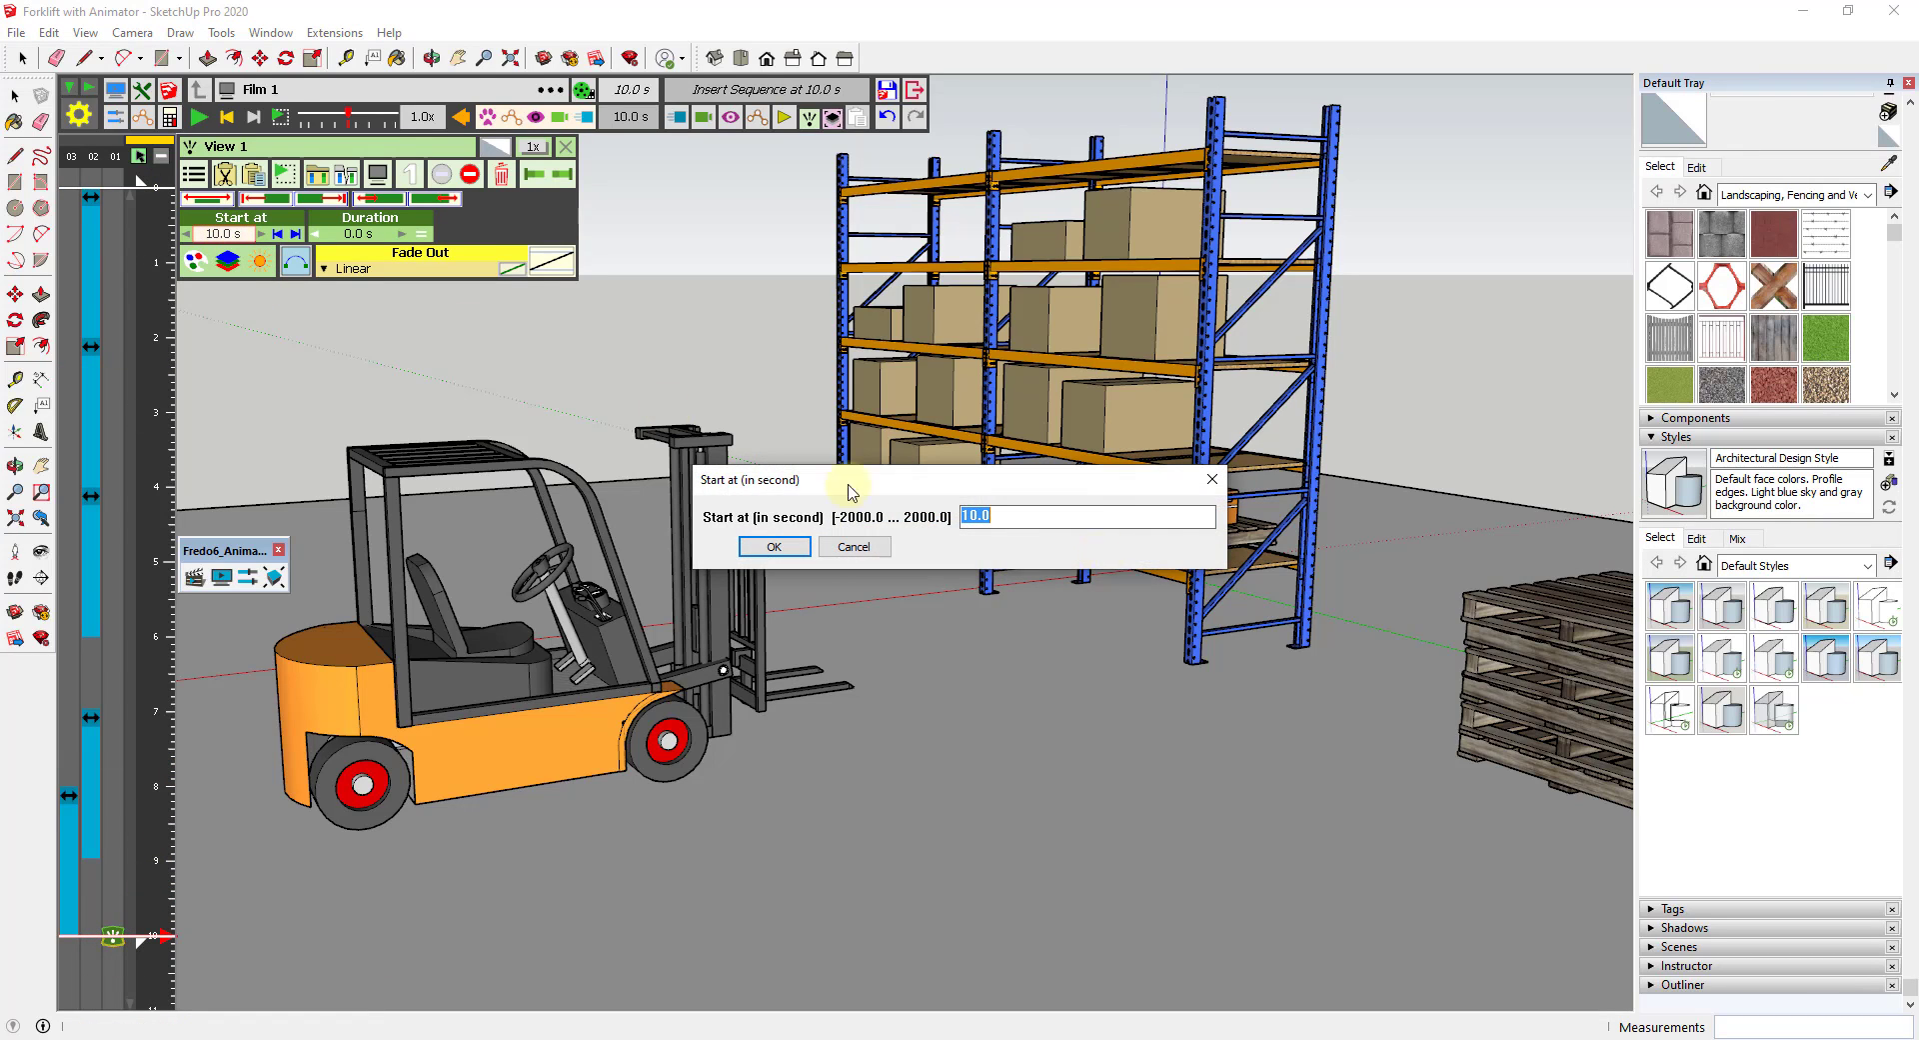
{"action": "type", "text": "0"}
{"action": "key", "text": "Return"}
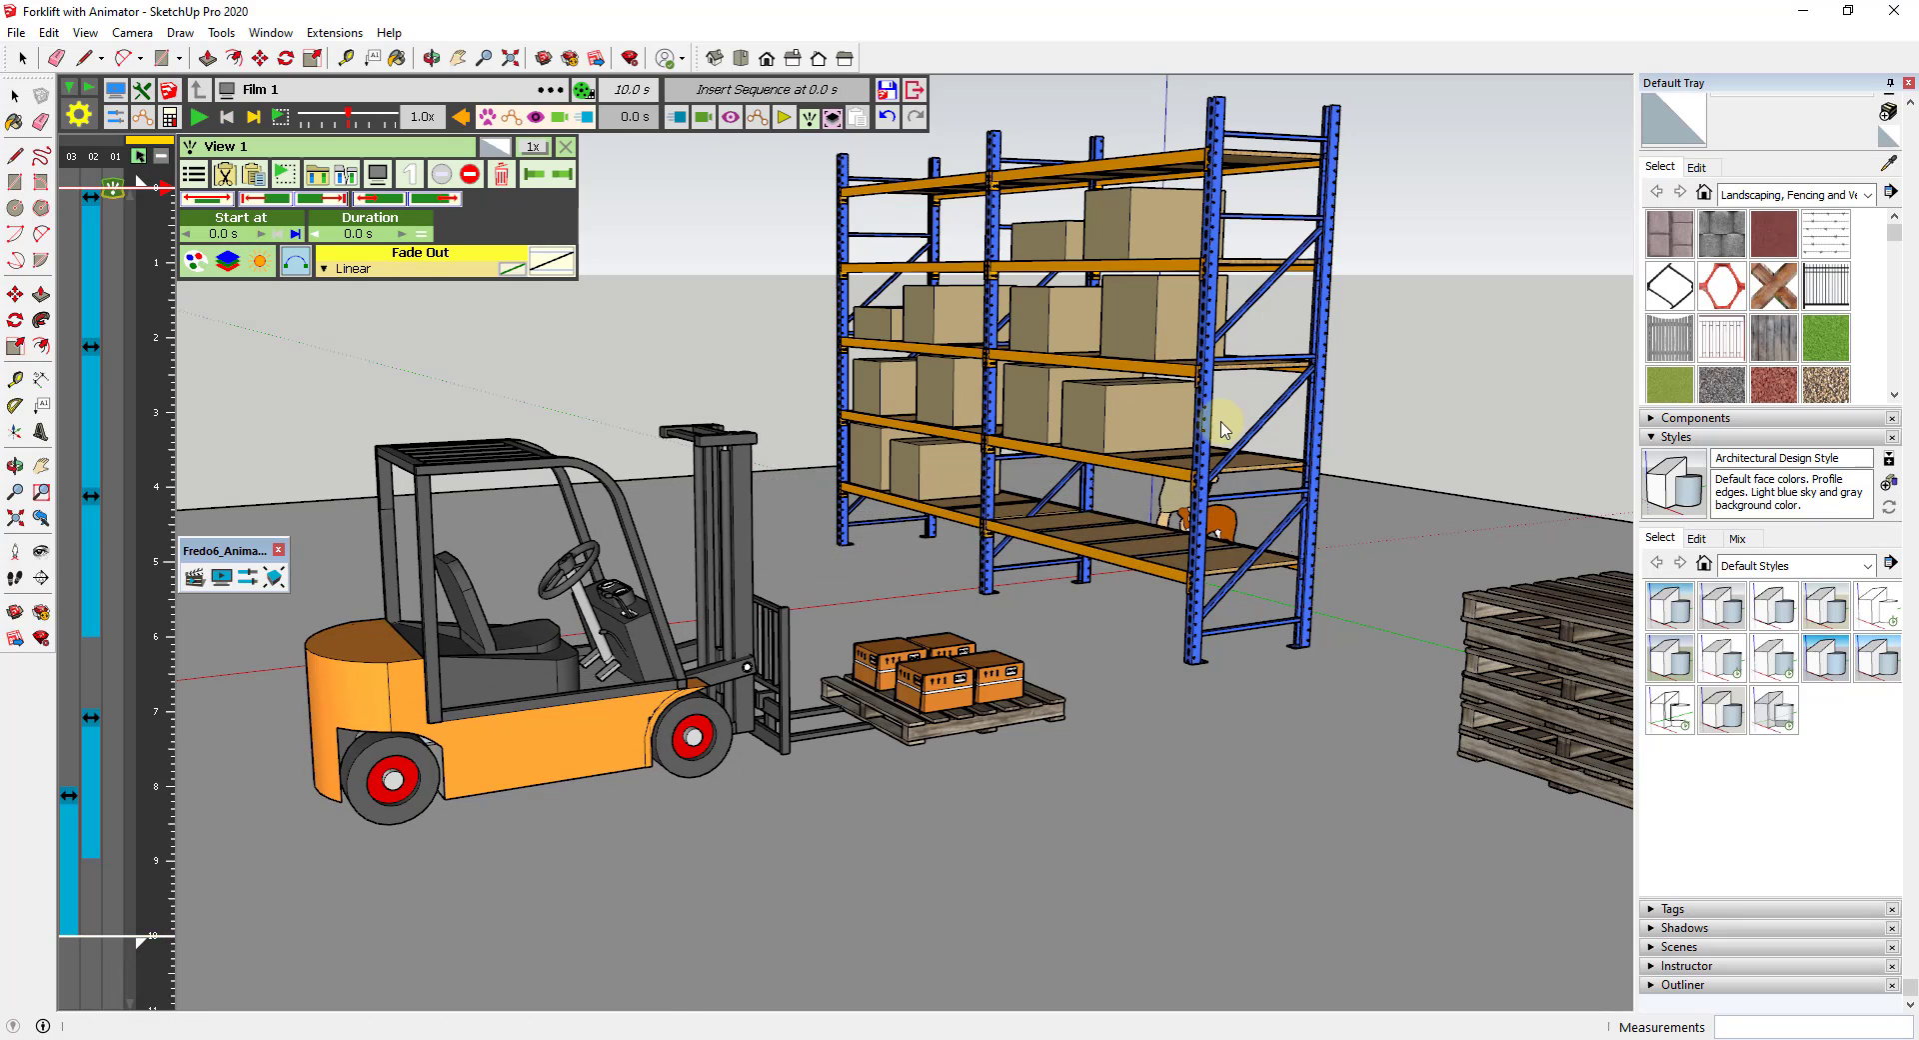
{"action": "left_click", "coordinate": [197, 118]}
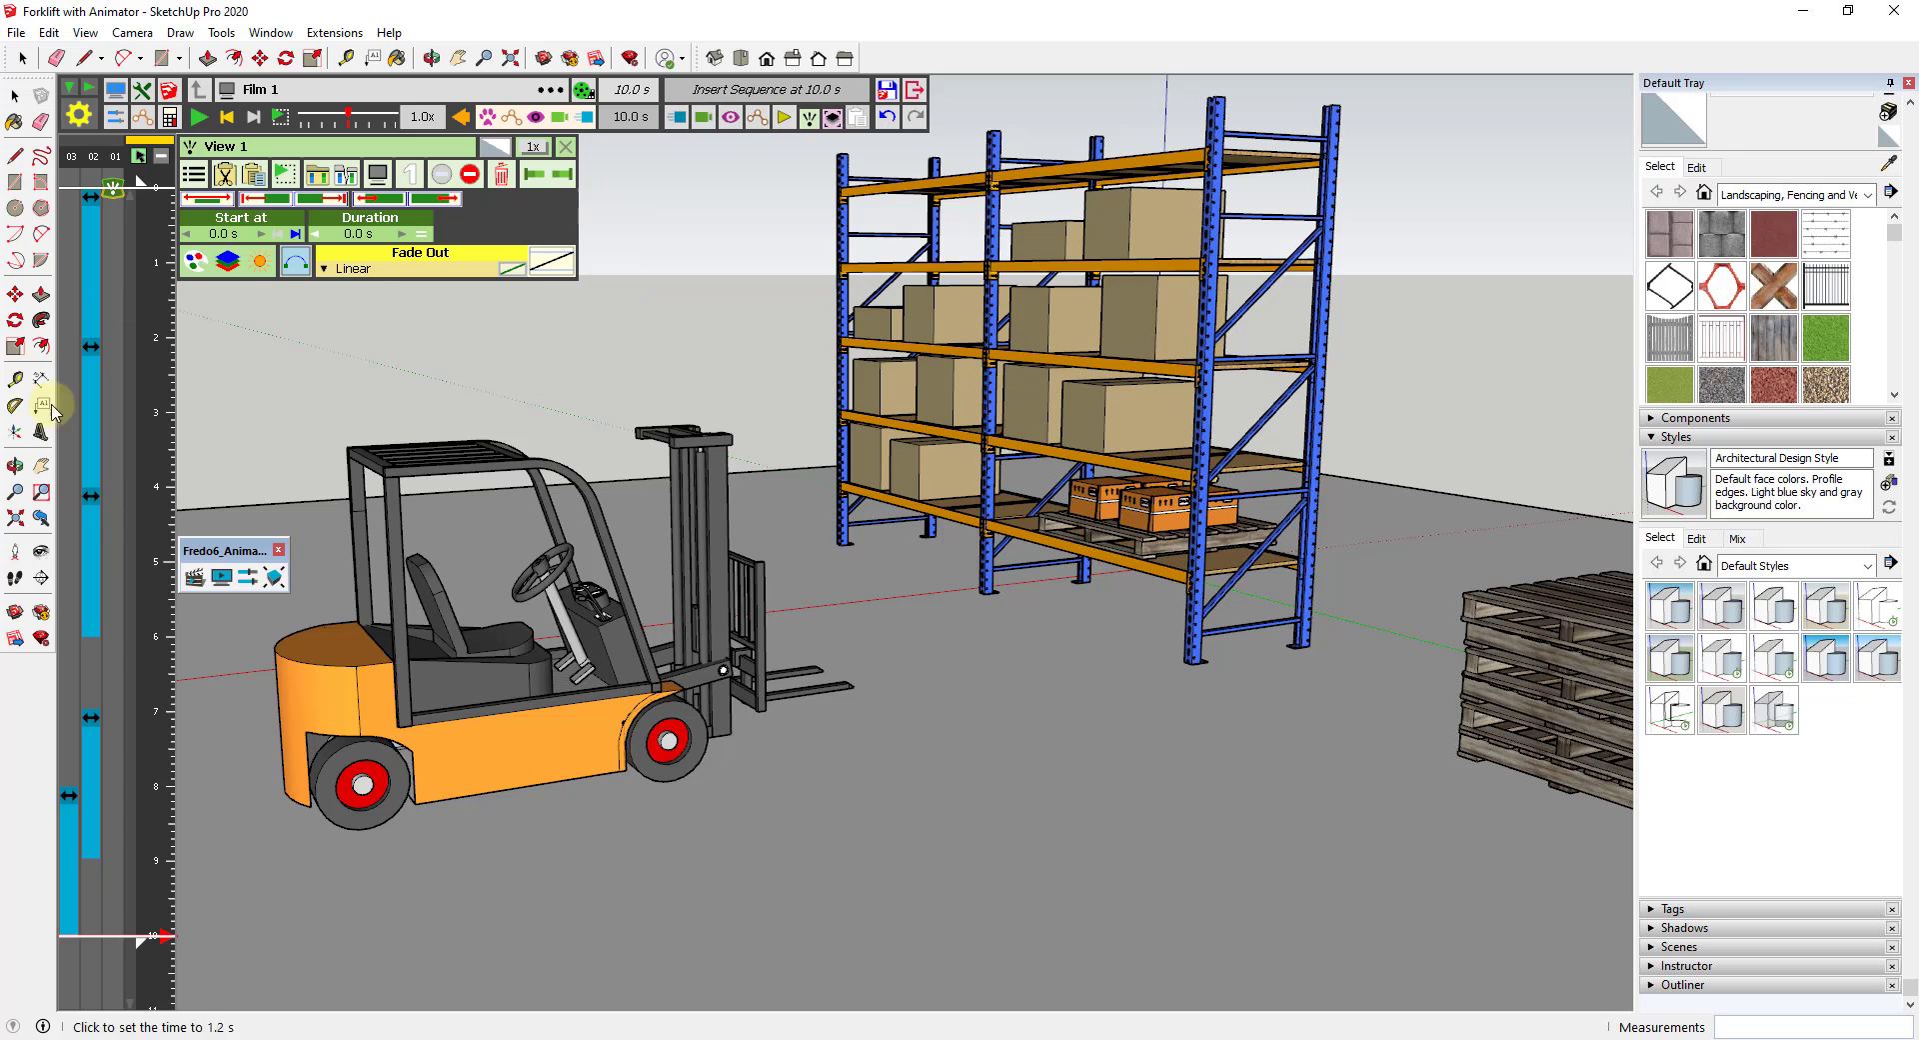
- Insert a new camera at 4.0 s and orbit and zoom to a low side-on forklift view
{"action": "left_click", "coordinate": [152, 490]}
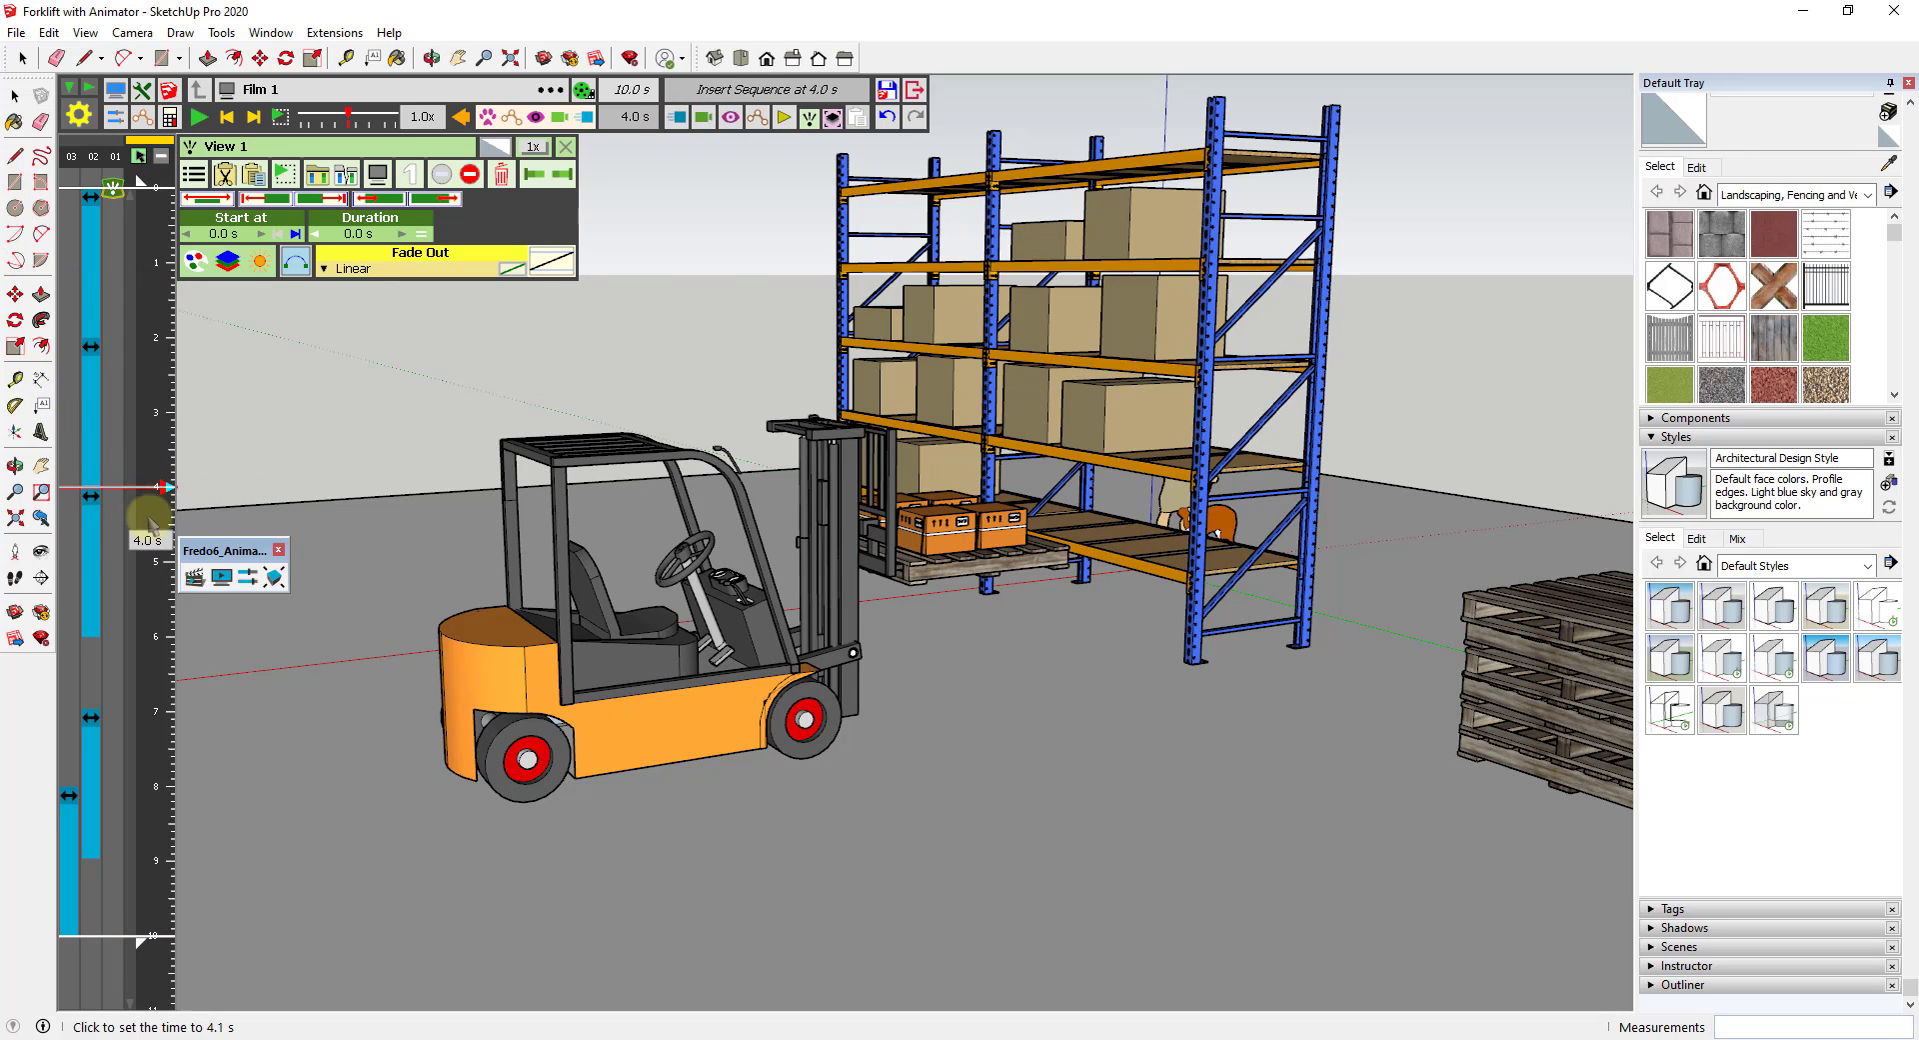
{"action": "left_click", "coordinate": [148, 562]}
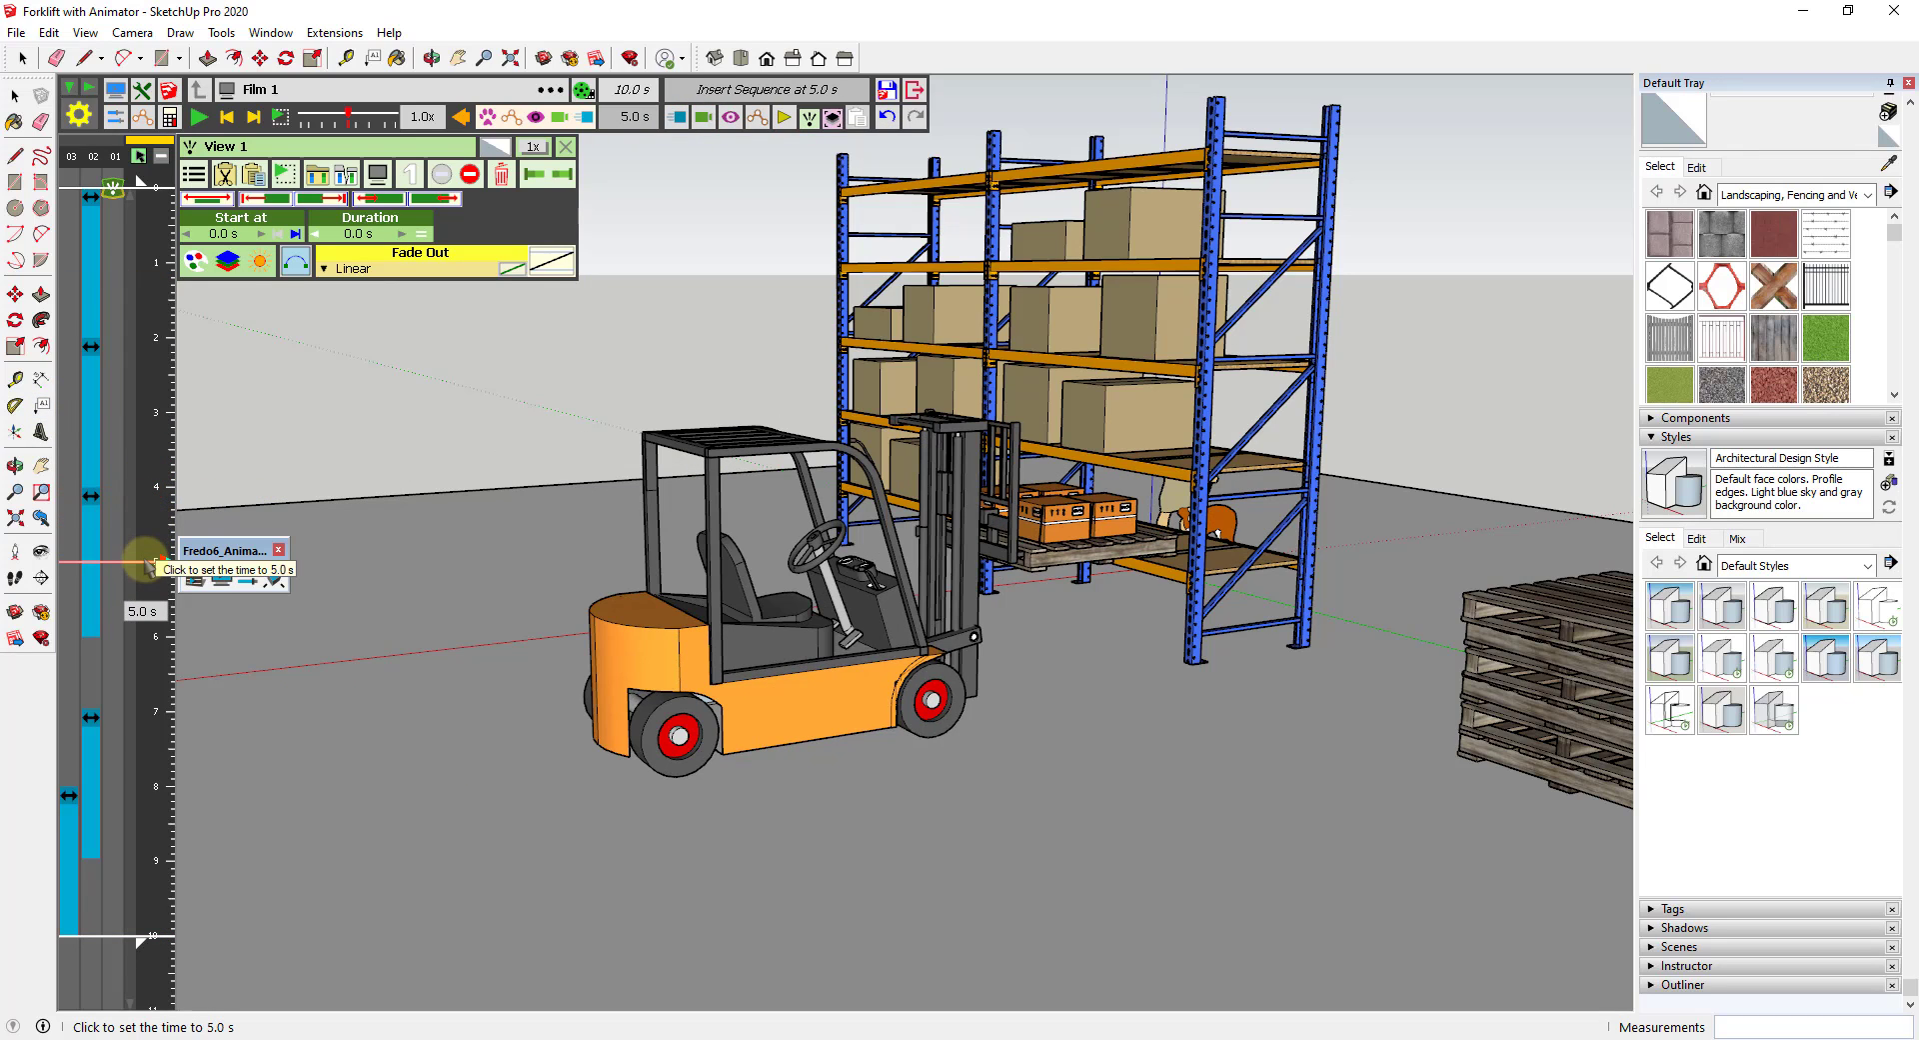
{"action": "left_click", "coordinate": [152, 489]}
{"action": "left_click", "coordinate": [728, 98]}
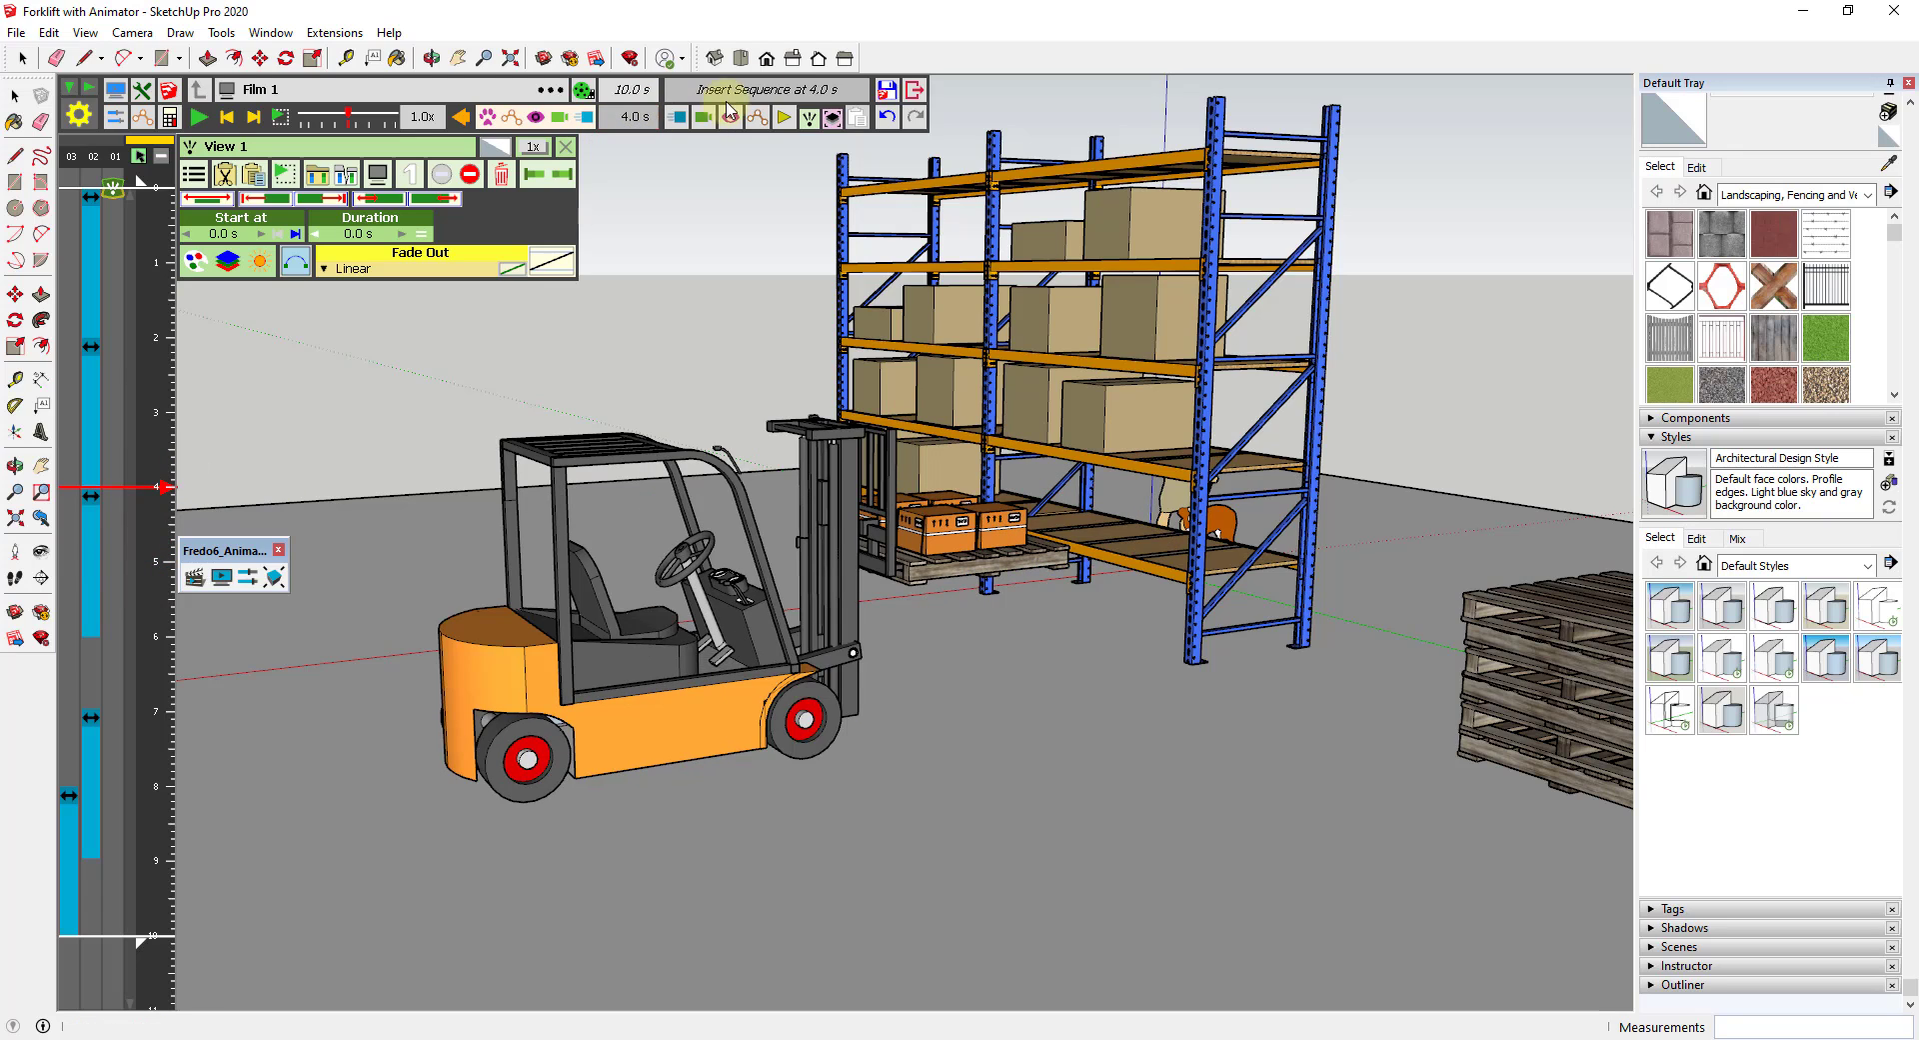
{"action": "left_click", "coordinate": [705, 119]}
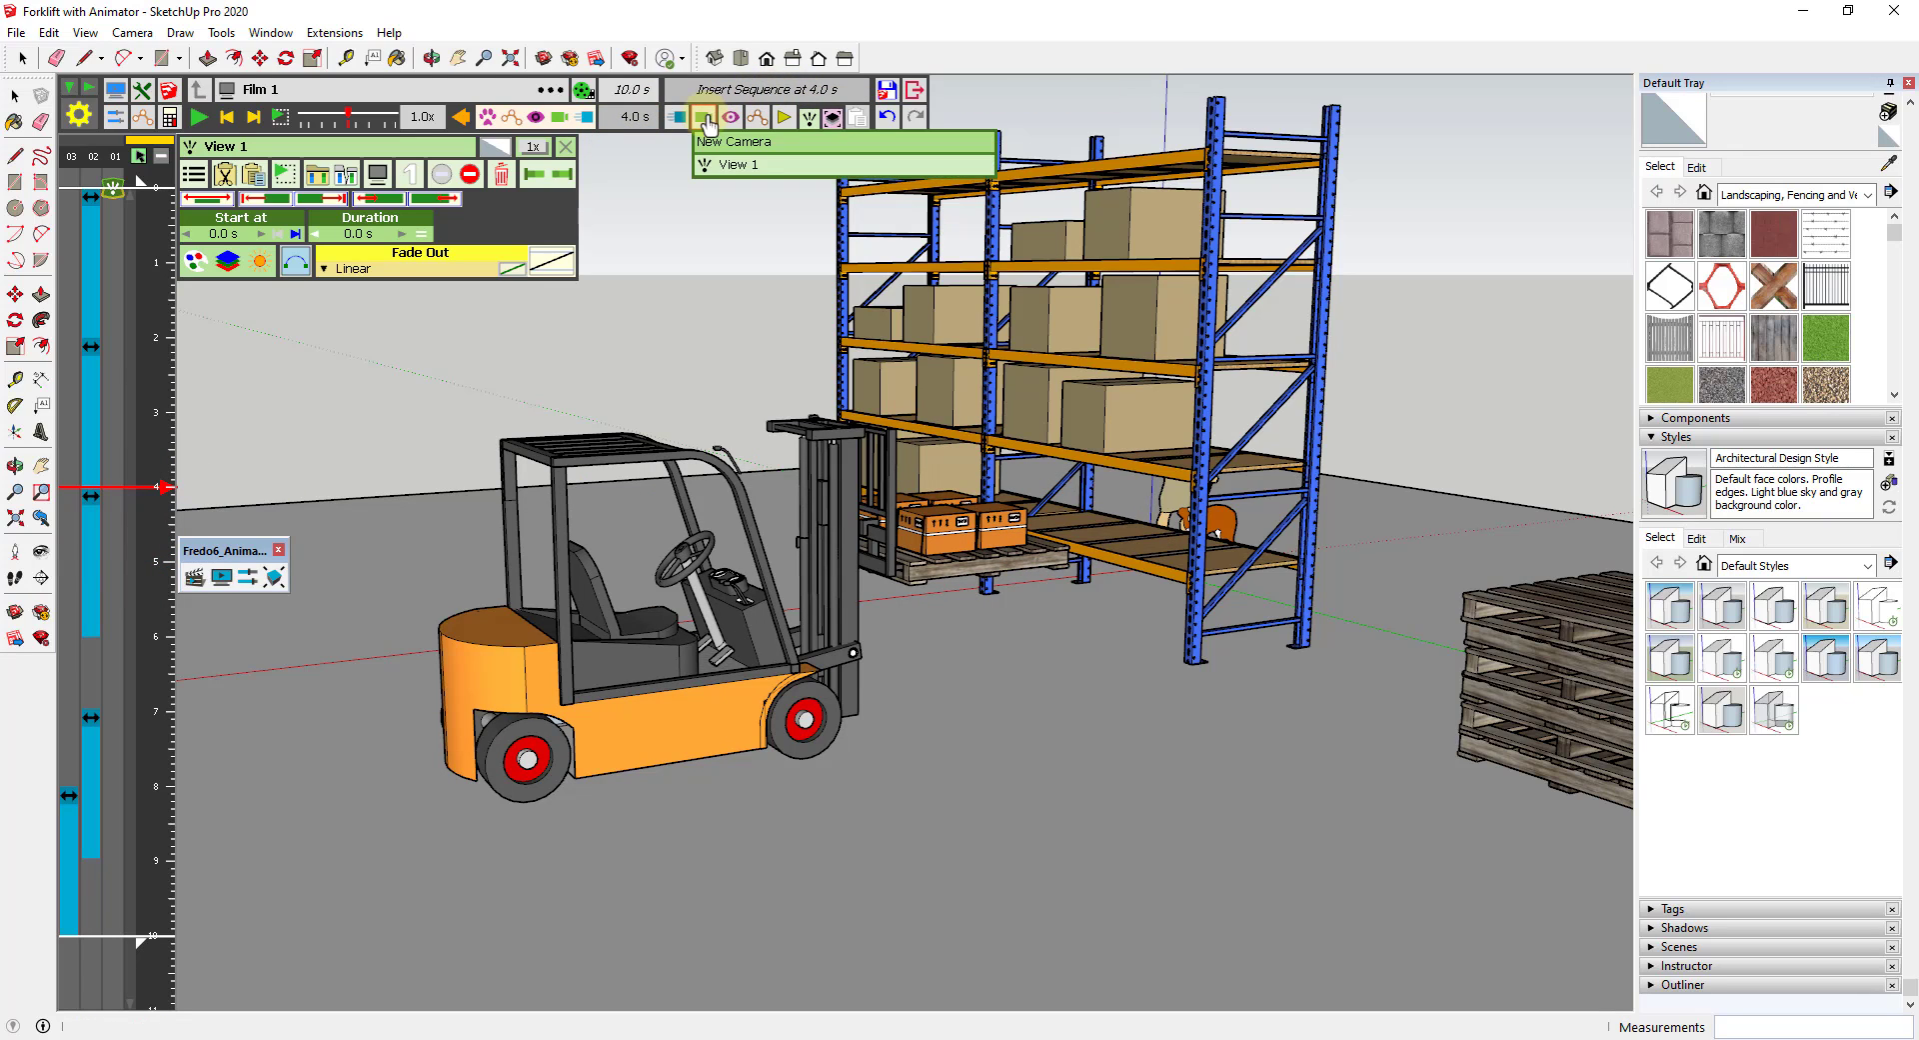
{"action": "left_click", "coordinate": [740, 142]}
{"action": "middle_click_drag", "start_coordinate": [825, 640], "coordinate": [809, 572]}
{"action": "scroll", "coordinate": [893, 577], "scroll_direction": "up", "scroll_amount": 3}
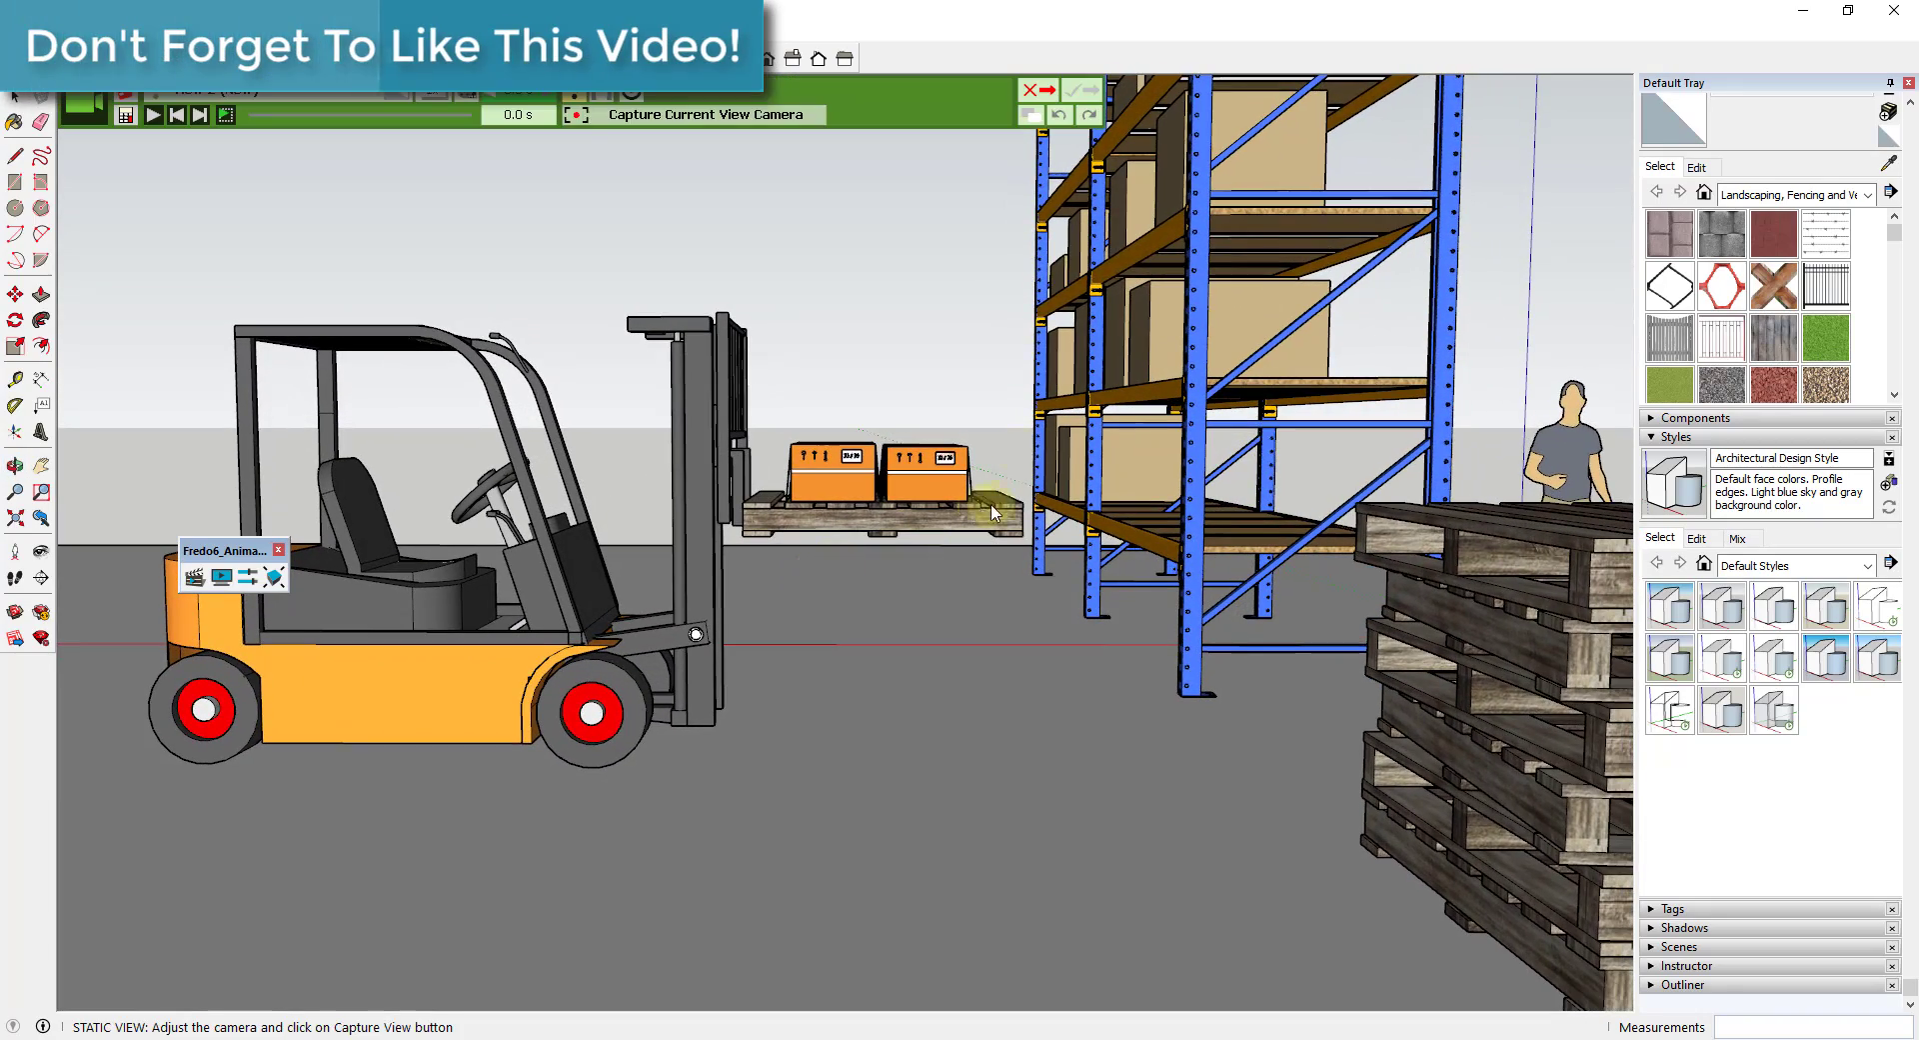
- Capture that side-on view as View 2, then rewind and play with both cameras
{"action": "left_click", "coordinate": [660, 116]}
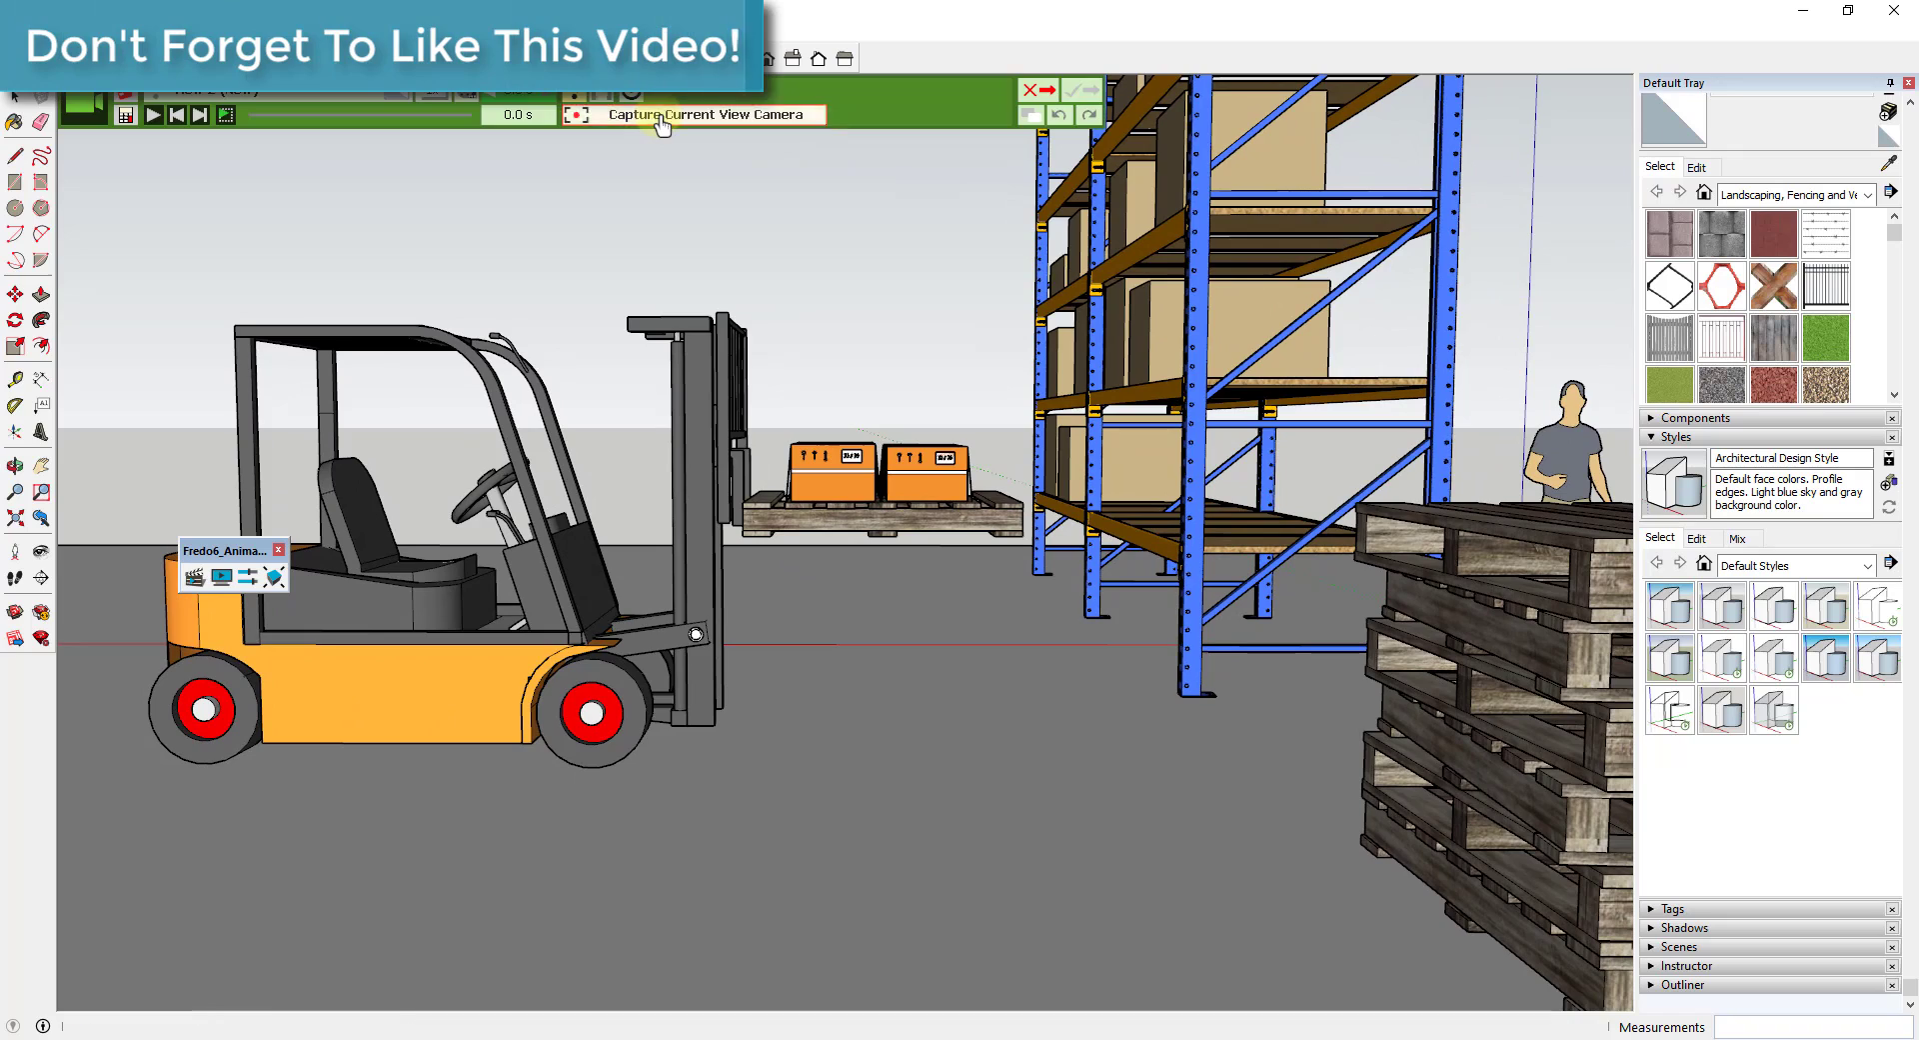
{"action": "left_click", "coordinate": [1080, 90]}
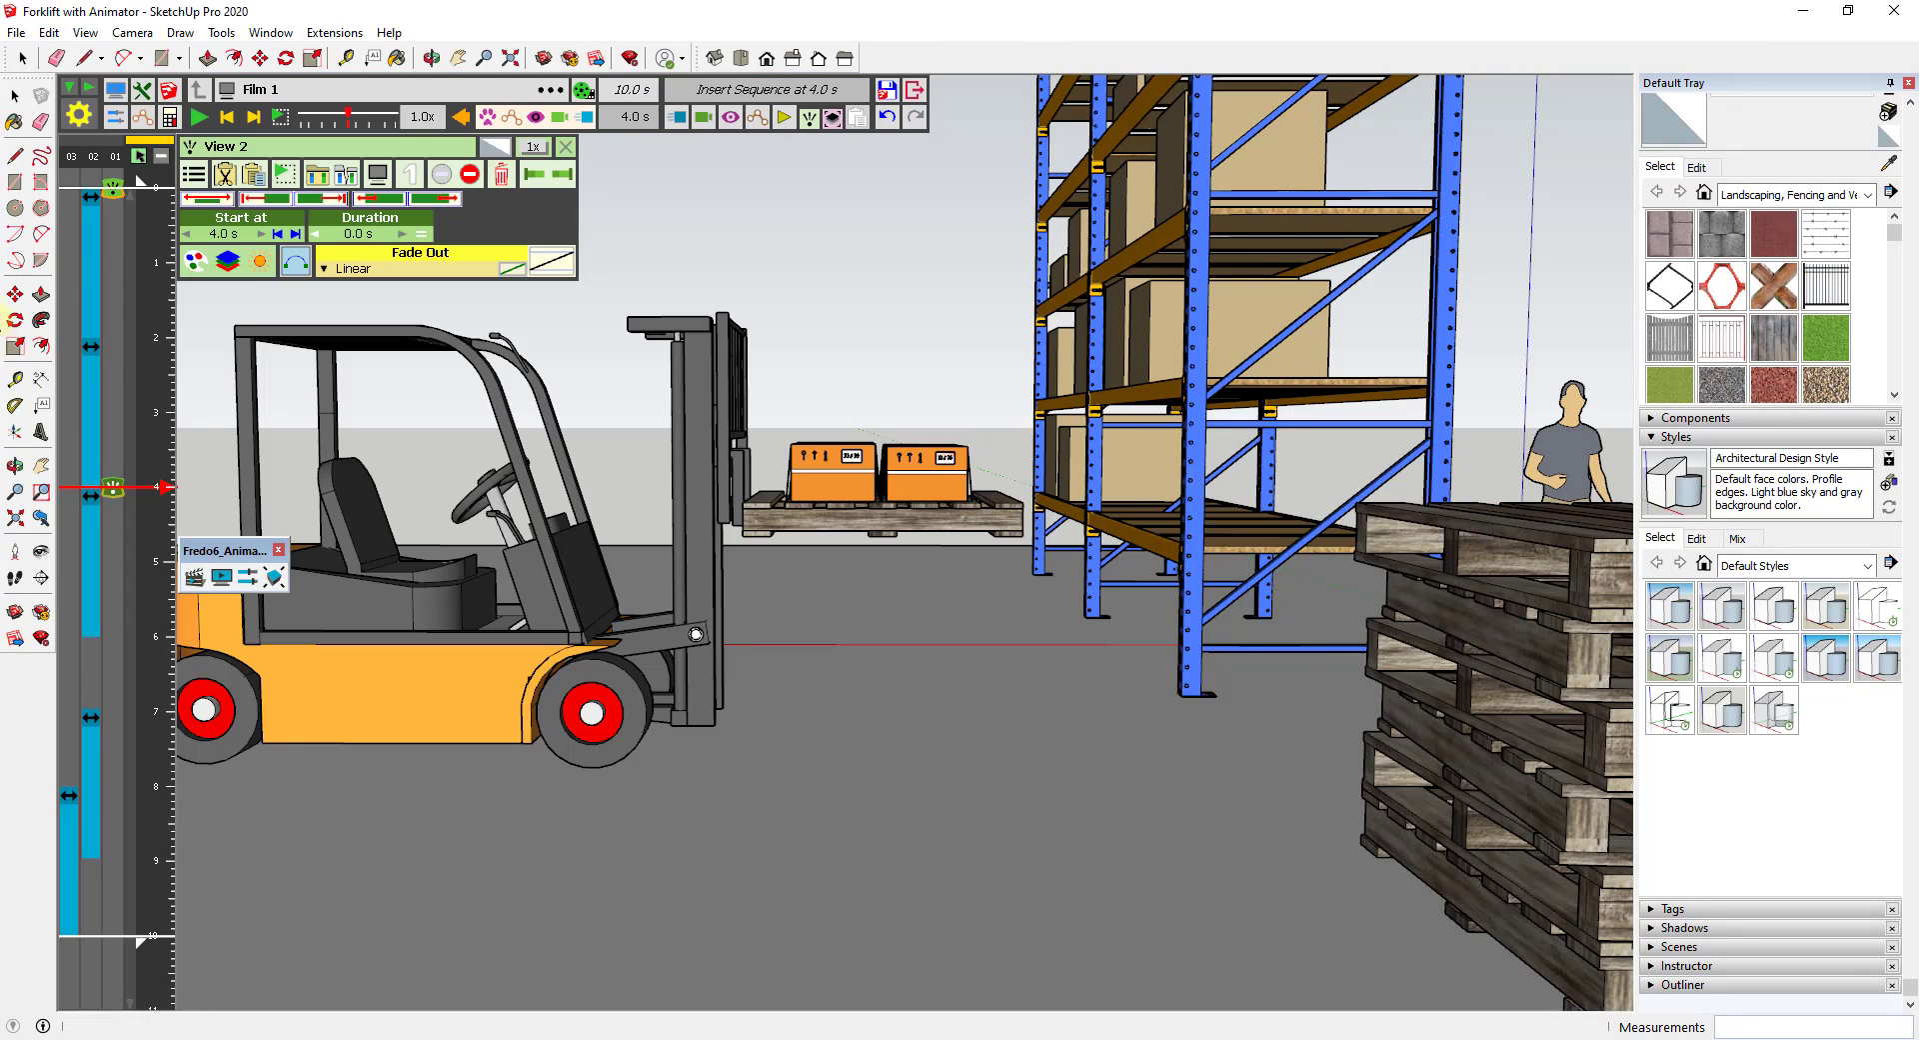
{"action": "left_click", "coordinate": [157, 194]}
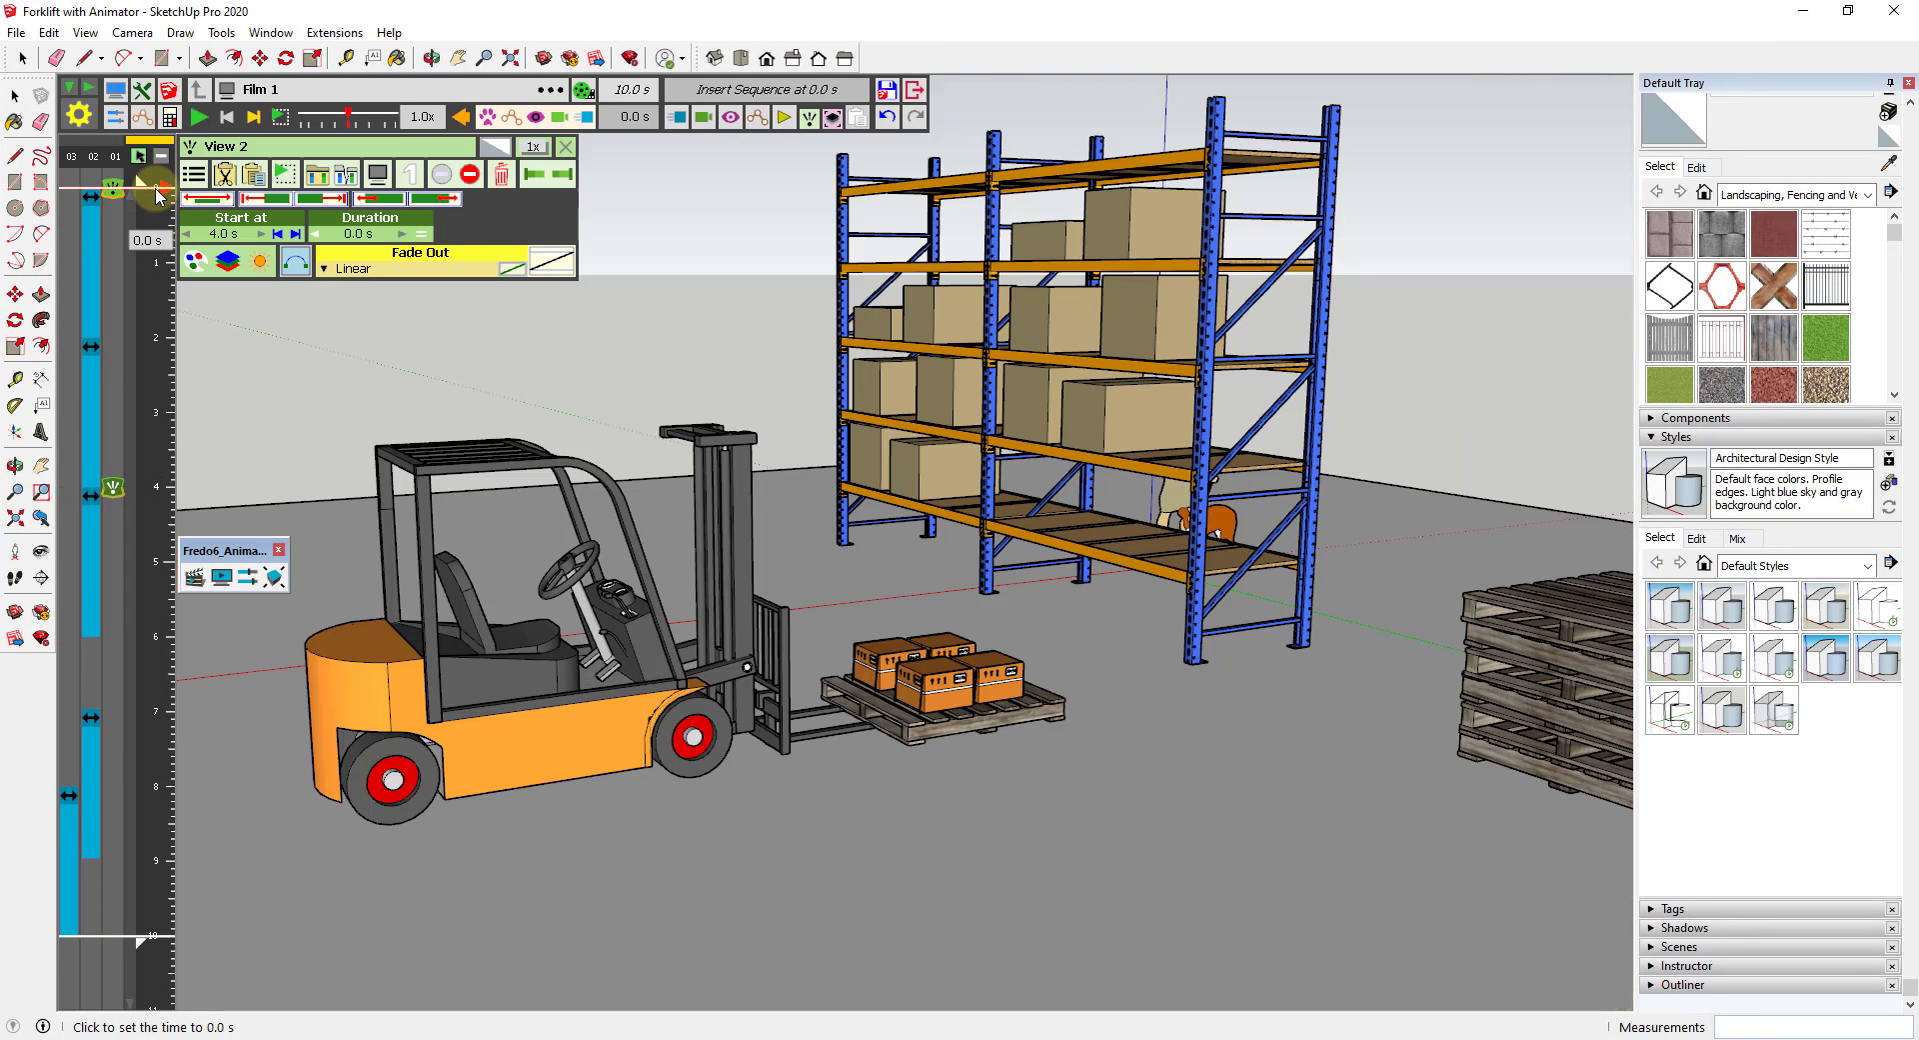
{"action": "left_click", "coordinate": [200, 118]}
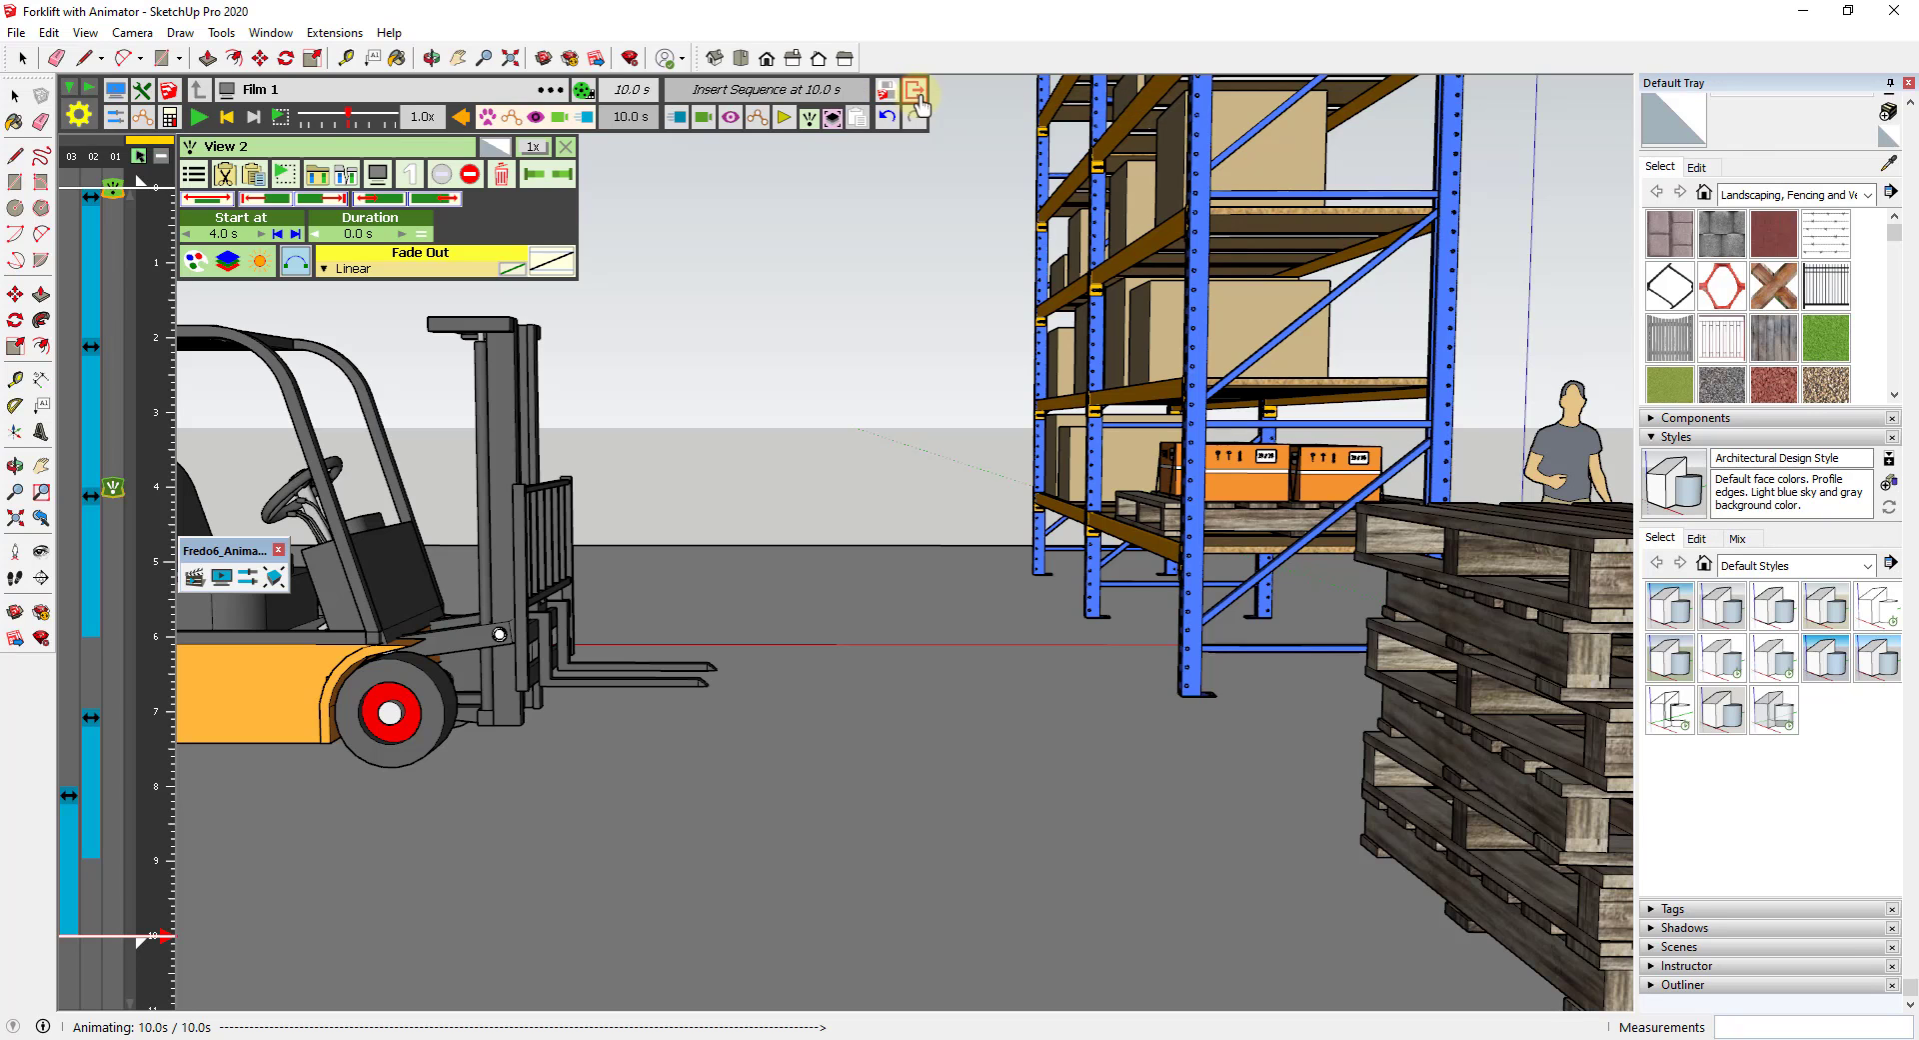
- Leave the animation editor and drill into the forklift's nested groups to reach the control lever
{"action": "left_click", "coordinate": [915, 92]}
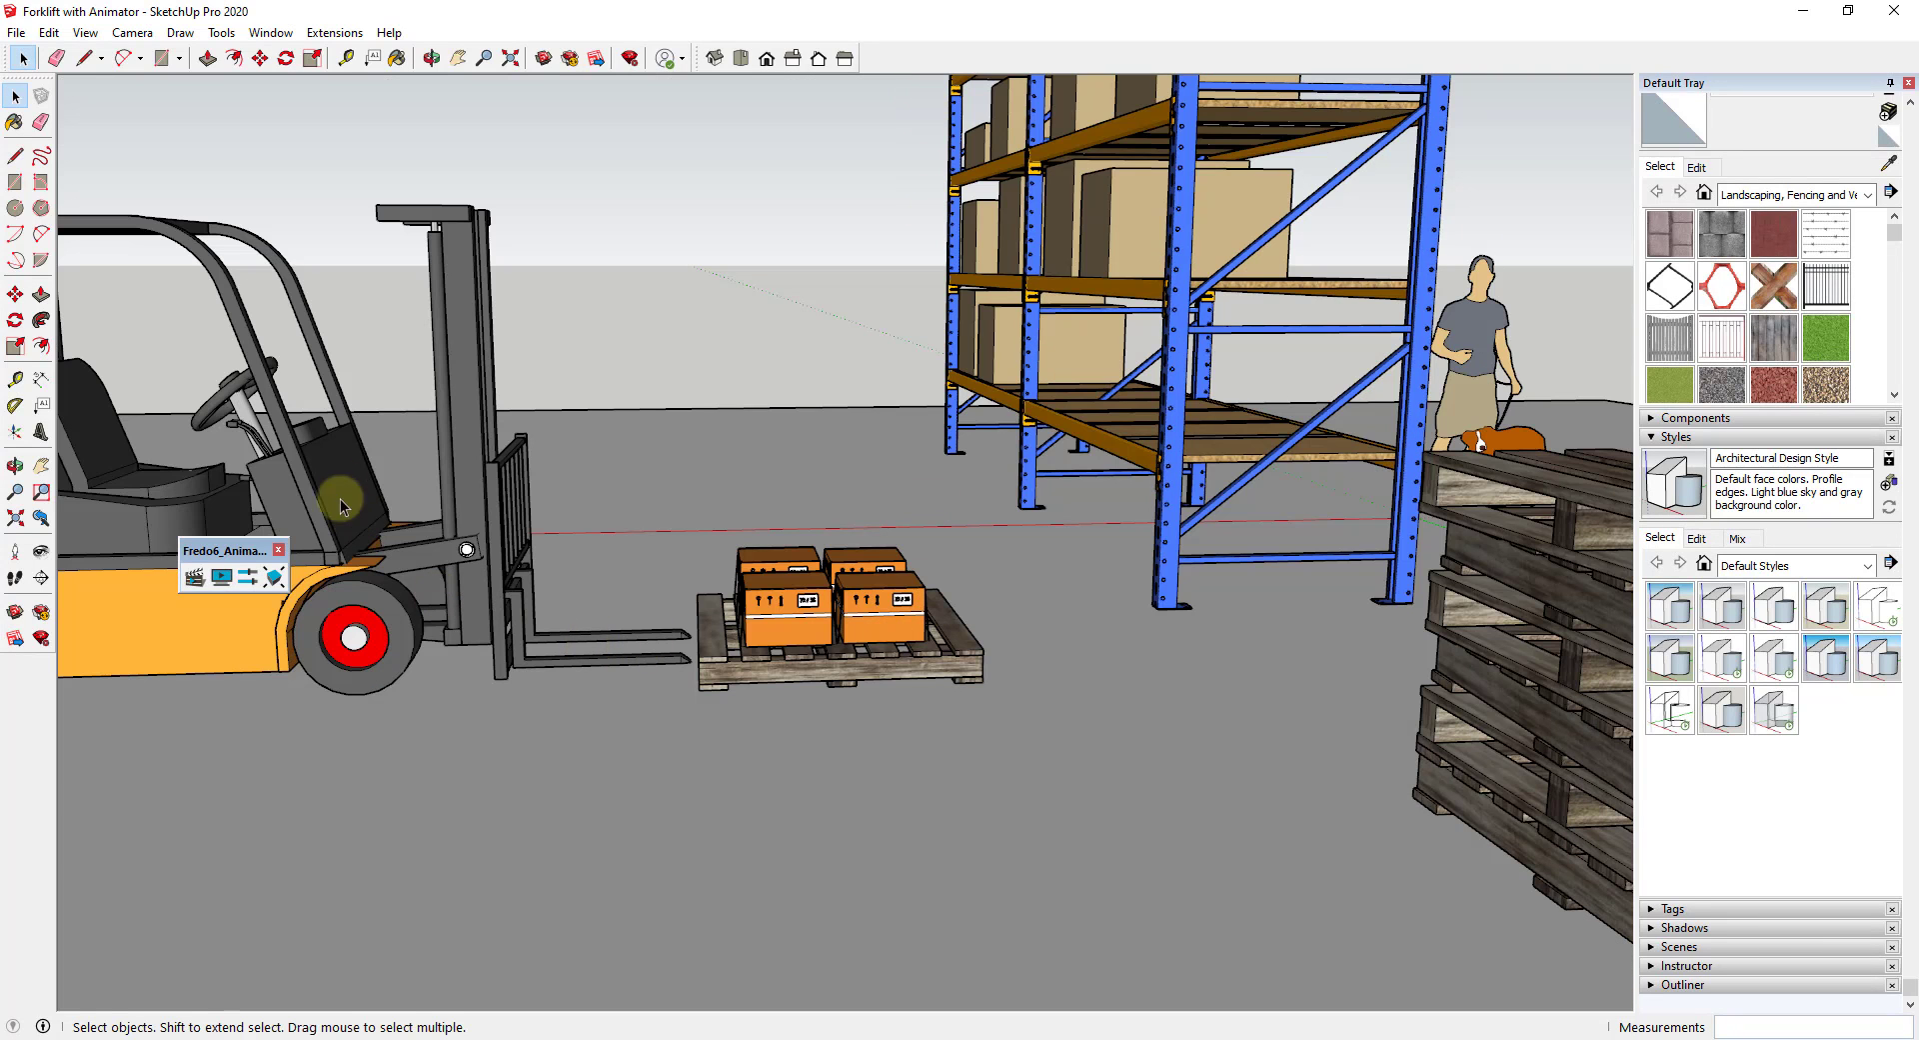
{"action": "left_click", "coordinate": [507, 637]}
{"action": "double_click", "coordinate": [508, 636]}
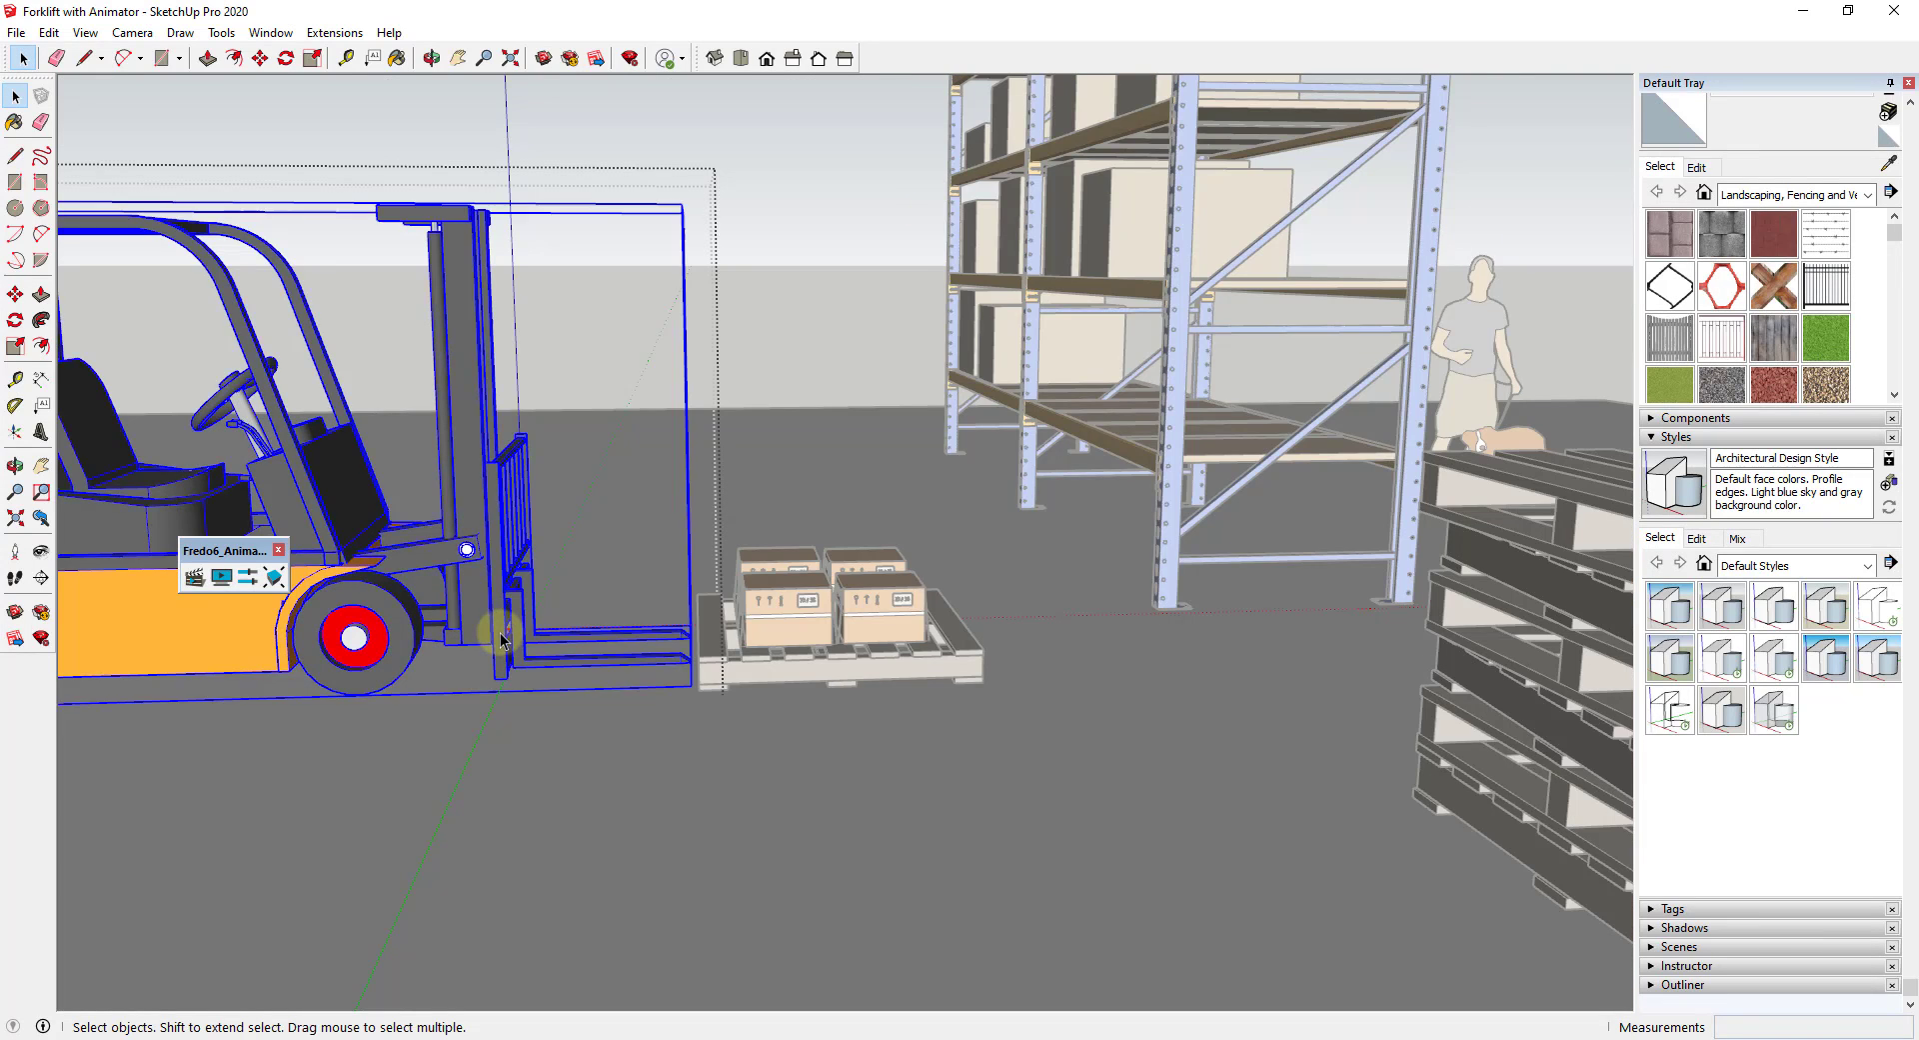
{"action": "double_click", "coordinate": [505, 639]}
{"action": "left_click", "coordinate": [506, 639]}
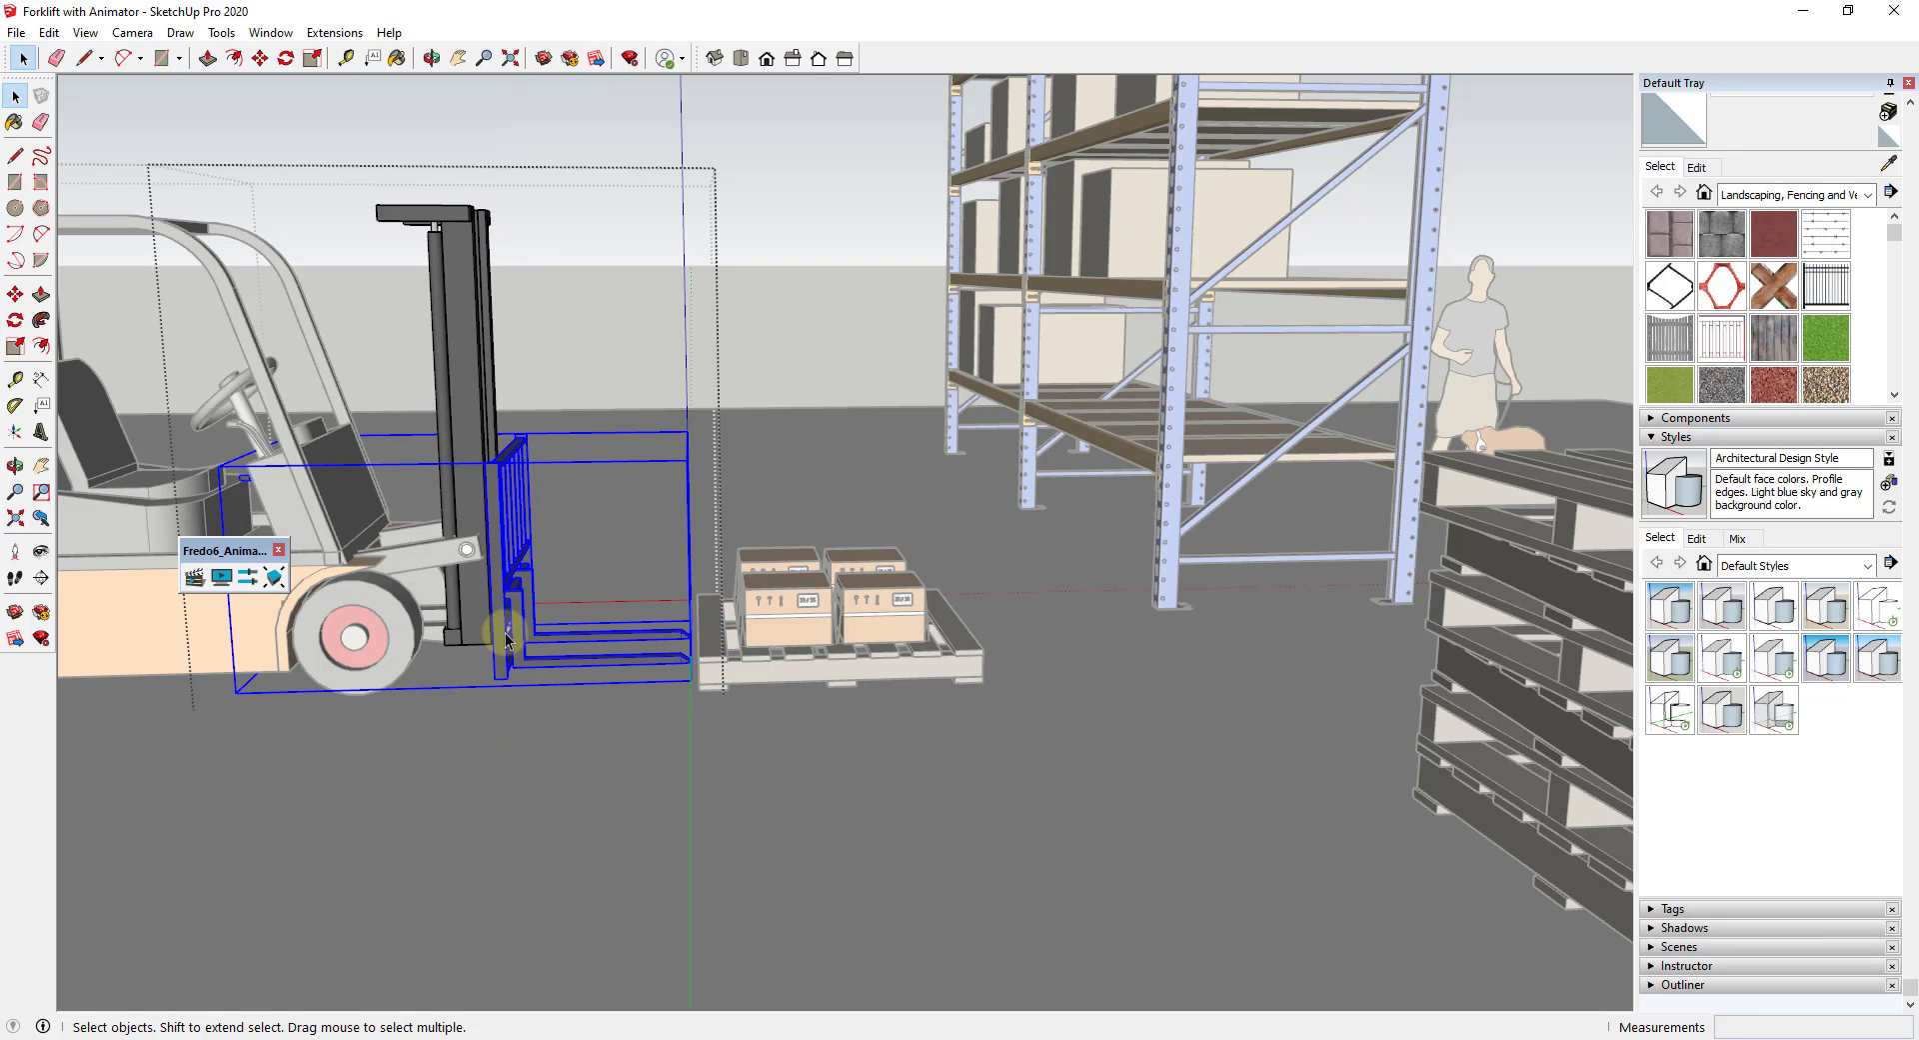
{"action": "double_click", "coordinate": [506, 636]}
{"action": "left_click", "coordinate": [300, 488]}
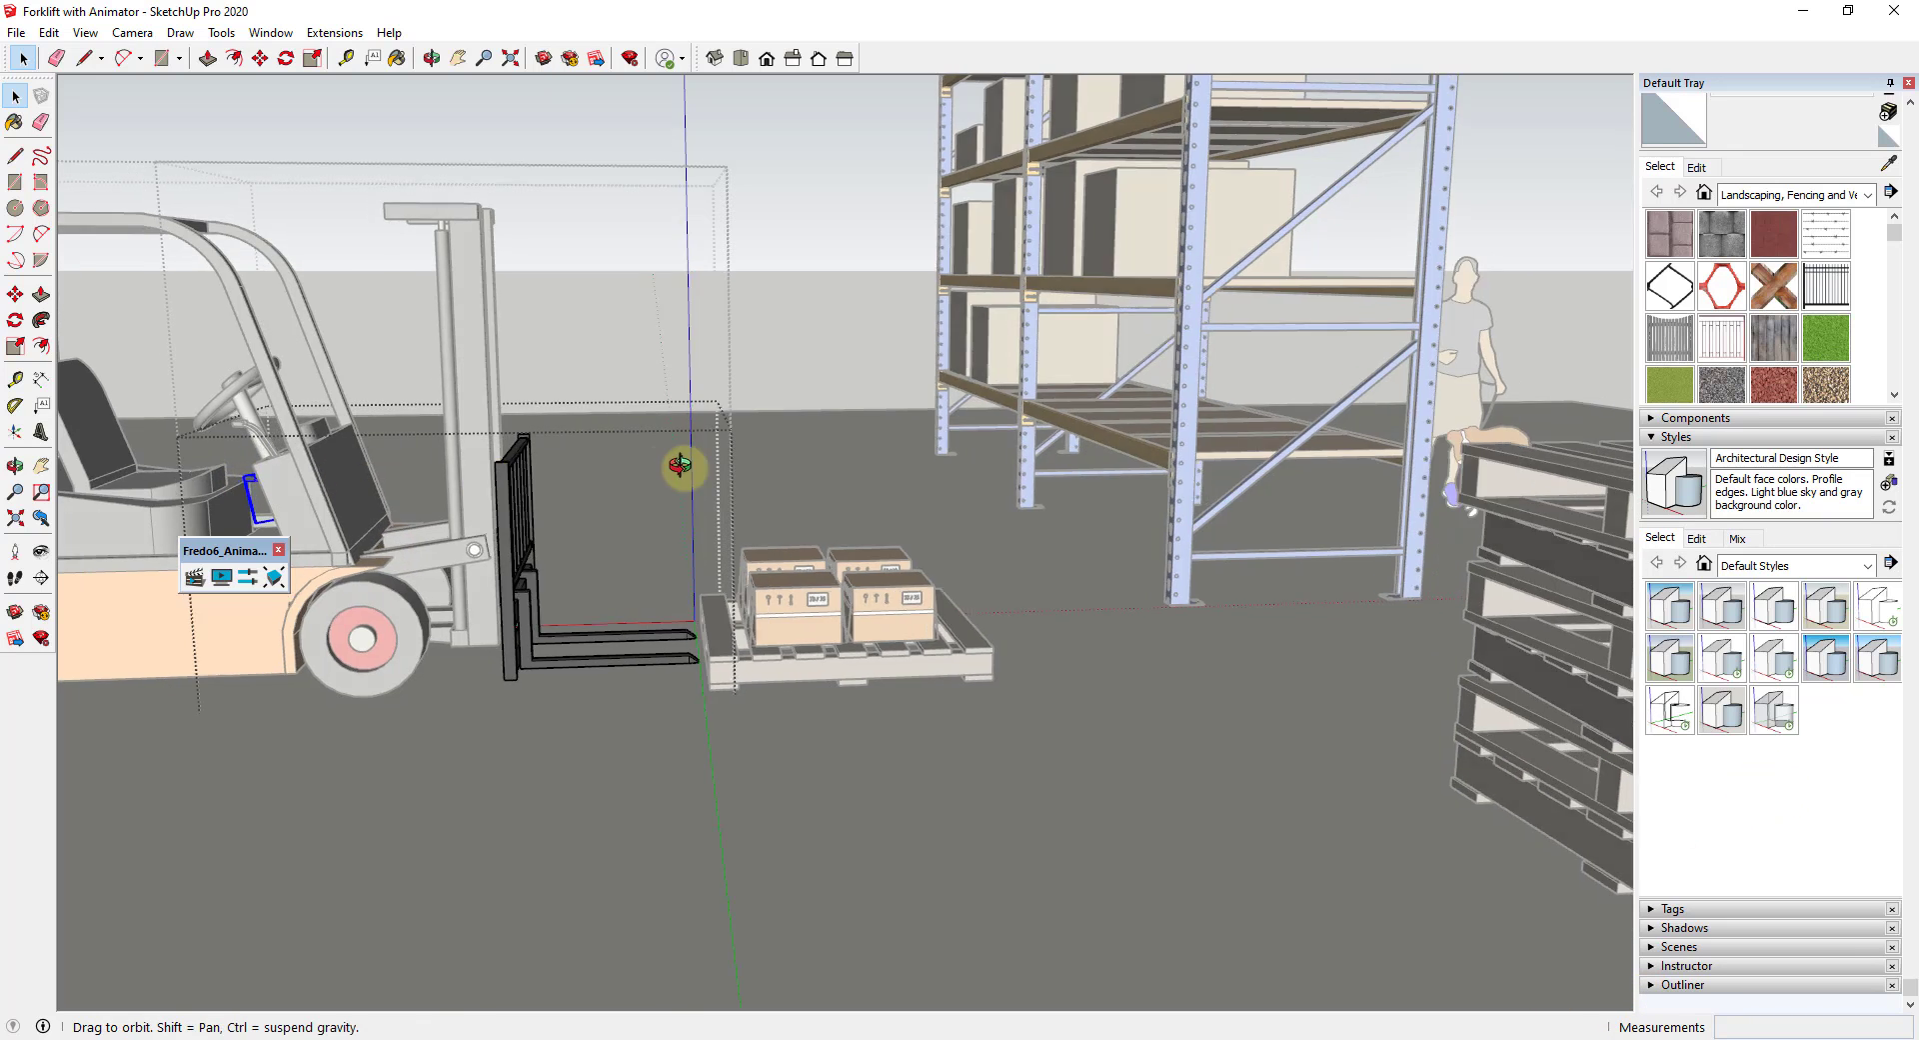
{"action": "scroll", "coordinate": [677, 458], "scroll_direction": "up", "scroll_amount": 10}
{"action": "scroll", "coordinate": [739, 520], "scroll_direction": "down", "scroll_amount": 3}
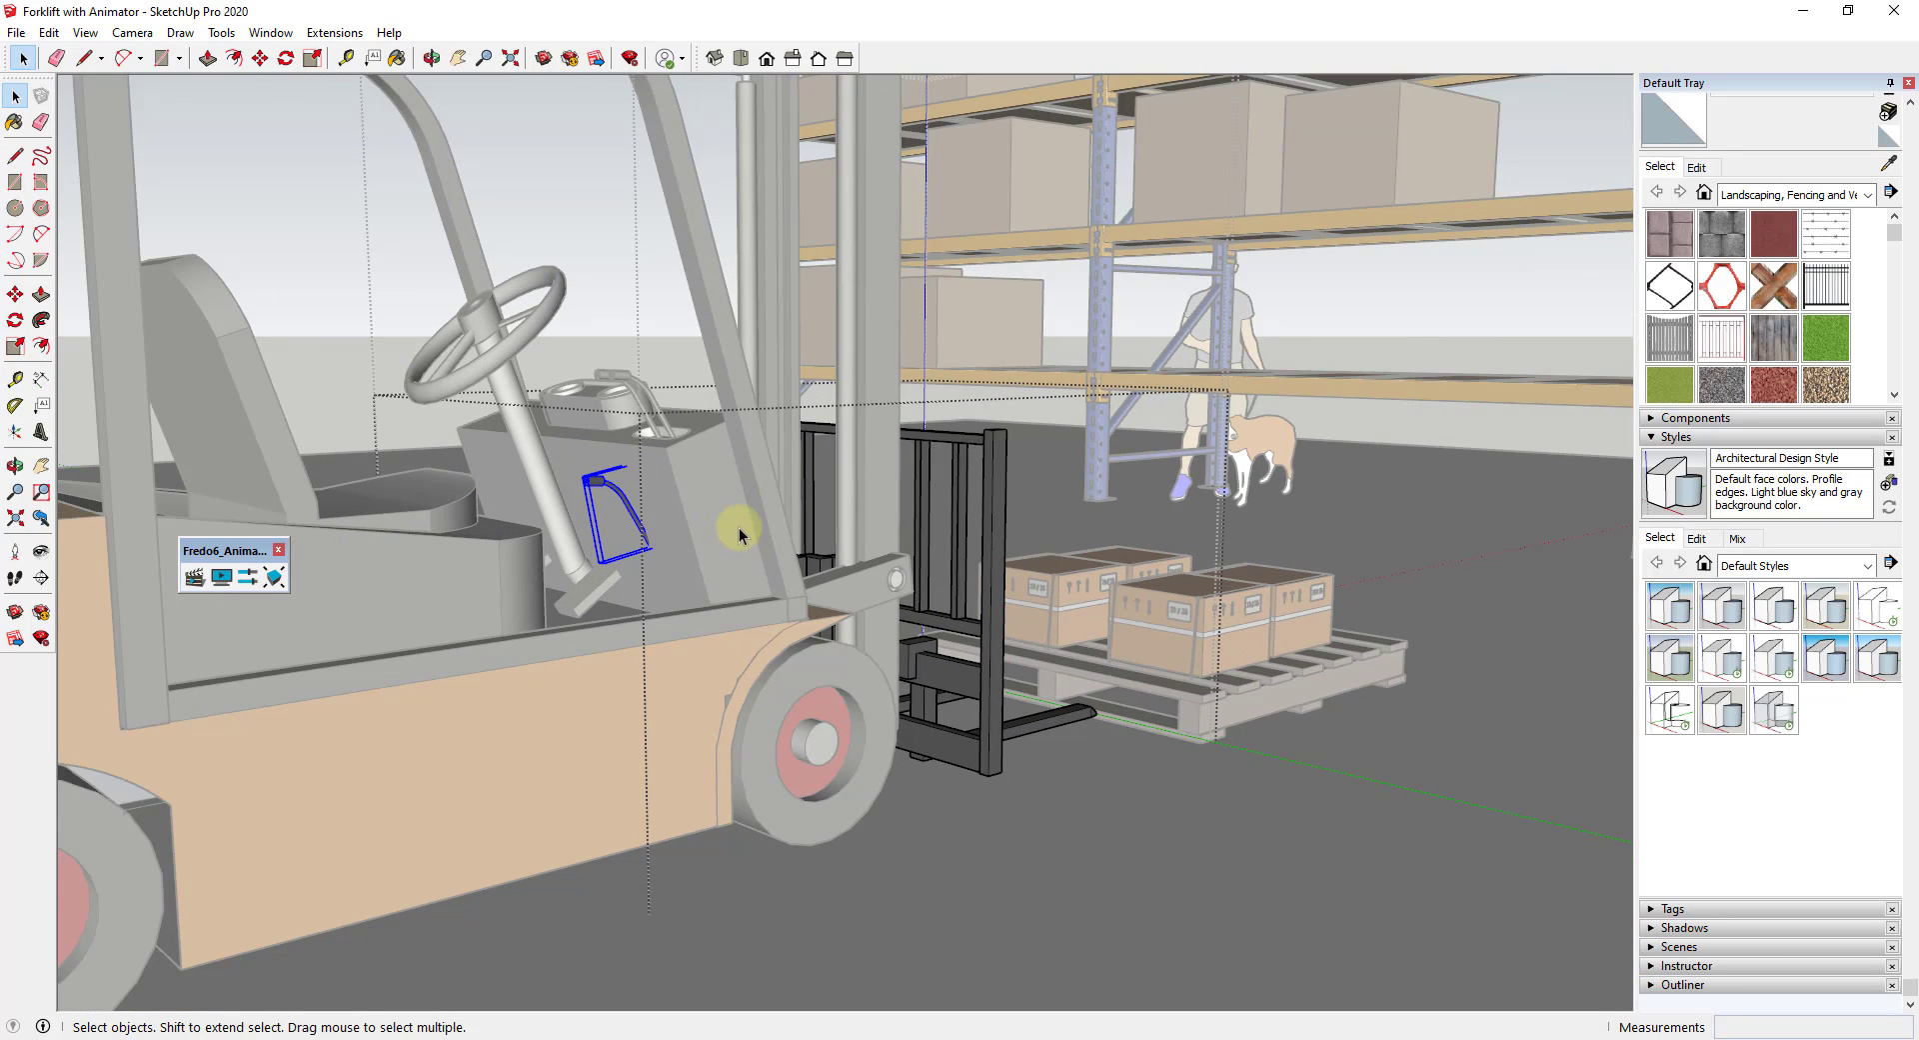
- Check the group tree, back out, then re-enter the forklift group and select the loose lever
{"action": "left_click", "coordinate": [1659, 986]}
{"action": "scroll", "coordinate": [1768, 889], "scroll_direction": "up", "scroll_amount": 1}
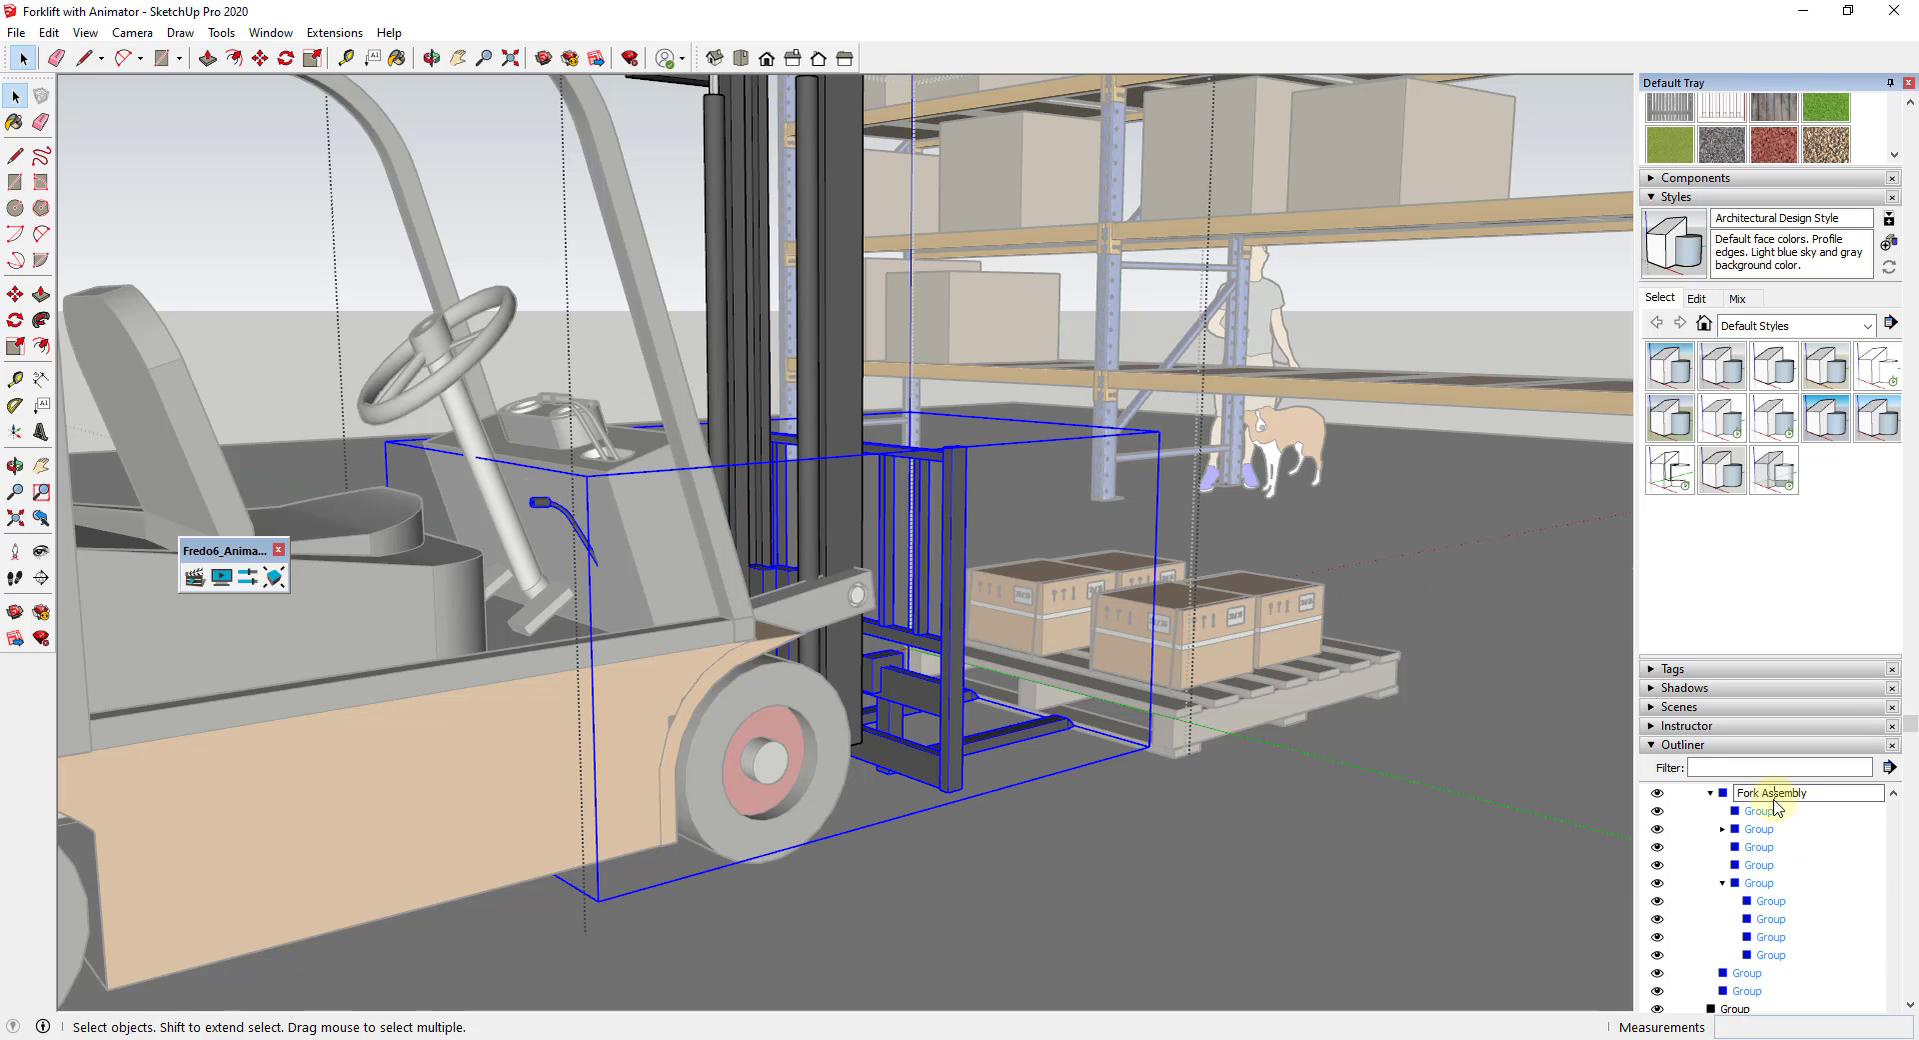
{"action": "scroll", "coordinate": [1769, 905], "scroll_direction": "up", "scroll_amount": 1}
{"action": "double_click", "coordinate": [1722, 832]}
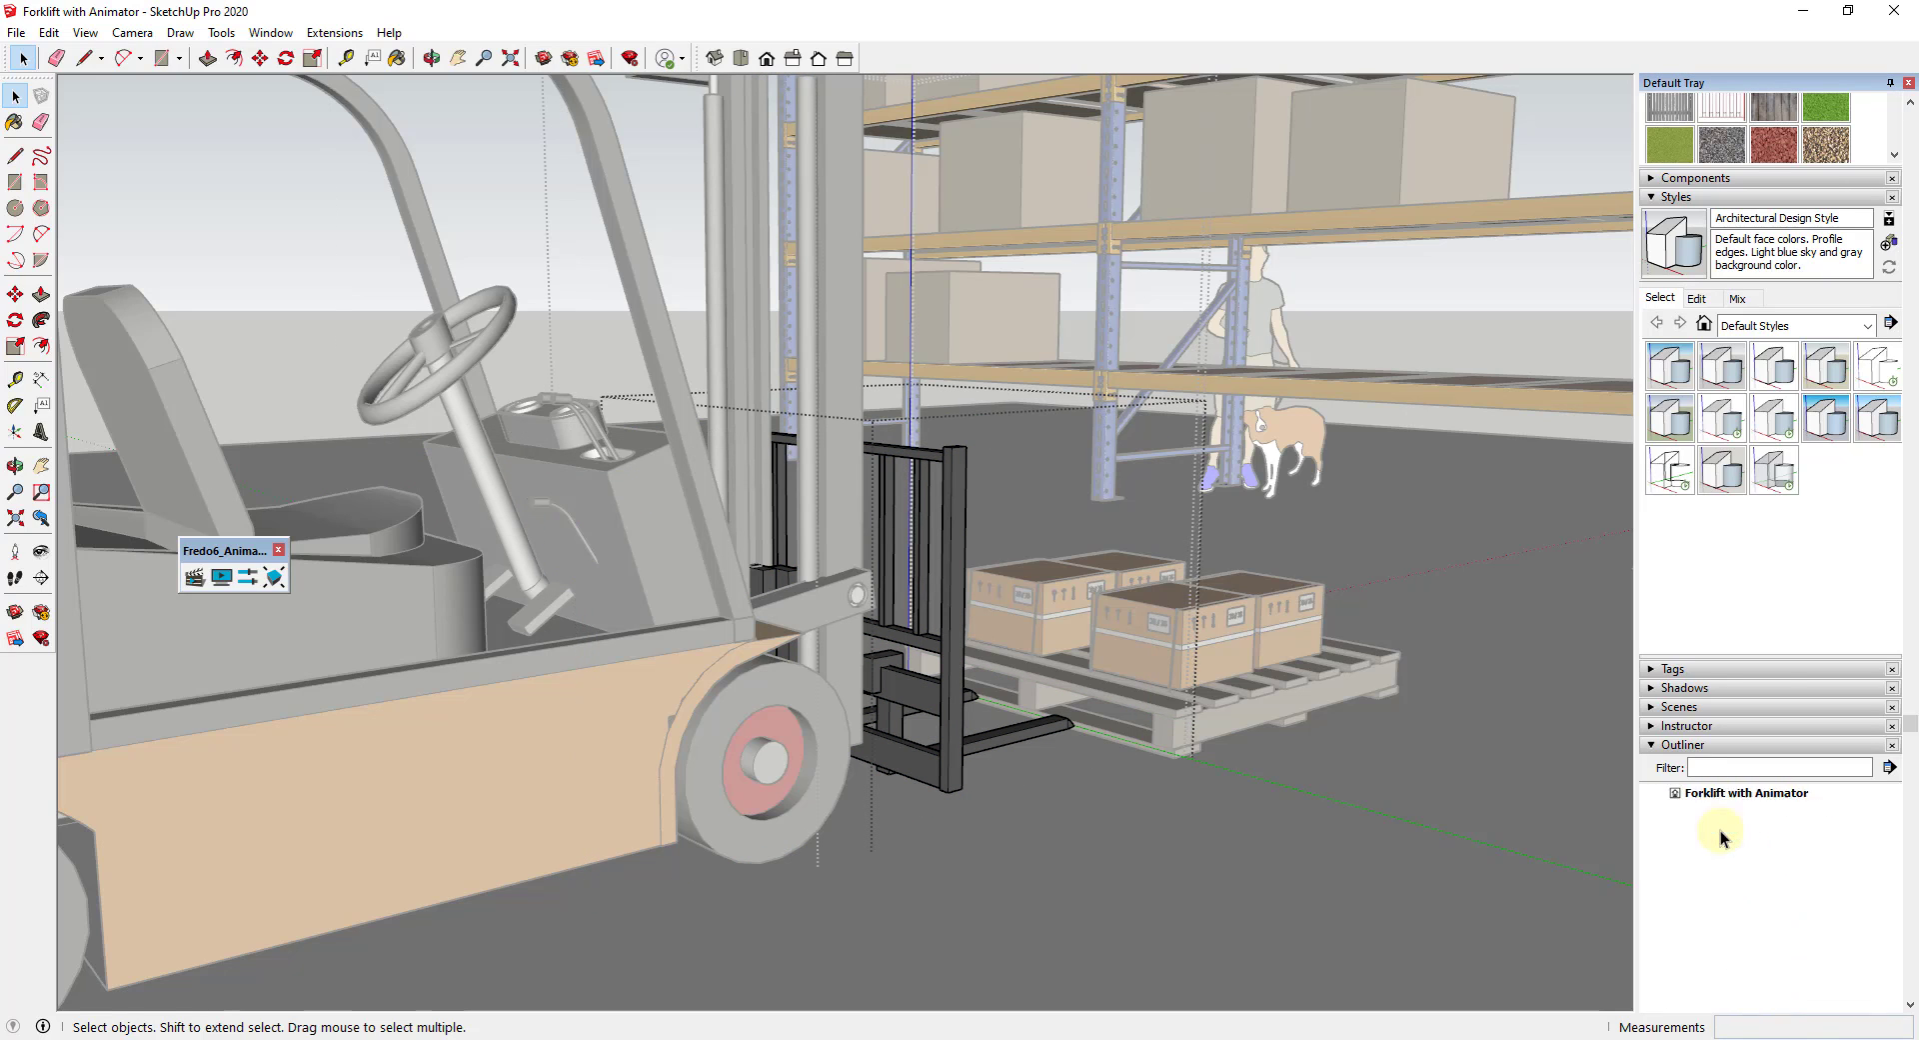
{"action": "left_click", "coordinate": [1332, 784]}
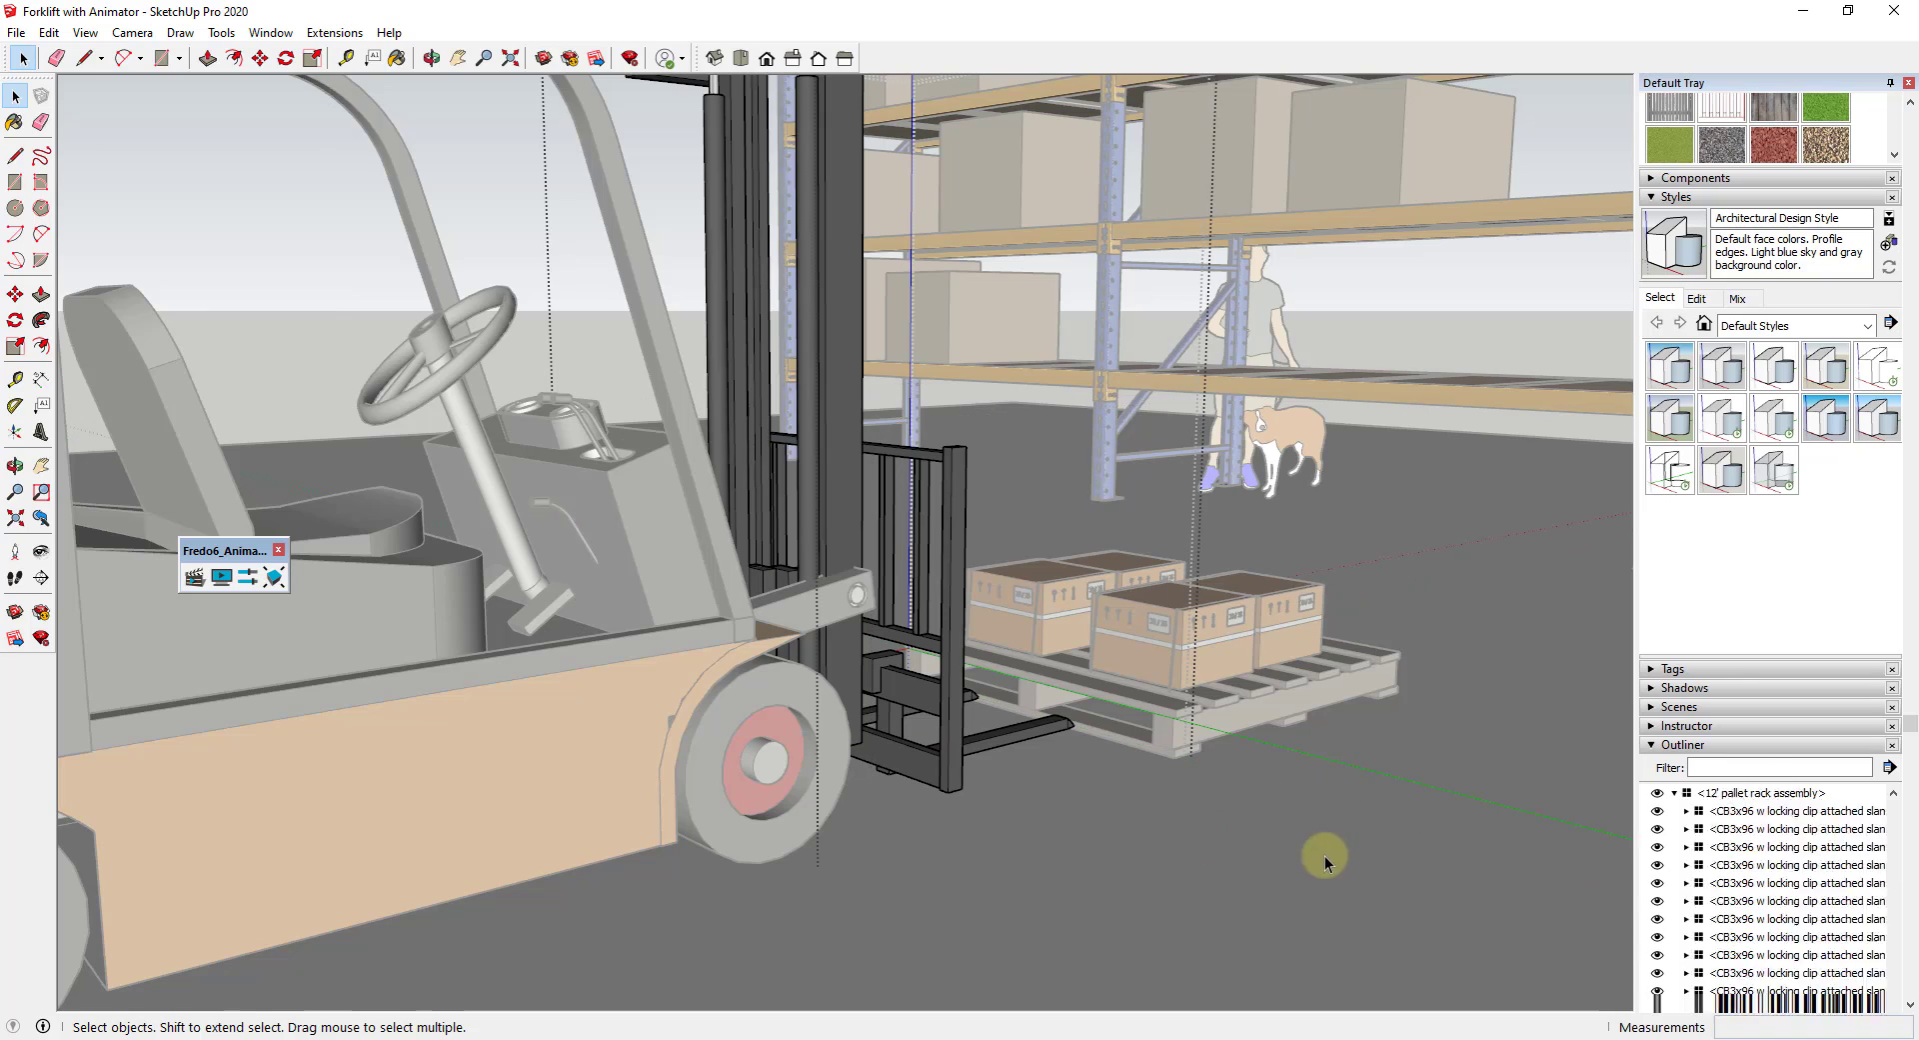
{"action": "scroll", "coordinate": [1324, 854], "scroll_direction": "up", "scroll_amount": 2}
{"action": "double_click", "coordinate": [501, 504]}
{"action": "left_click", "coordinate": [502, 502]}
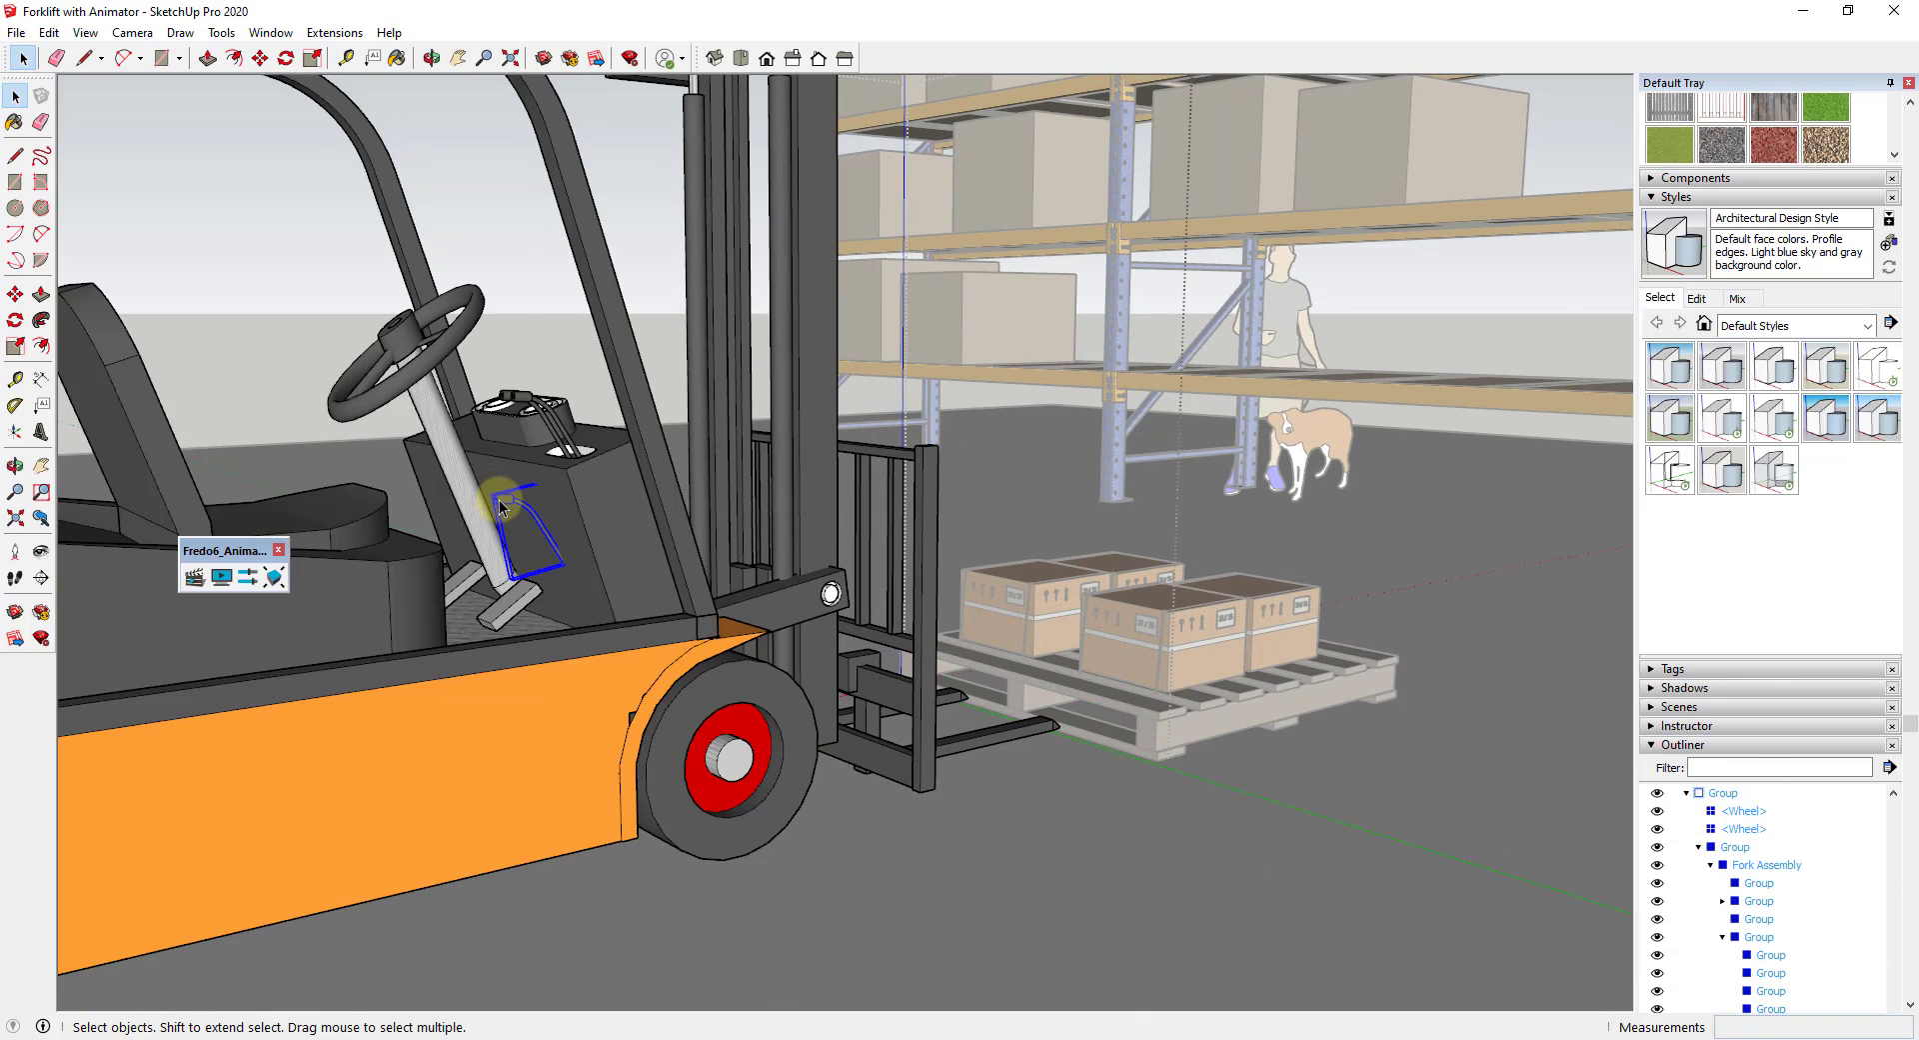
{"action": "scroll", "coordinate": [502, 502], "scroll_direction": "up", "scroll_amount": 5}
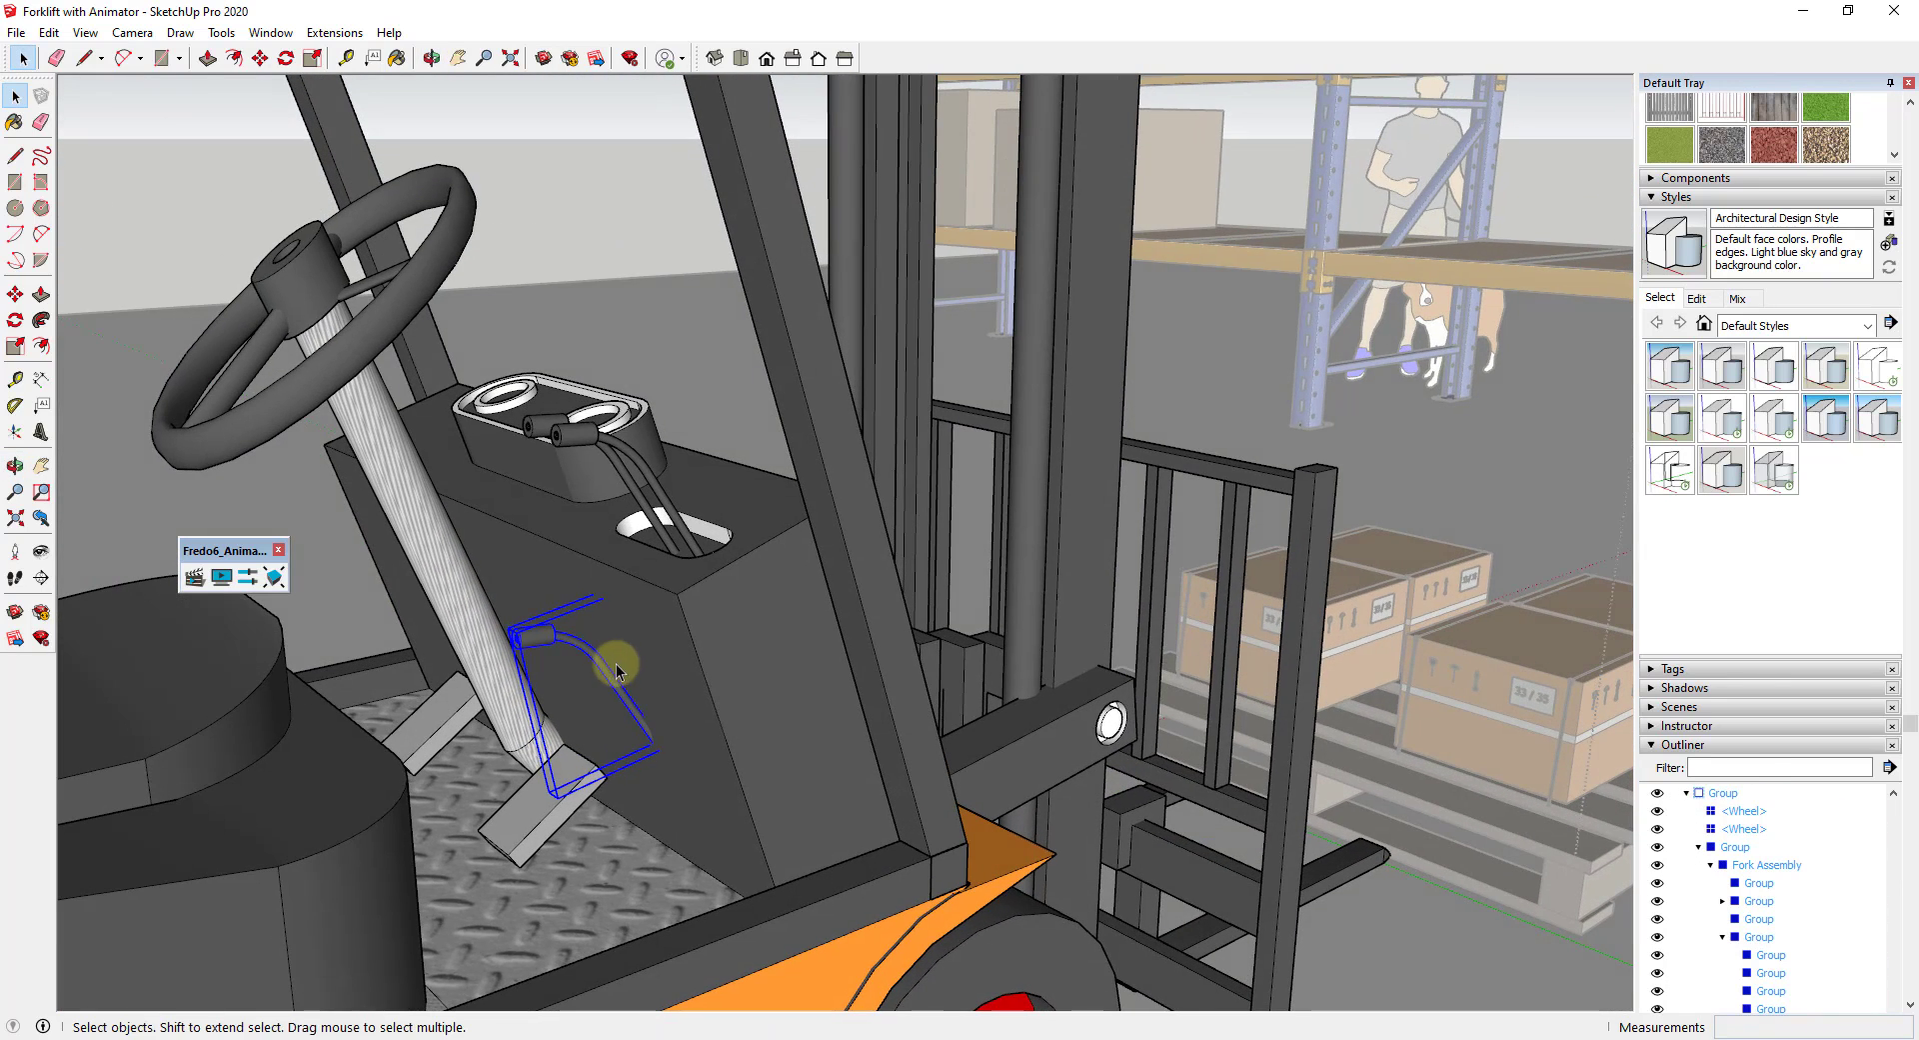
- Move the lever up into the dashboard slot, then exit group editing
{"action": "key", "text": "m"}
{"action": "left_click", "coordinate": [649, 719]}
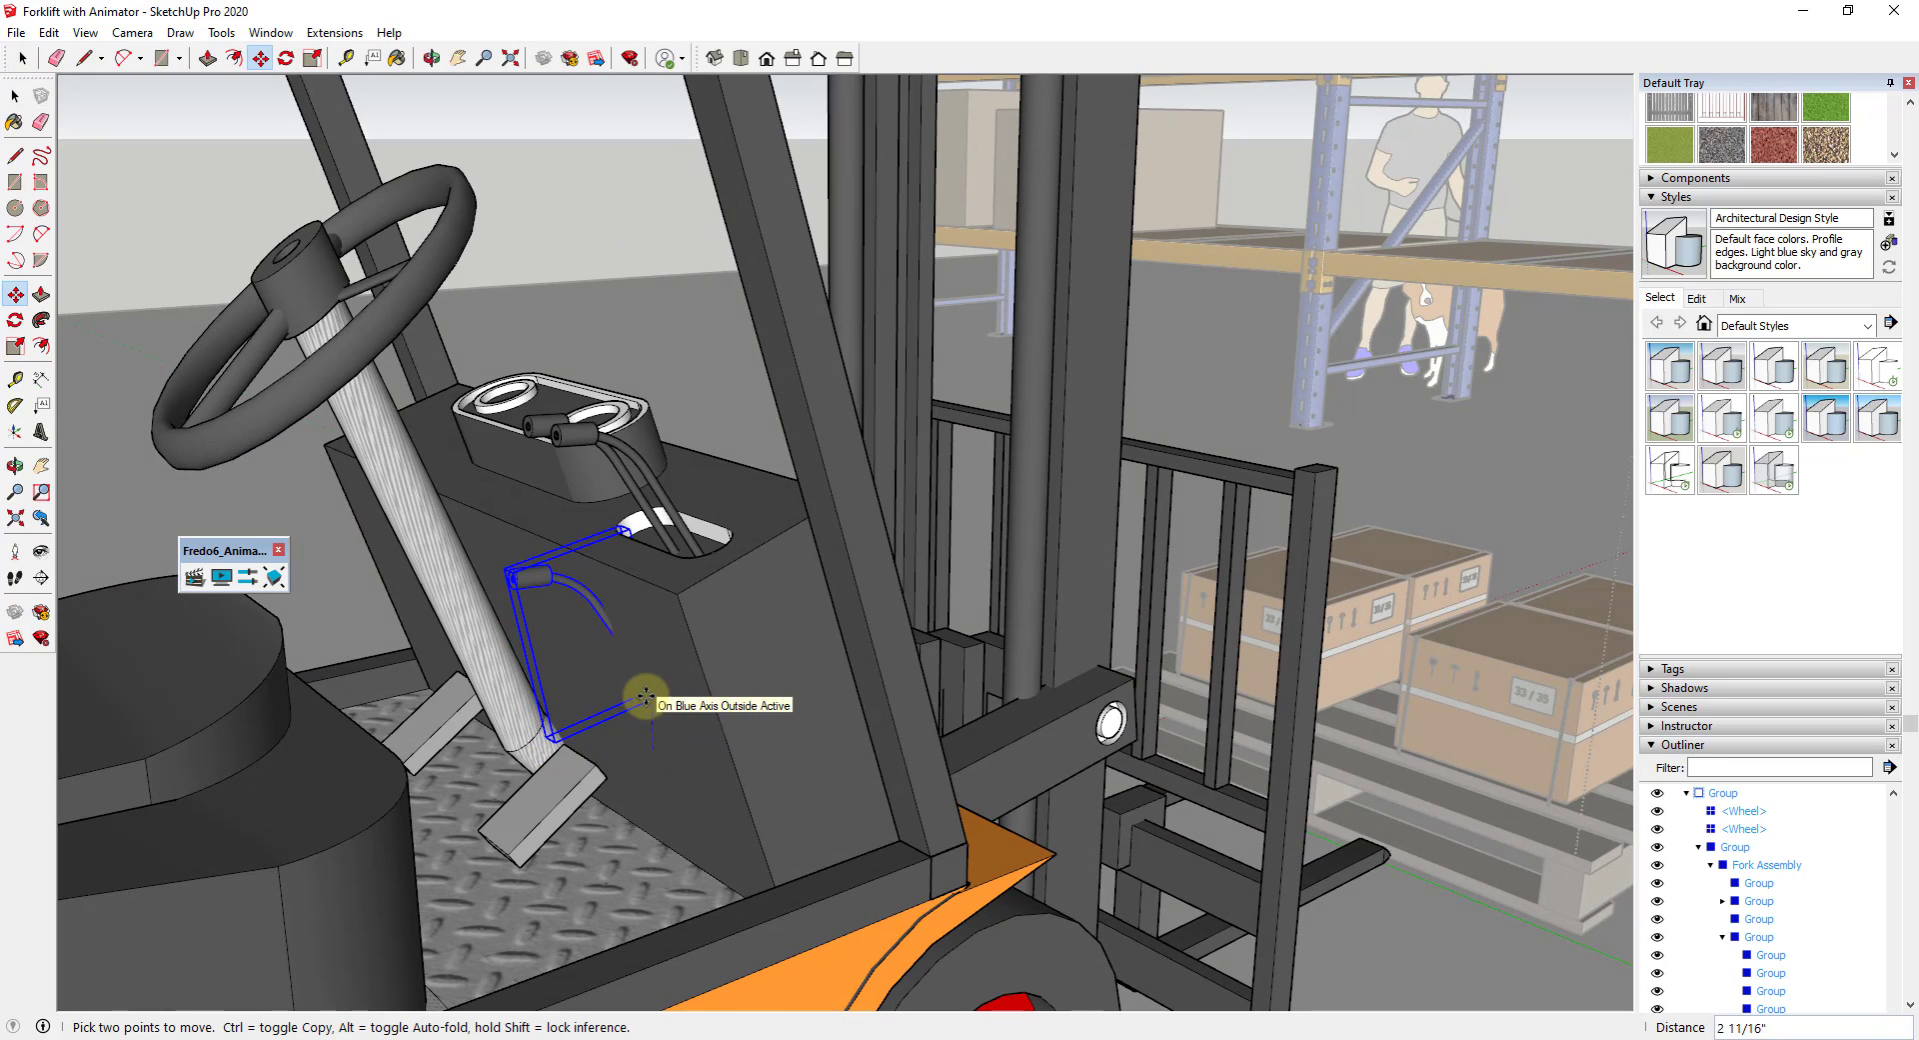
{"action": "left_click", "coordinate": [690, 564]}
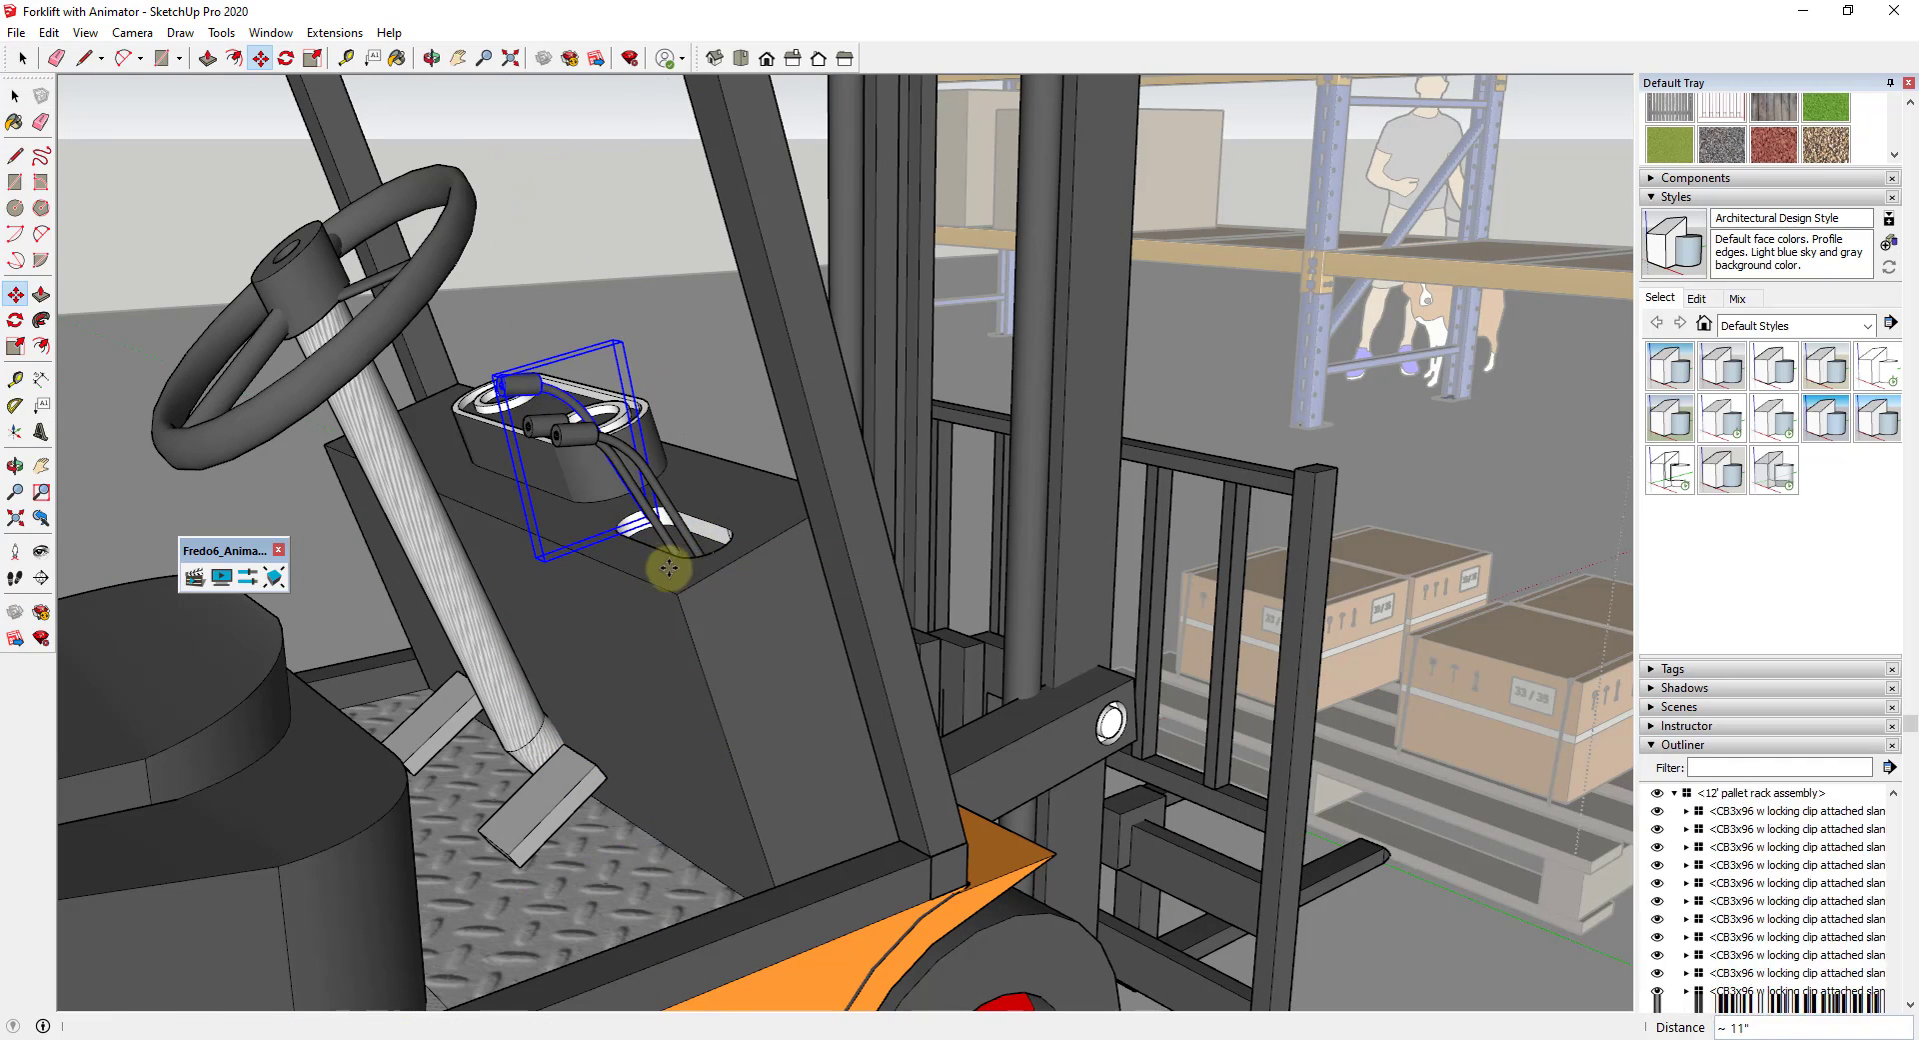
{"action": "scroll", "coordinate": [700, 560], "scroll_direction": "up", "scroll_amount": 5}
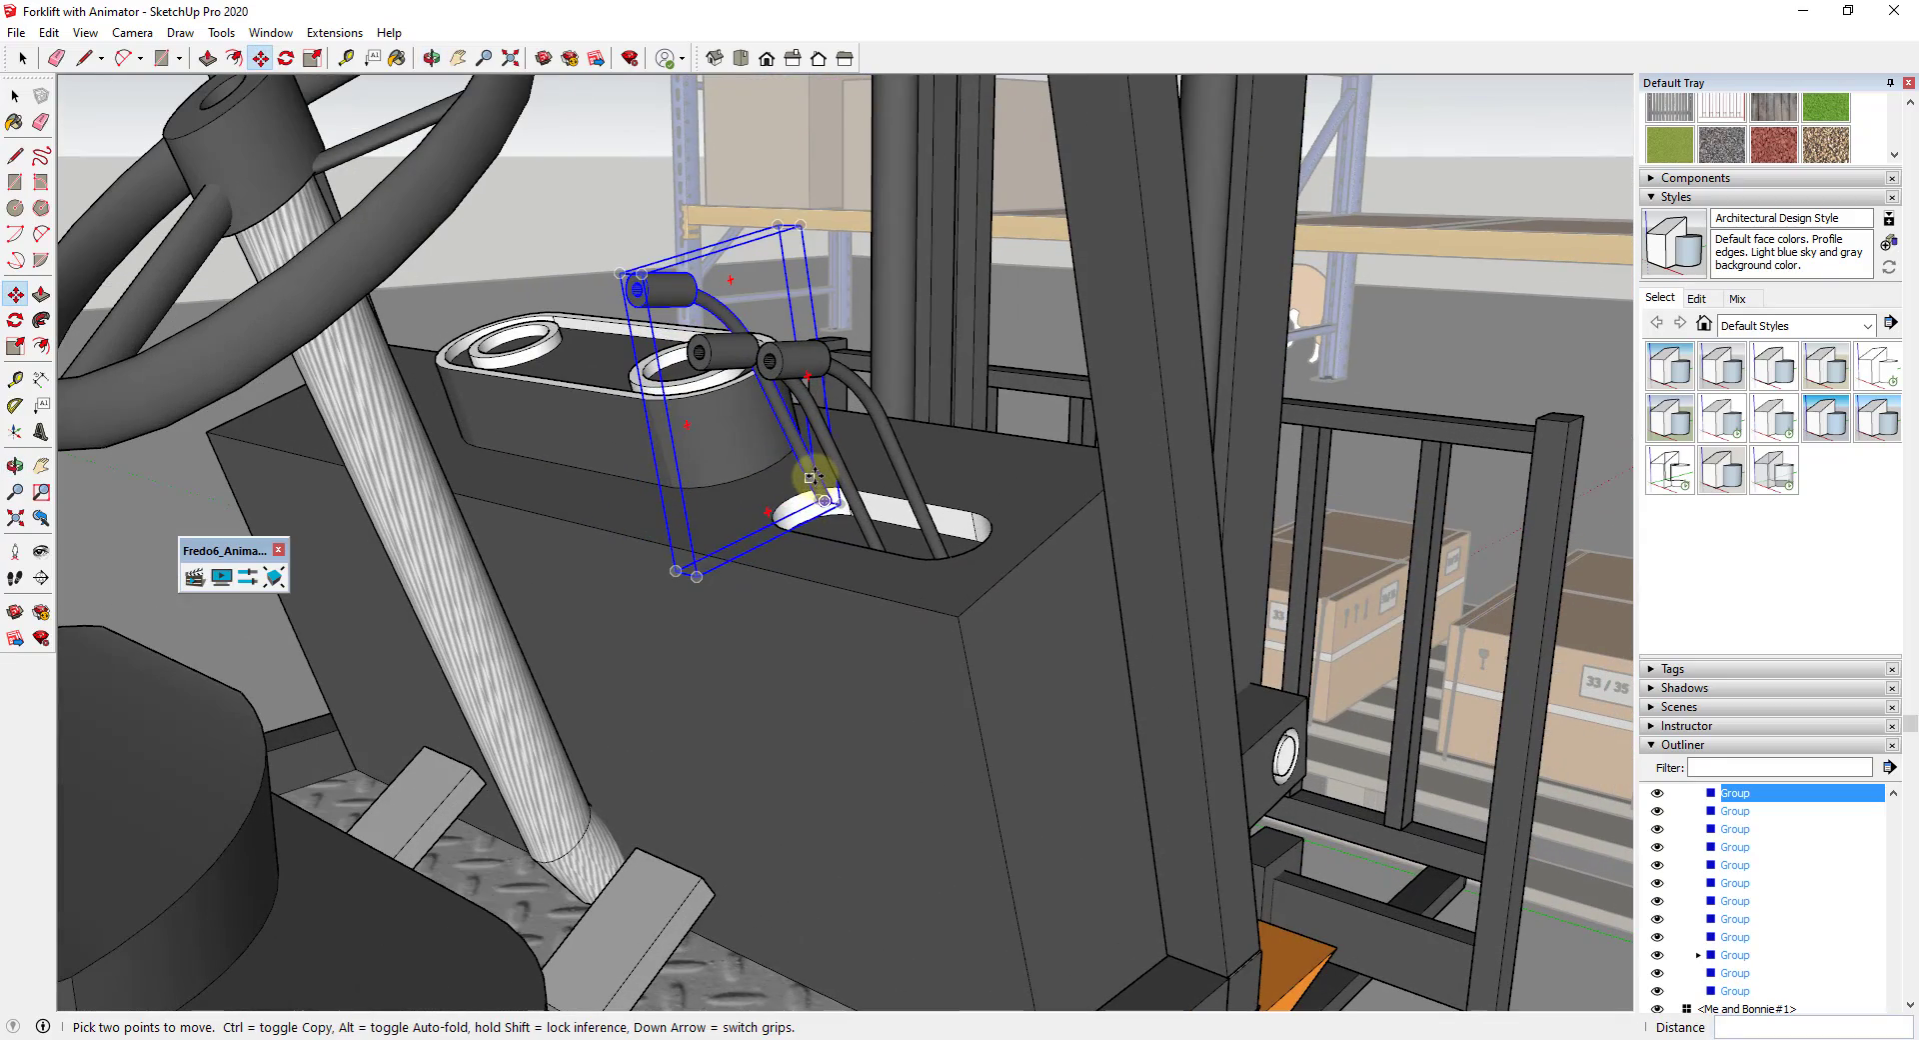
{"action": "left_click", "coordinate": [812, 476]}
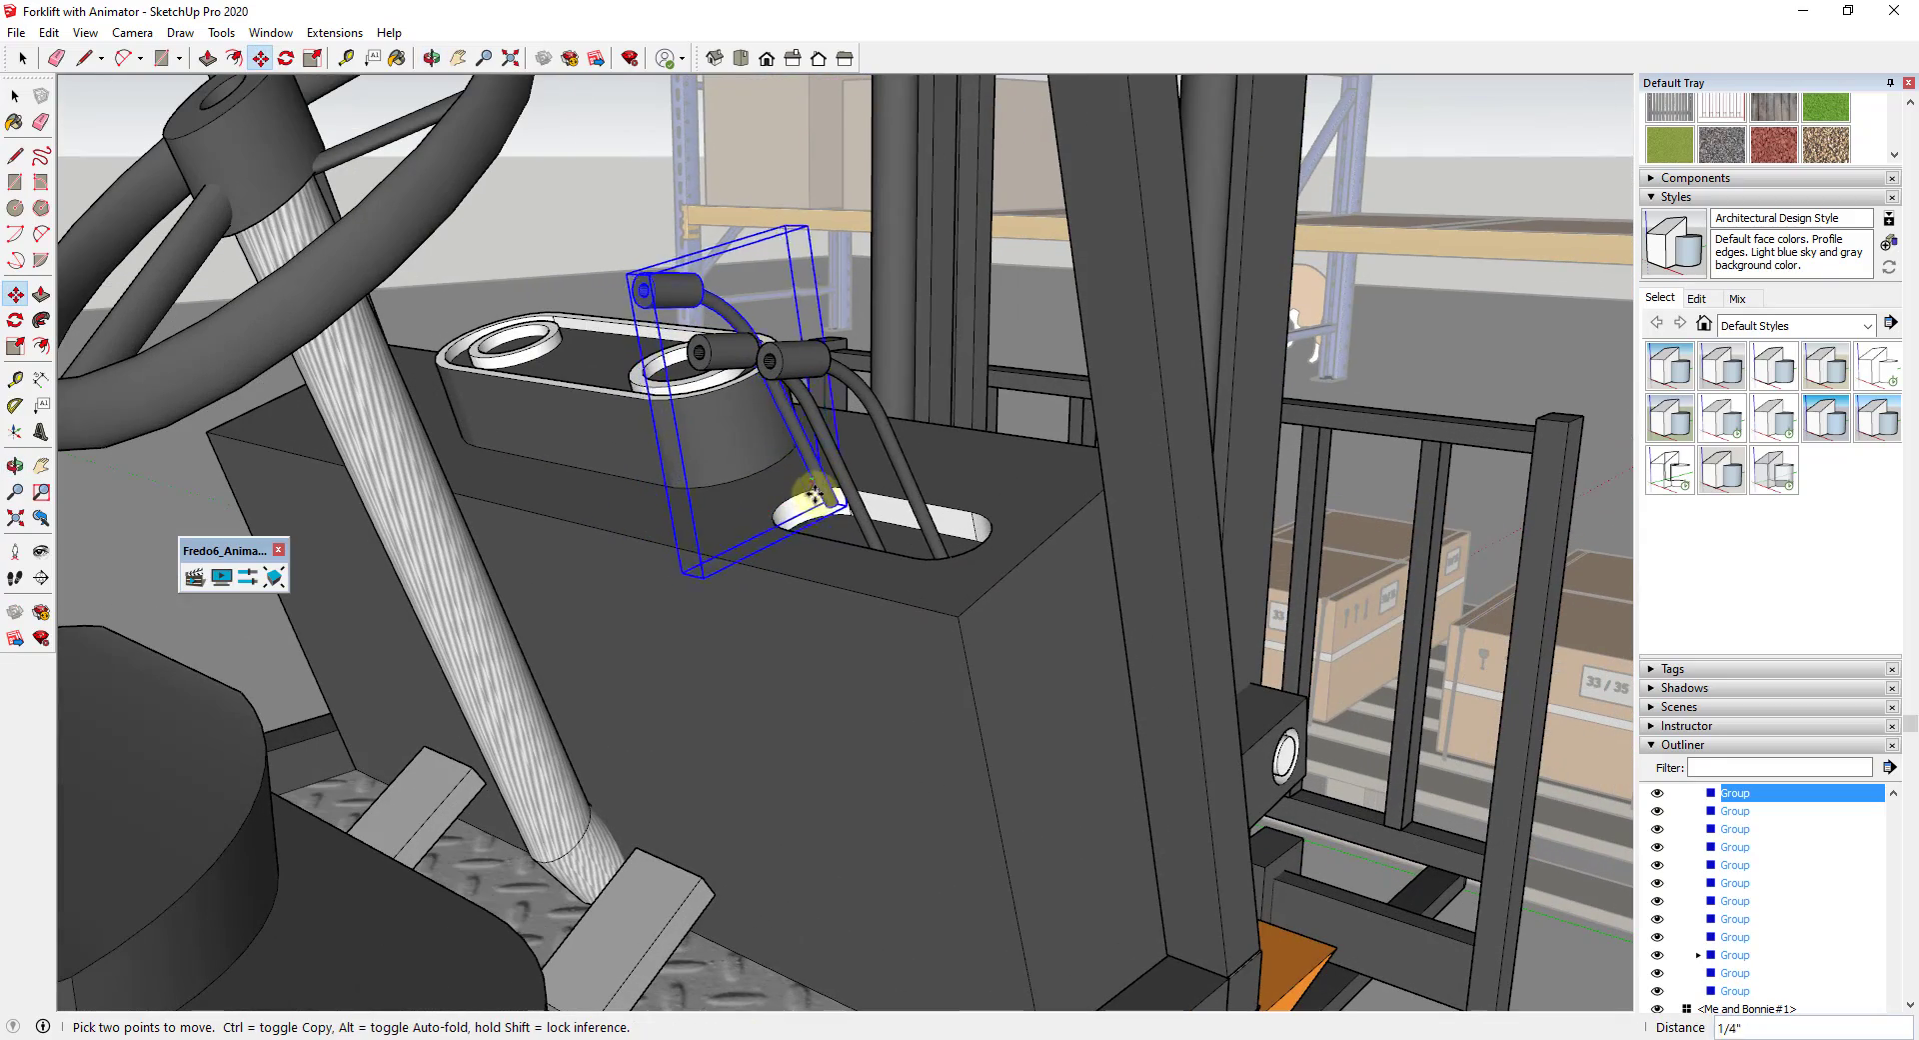
{"action": "left_click", "coordinate": [813, 524]}
{"action": "scroll", "coordinate": [844, 596], "scroll_direction": "down", "scroll_amount": 15}
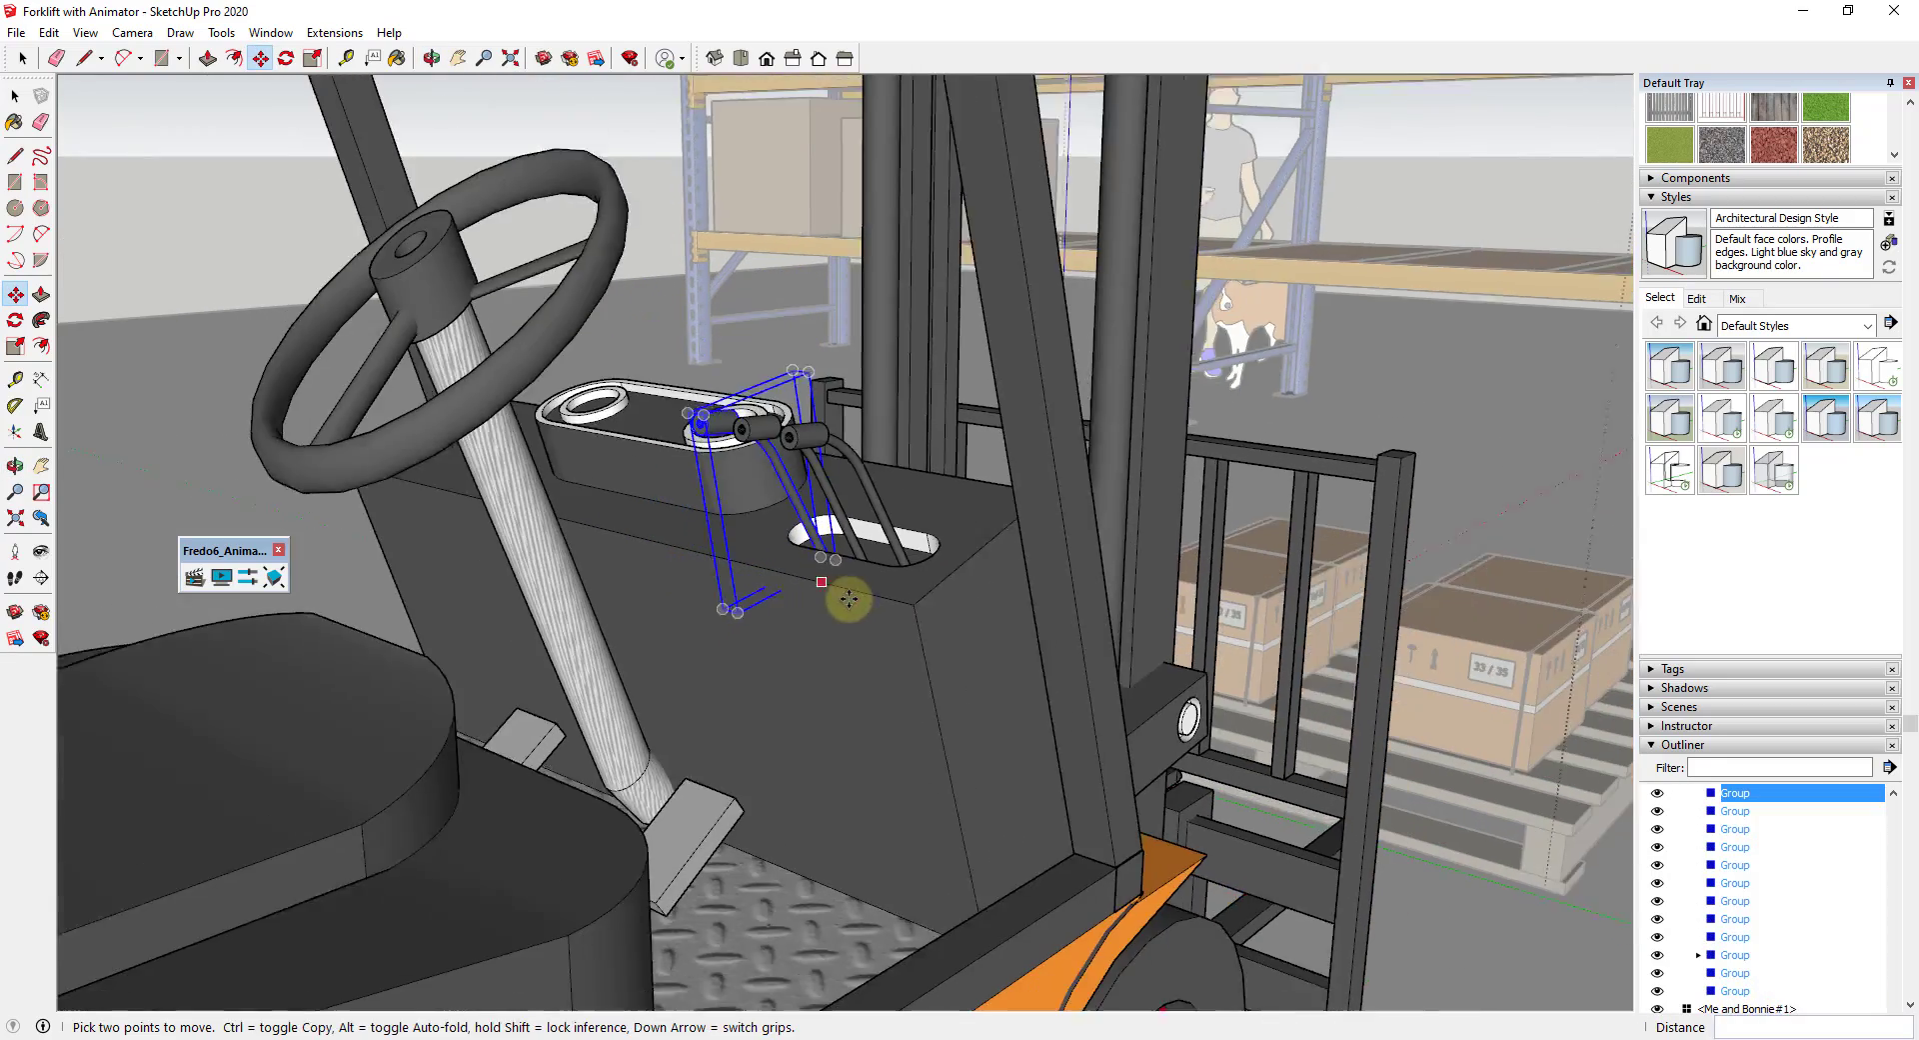
{"action": "key", "text": "space"}
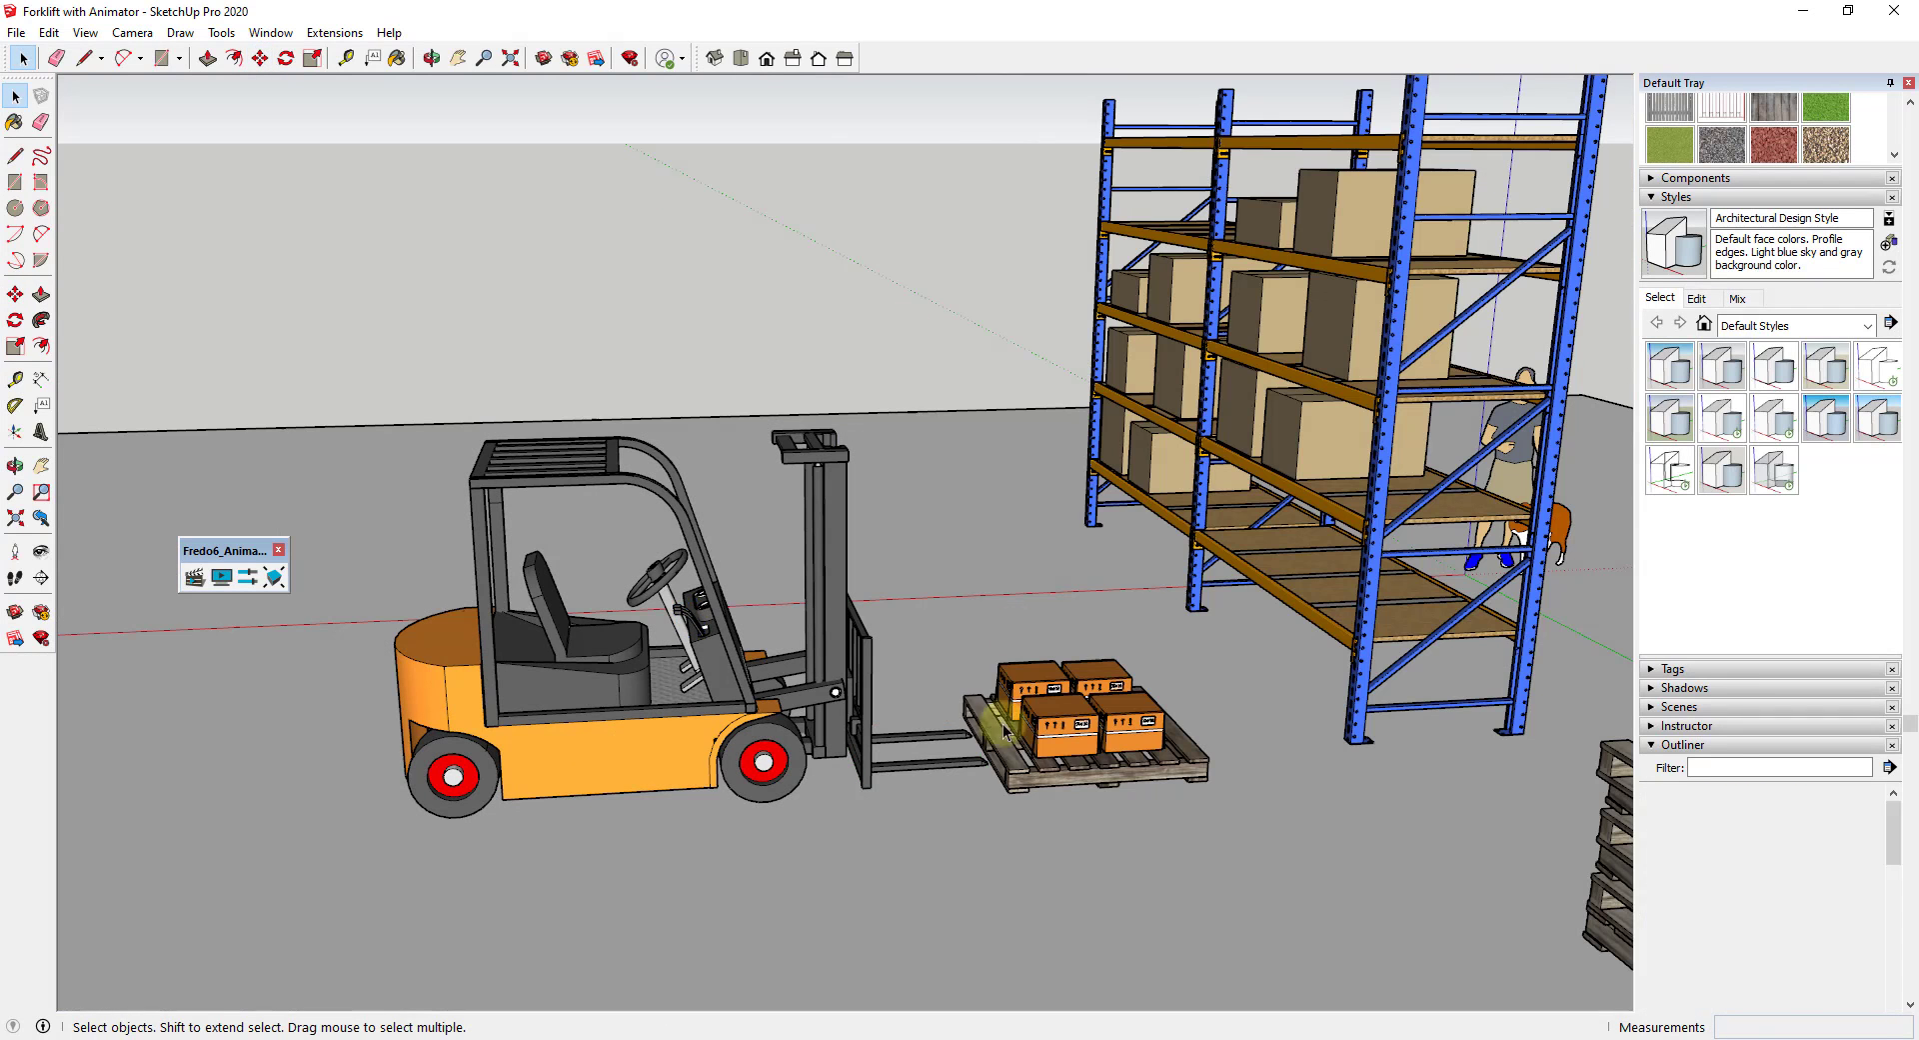
{"action": "left_click", "coordinate": [915, 383]}
{"action": "middle_click_drag", "start_coordinate": [916, 383], "coordinate": [830, 390]}
- Open the Film 1 timeline, play the 10-second animation, and collapse the group tree panel
{"action": "left_click", "coordinate": [194, 577]}
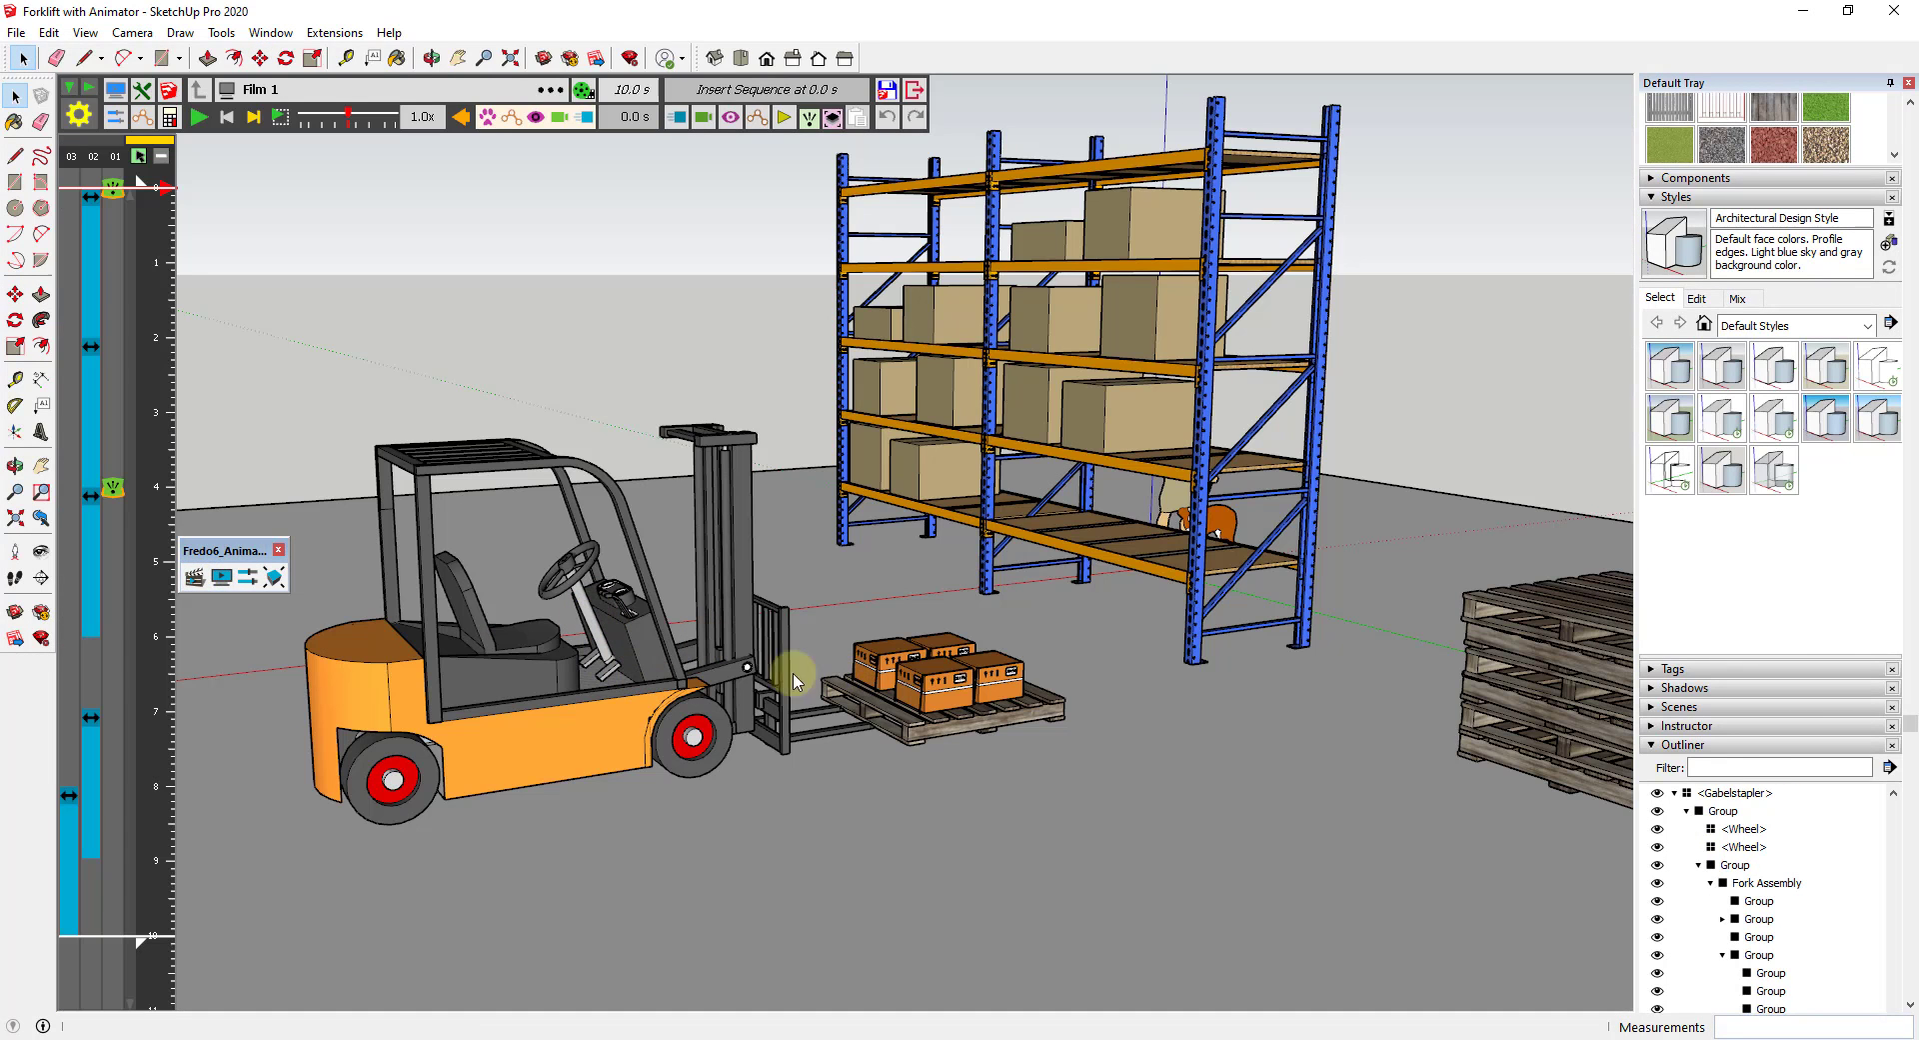
{"action": "left_click", "coordinate": [199, 117]}
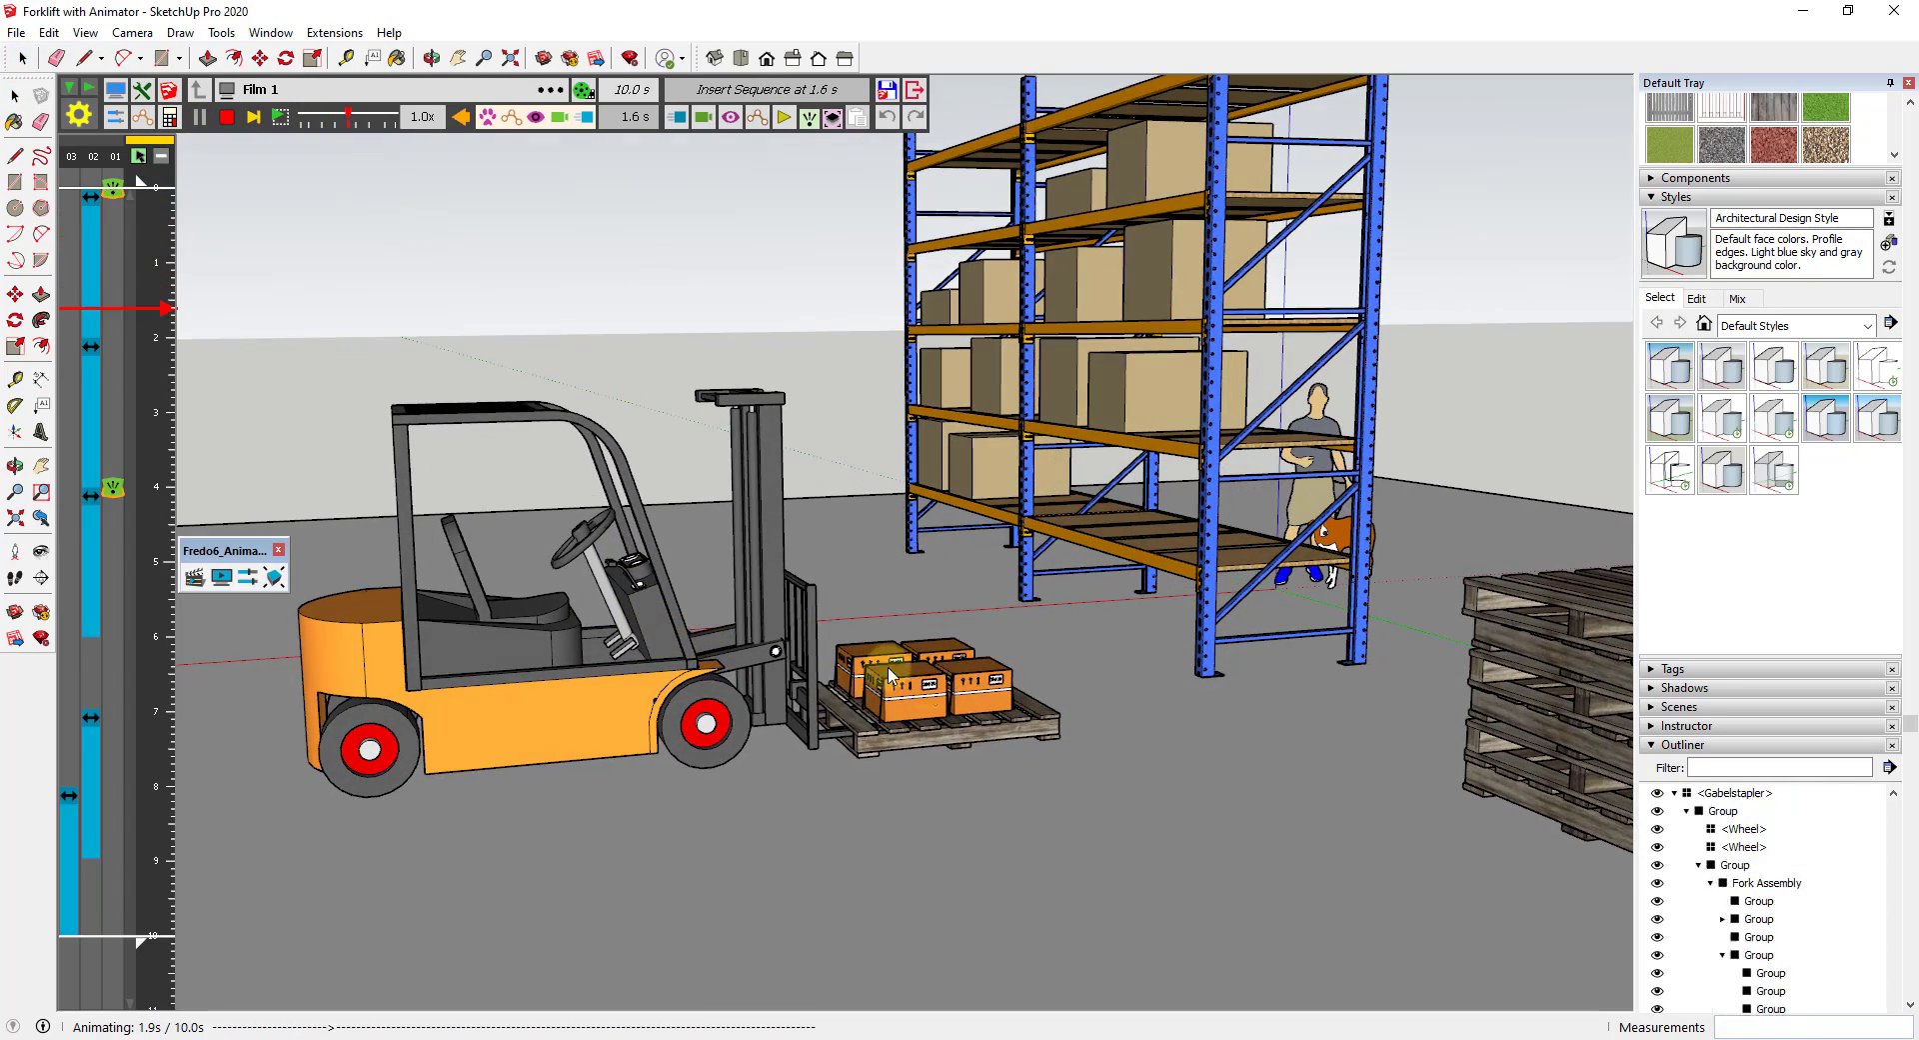
{"action": "left_click", "coordinate": [1651, 745]}
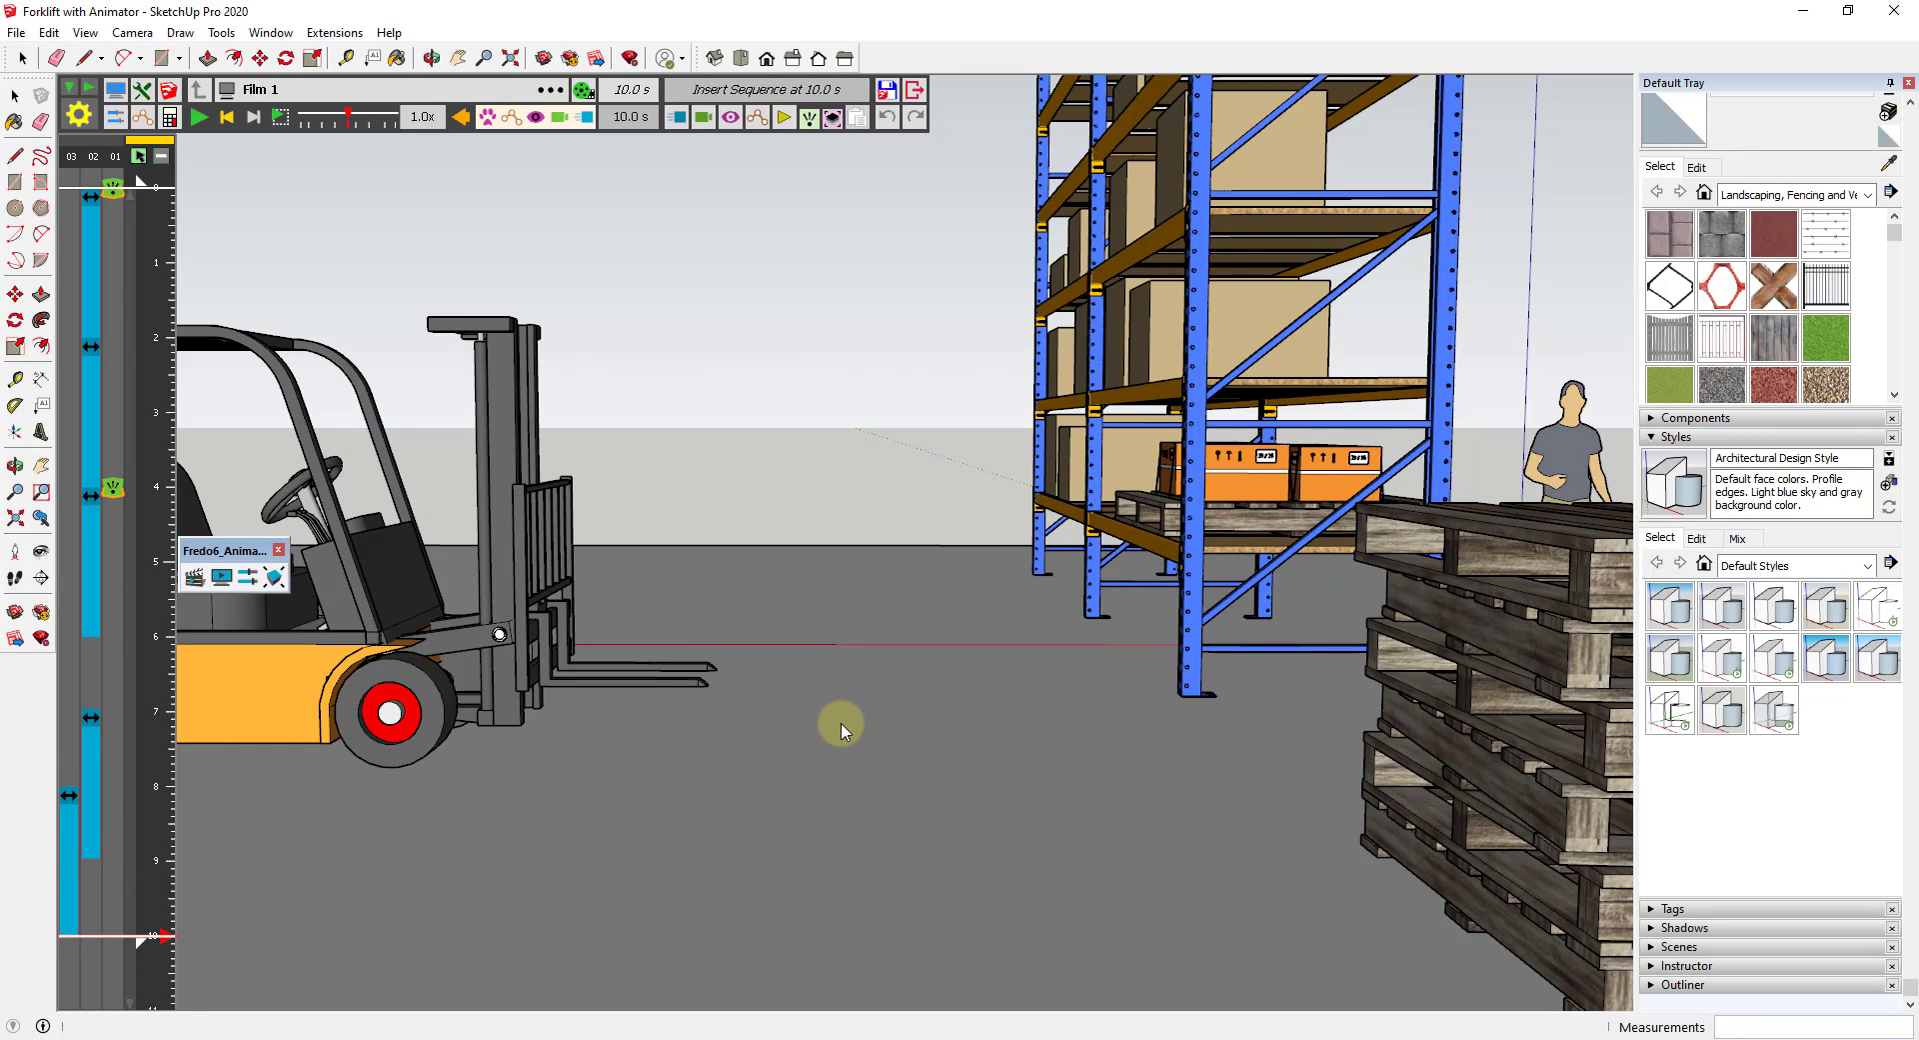
- Open Generate Video, rename the movie to 'Forklift Animation', and render a test image
{"action": "left_click", "coordinate": [582, 95]}
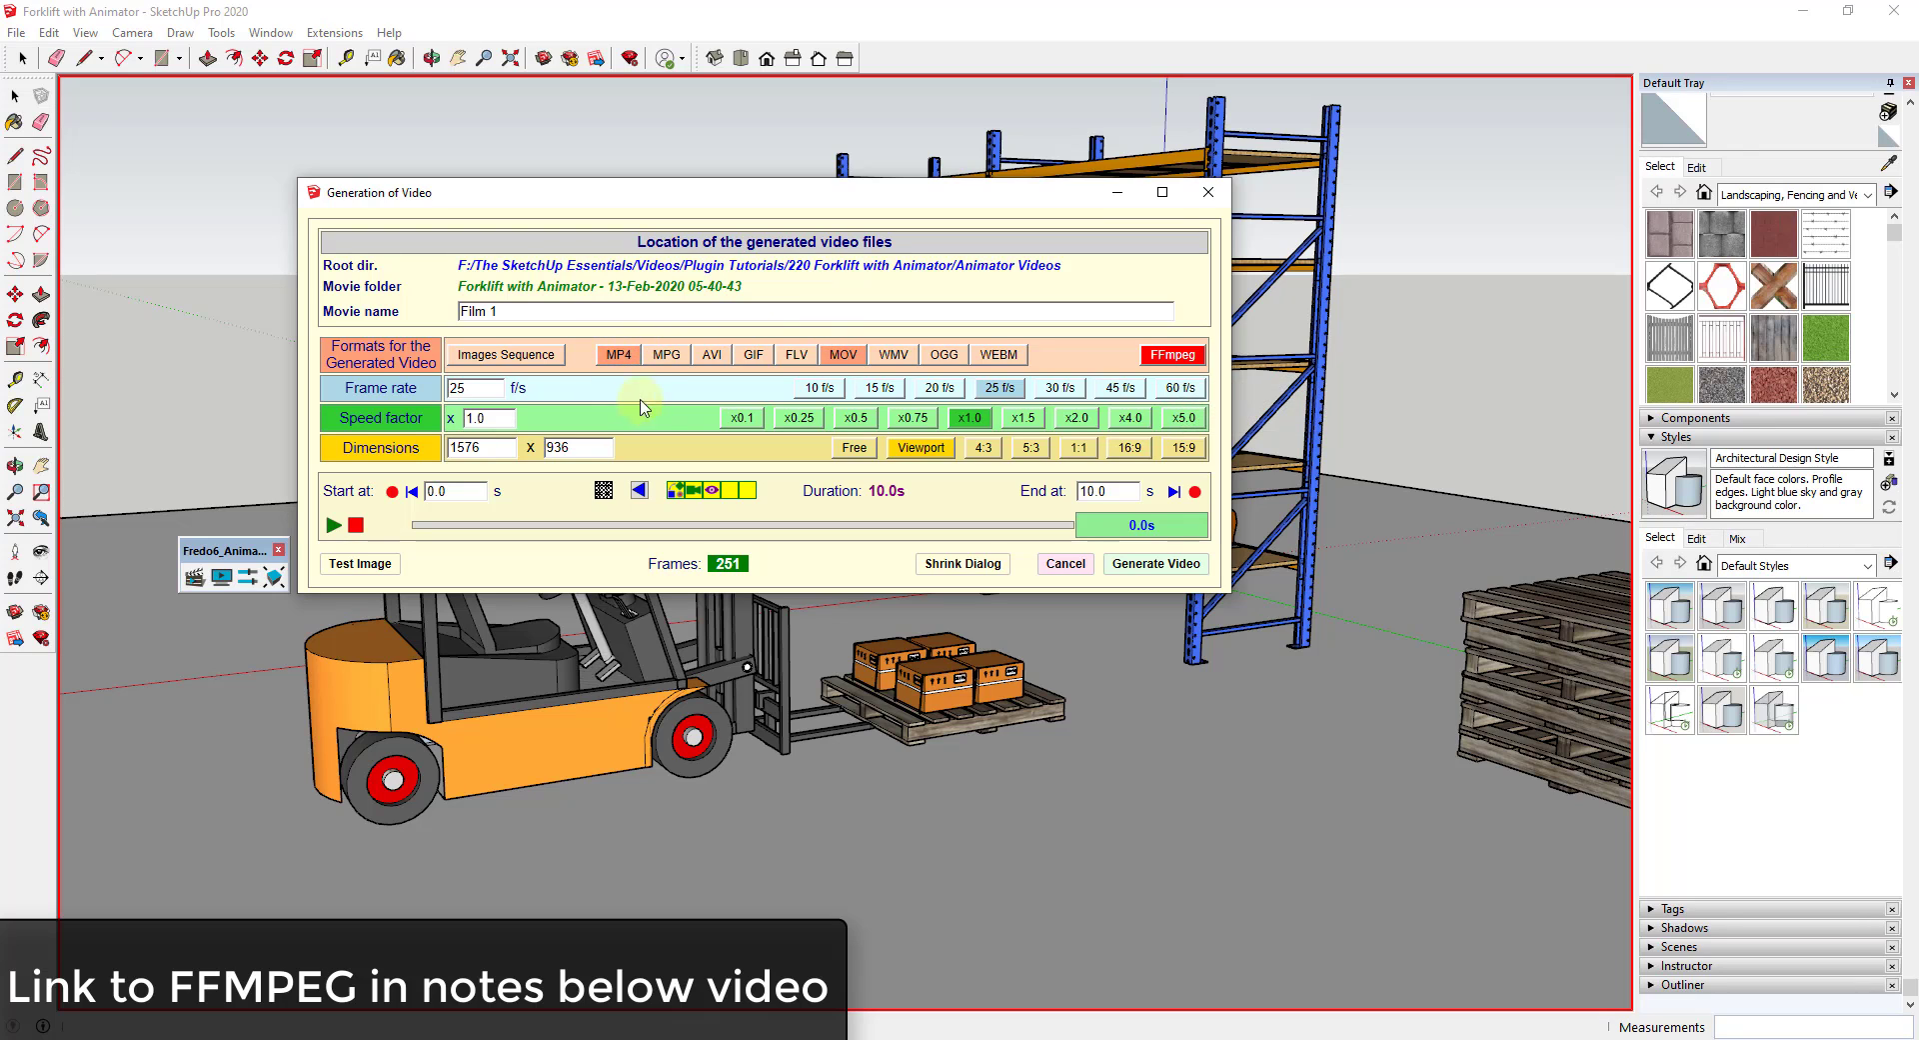
{"action": "left_click", "coordinate": [535, 316]}
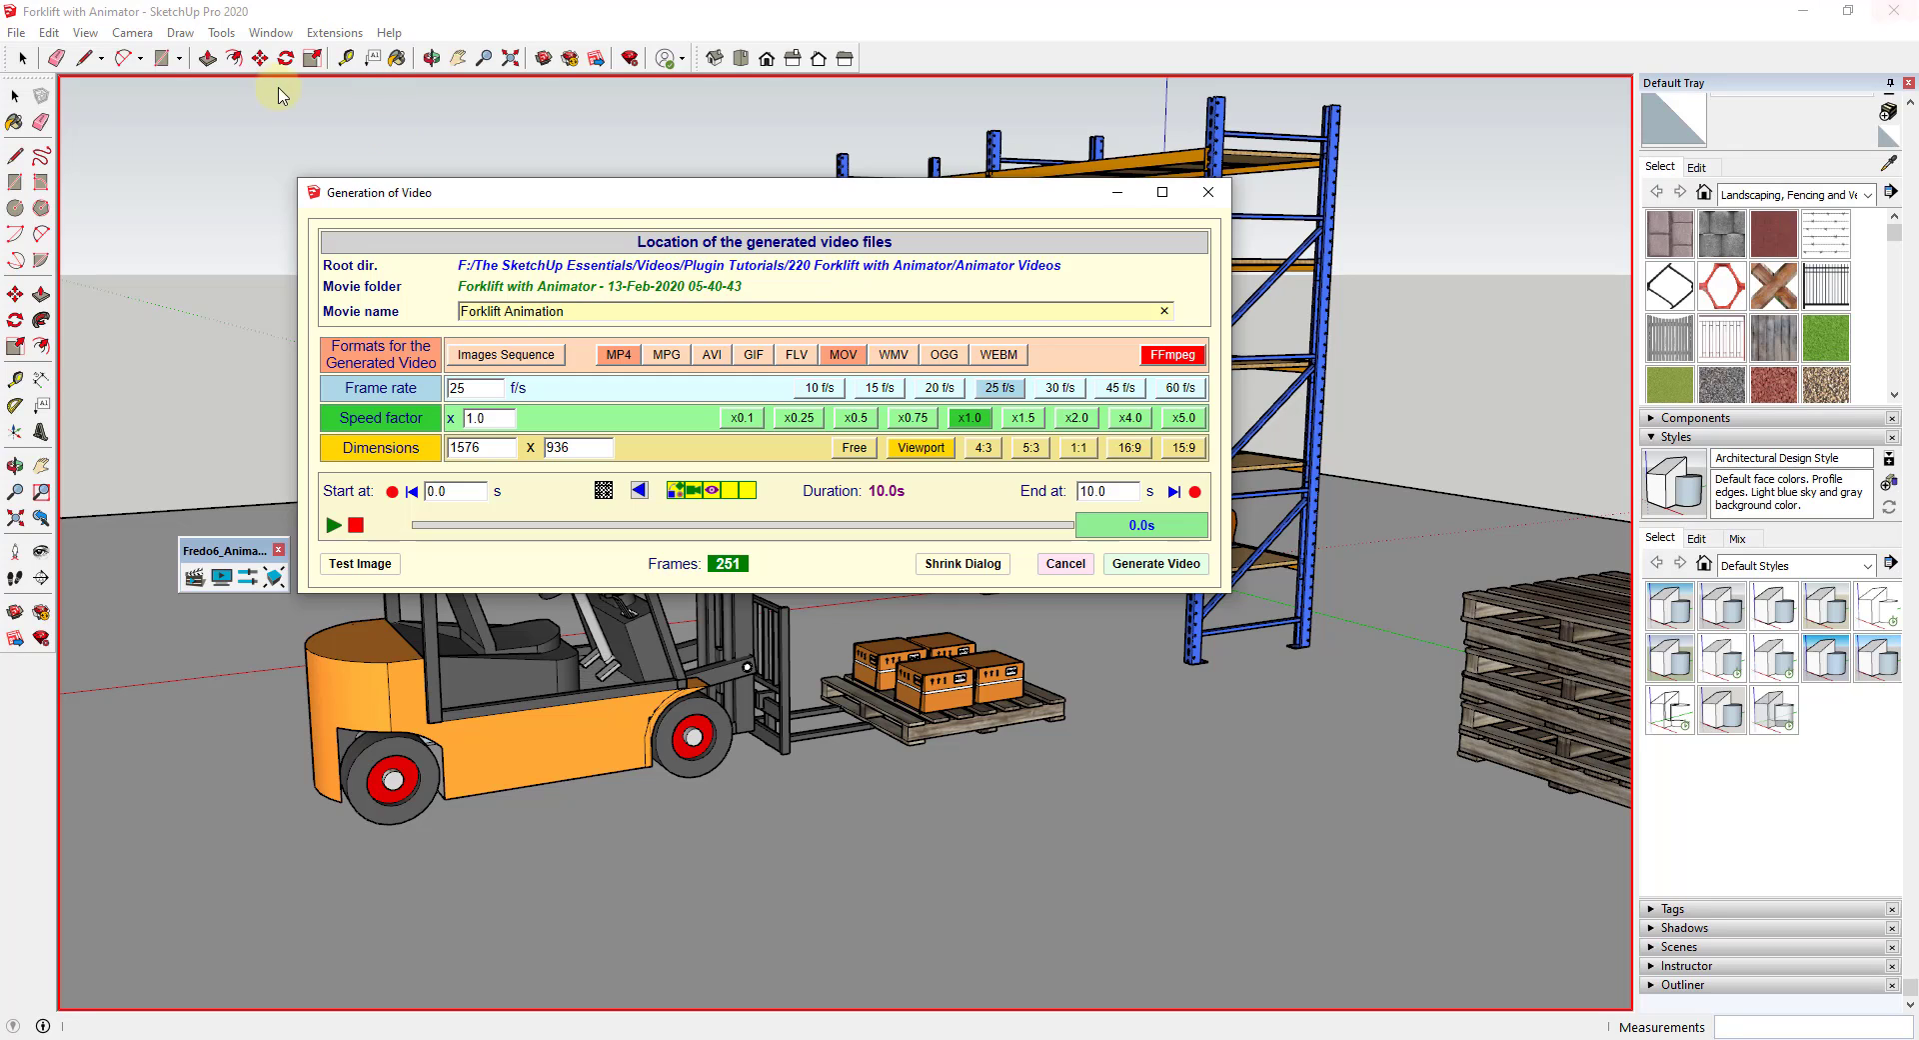
{"action": "left_click", "coordinate": [494, 449]}
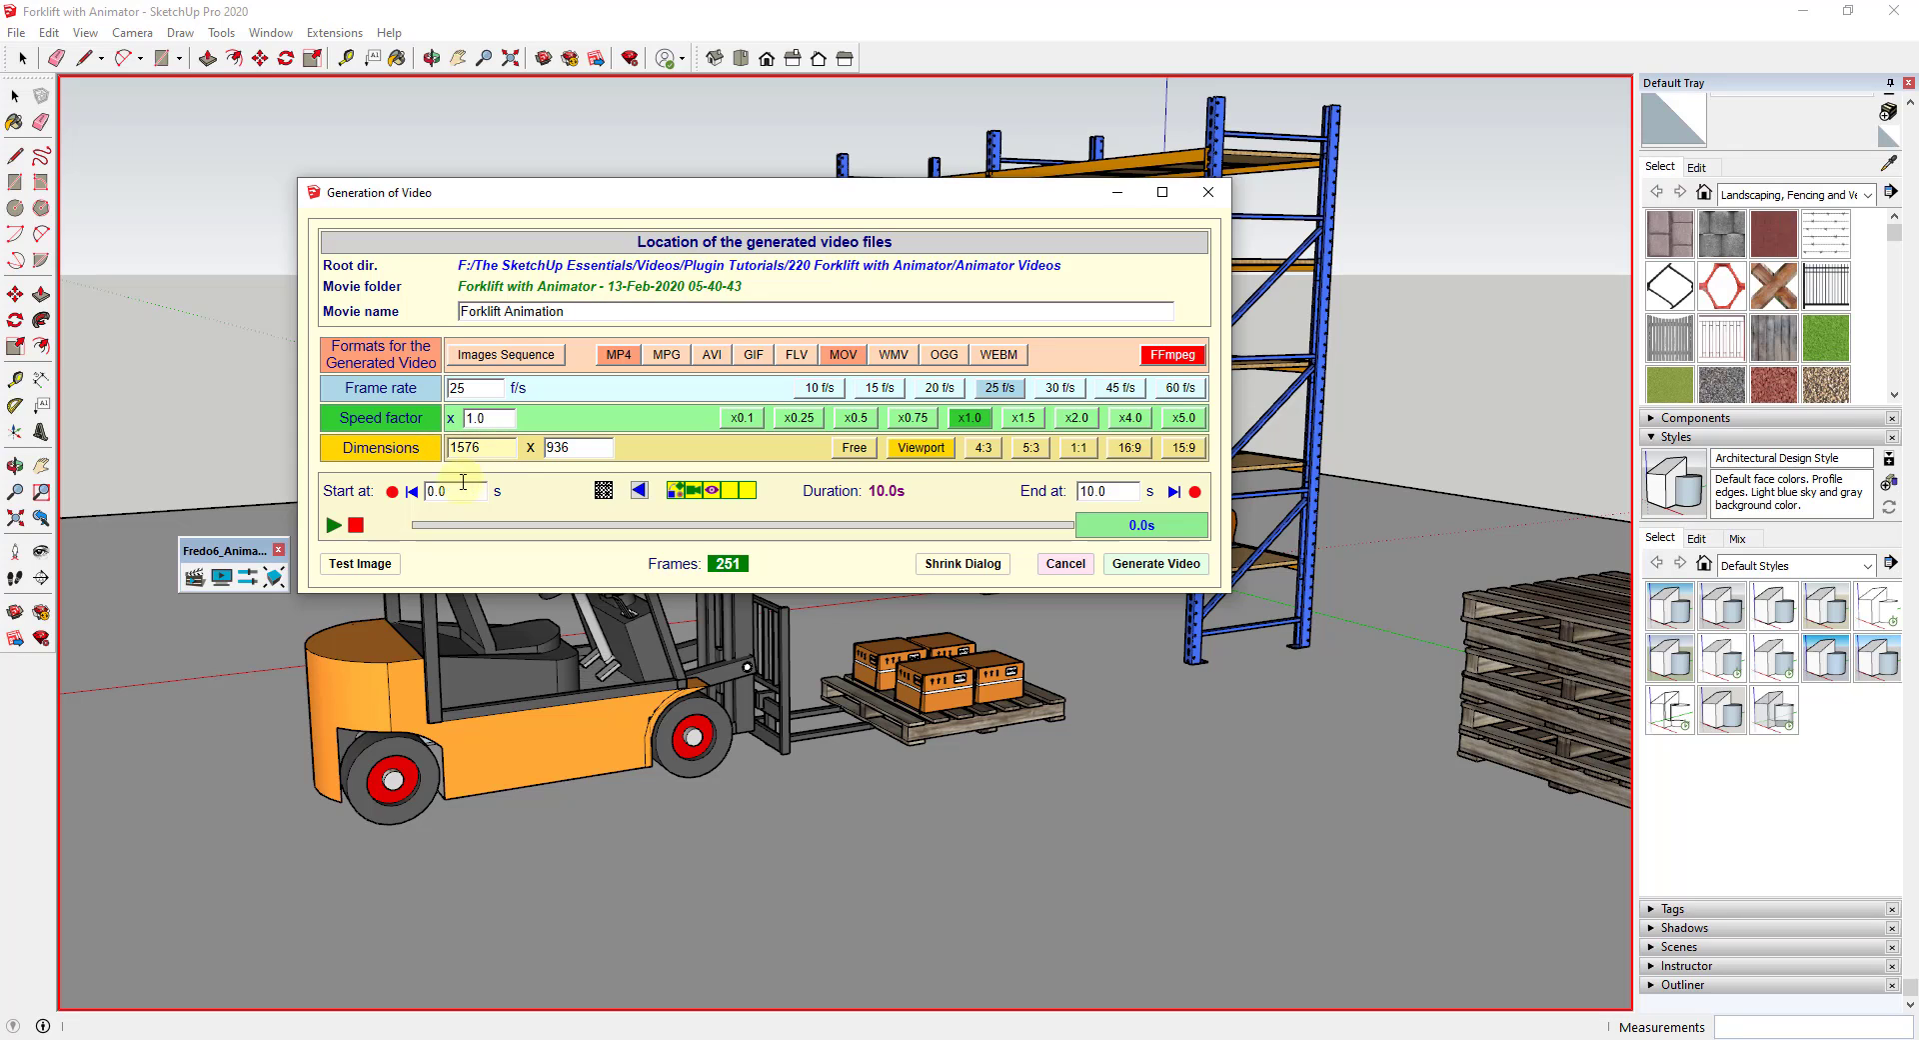
{"action": "left_click", "coordinate": [365, 565]}
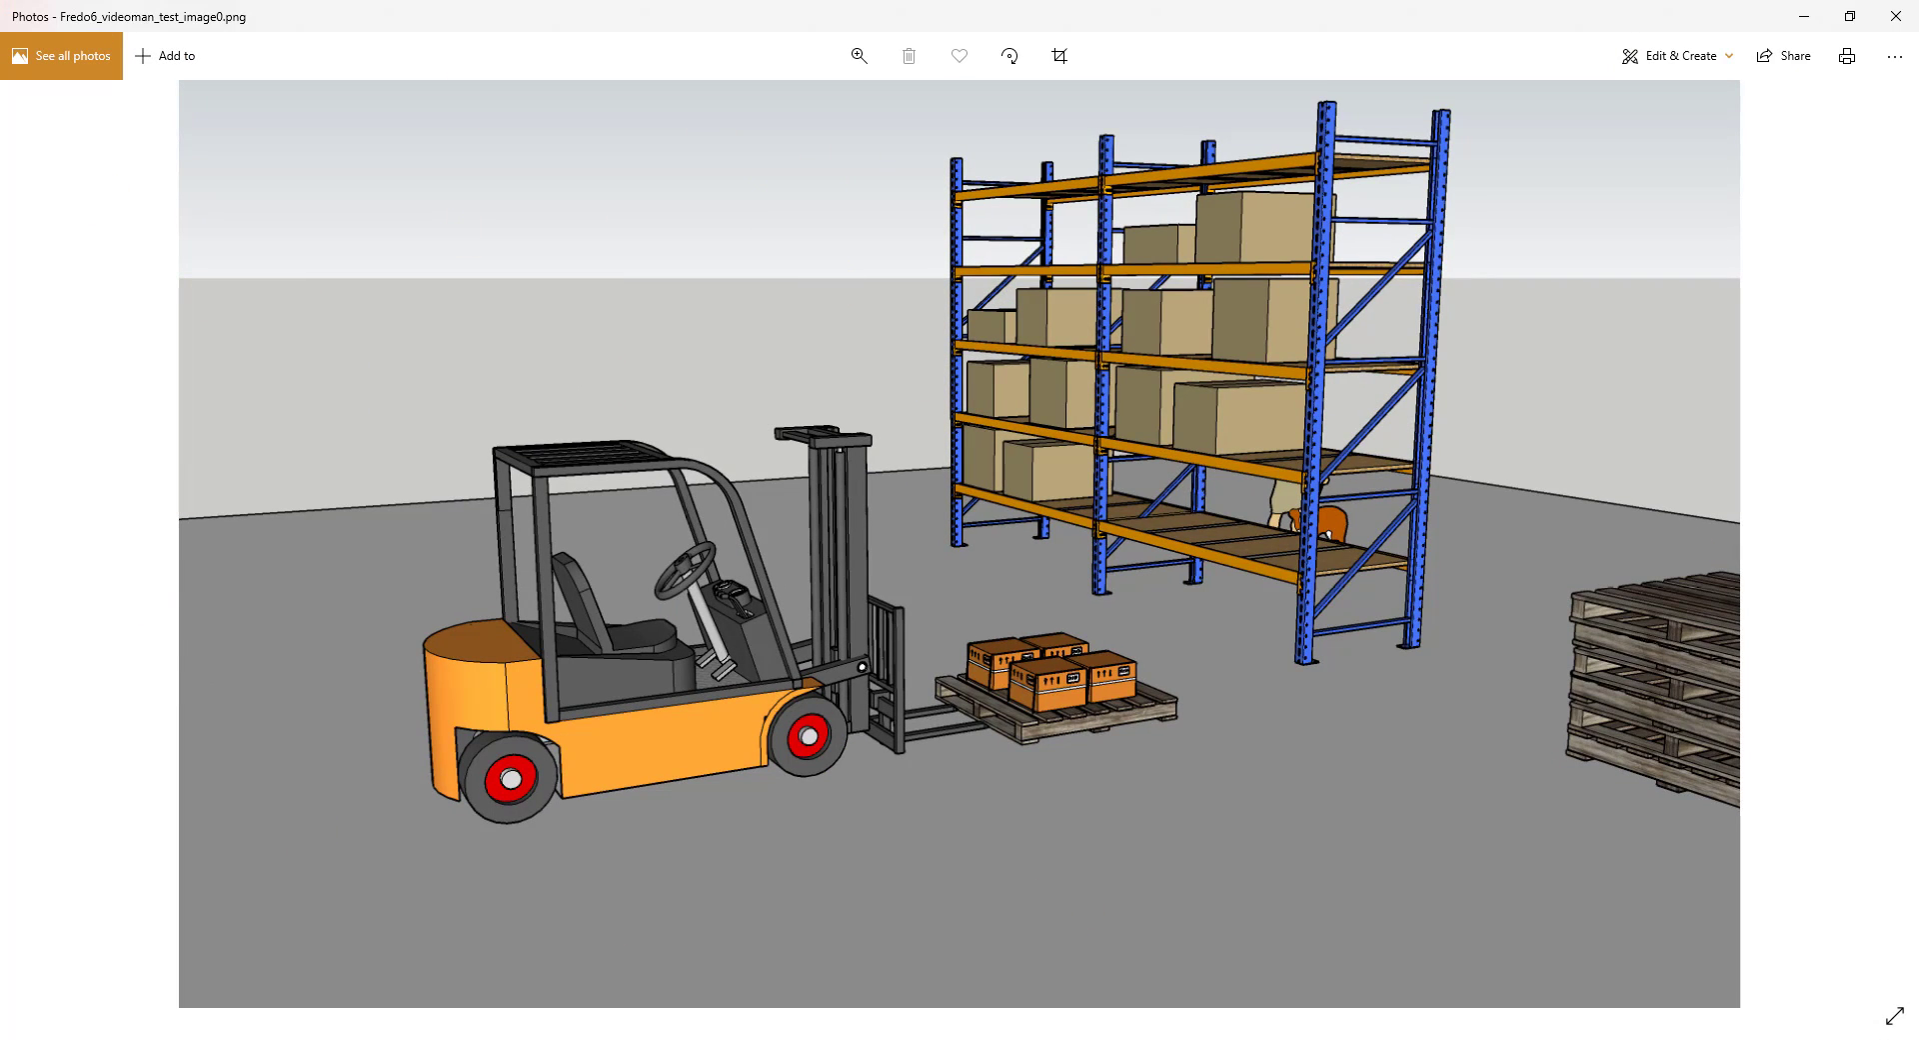
- Close the Photos window showing the test image
{"action": "left_click", "coordinate": [1896, 16]}
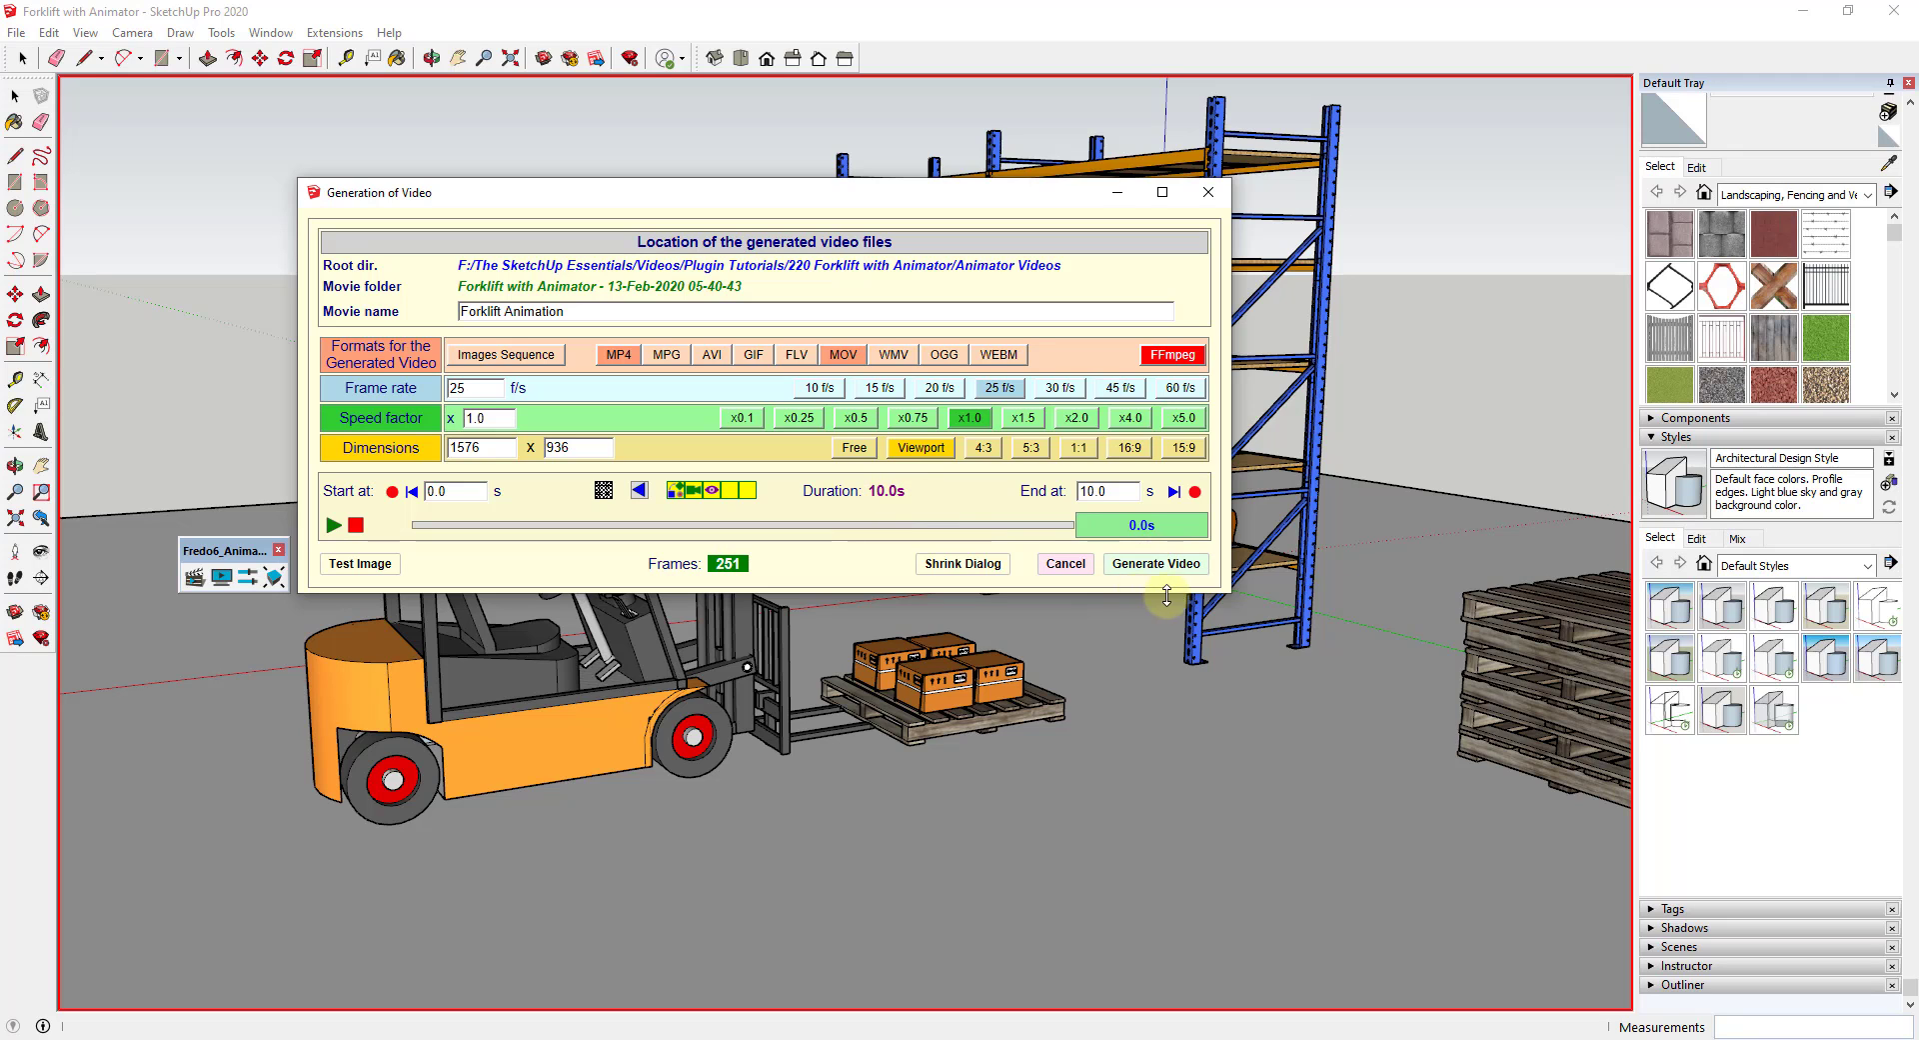
- Render the 251-frame, 10-second Forklift Animation video as MP4 and MOV, then play the MP4
{"action": "left_click", "coordinate": [1157, 563]}
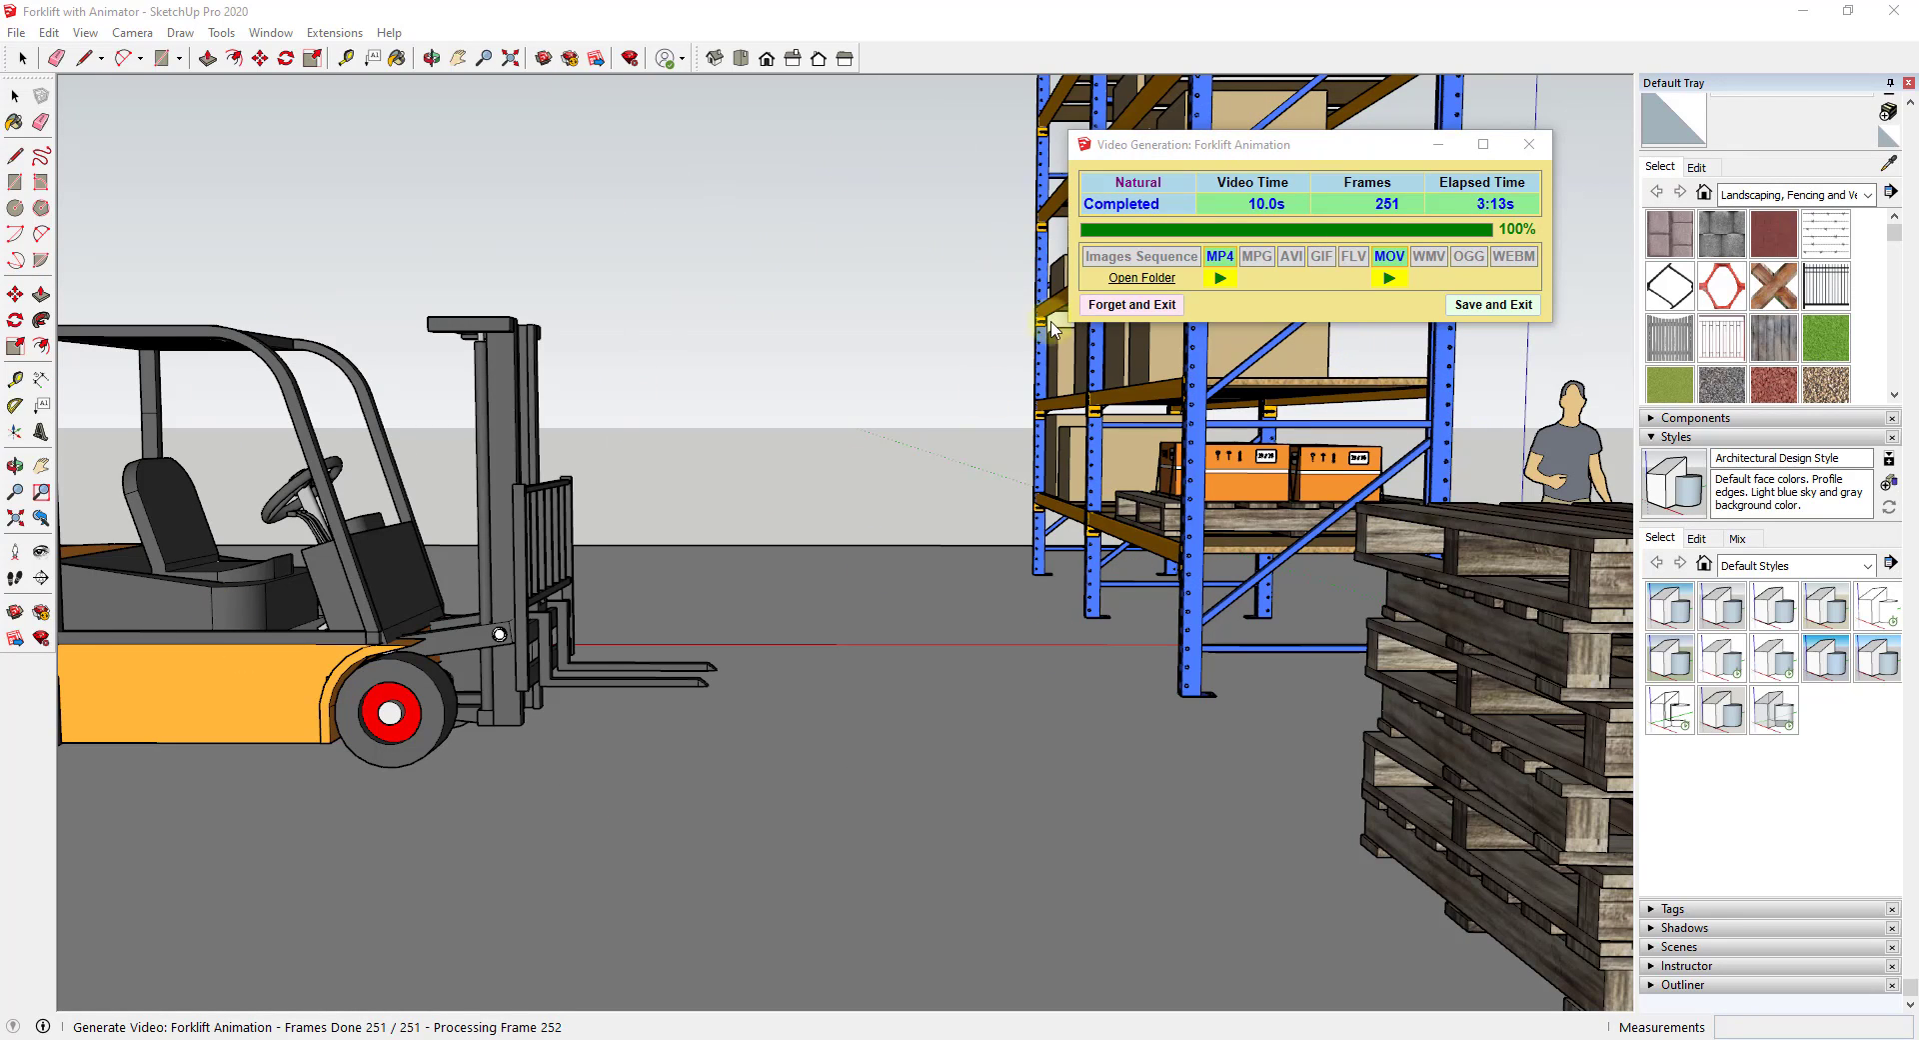
{"action": "left_click", "coordinate": [1220, 280]}
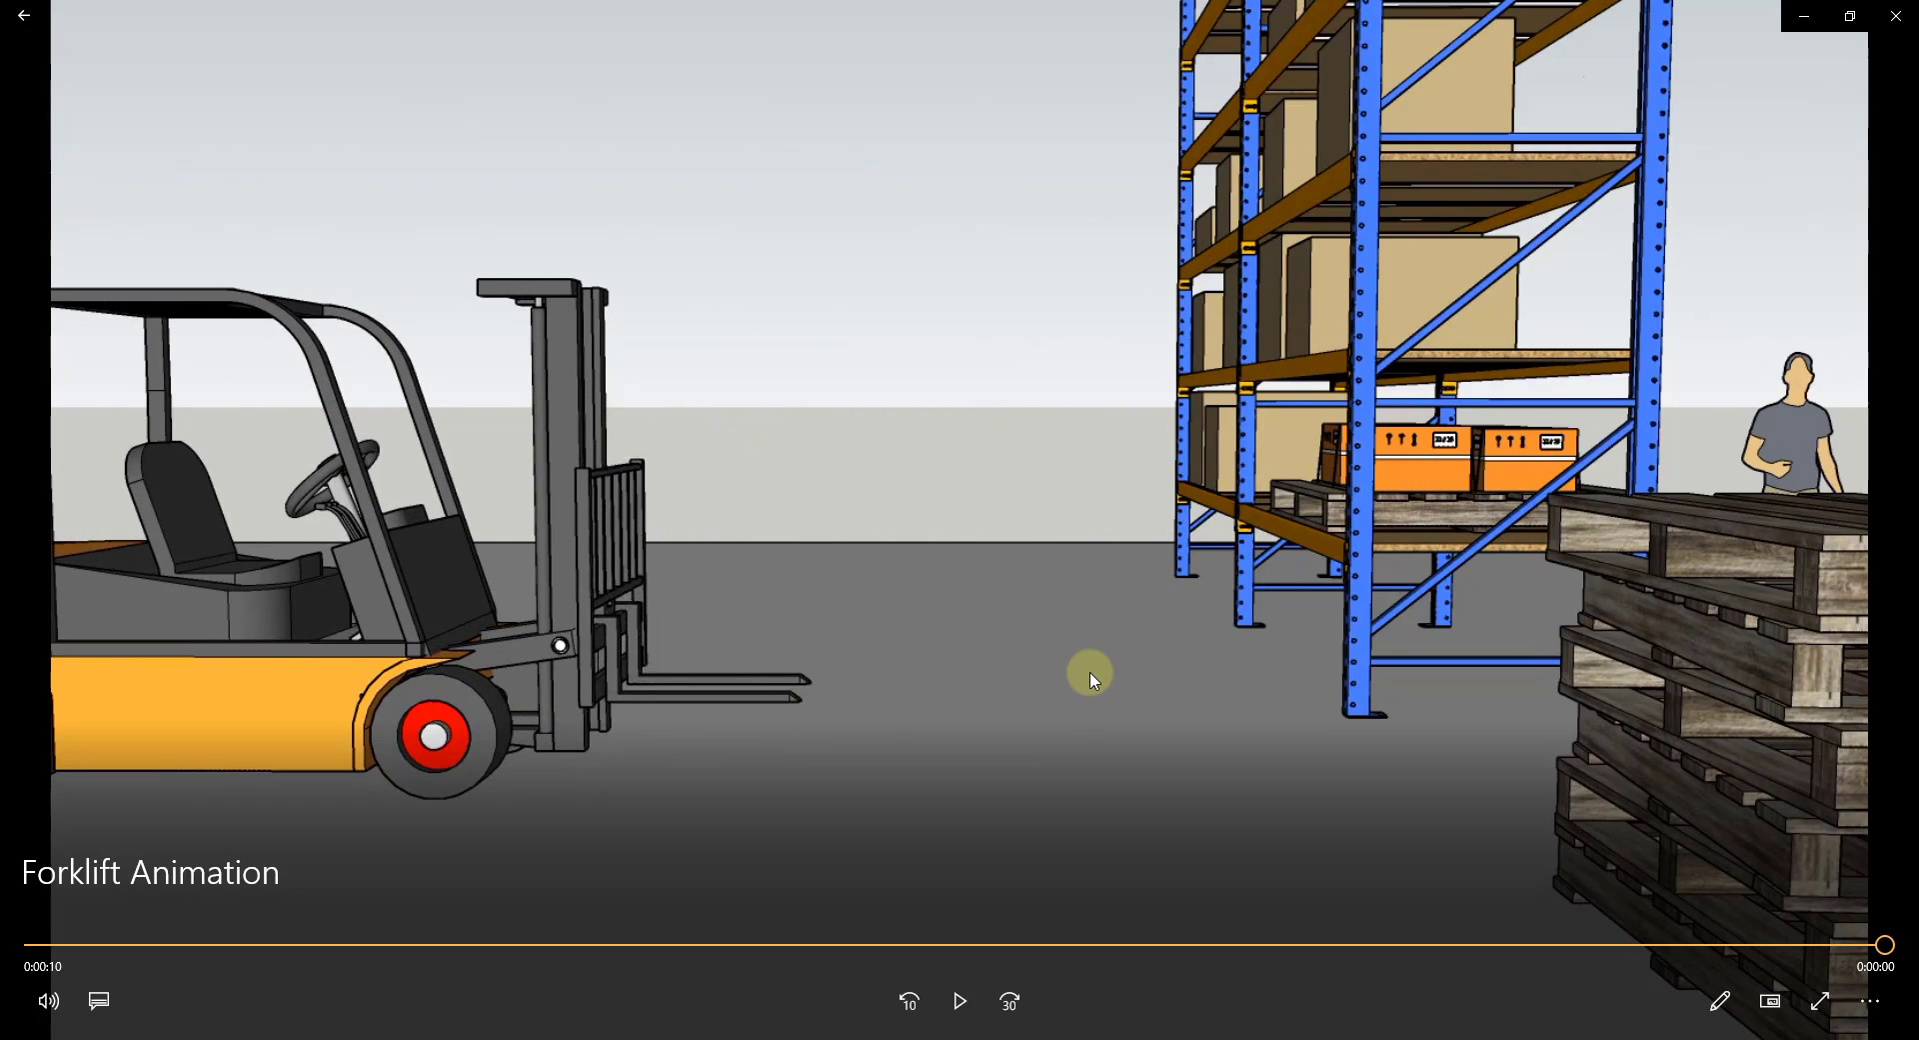
{"action": "left_click", "coordinate": [1892, 22]}
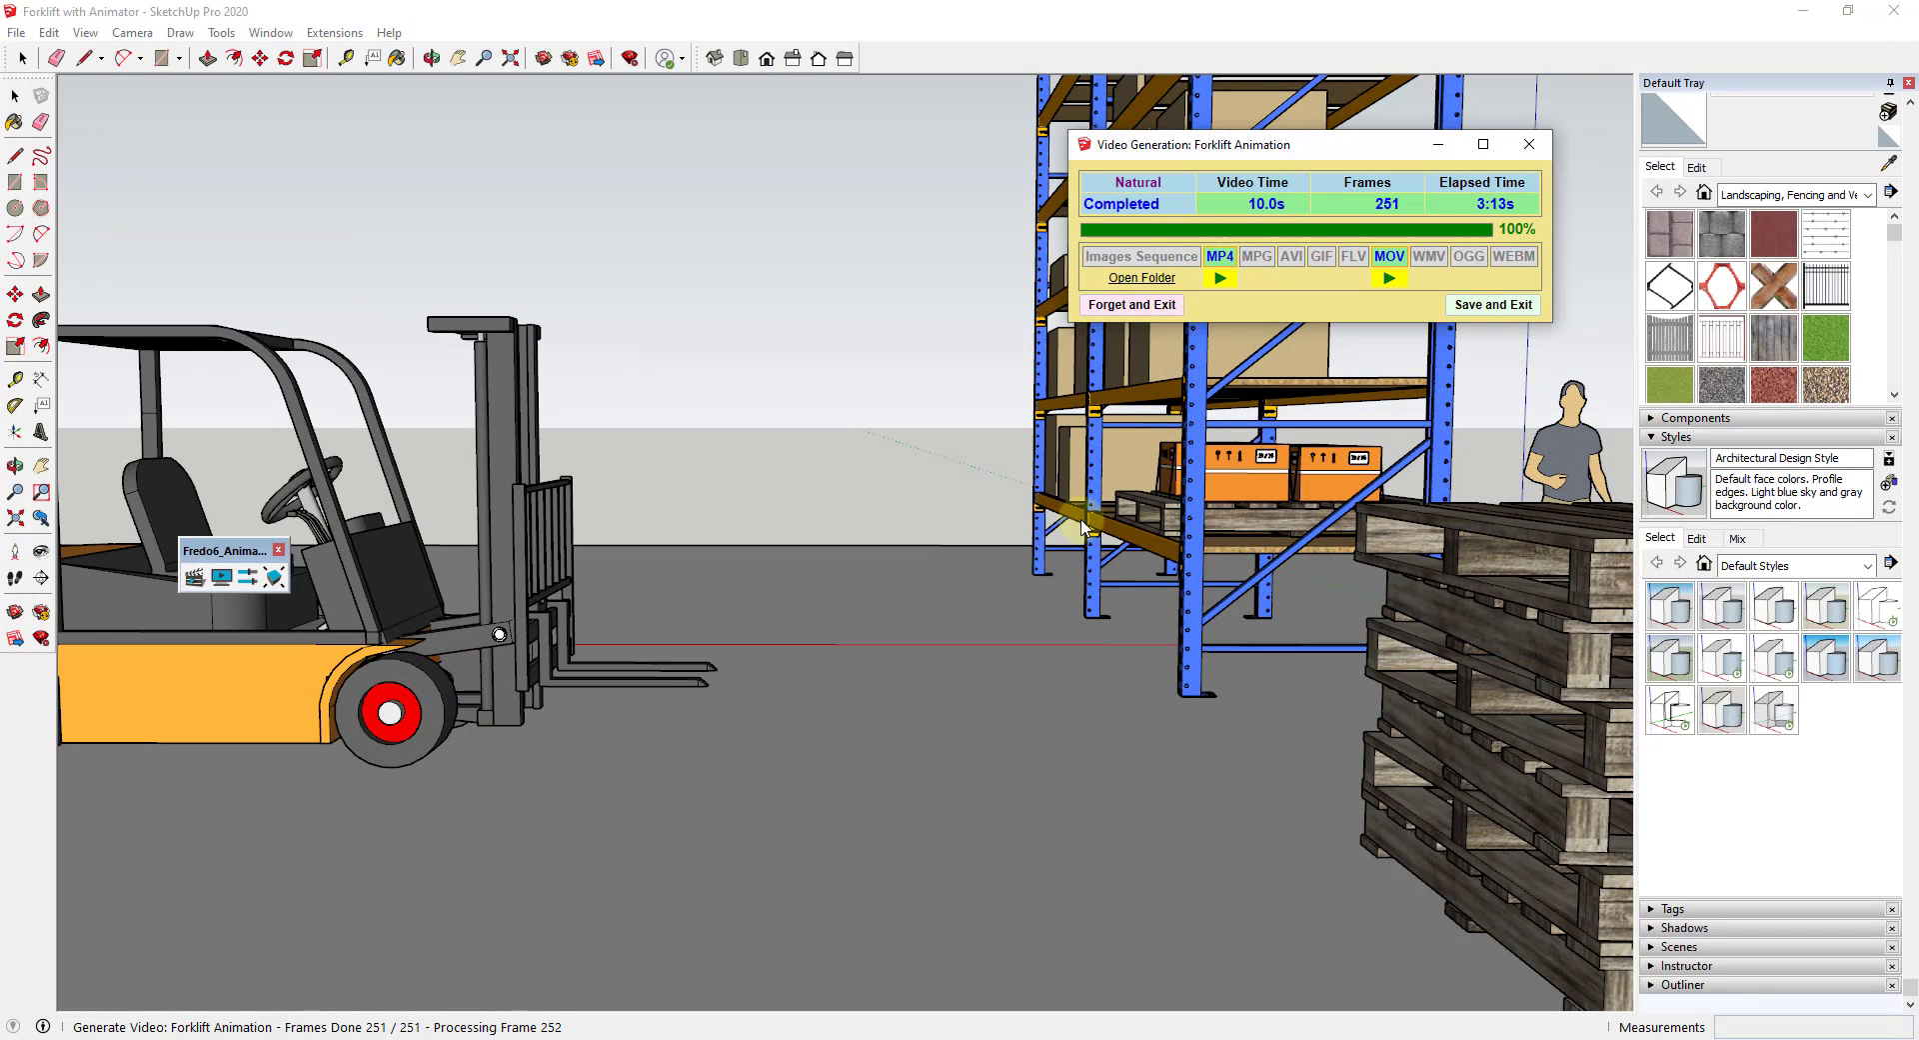